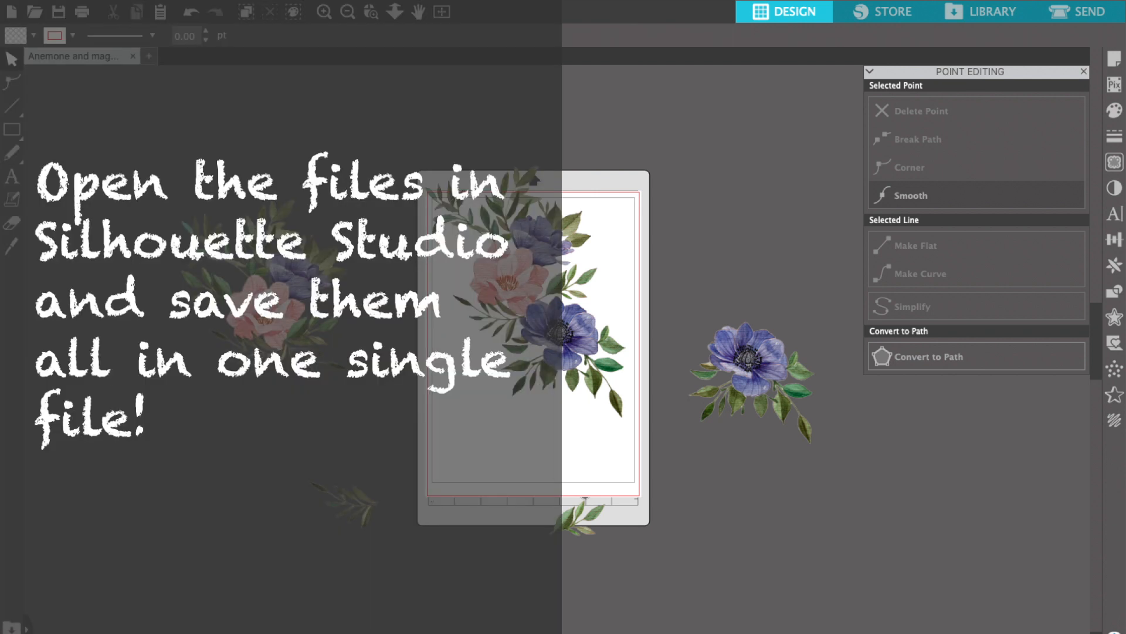
Step: Save the design to the hard drive in the Magnolia and anemone folder as an "Anemone and magnolia" pattern file
{"action": "left_click", "coordinate": [159, 7]}
{"action": "mouse_move", "coordinate": [188, 105]}
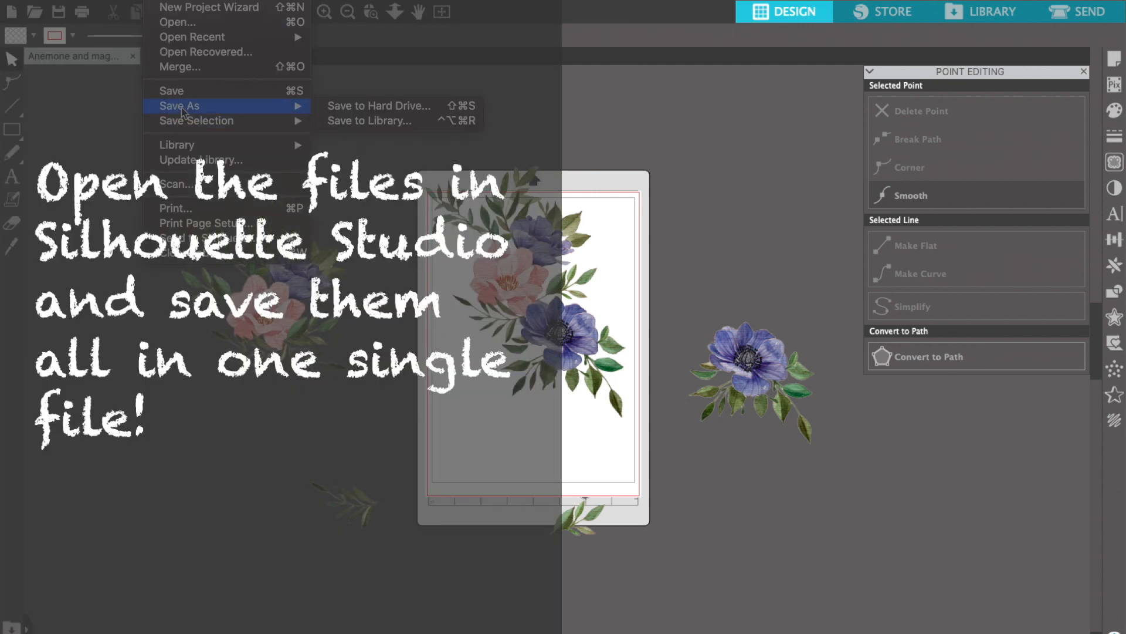
{"action": "left_click", "coordinate": [382, 108]}
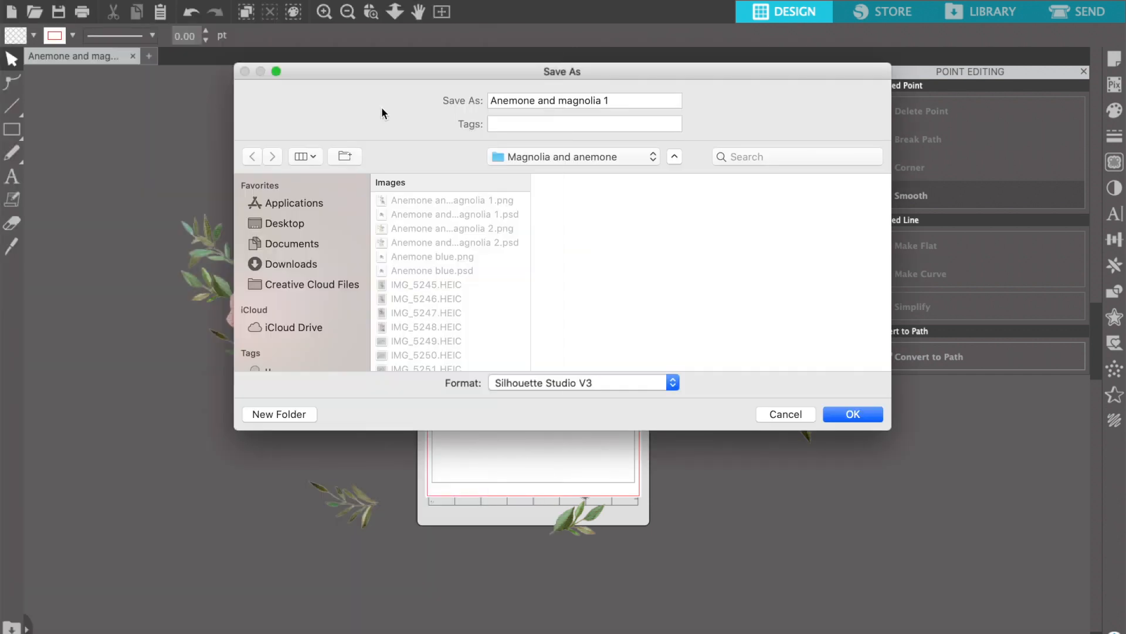
{"action": "left_click", "coordinate": [607, 107]}
{"action": "key", "text": "BackSpace"}
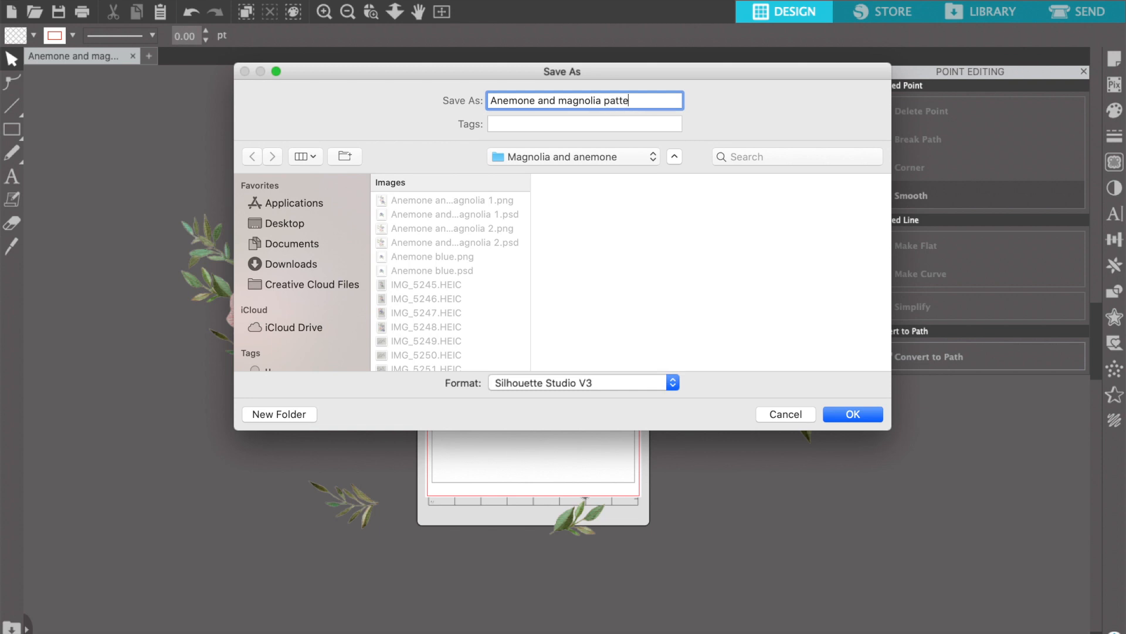
{"action": "key", "text": "Return"}
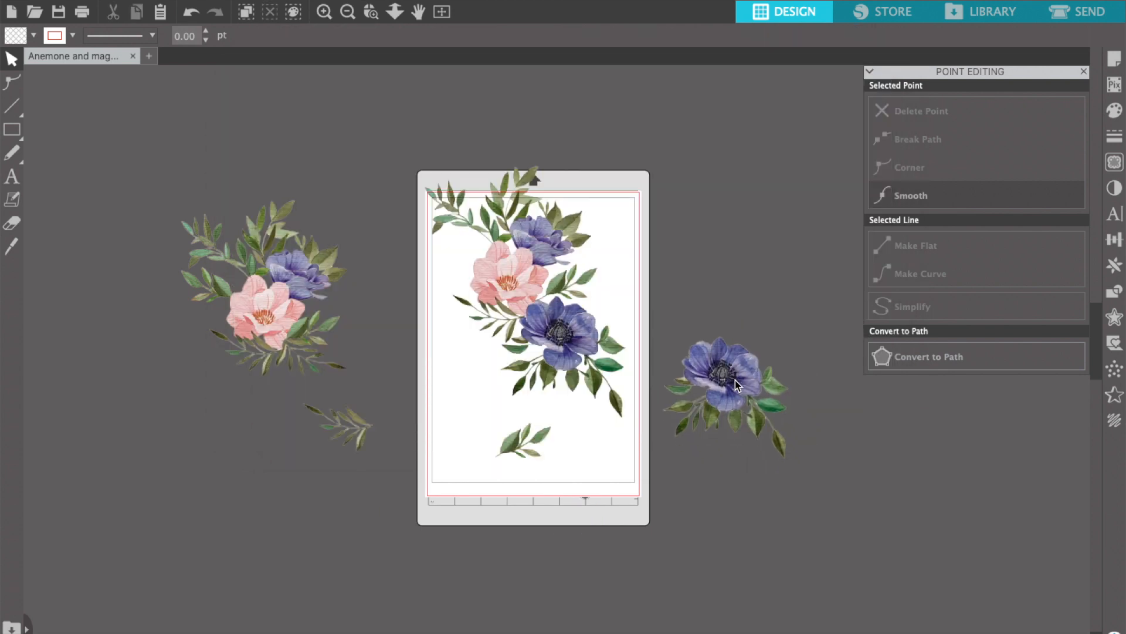
Step: Duplicate all the floral elements and park a scaled-down copy off the page, beyond its upper-left corner
{"action": "left_click_drag", "start_coordinate": [158, 189], "coordinate": [730, 485]}
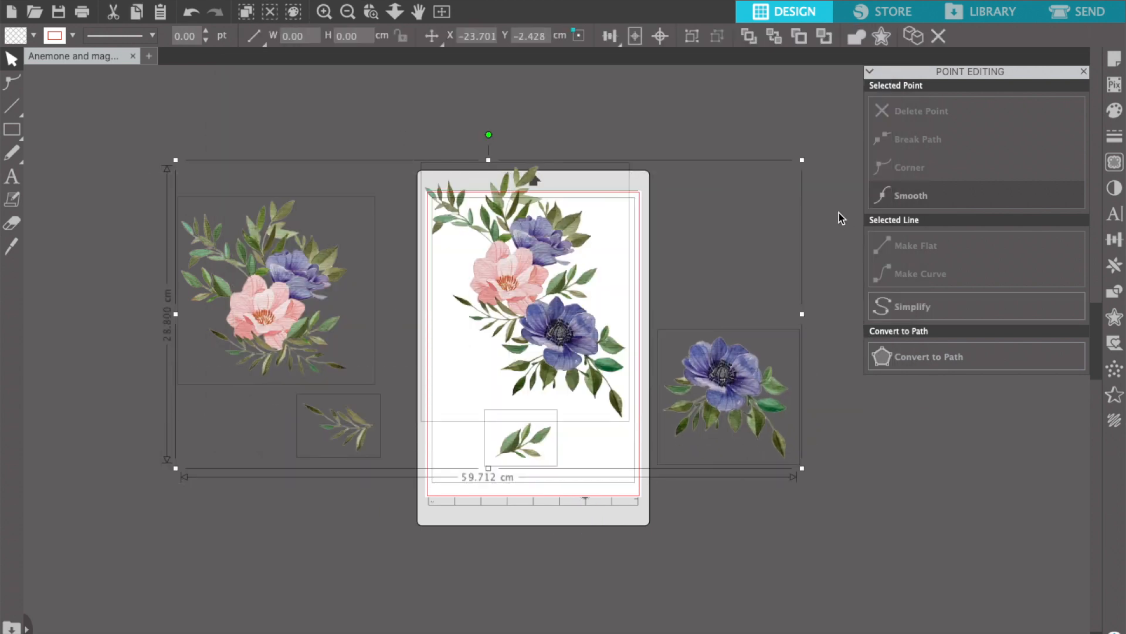
{"action": "key", "text": "ctrl+d"}
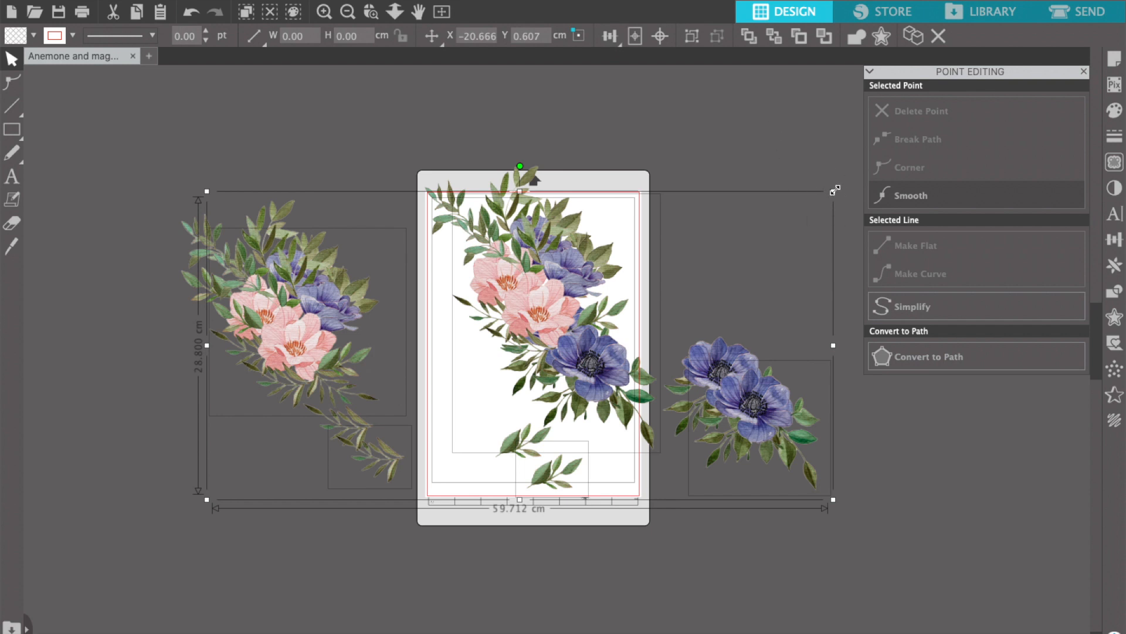
{"action": "left_click_drag", "start_coordinate": [797, 204], "coordinate": [504, 385]}
{"action": "left_click_drag", "start_coordinate": [376, 432], "coordinate": [172, 109]}
Step: Shift the left bouquet down and arrange the two loose leaf sprigs around the single blue anemone near the page's lower-right corner
{"action": "left_click_drag", "start_coordinate": [309, 347], "coordinate": [344, 386]}
{"action": "left_click_drag", "start_coordinate": [368, 430], "coordinate": [452, 474]}
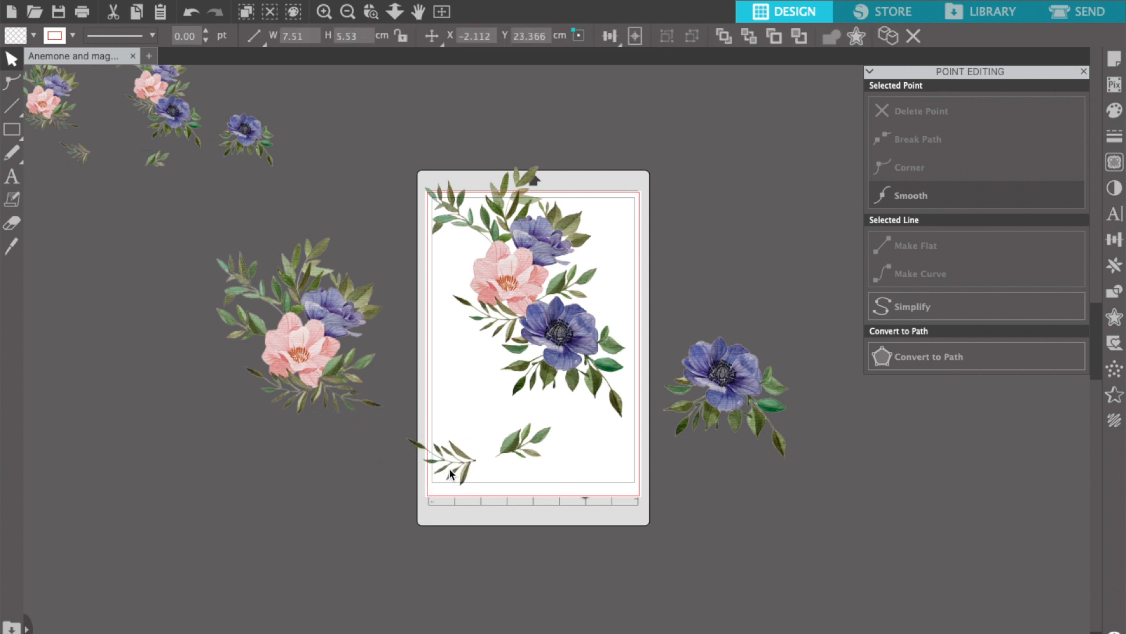
{"action": "left_click_drag", "start_coordinate": [728, 385], "coordinate": [723, 488]}
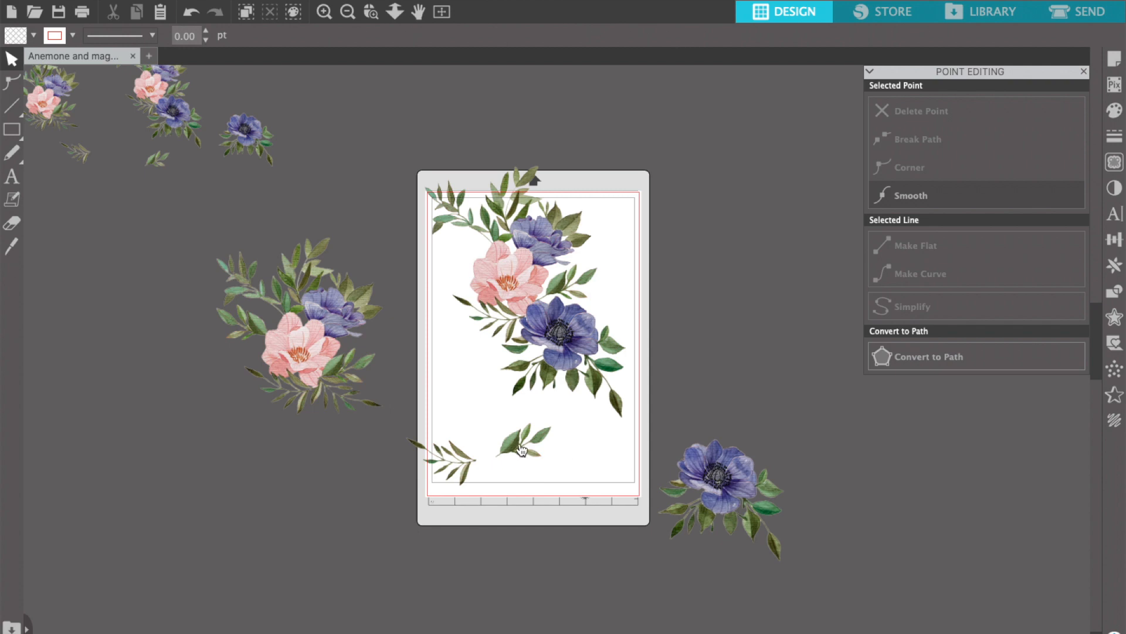
{"action": "left_click_drag", "start_coordinate": [521, 449], "coordinate": [754, 444]}
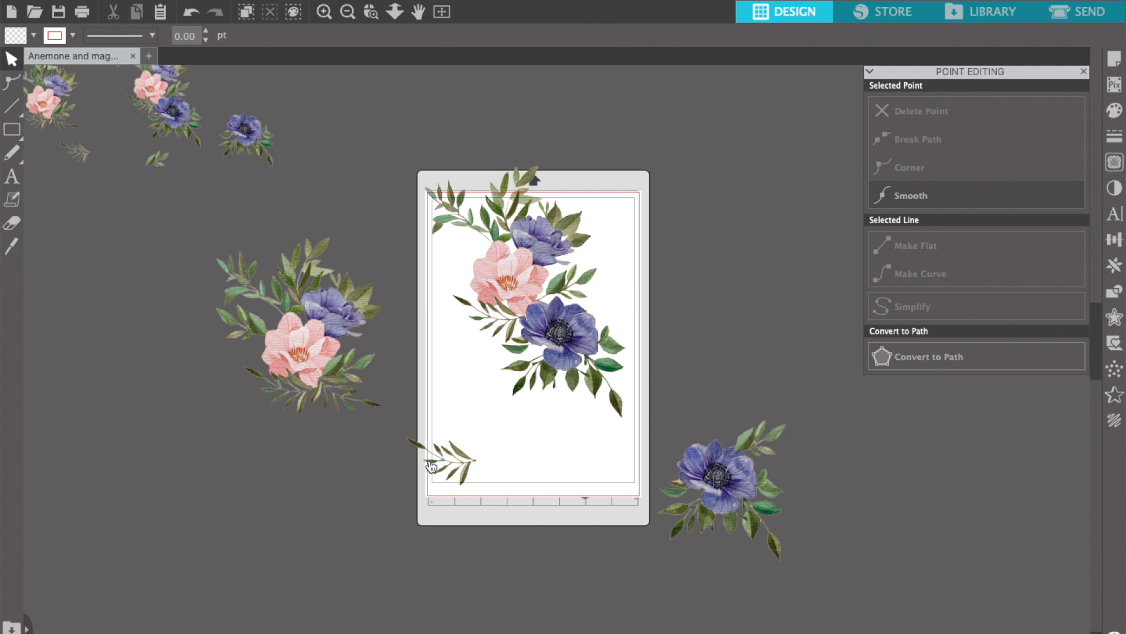
{"action": "left_click_drag", "start_coordinate": [440, 467], "coordinate": [653, 455]}
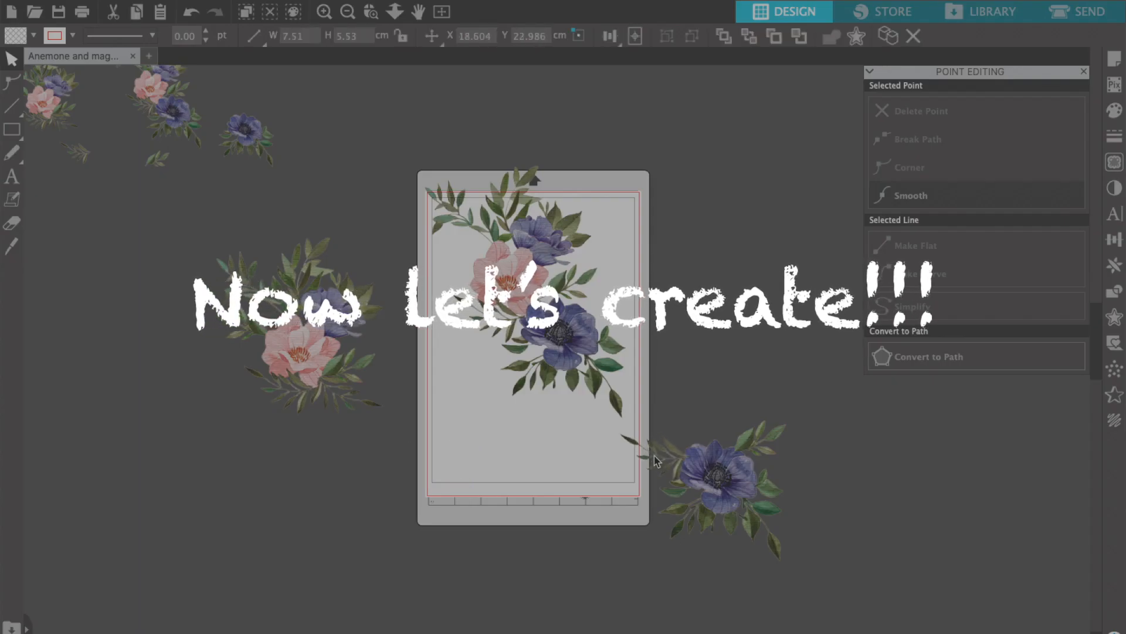
Step: Duplicate the blue anemone with its two sprigs and place the copy beside the page's upper-right edge
{"action": "left_click_drag", "start_coordinate": [684, 386], "coordinate": [783, 543]}
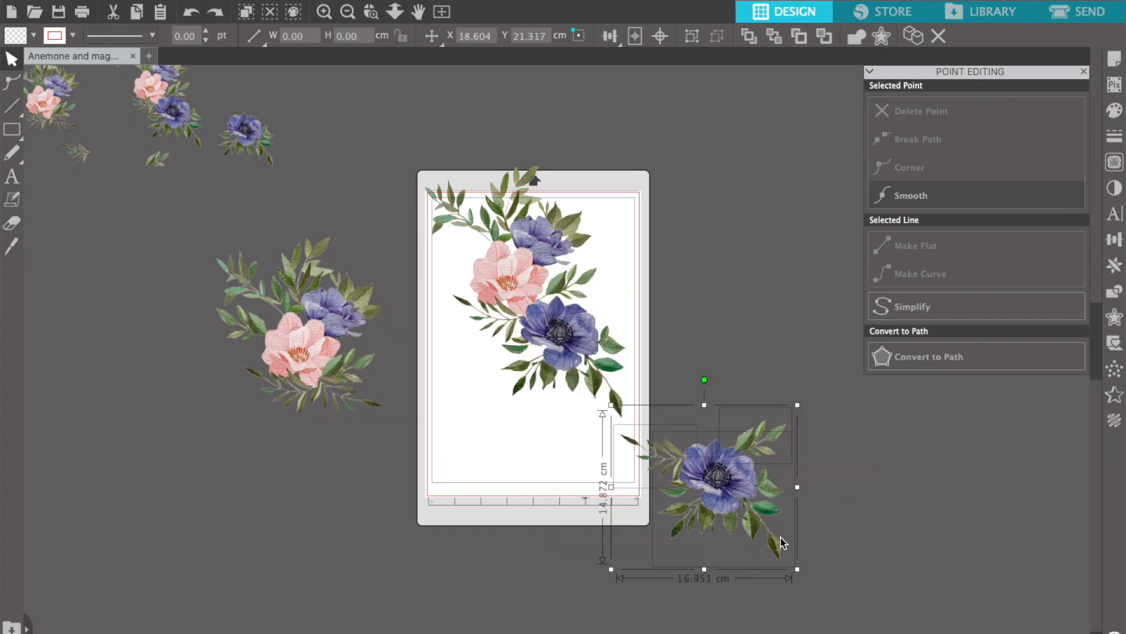
{"action": "key", "text": "ctrl+d"}
{"action": "left_click_drag", "start_coordinate": [755, 516], "coordinate": [778, 286]}
{"action": "left_click", "coordinate": [847, 462]}
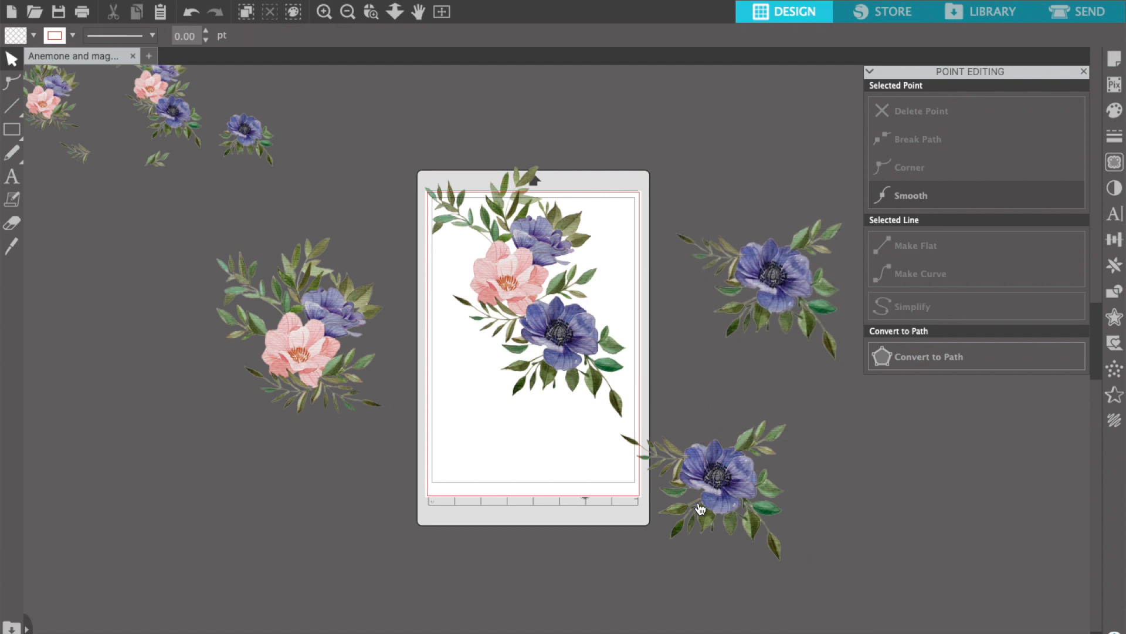
Step: Move the original anemone and its two leaf sprigs individually onto the lower part of the page
{"action": "left_click_drag", "start_coordinate": [717, 507], "coordinate": [491, 505]}
{"action": "left_click_drag", "start_coordinate": [684, 468], "coordinate": [455, 444]}
{"action": "left_click", "coordinate": [829, 448]}
{"action": "left_click_drag", "start_coordinate": [769, 444], "coordinate": [576, 438]}
{"action": "left_click", "coordinate": [664, 431]}
{"action": "scroll", "coordinate": [664, 430], "scroll_direction": "right", "scroll_amount": 4}
{"action": "scroll", "coordinate": [664, 430], "scroll_direction": "up", "scroll_amount": 1}
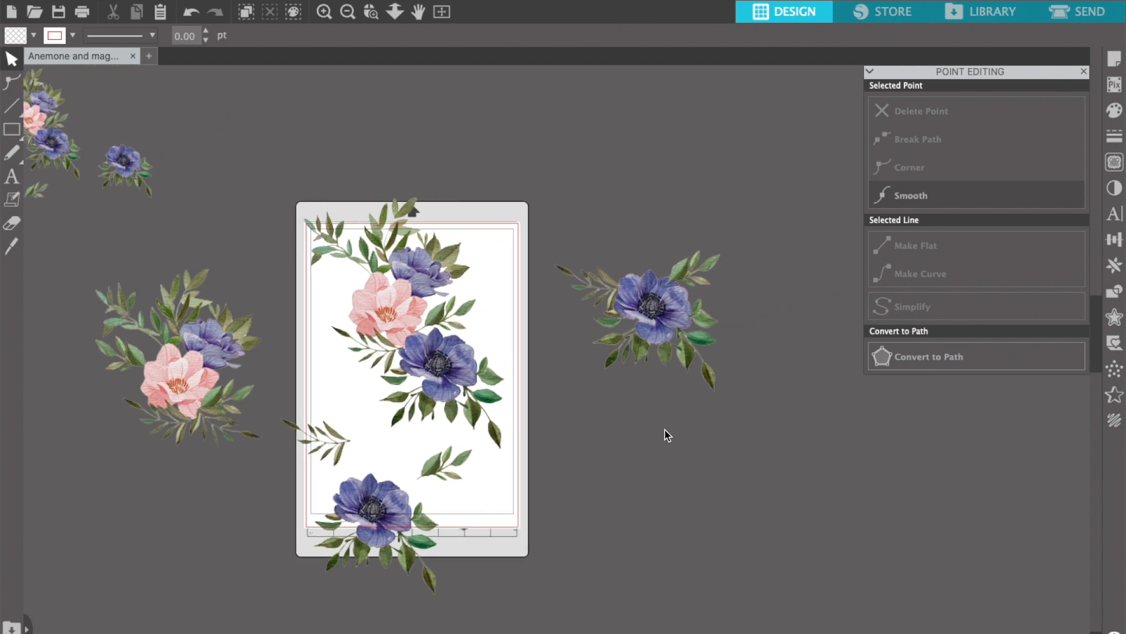
Step: Rotate both leaf sprigs of the copied anemone and tuck them closer against the top of the flower
{"action": "left_click", "coordinate": [691, 276]}
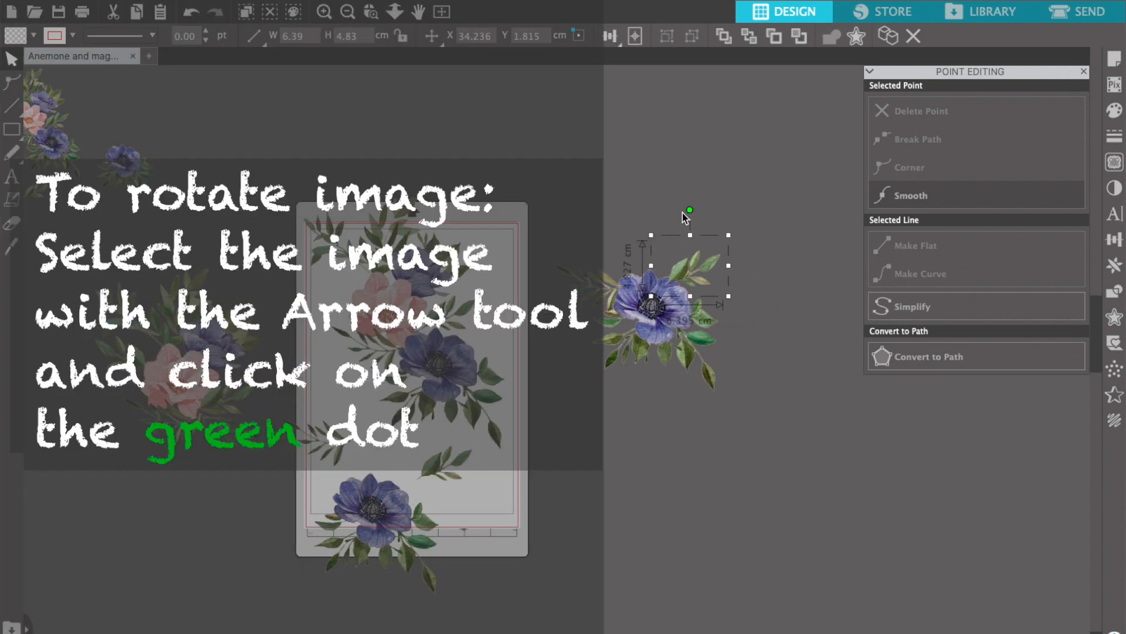
{"action": "left_click_drag", "start_coordinate": [691, 211], "coordinate": [650, 206]}
{"action": "left_click_drag", "start_coordinate": [692, 246], "coordinate": [688, 247]}
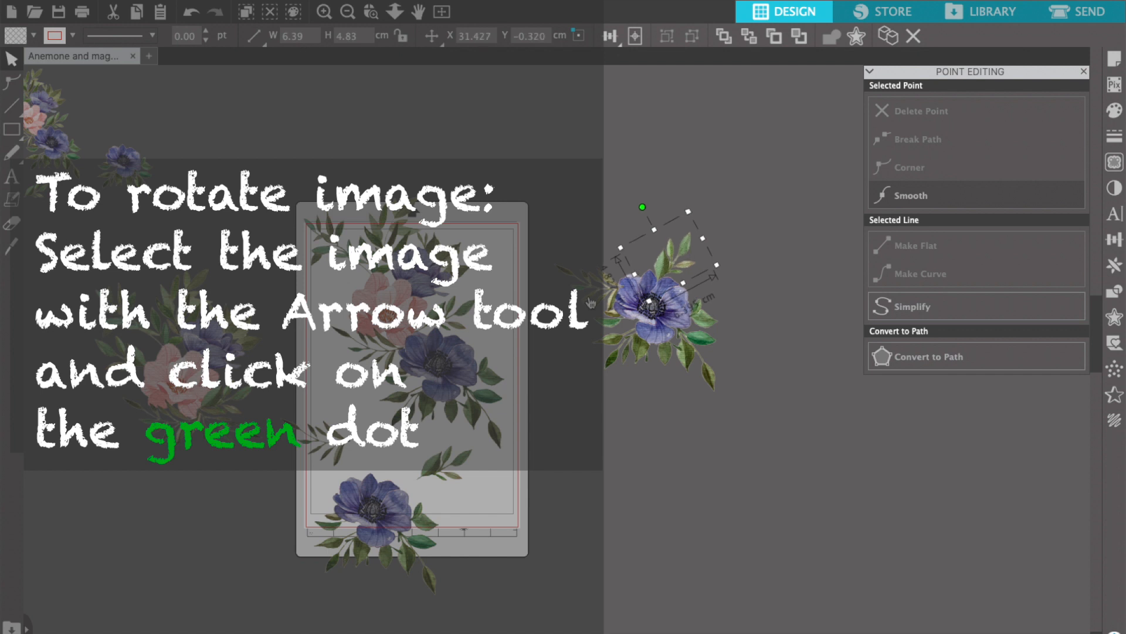
{"action": "left_click_drag", "start_coordinate": [586, 301], "coordinate": [593, 292]}
{"action": "left_click_drag", "start_coordinate": [601, 219], "coordinate": [622, 222]}
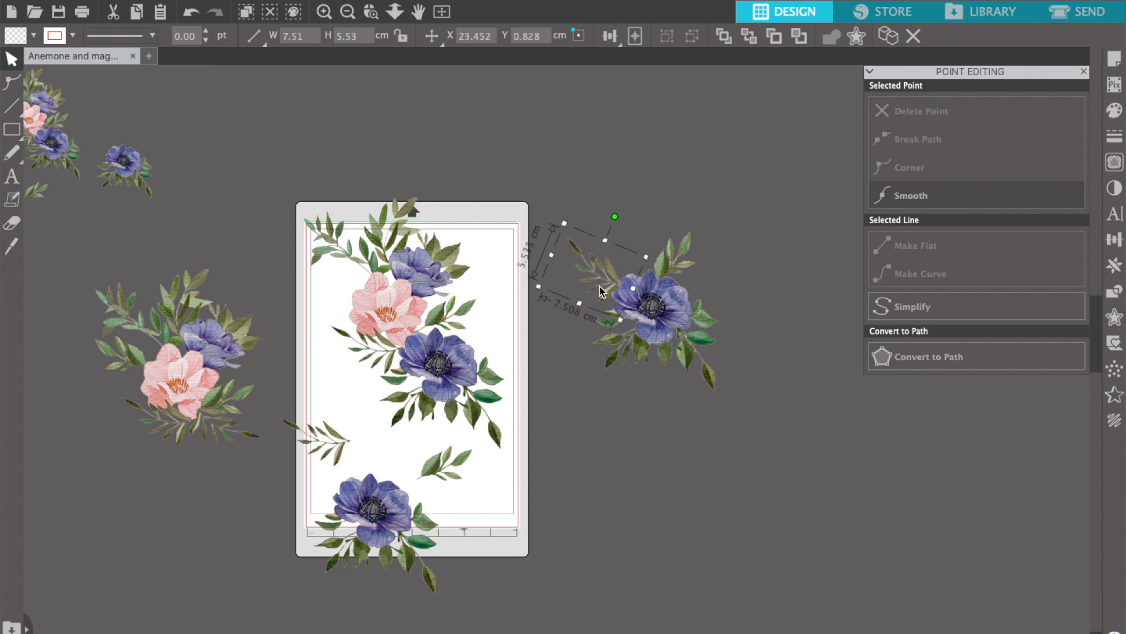
{"action": "left_click", "coordinate": [722, 271]}
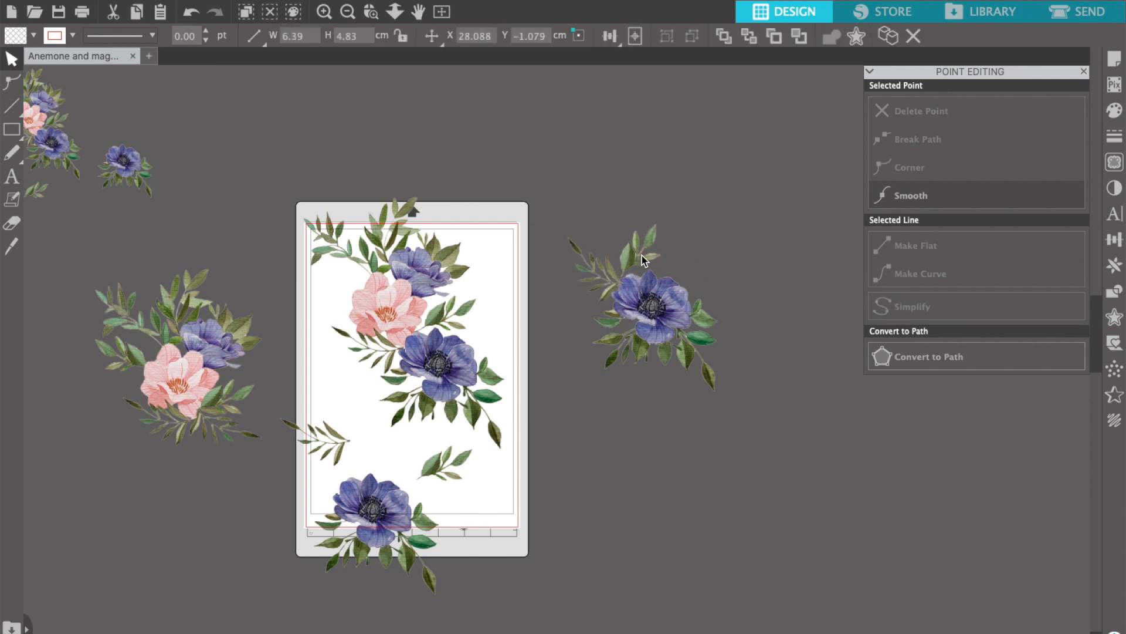
Step: Mirror a copy of the broad-leaf sprig above the anemone to its left using Replicate
{"action": "left_click", "coordinate": [650, 259]}
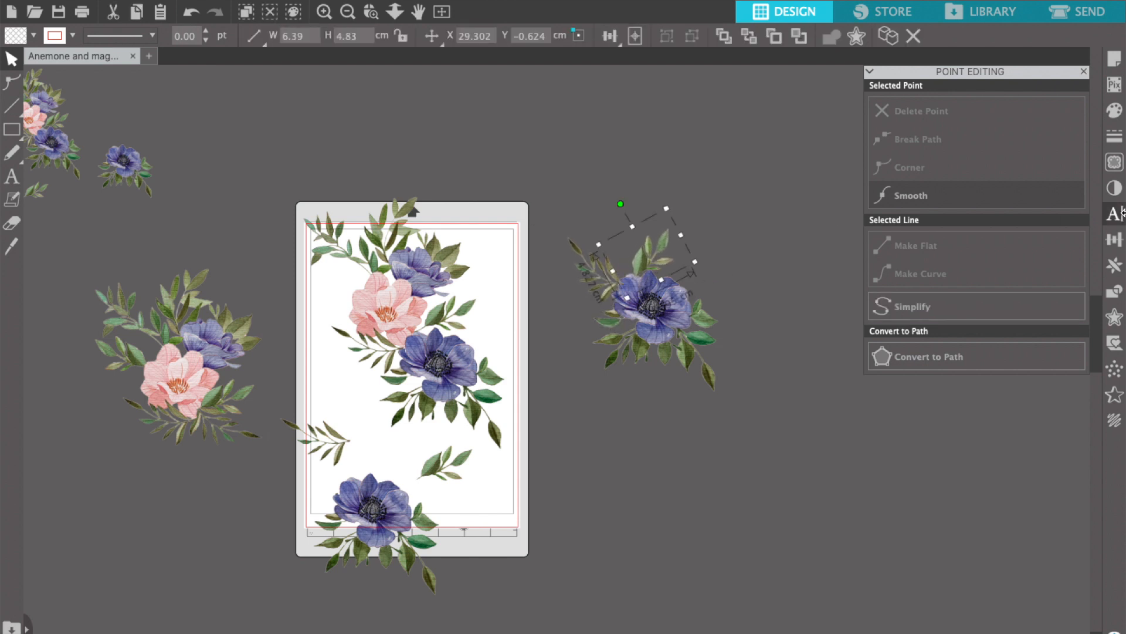
{"action": "left_click", "coordinate": [1116, 245]}
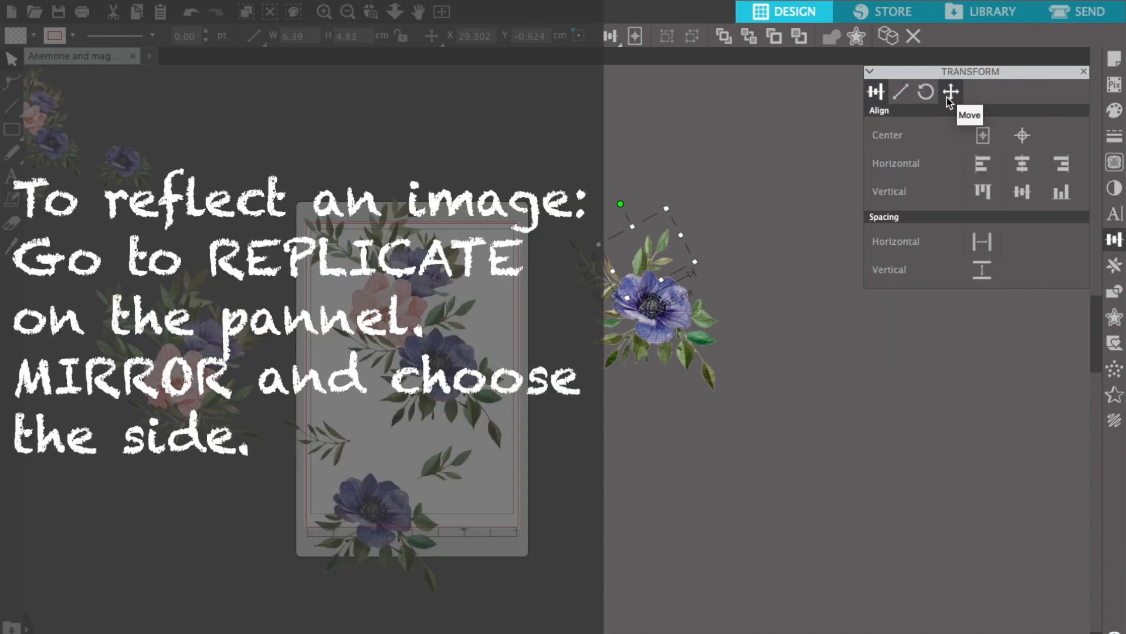
{"action": "left_click", "coordinate": [1114, 267]}
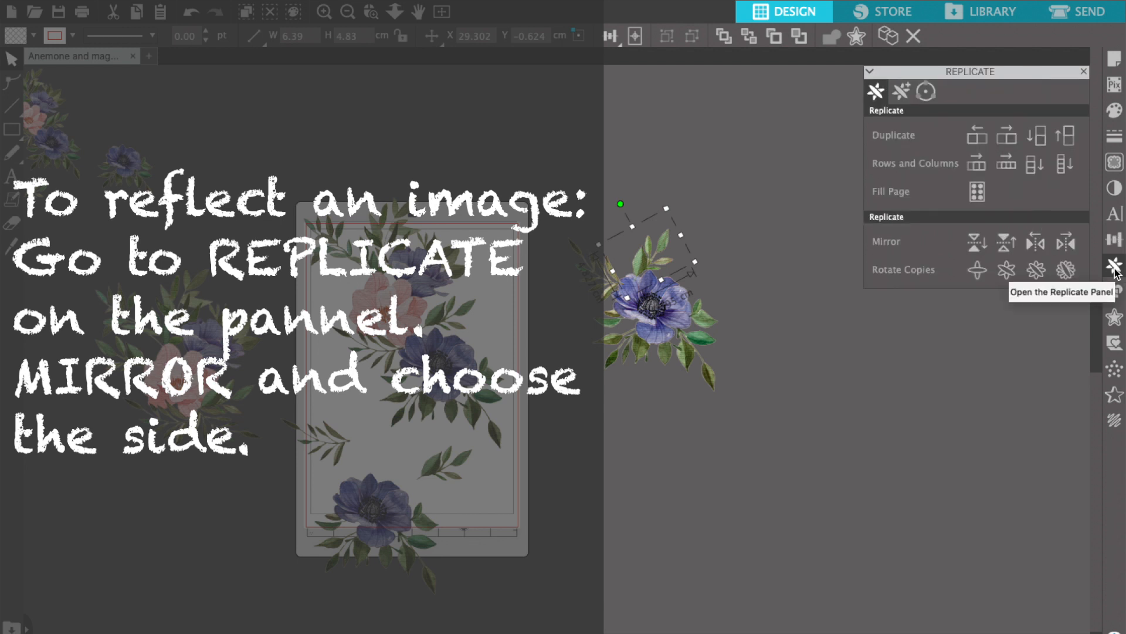
{"action": "left_click", "coordinate": [1035, 242]}
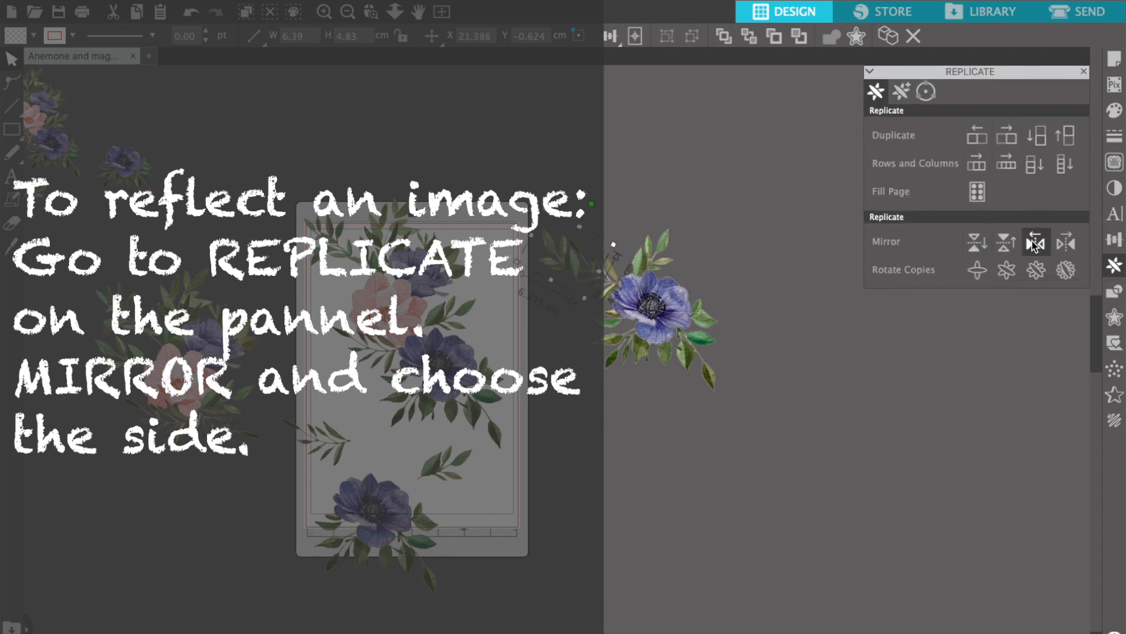
{"action": "left_click", "coordinate": [769, 251]}
Step: Rotate the mirrored sprig and position it between the other two sprigs above the anemone
{"action": "mouse_move", "coordinate": [652, 249]}
{"action": "left_mouse_down"}
{"action": "mouse_move", "coordinate": [586, 260]}
{"action": "mouse_move", "coordinate": [560, 293]}
{"action": "left_mouse_up"}
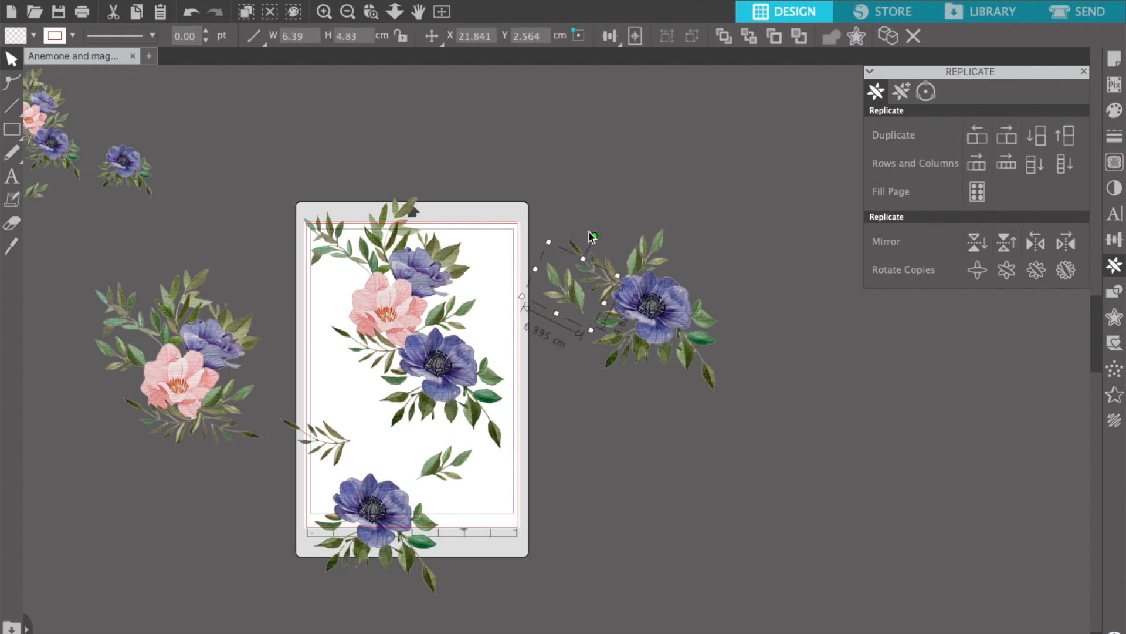
{"action": "left_click_drag", "start_coordinate": [594, 235], "coordinate": [565, 232]}
{"action": "mouse_move", "coordinate": [577, 282]}
{"action": "left_mouse_down"}
{"action": "mouse_move", "coordinate": [607, 244]}
{"action": "mouse_move", "coordinate": [601, 282]}
{"action": "left_mouse_up"}
{"action": "mouse_move", "coordinate": [596, 208]}
{"action": "left_mouse_down"}
{"action": "mouse_move", "coordinate": [639, 214]}
{"action": "mouse_move", "coordinate": [646, 229]}
{"action": "left_mouse_up"}
{"action": "left_click_drag", "start_coordinate": [602, 284], "coordinate": [618, 265]}
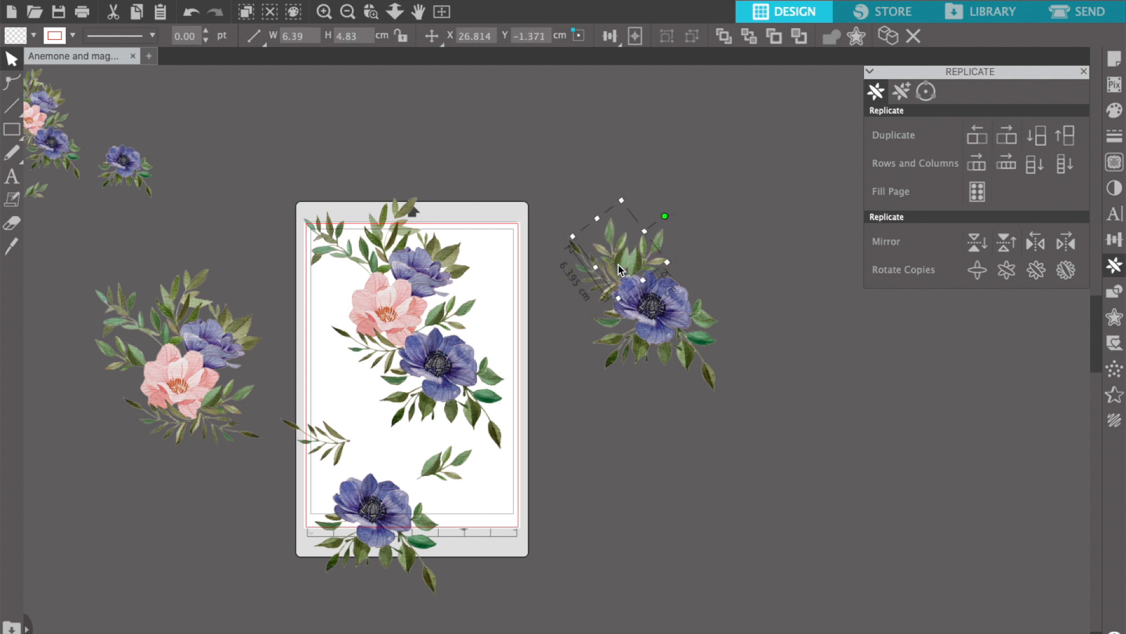
{"action": "left_click", "coordinate": [709, 255]}
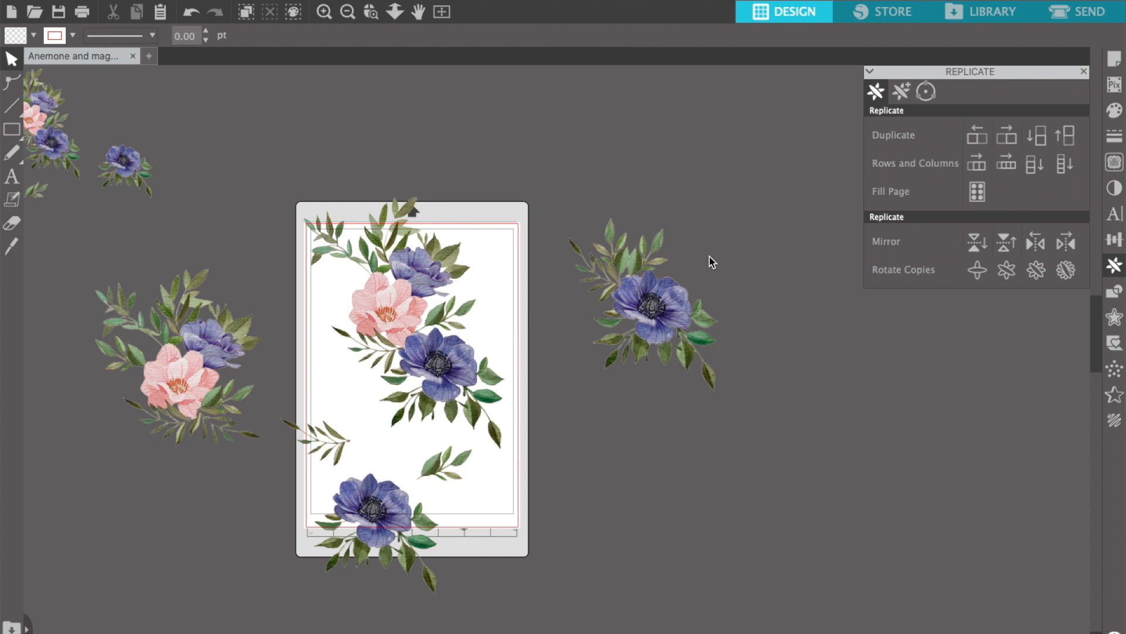
Step: Copy and paste the anemone arrangement, shrink the copy and park it beyond the page's upper-left corner
{"action": "left_click_drag", "start_coordinate": [557, 214], "coordinate": [693, 378]}
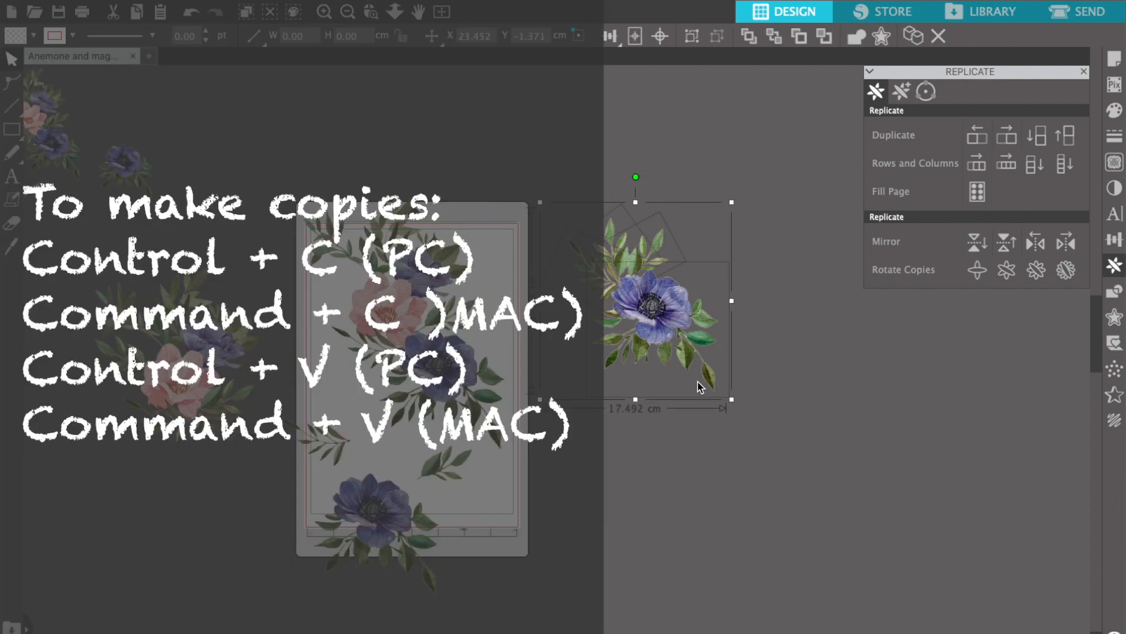
{"action": "key", "text": "ctrl+c"}
{"action": "key", "text": "ctrl+v"}
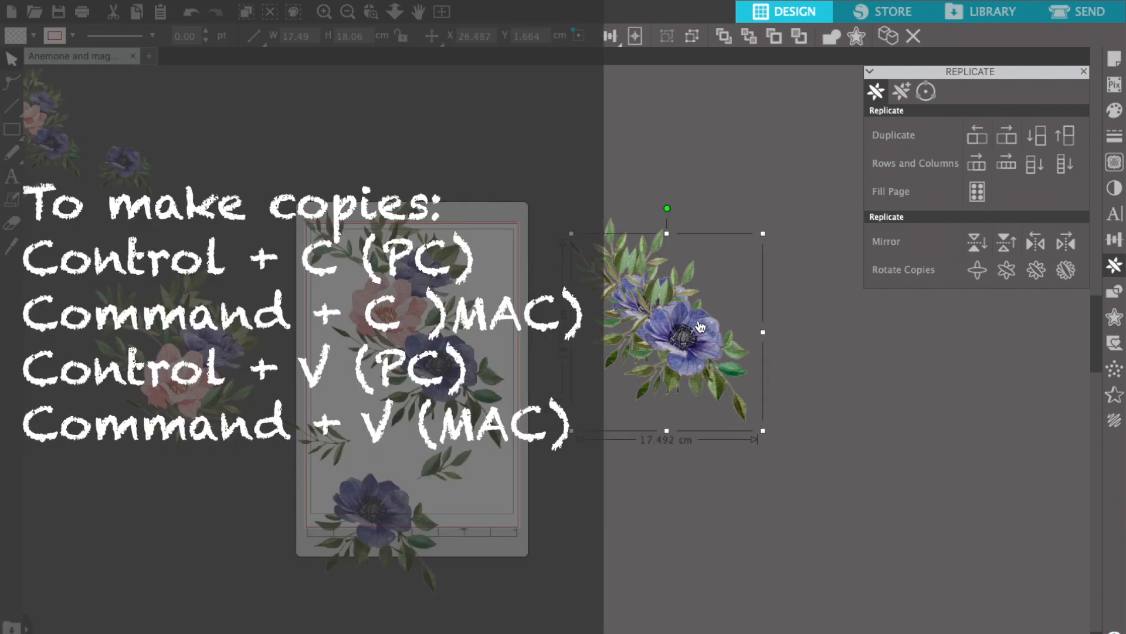
{"action": "left_click_drag", "start_coordinate": [764, 236], "coordinate": [695, 304]}
{"action": "left_click_drag", "start_coordinate": [660, 373], "coordinate": [176, 108]}
{"action": "left_click", "coordinate": [537, 174]}
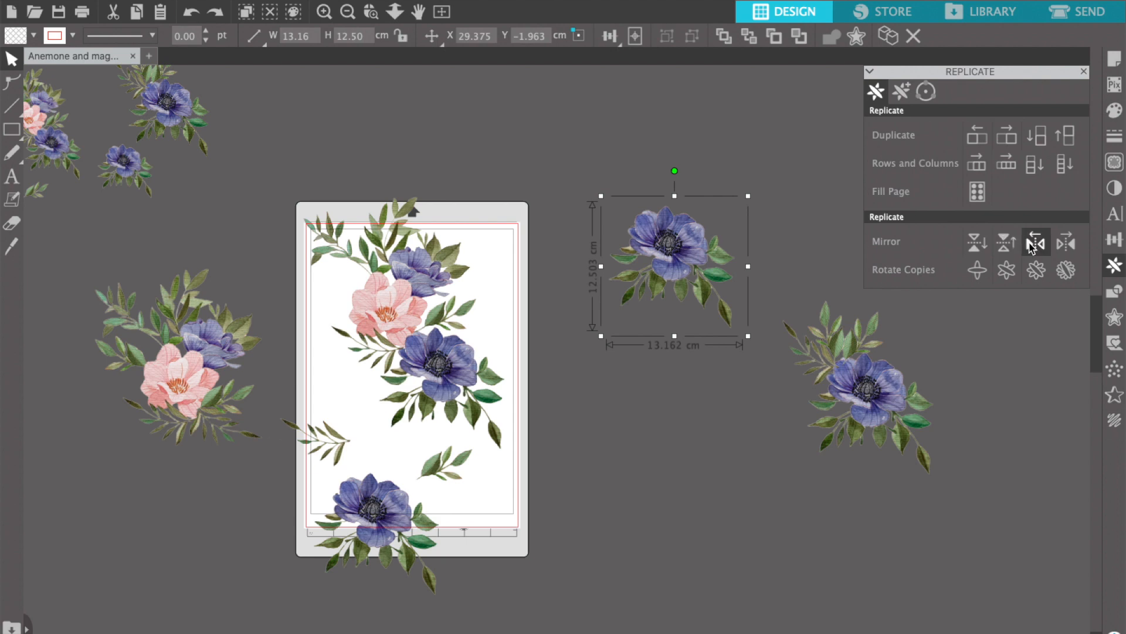
Step: Mirror a copy of the single anemone to the left and overlap it with the upper-left side of the original
{"action": "left_click", "coordinate": [1031, 245]}
{"action": "left_click_drag", "start_coordinate": [554, 279], "coordinate": [632, 212]}
Step: Bring the original anemone to the front and adjust the mirrored anemone's position behind it
{"action": "left_click", "coordinate": [687, 268]}
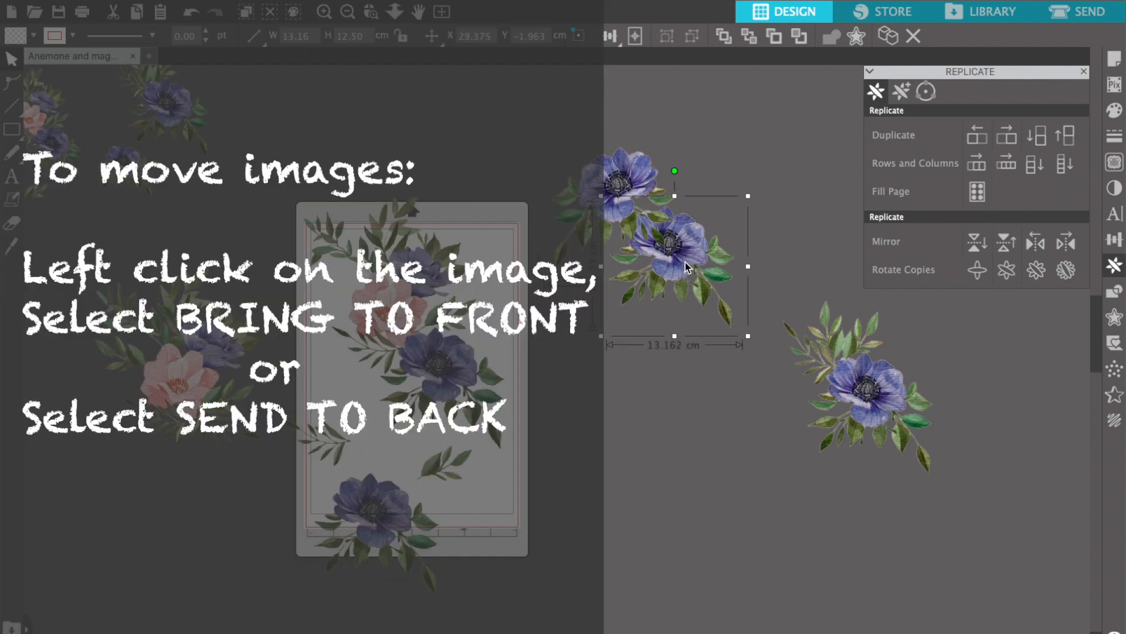
{"action": "right_click", "coordinate": [687, 268]}
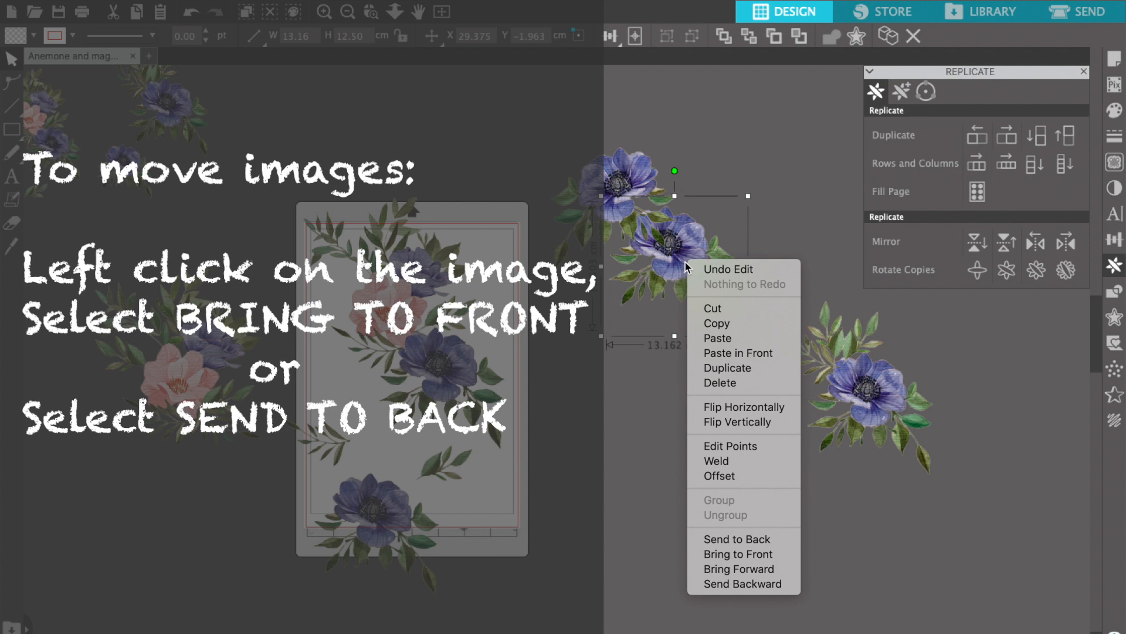
{"action": "left_click", "coordinate": [727, 552]}
{"action": "left_click_drag", "start_coordinate": [647, 252], "coordinate": [610, 204]}
{"action": "left_click", "coordinate": [643, 339]}
{"action": "key", "text": "Escape"}
{"action": "key", "text": "Escape"}
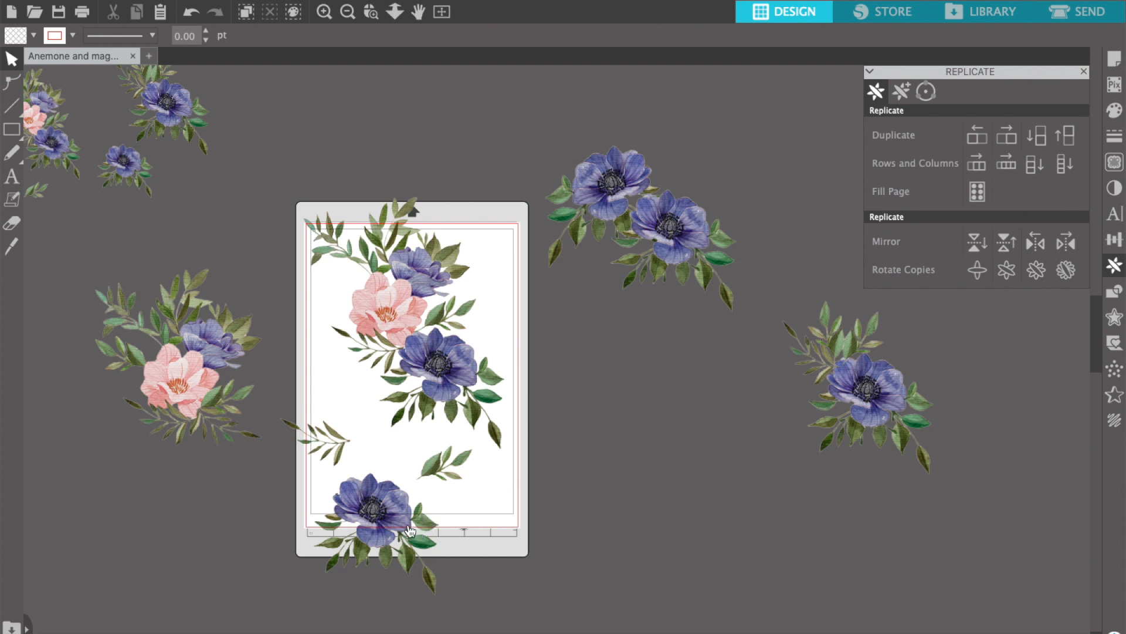
Step: Duplicate the pink magnolia bouquet and place the copy beside the page's lower-right corner
{"action": "left_click", "coordinate": [158, 360]}
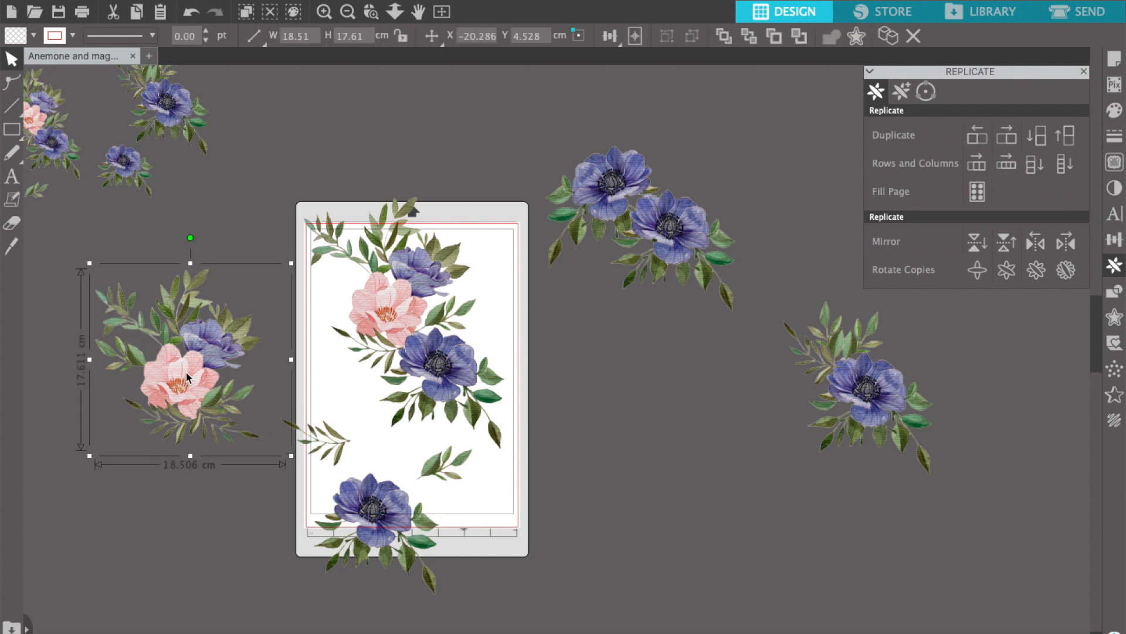
{"action": "key", "text": "ctrl+d"}
{"action": "left_click_drag", "start_coordinate": [491, 499], "coordinate": [657, 533]}
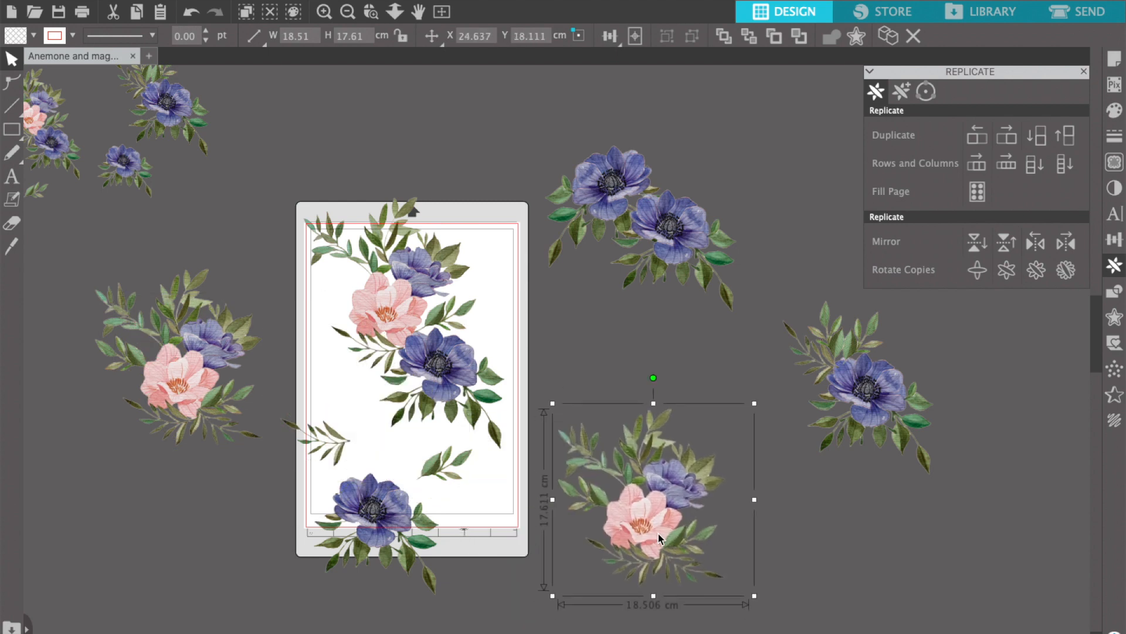
Step: Erase the magnolia and lower part of the bouquet copy, and place the remaining foliage at the paired anemones
{"action": "left_click", "coordinate": [11, 223]}
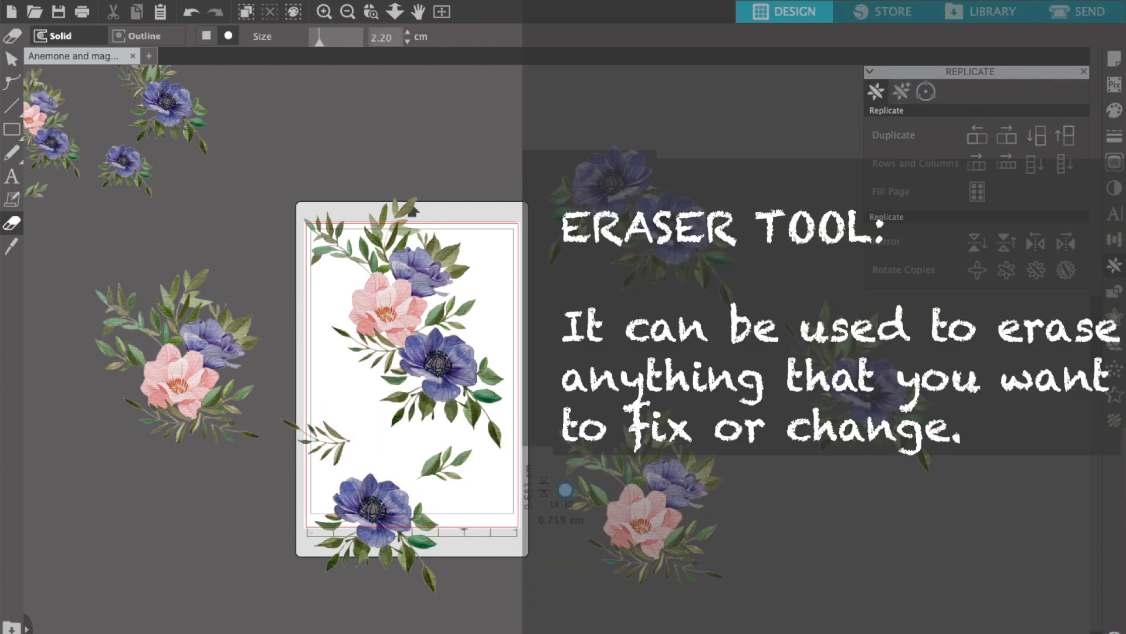
{"action": "mouse_move", "coordinate": [565, 489]}
{"action": "left_mouse_down"}
{"action": "mouse_move", "coordinate": [584, 487]}
{"action": "mouse_move", "coordinate": [587, 503]}
{"action": "mouse_move", "coordinate": [693, 470]}
{"action": "mouse_move", "coordinate": [674, 575]}
{"action": "left_mouse_up"}
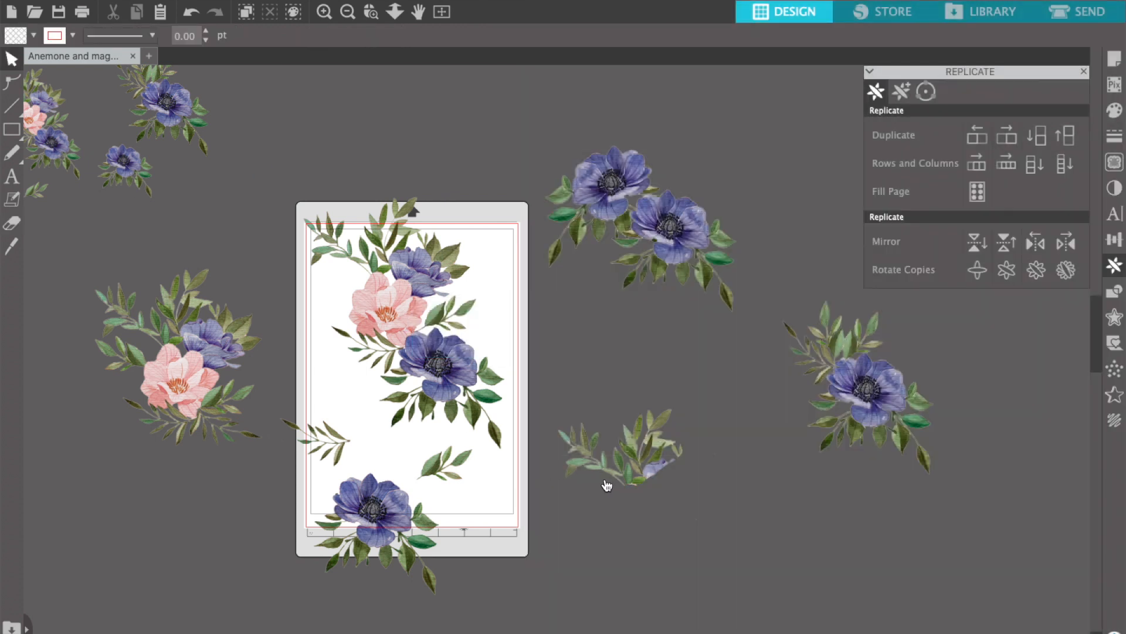
{"action": "left_click_drag", "start_coordinate": [607, 484], "coordinate": [602, 192]}
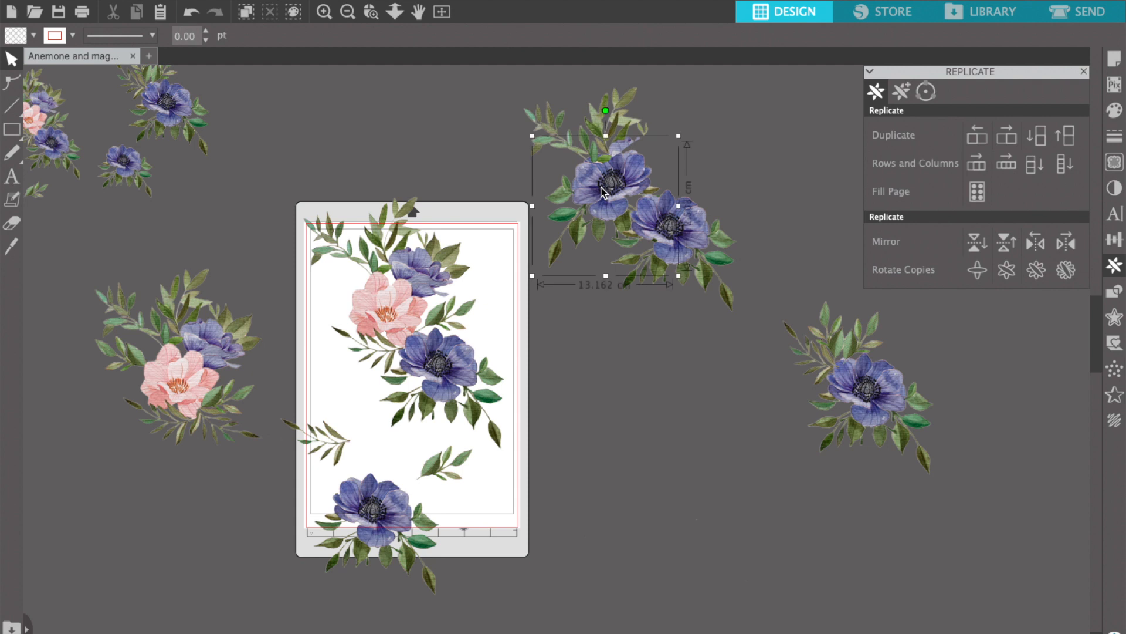
Step: Send the erased foliage piece to the back and position it behind the top of the paired anemones
{"action": "right_click", "coordinate": [614, 117]}
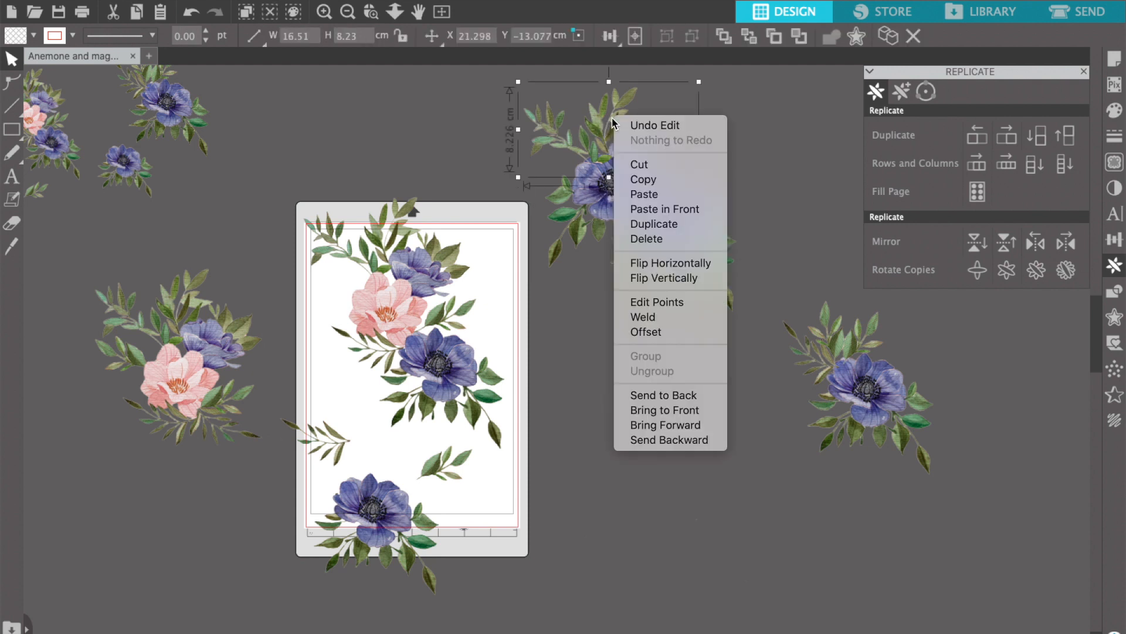
{"action": "left_click", "coordinate": [656, 396]}
{"action": "left_click_drag", "start_coordinate": [623, 117], "coordinate": [610, 121]}
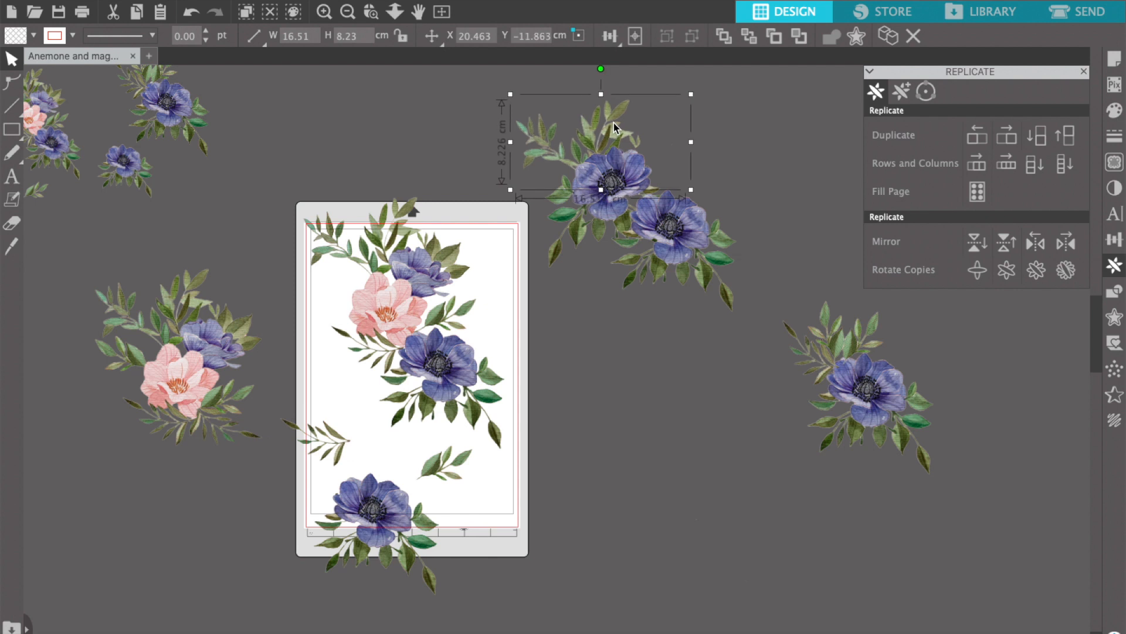
Step: Place a horizontally mirrored copy of the foliage behind the paired anemones and delete the unmirrored piece
{"action": "left_click_drag", "start_coordinate": [613, 122], "coordinate": [790, 129]}
{"action": "key", "text": "ctrl+z"}
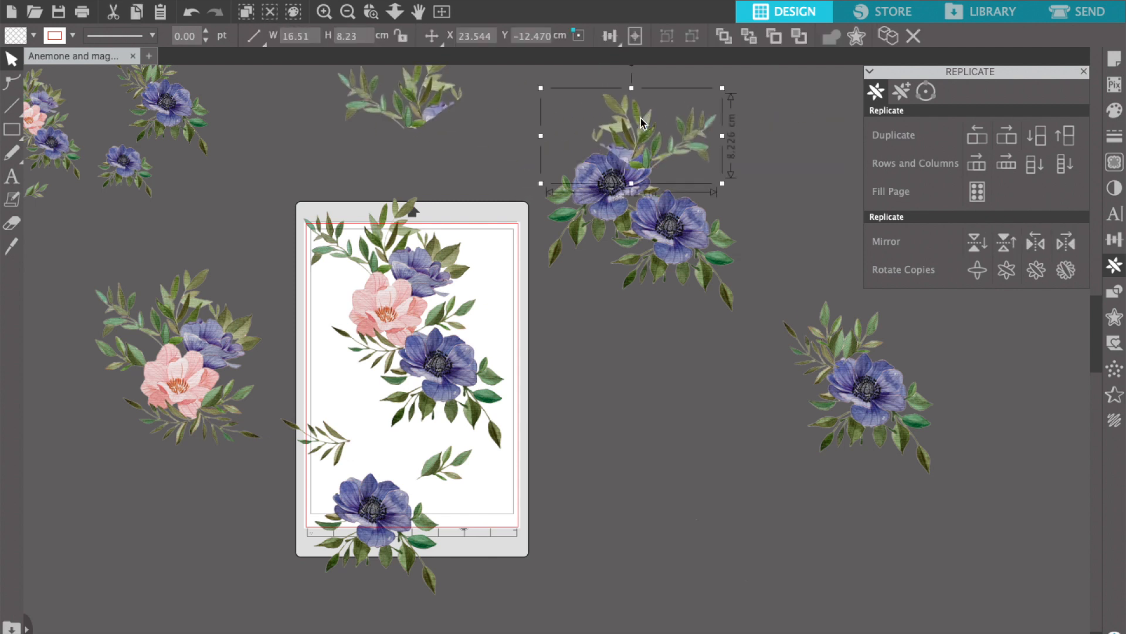
{"action": "scroll", "coordinate": [619, 312], "scroll_direction": "up", "scroll_amount": 1}
{"action": "left_click_drag", "start_coordinate": [631, 151], "coordinate": [634, 147]}
{"action": "left_click_drag", "start_coordinate": [634, 108], "coordinate": [617, 108]}
{"action": "left_click_drag", "start_coordinate": [633, 167], "coordinate": [621, 169]}
{"action": "left_click", "coordinate": [427, 138]}
{"action": "key", "text": "Delete"}
Step: Mirror a copy of the page's leaf sprig to the right beside the paired anemones and delete the unmirrored copy
{"action": "left_click_drag", "start_coordinate": [342, 483], "coordinate": [733, 226]}
{"action": "left_click", "coordinate": [1063, 245]}
{"action": "left_click", "coordinate": [723, 238]}
{"action": "key", "text": "Delete"}
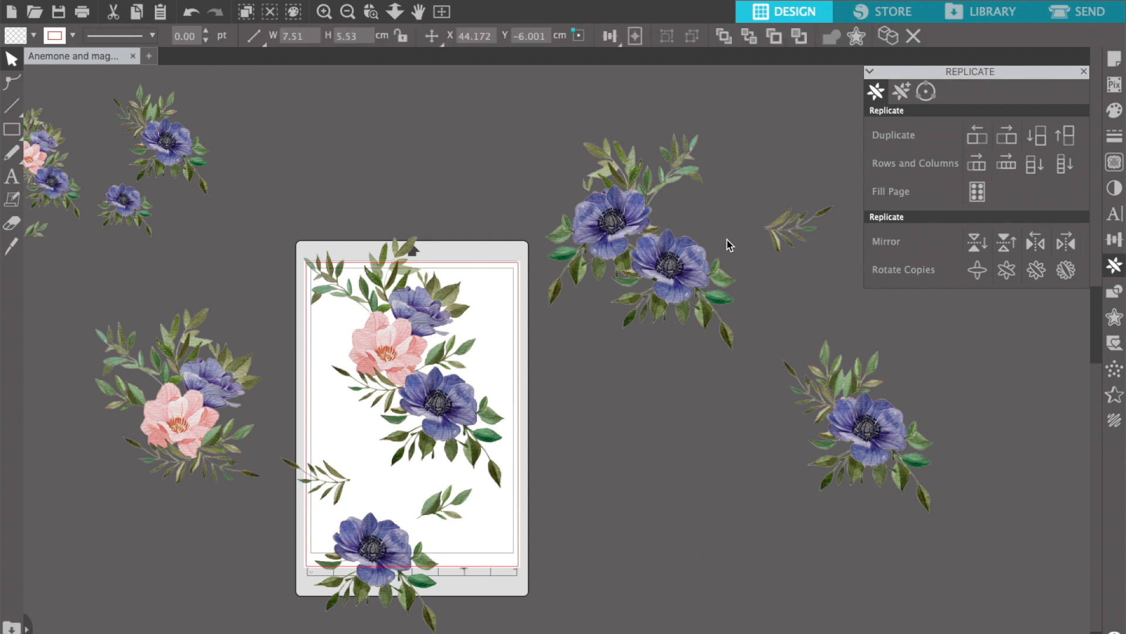
Step: Adjust the mirrored sprig's rotation and position on the right side of the paired anemones, and send it to the back
{"action": "left_click_drag", "start_coordinate": [782, 220], "coordinate": [716, 238]}
{"action": "left_click_drag", "start_coordinate": [727, 183], "coordinate": [693, 195]}
{"action": "mouse_move", "coordinate": [728, 233]}
{"action": "left_mouse_down"}
{"action": "mouse_move", "coordinate": [719, 225]}
{"action": "mouse_move", "coordinate": [755, 280]}
{"action": "mouse_move", "coordinate": [719, 236]}
{"action": "mouse_move", "coordinate": [734, 244]}
{"action": "mouse_move", "coordinate": [734, 234]}
{"action": "left_mouse_up"}
{"action": "left_click", "coordinate": [744, 216]}
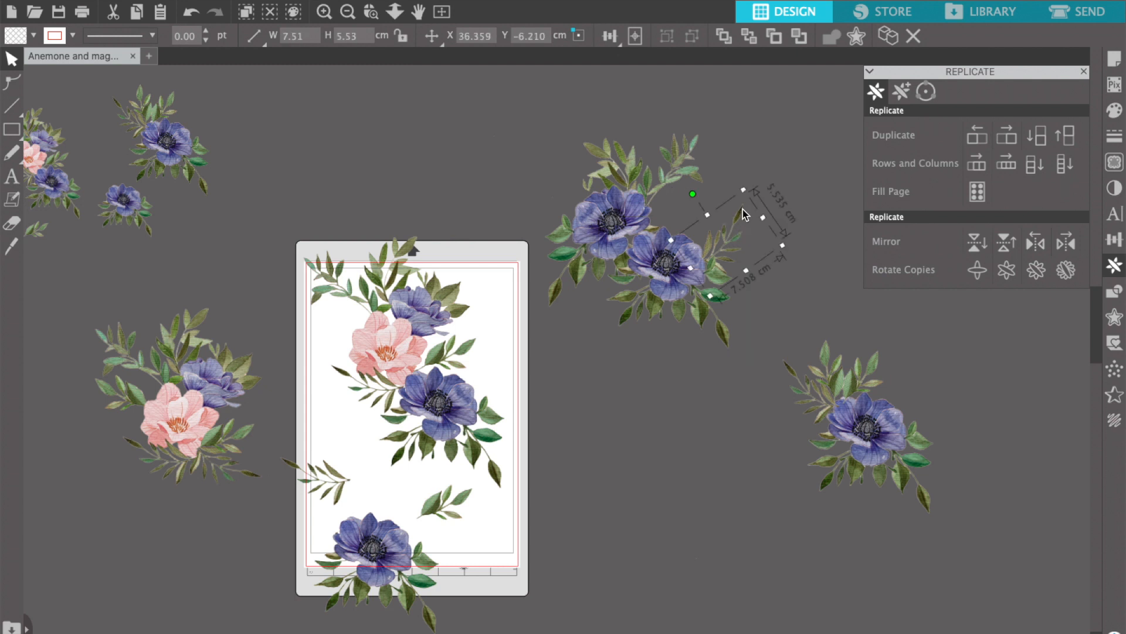
{"action": "left_click_drag", "start_coordinate": [702, 186], "coordinate": [729, 183]}
{"action": "left_click_drag", "start_coordinate": [731, 239], "coordinate": [703, 216]}
{"action": "right_click", "coordinate": [703, 215]}
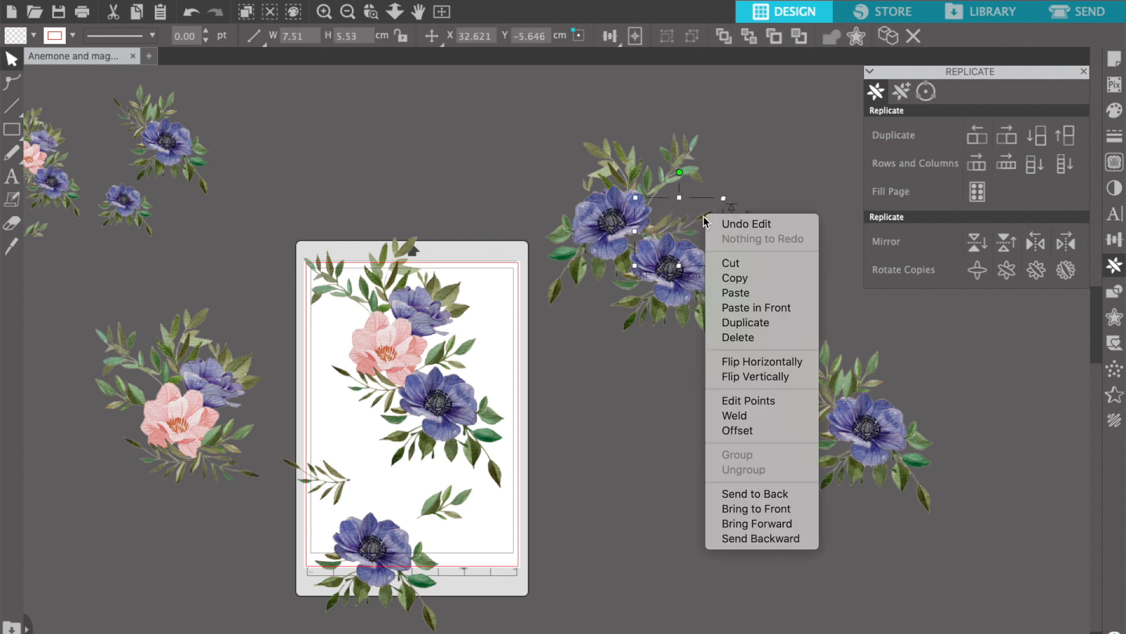
{"action": "left_click", "coordinate": [757, 493]}
{"action": "left_click", "coordinate": [576, 434]}
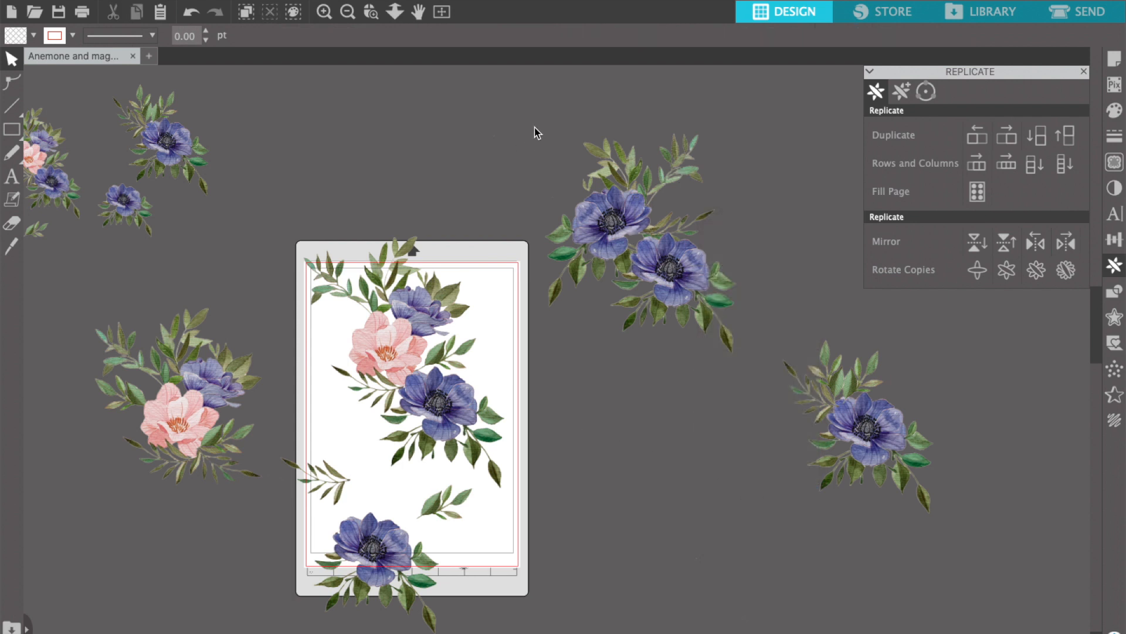
Step: Erase the small stray leaves at the lower-left edge of the foliage above the upper anemone
{"action": "left_click", "coordinate": [376, 15]}
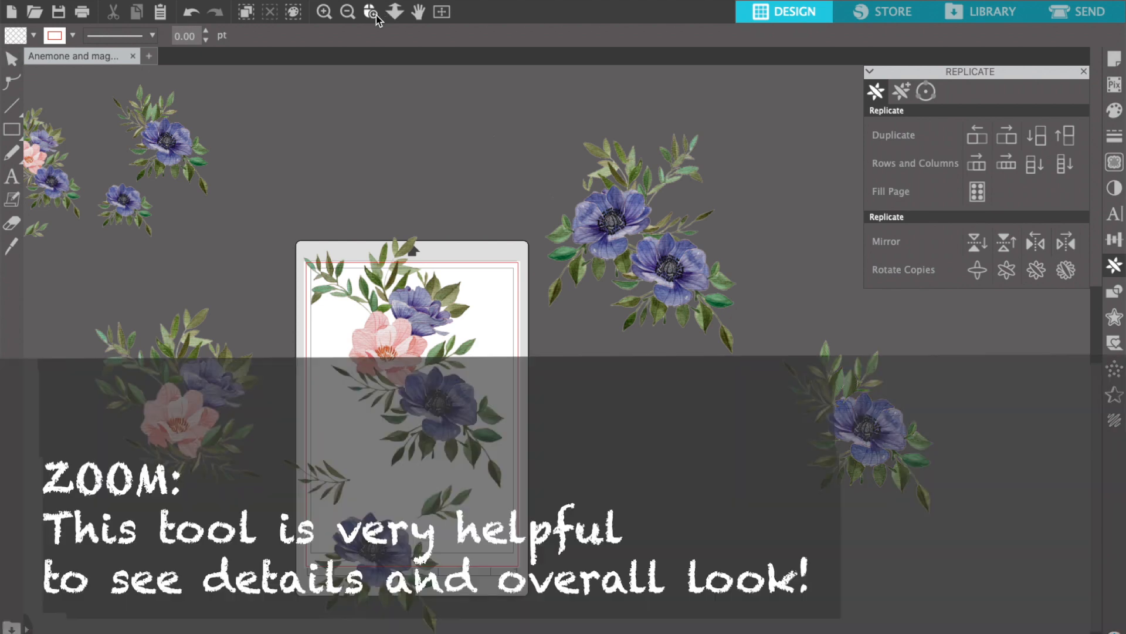
{"action": "left_click", "coordinate": [581, 182]}
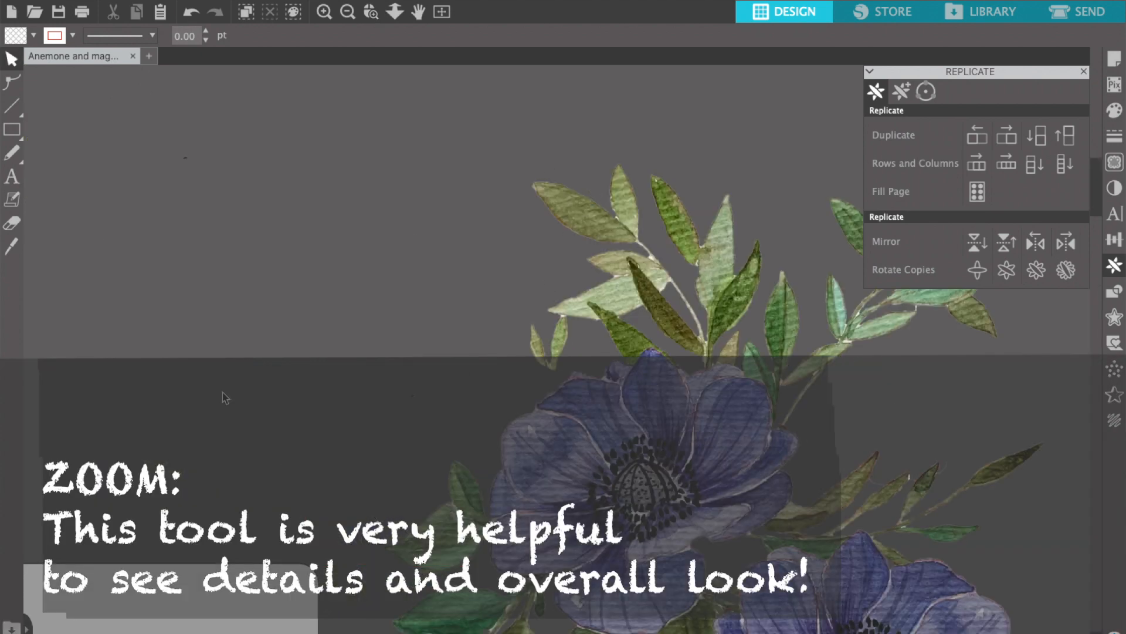
{"action": "left_click", "coordinate": [11, 223]}
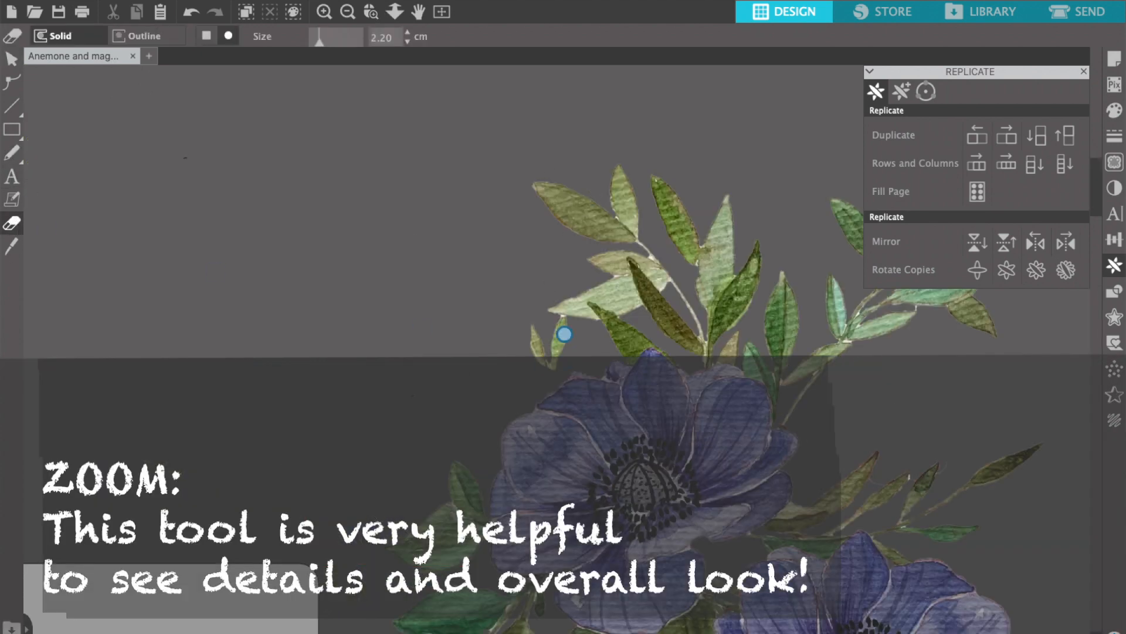
{"action": "mouse_move", "coordinate": [567, 324]}
{"action": "left_mouse_down"}
{"action": "mouse_move", "coordinate": [511, 330]}
{"action": "mouse_move", "coordinate": [582, 349]}
{"action": "mouse_move", "coordinate": [556, 366]}
{"action": "mouse_move", "coordinate": [538, 369]}
{"action": "mouse_move", "coordinate": [561, 347]}
{"action": "mouse_move", "coordinate": [512, 353]}
{"action": "mouse_move", "coordinate": [589, 369]}
{"action": "mouse_move", "coordinate": [555, 373]}
{"action": "left_mouse_up"}
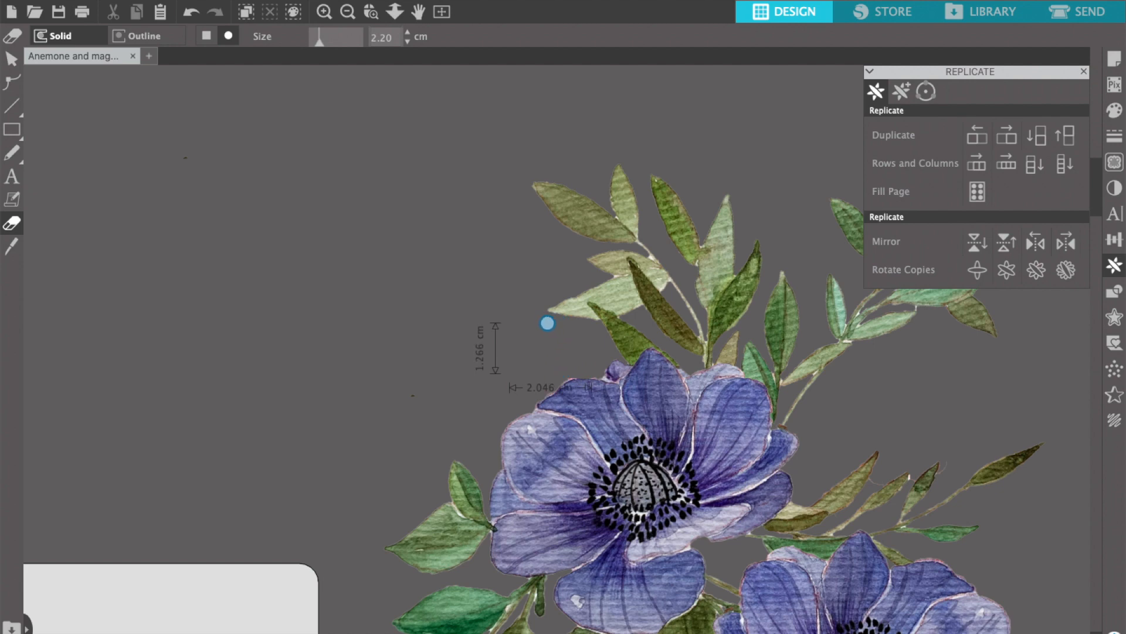
{"action": "scroll", "coordinate": [581, 328], "scroll_direction": "down", "scroll_amount": 5}
{"action": "scroll", "coordinate": [581, 327], "scroll_direction": "right", "scroll_amount": 5}
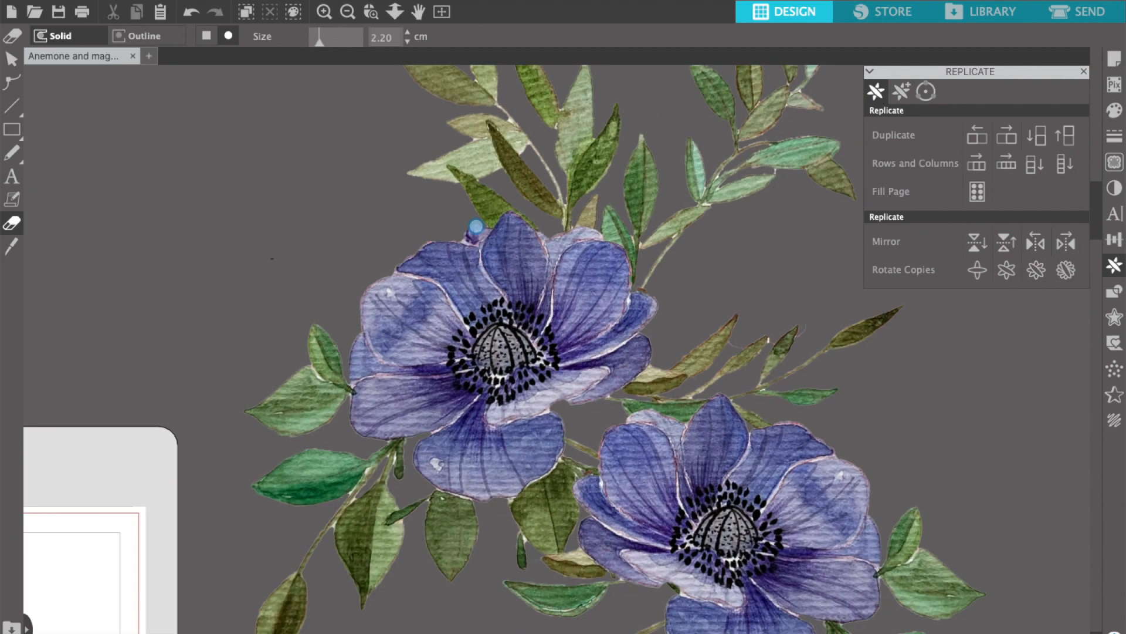
{"action": "scroll", "coordinate": [581, 327], "scroll_direction": "down", "scroll_amount": 4}
{"action": "scroll", "coordinate": [580, 328], "scroll_direction": "right", "scroll_amount": 2}
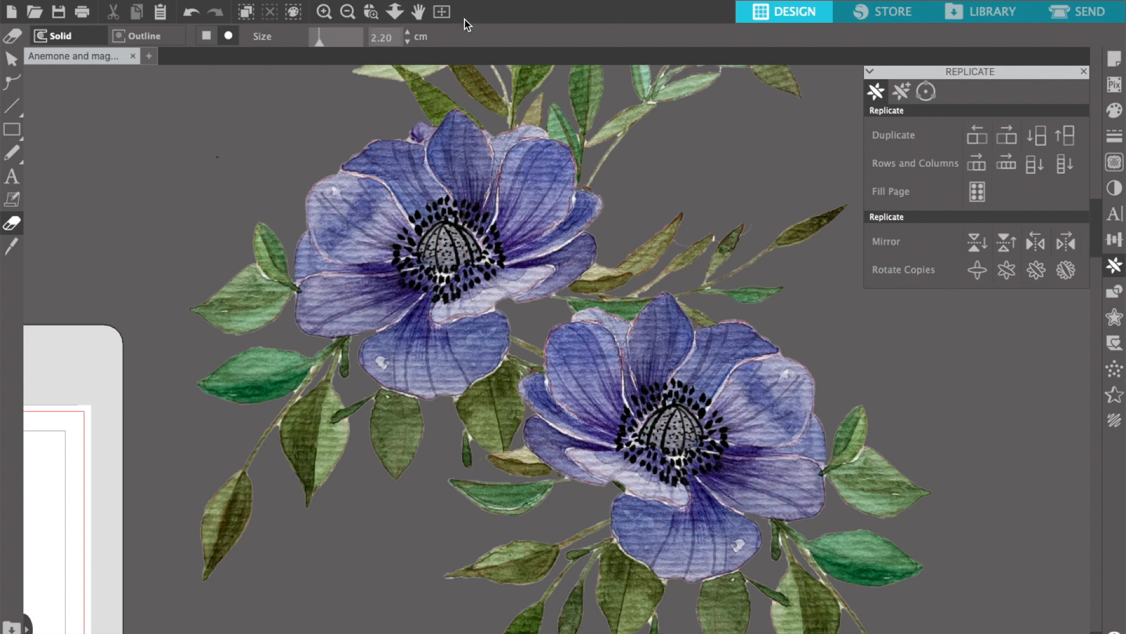
Step: Group the paired anemones with their surrounding foliage into one bouquet
{"action": "left_click", "coordinate": [442, 12]}
{"action": "scroll", "coordinate": [386, 367], "scroll_direction": "up", "scroll_amount": 3}
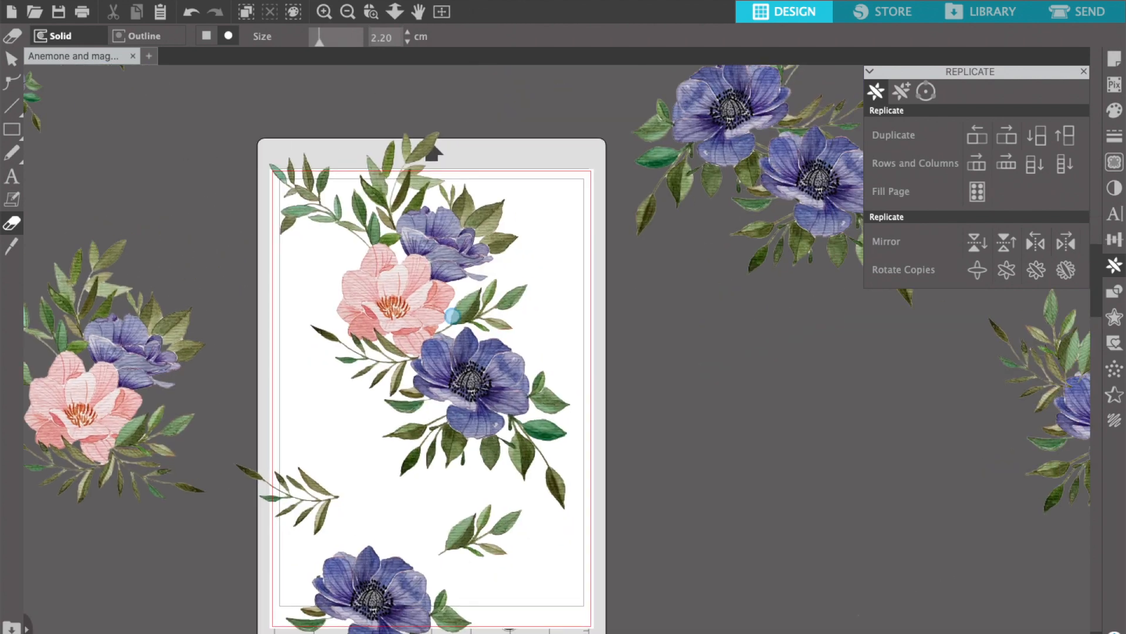
{"action": "scroll", "coordinate": [386, 366], "scroll_direction": "right", "scroll_amount": 5}
{"action": "scroll", "coordinate": [386, 367], "scroll_direction": "up", "scroll_amount": 3}
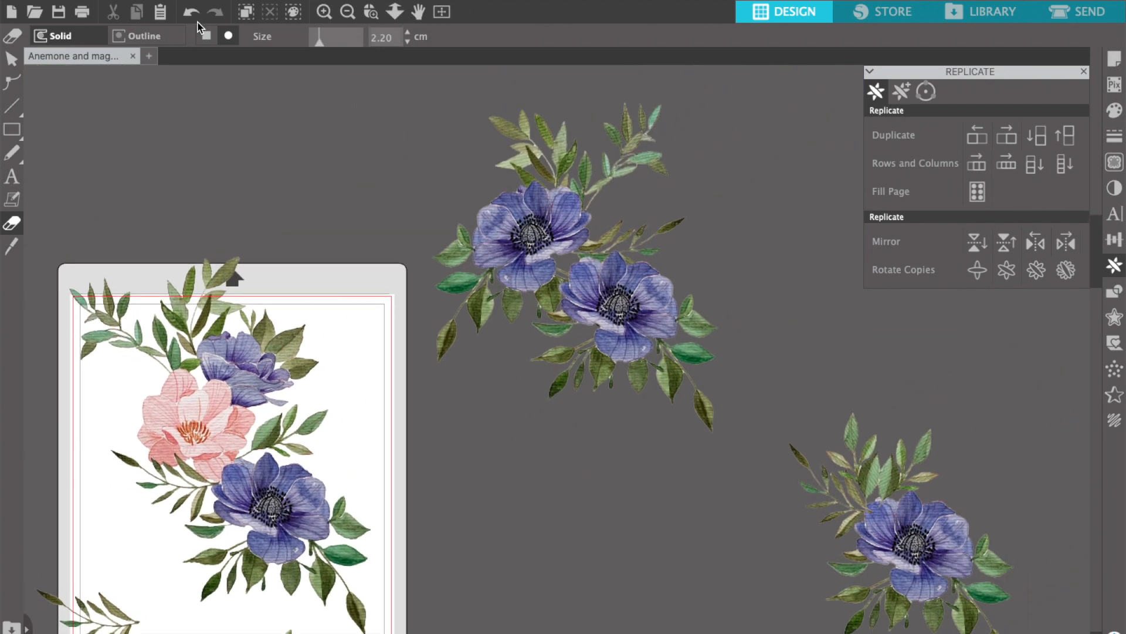
{"action": "left_click", "coordinate": [11, 58]}
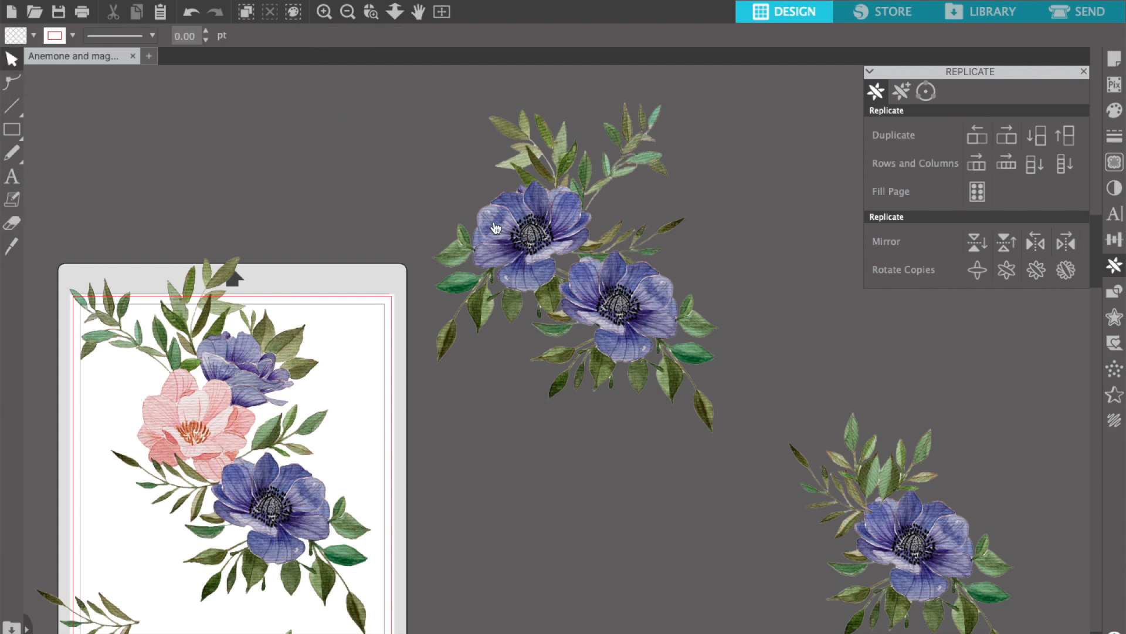
{"action": "scroll", "coordinate": [496, 229], "scroll_direction": "right", "scroll_amount": 2}
{"action": "scroll", "coordinate": [495, 228], "scroll_direction": "up", "scroll_amount": 1}
{"action": "left_click_drag", "start_coordinate": [317, 123], "coordinate": [595, 339]}
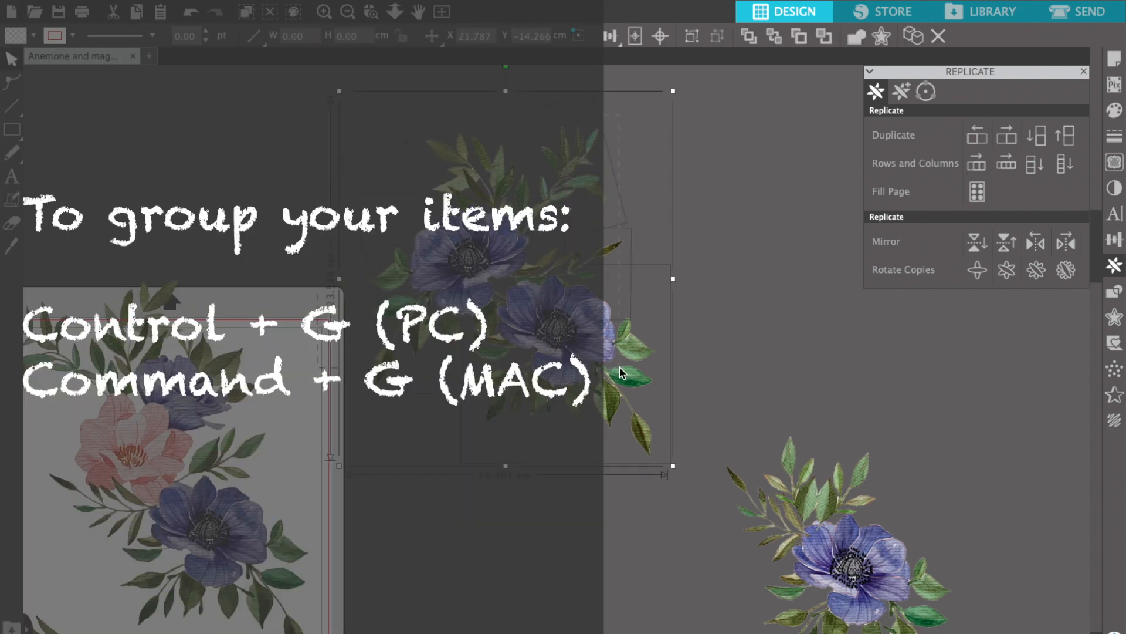
{"action": "key", "text": "ctrl+g"}
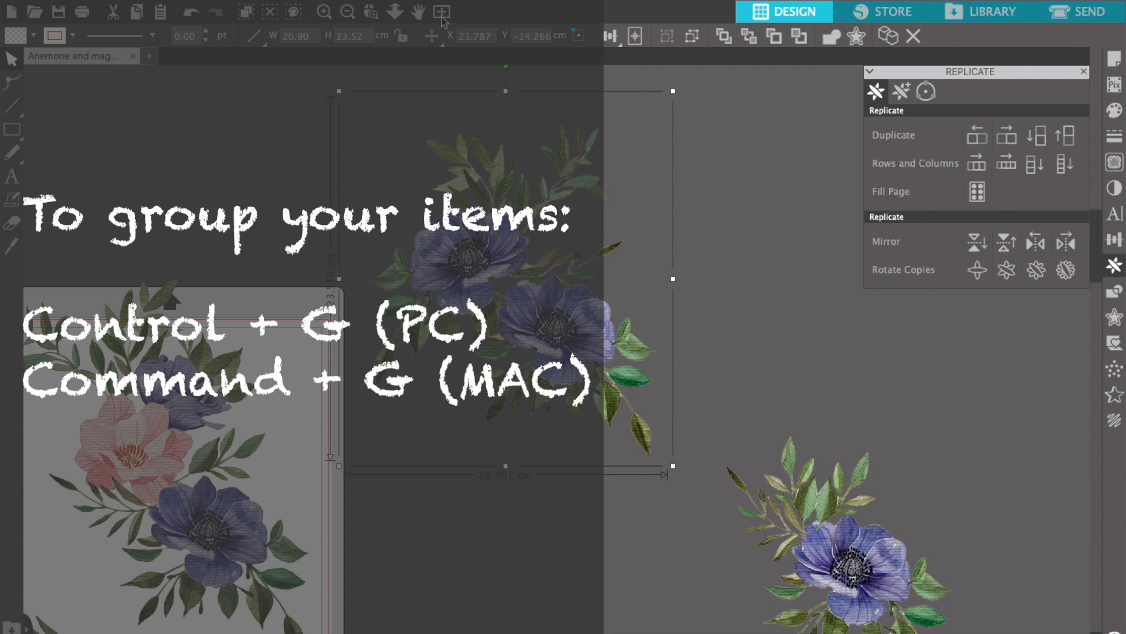
{"action": "left_click", "coordinate": [443, 14]}
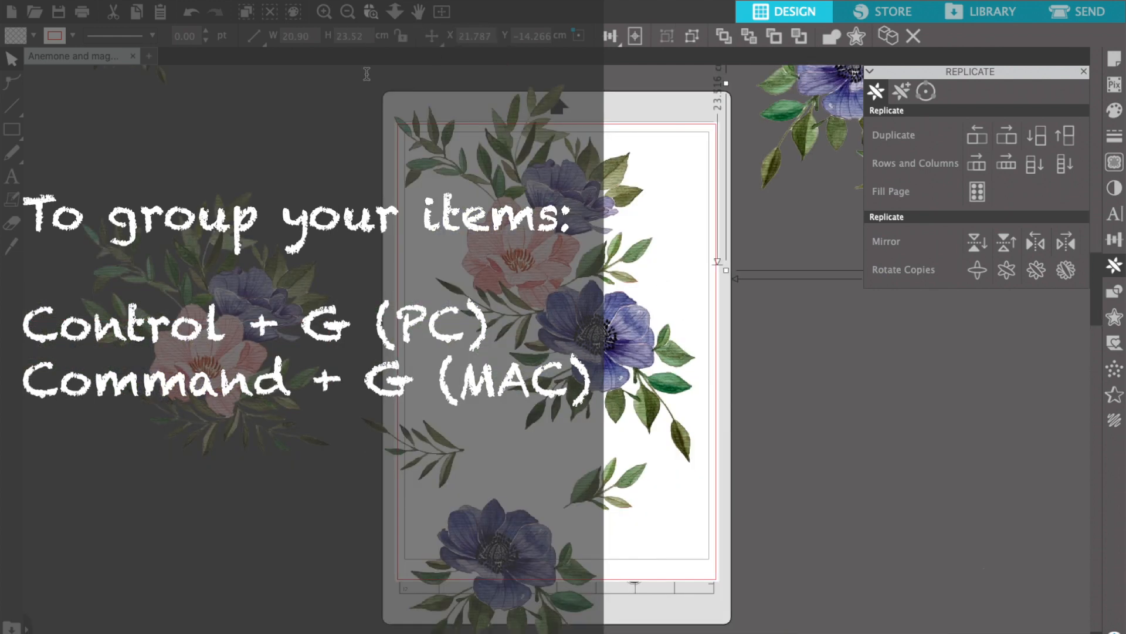
{"action": "left_click", "coordinate": [348, 11]}
{"action": "left_click", "coordinate": [719, 397]}
Step: Duplicate the grouped two-anemone bouquet and place the copy above the page
{"action": "scroll", "coordinate": [656, 429], "scroll_direction": "right", "scroll_amount": 4}
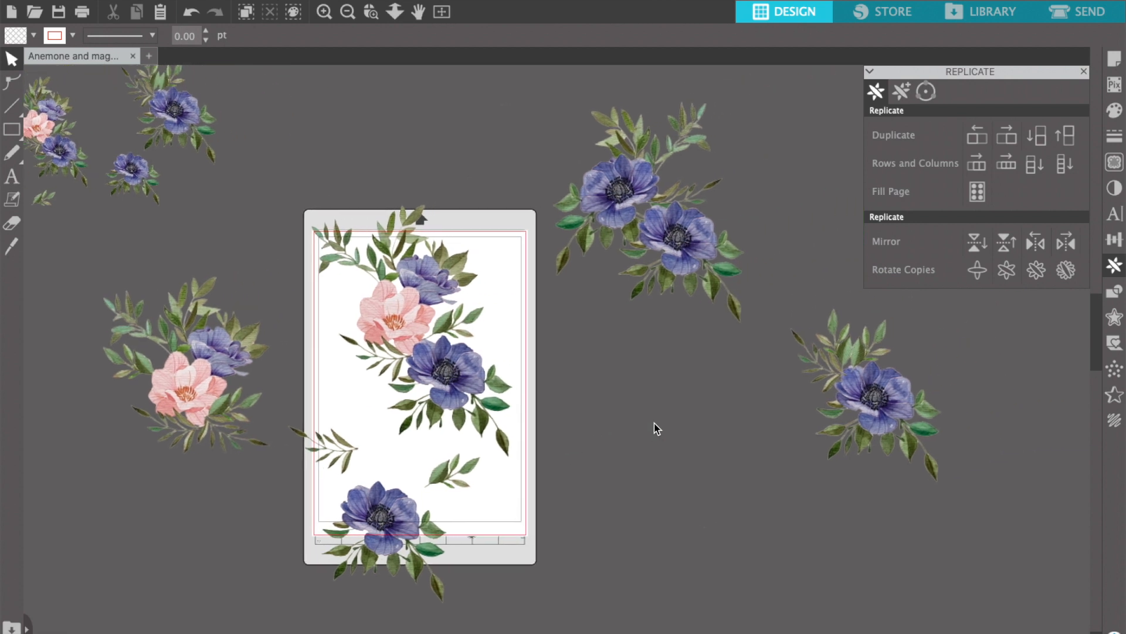
{"action": "scroll", "coordinate": [613, 323], "scroll_direction": "up", "scroll_amount": 2}
{"action": "left_click", "coordinate": [653, 259]}
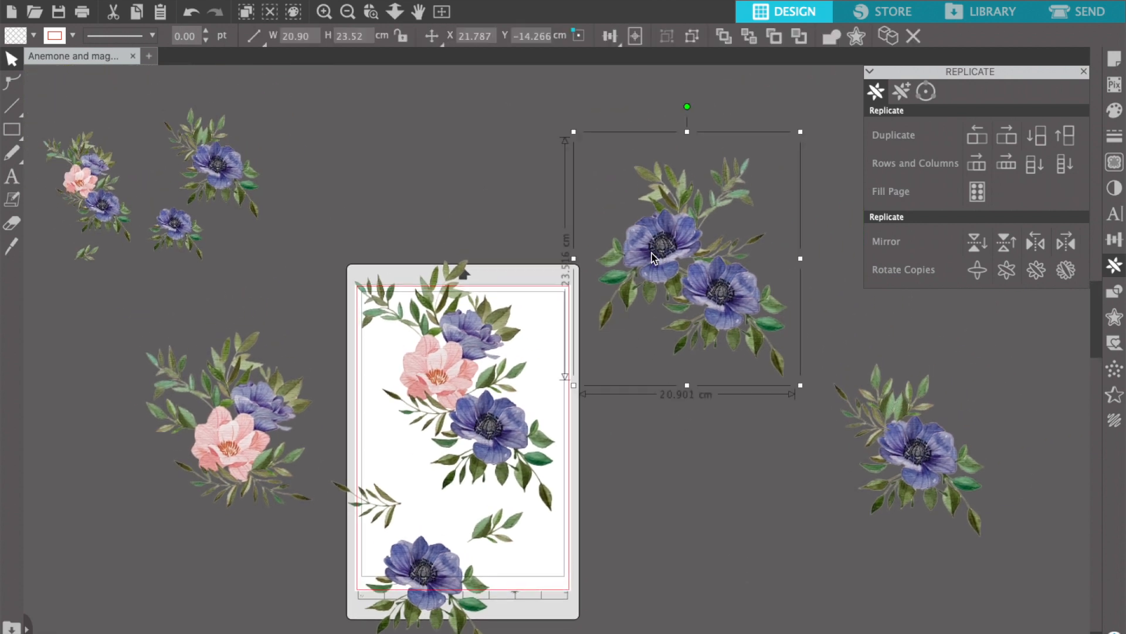
{"action": "key", "text": "super+v"}
{"action": "left_click_drag", "start_coordinate": [729, 306], "coordinate": [517, 243]}
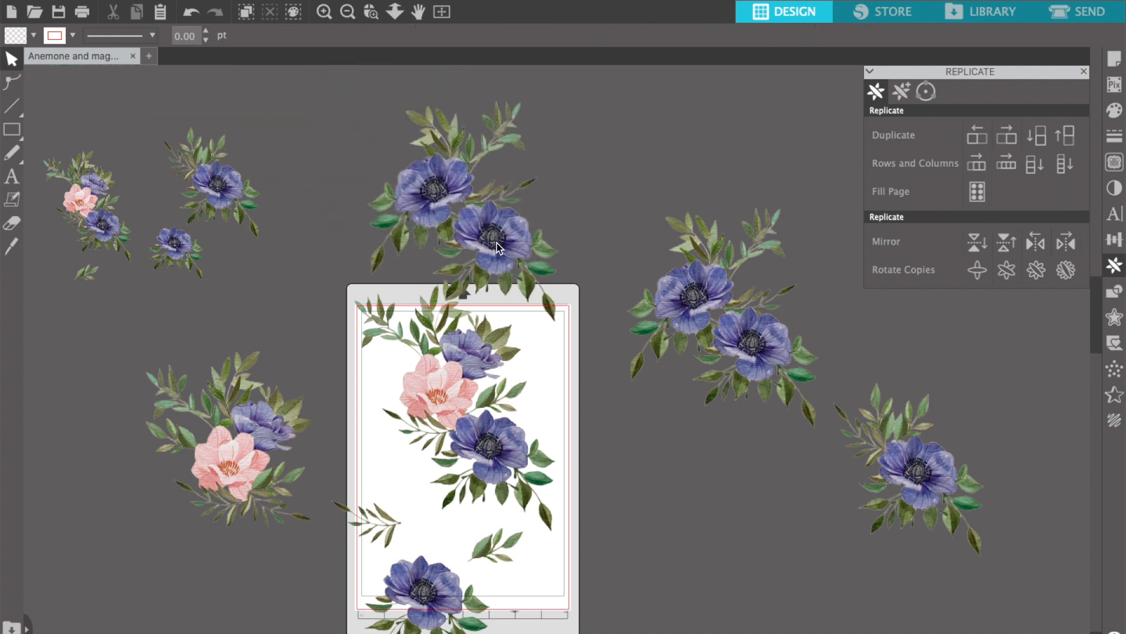
Step: Shrink the bouquet copy to about 11.95 by 13.44 cm and place it with the small finished arrangements
{"action": "left_click_drag", "start_coordinate": [574, 78], "coordinate": [506, 147]}
{"action": "left_click_drag", "start_coordinate": [406, 230], "coordinate": [76, 85]}
{"action": "scroll", "coordinate": [194, 238], "scroll_direction": "left", "scroll_amount": 3}
{"action": "scroll", "coordinate": [195, 238], "scroll_direction": "up", "scroll_amount": 3}
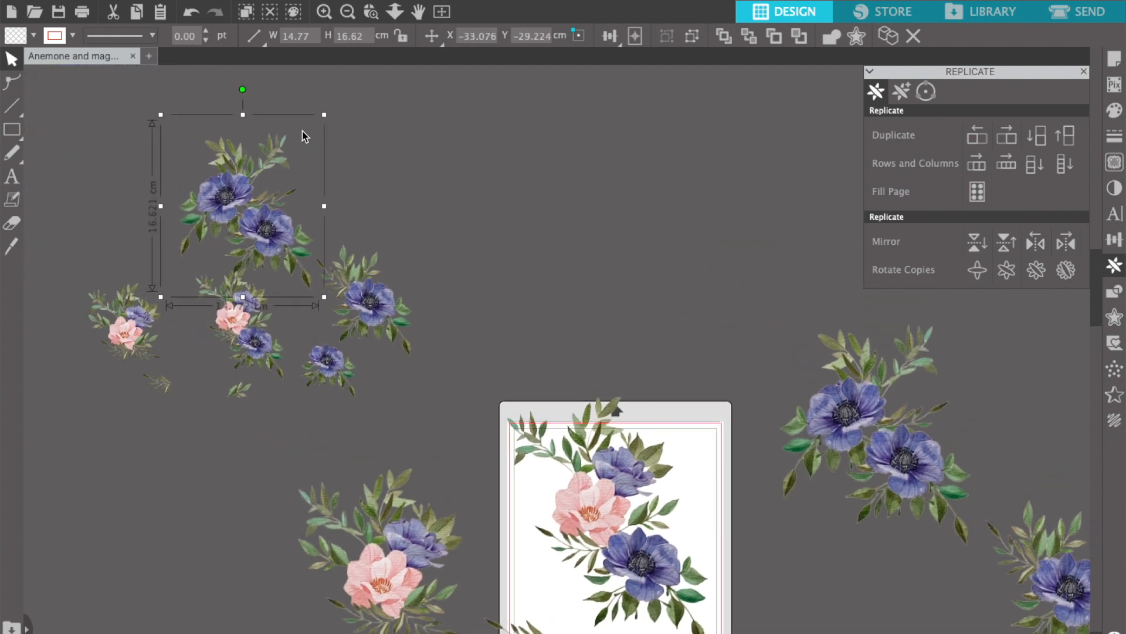
{"action": "left_click_drag", "start_coordinate": [324, 115], "coordinate": [289, 143]}
{"action": "left_click_drag", "start_coordinate": [239, 199], "coordinate": [107, 432]}
Step: Duplicate the pink magnolia bouquet and place the copy beside the page's lower-right corner
{"action": "scroll", "coordinate": [432, 461], "scroll_direction": "right", "scroll_amount": 3}
{"action": "scroll", "coordinate": [431, 461], "scroll_direction": "down", "scroll_amount": 1}
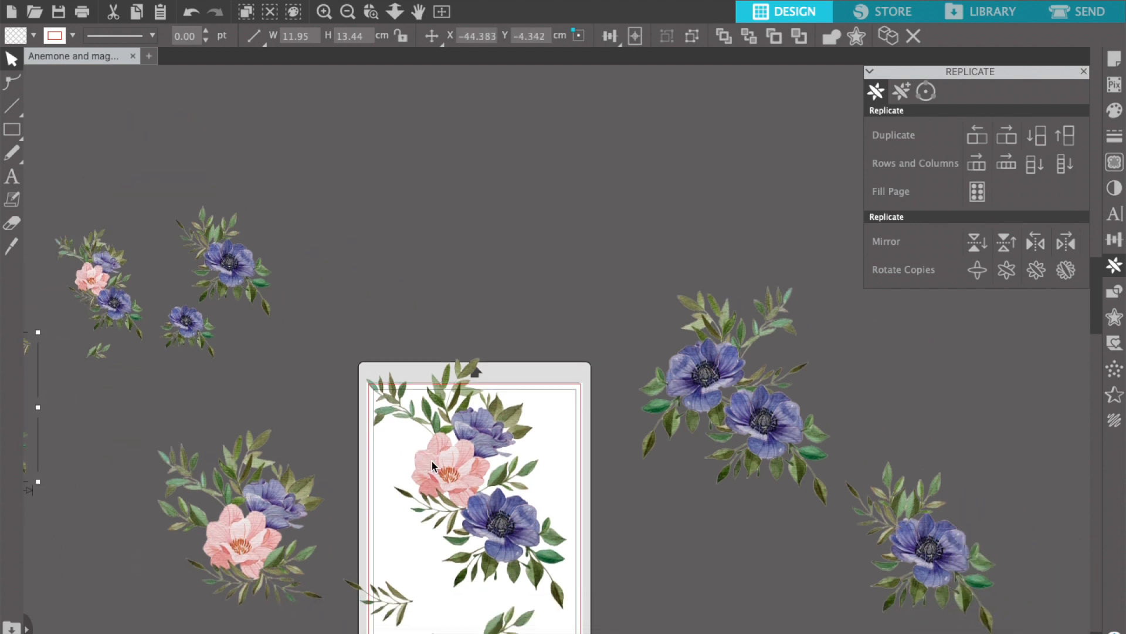
{"action": "scroll", "coordinate": [432, 461], "scroll_direction": "right", "scroll_amount": 3}
{"action": "scroll", "coordinate": [432, 461], "scroll_direction": "down", "scroll_amount": 3}
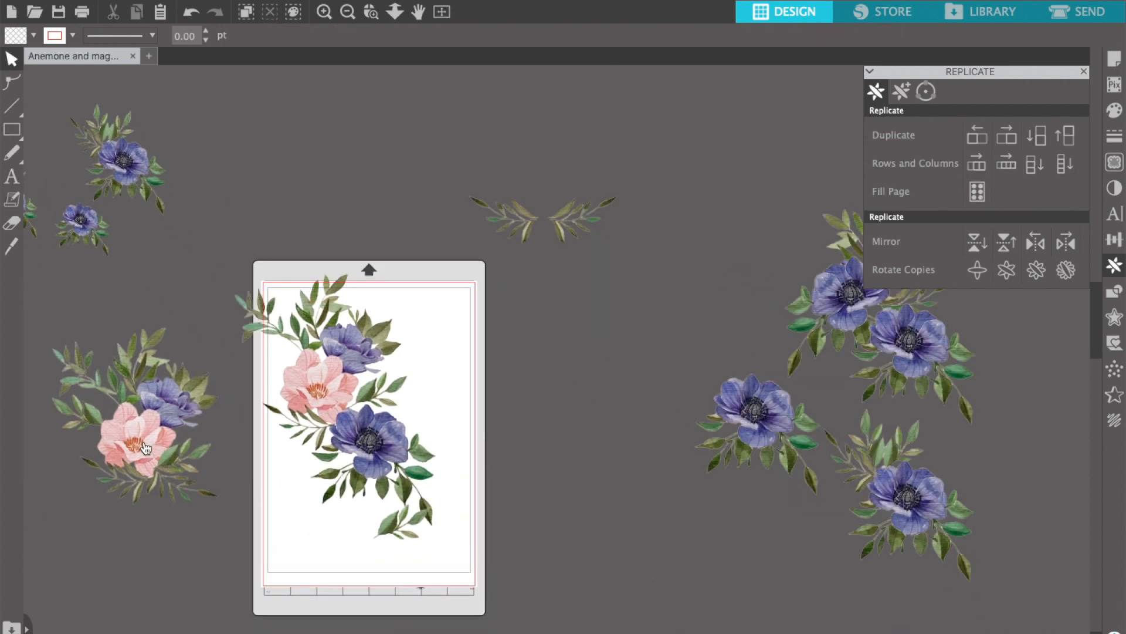
{"action": "left_click", "coordinate": [144, 444]}
{"action": "key", "text": "super+c"}
{"action": "key", "text": "super+v"}
{"action": "left_click_drag", "start_coordinate": [181, 494], "coordinate": [562, 491]}
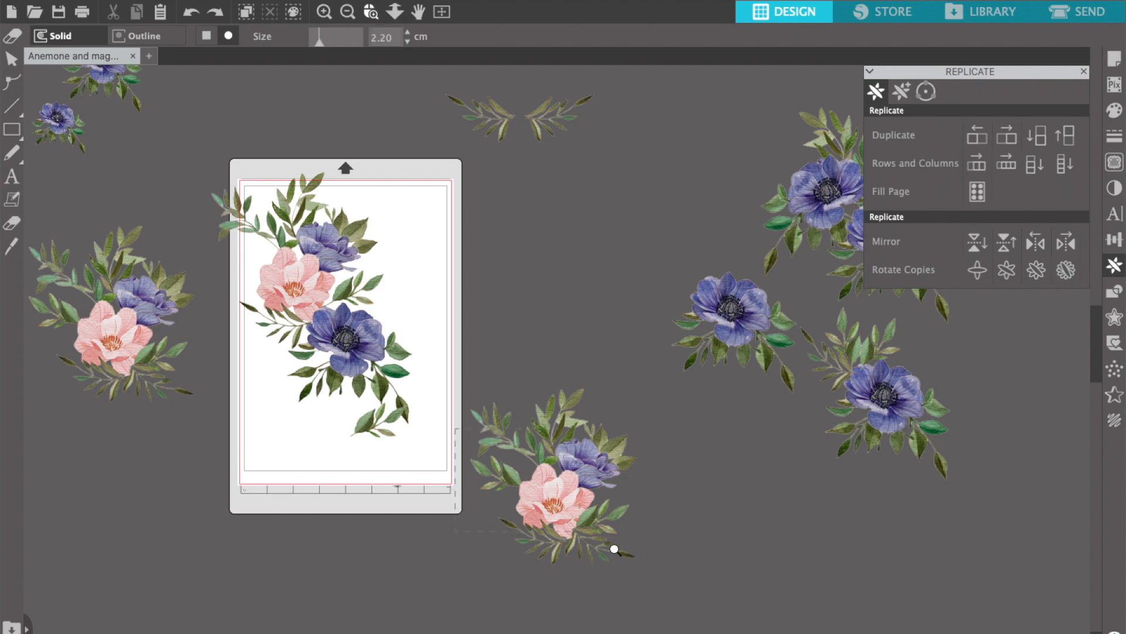
Step: Erase along the magnolia's upper edge in the bouquet copy to separate it from the anemone and foliage
{"action": "scroll", "coordinate": [615, 548], "scroll_direction": "up", "scroll_amount": 5}
{"action": "mouse_move", "coordinate": [264, 216]}
{"action": "left_mouse_down"}
{"action": "mouse_move", "coordinate": [272, 295]}
{"action": "mouse_move", "coordinate": [273, 198]}
{"action": "mouse_move", "coordinate": [284, 310]}
{"action": "mouse_move", "coordinate": [276, 149]}
{"action": "mouse_move", "coordinate": [296, 315]}
{"action": "mouse_move", "coordinate": [286, 342]}
{"action": "mouse_move", "coordinate": [313, 325]}
{"action": "mouse_move", "coordinate": [355, 345]}
{"action": "left_mouse_up"}
{"action": "mouse_move", "coordinate": [436, 320]}
{"action": "left_mouse_down"}
{"action": "mouse_move", "coordinate": [411, 224]}
{"action": "mouse_move", "coordinate": [390, 434]}
{"action": "left_mouse_up"}
{"action": "mouse_move", "coordinate": [503, 240]}
{"action": "left_mouse_down"}
{"action": "mouse_move", "coordinate": [527, 226]}
{"action": "mouse_move", "coordinate": [667, 272]}
{"action": "mouse_move", "coordinate": [676, 309]}
{"action": "mouse_move", "coordinate": [692, 320]}
{"action": "mouse_move", "coordinate": [802, 322]}
{"action": "left_mouse_up"}
Step: Cut the magnolia and its lower leaves free from the rest of the bouquet copy with straight knife cuts
{"action": "left_click", "coordinate": [10, 247]}
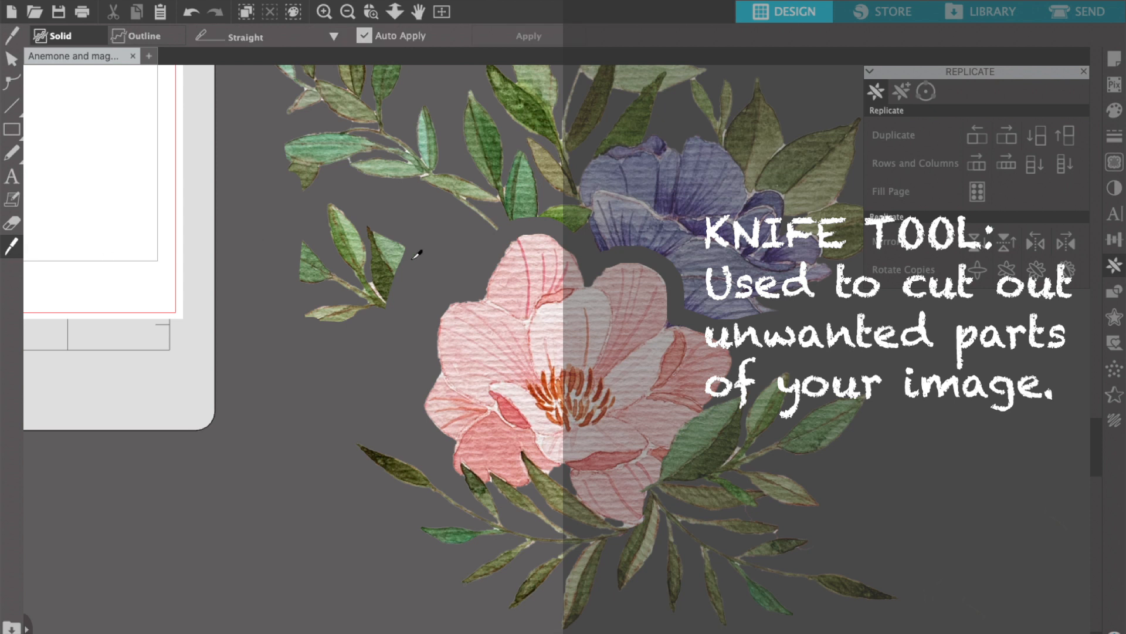
{"action": "mouse_move", "coordinate": [461, 264]}
{"action": "left_mouse_down"}
{"action": "mouse_move", "coordinate": [525, 223]}
{"action": "mouse_move", "coordinate": [581, 236]}
{"action": "left_mouse_up"}
{"action": "left_click_drag", "start_coordinate": [579, 236], "coordinate": [636, 252]}
{"action": "left_click_drag", "start_coordinate": [635, 252], "coordinate": [763, 342]}
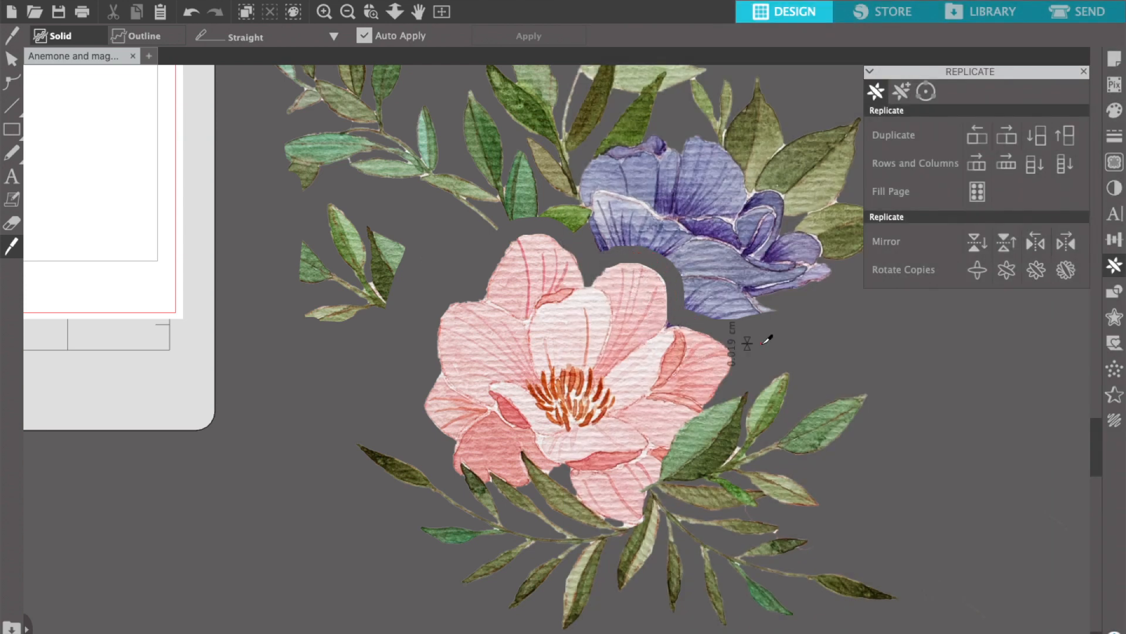
{"action": "left_click_drag", "start_coordinate": [742, 379], "coordinate": [1028, 313]}
{"action": "left_click_drag", "start_coordinate": [430, 364], "coordinate": [171, 309]}
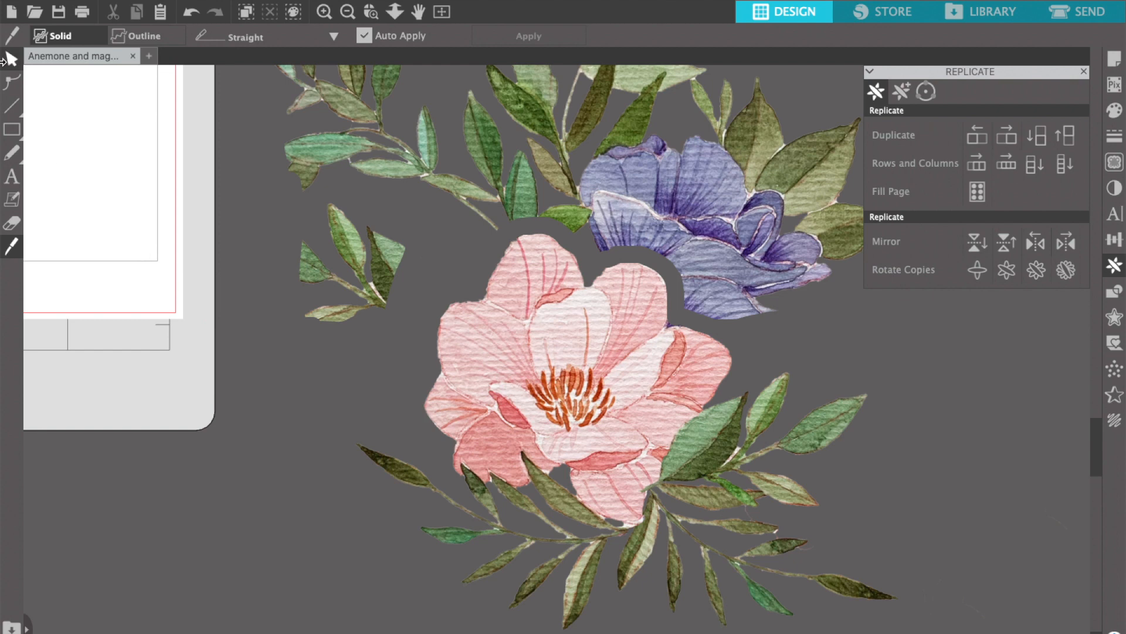
Step: Move the cut-out magnolia with its lower leaves away from the remaining bouquet pieces
{"action": "left_click", "coordinate": [12, 59]}
{"action": "left_click_drag", "start_coordinate": [502, 350], "coordinate": [488, 461]}
{"action": "left_click", "coordinate": [442, 11]}
{"action": "left_click_drag", "start_coordinate": [859, 622], "coordinate": [781, 214]}
{"action": "left_click", "coordinate": [657, 162]}
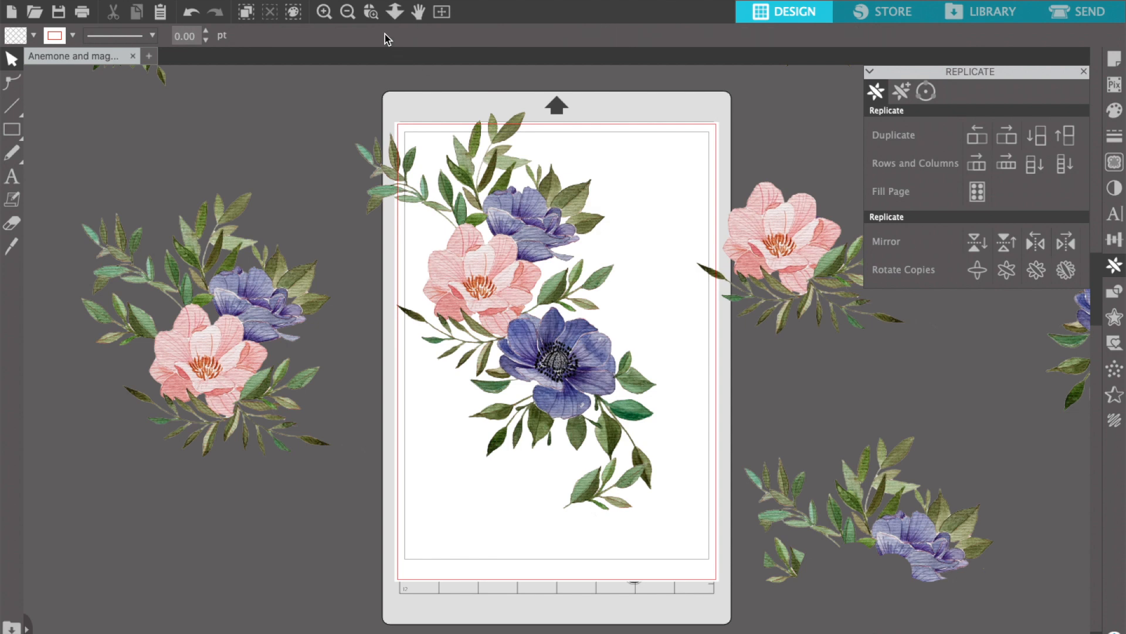
Step: Delete the leftover anemone and foliage pieces cut from the bouquet copy
{"action": "left_click", "coordinate": [347, 10]}
{"action": "scroll", "coordinate": [642, 331], "scroll_direction": "up", "scroll_amount": 3}
{"action": "scroll", "coordinate": [643, 332], "scroll_direction": "right", "scroll_amount": 3}
{"action": "left_click_drag", "start_coordinate": [736, 510], "coordinate": [735, 581]}
{"action": "left_click", "coordinate": [675, 595]}
{"action": "key", "text": "Delete"}
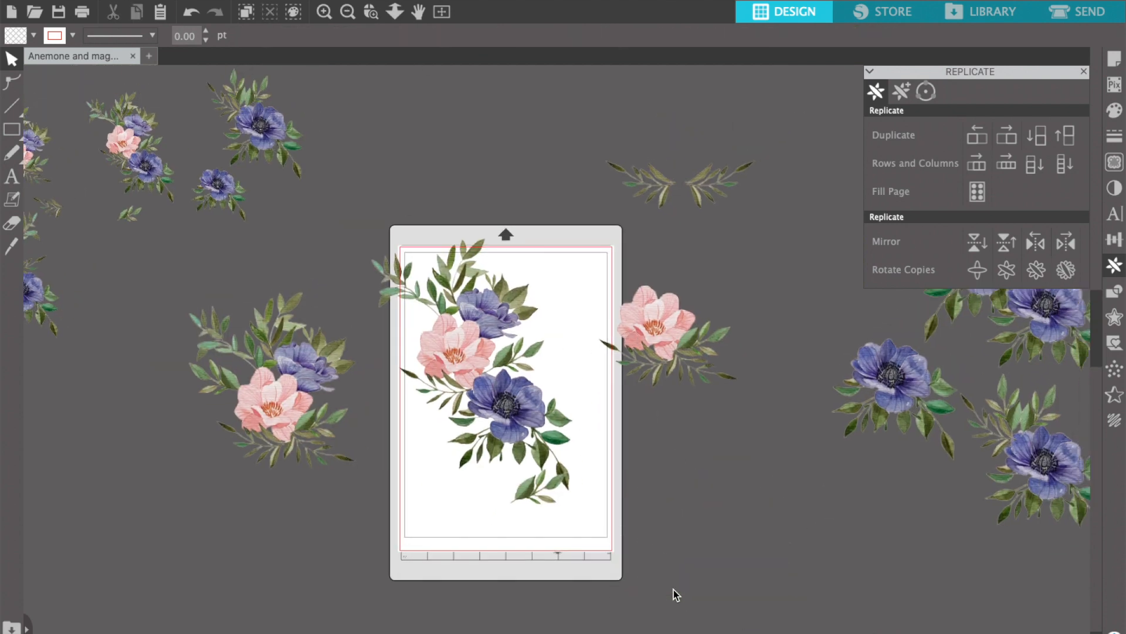
Step: Move the magnolia cut-out onto the pair of mirrored leaf sprigs above the page
{"action": "left_click_drag", "start_coordinate": [654, 323], "coordinate": [681, 288]}
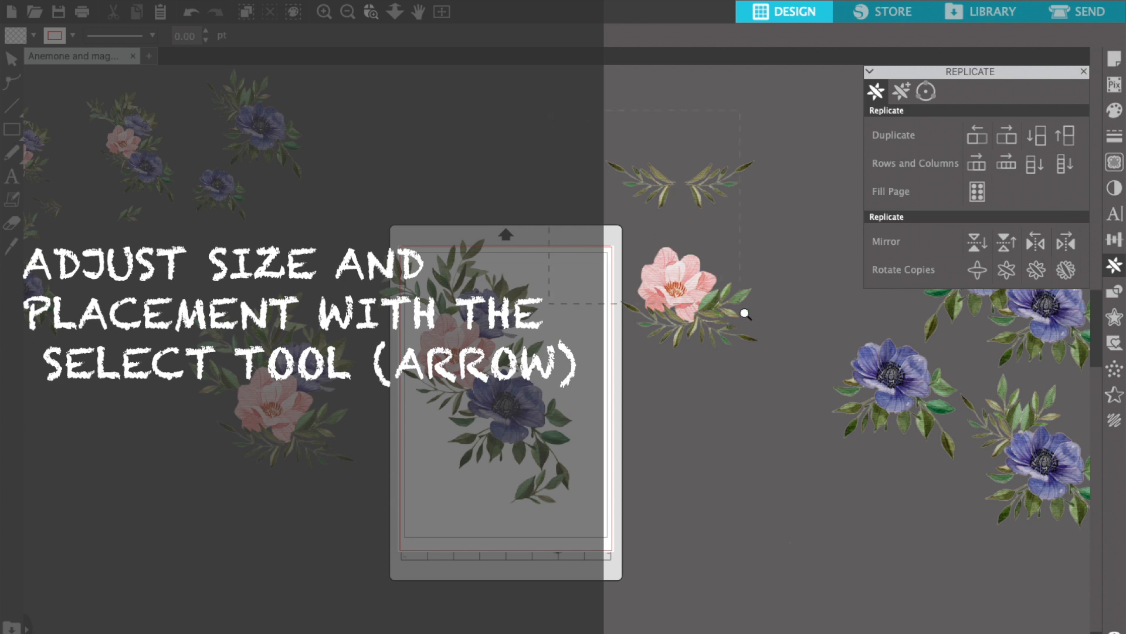
{"action": "left_click", "coordinate": [808, 395]}
{"action": "left_click_drag", "start_coordinate": [552, 474], "coordinate": [561, 205]}
{"action": "left_click", "coordinate": [576, 178]}
{"action": "scroll", "coordinate": [576, 178], "scroll_direction": "up", "scroll_amount": 2}
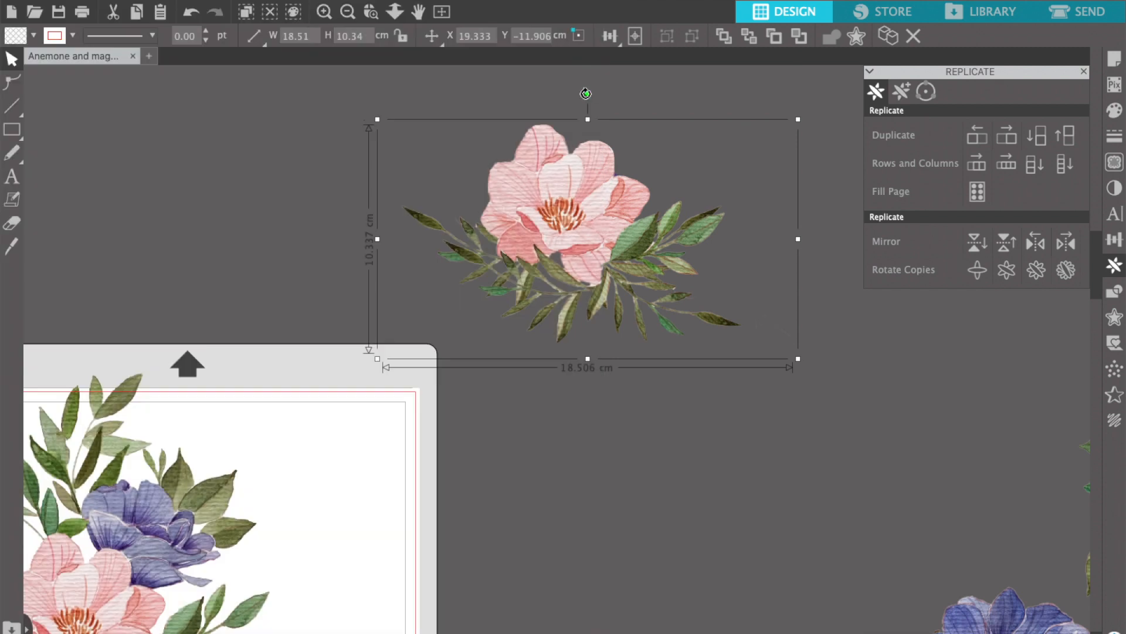
Step: Rotate the magnolia cut-out clockwise and place it just below the mirrored leaf sprigs
{"action": "left_click_drag", "start_coordinate": [586, 93], "coordinate": [666, 113]}
{"action": "left_click_drag", "start_coordinate": [599, 201], "coordinate": [591, 181]}
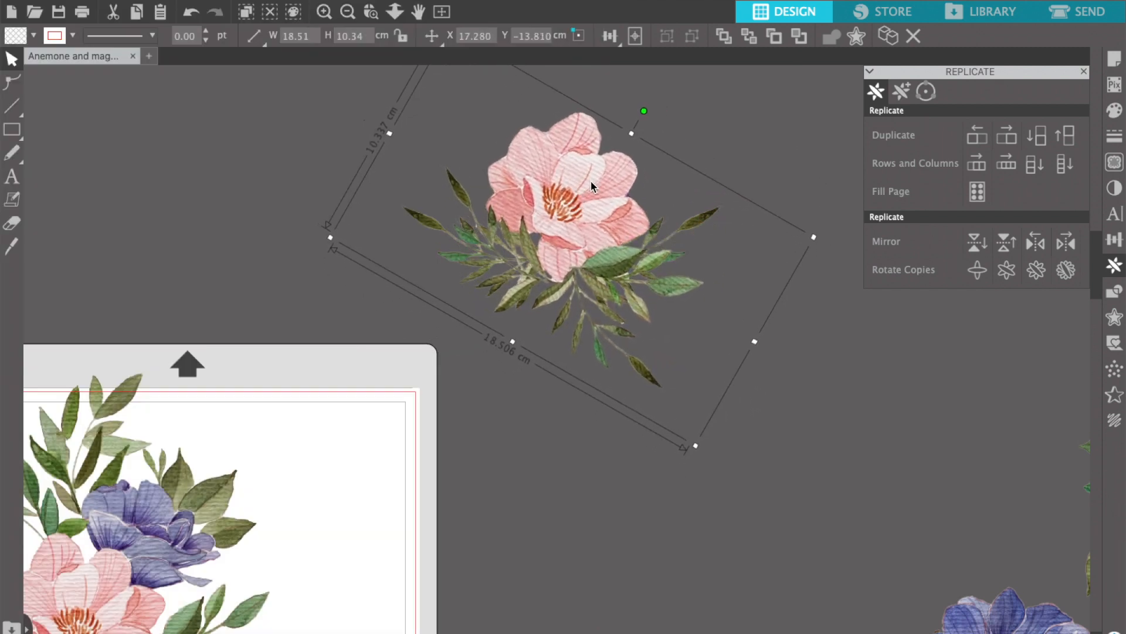
{"action": "left_click_drag", "start_coordinate": [590, 181], "coordinate": [617, 403]}
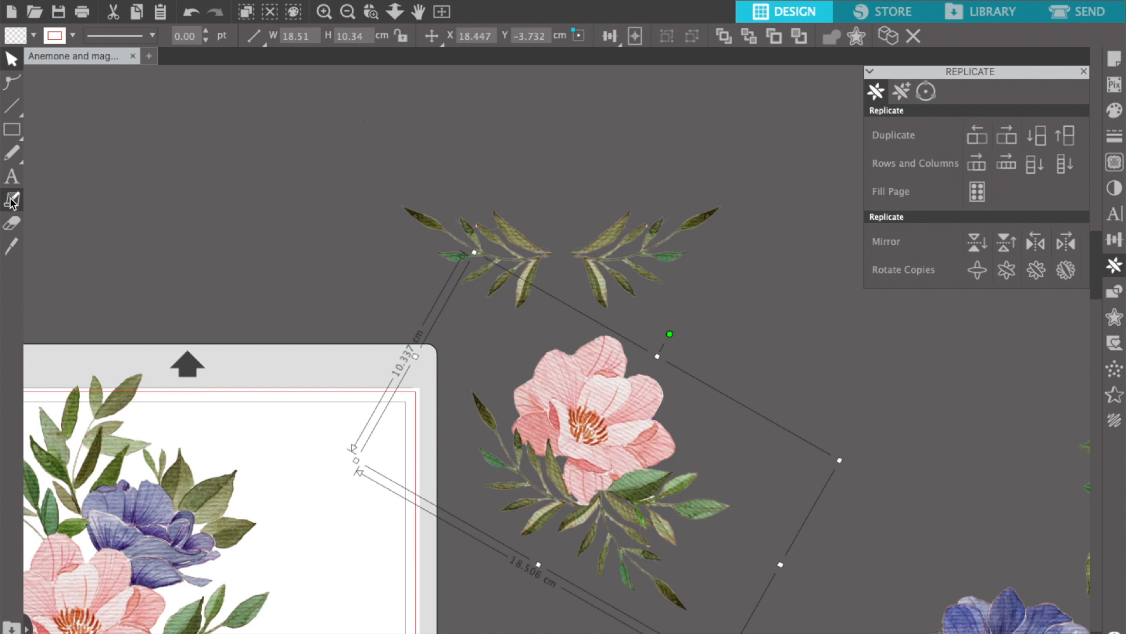
Step: Erase the sprig of leaves hanging beneath the magnolia cut-out, including the stem remnants at the flower's base
{"action": "left_click", "coordinate": [12, 223]}
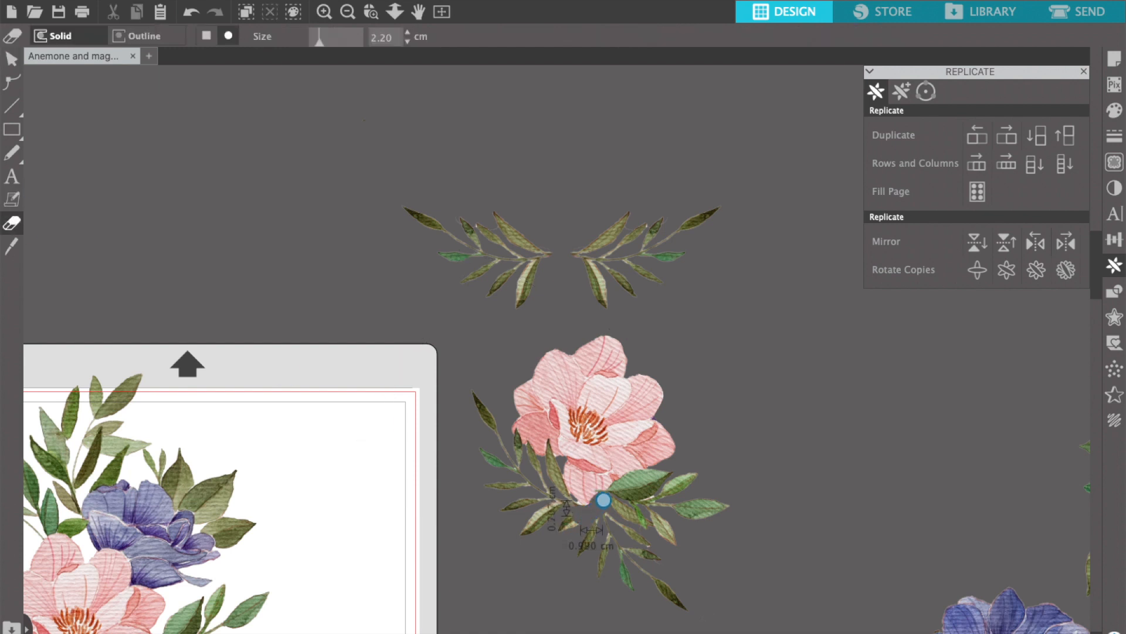
{"action": "mouse_move", "coordinate": [631, 505]}
{"action": "left_mouse_down"}
{"action": "mouse_move", "coordinate": [728, 517]}
{"action": "mouse_move", "coordinate": [630, 552]}
{"action": "mouse_move", "coordinate": [681, 550]}
{"action": "mouse_move", "coordinate": [601, 514]}
{"action": "mouse_move", "coordinate": [683, 603]}
{"action": "mouse_move", "coordinate": [561, 553]}
{"action": "left_mouse_up"}
{"action": "key", "text": "super+z"}
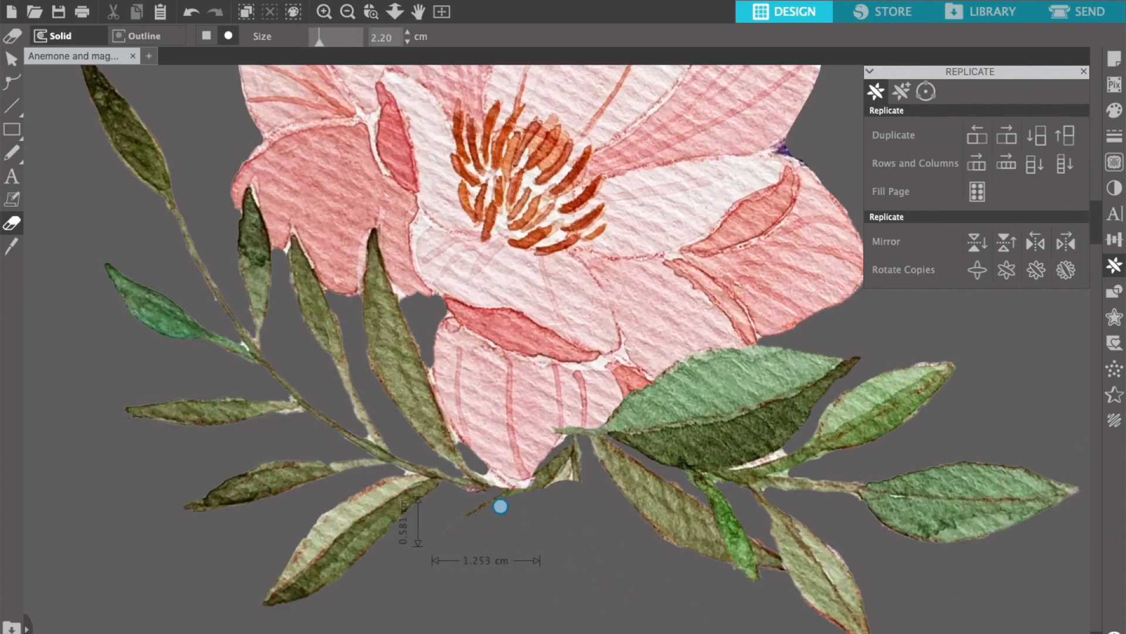
{"action": "left_click_drag", "start_coordinate": [498, 505], "coordinate": [563, 487]}
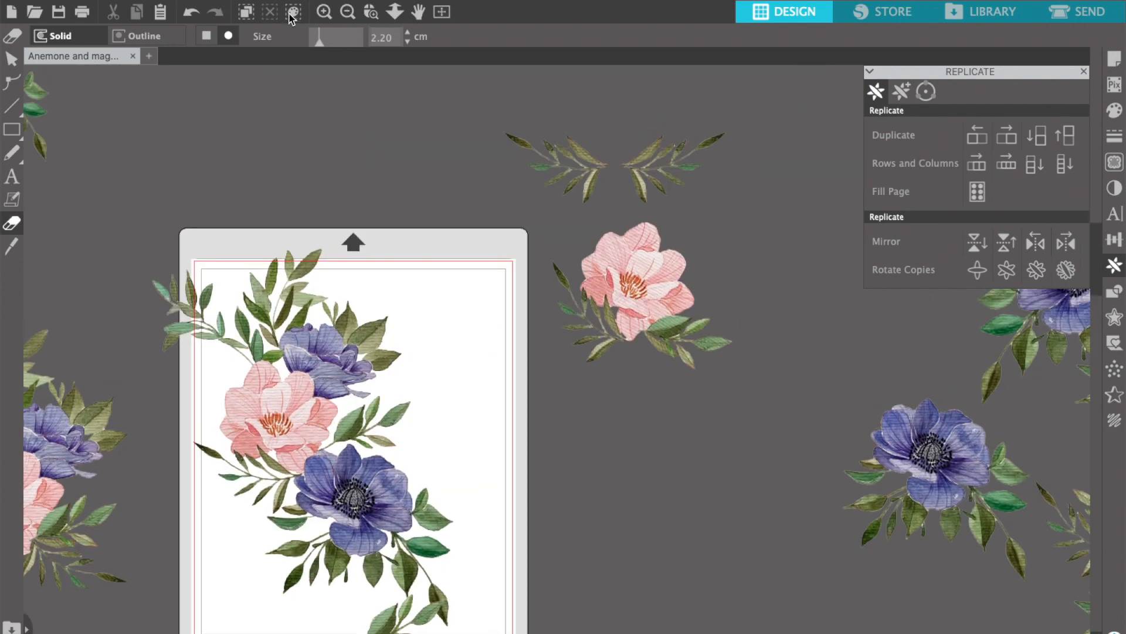
Step: Try placing the magnolia cut-out over the pair of mirrored leaf sprigs, and move it back below them
{"action": "left_click", "coordinate": [11, 59]}
{"action": "left_click_drag", "start_coordinate": [671, 342], "coordinate": [654, 176]}
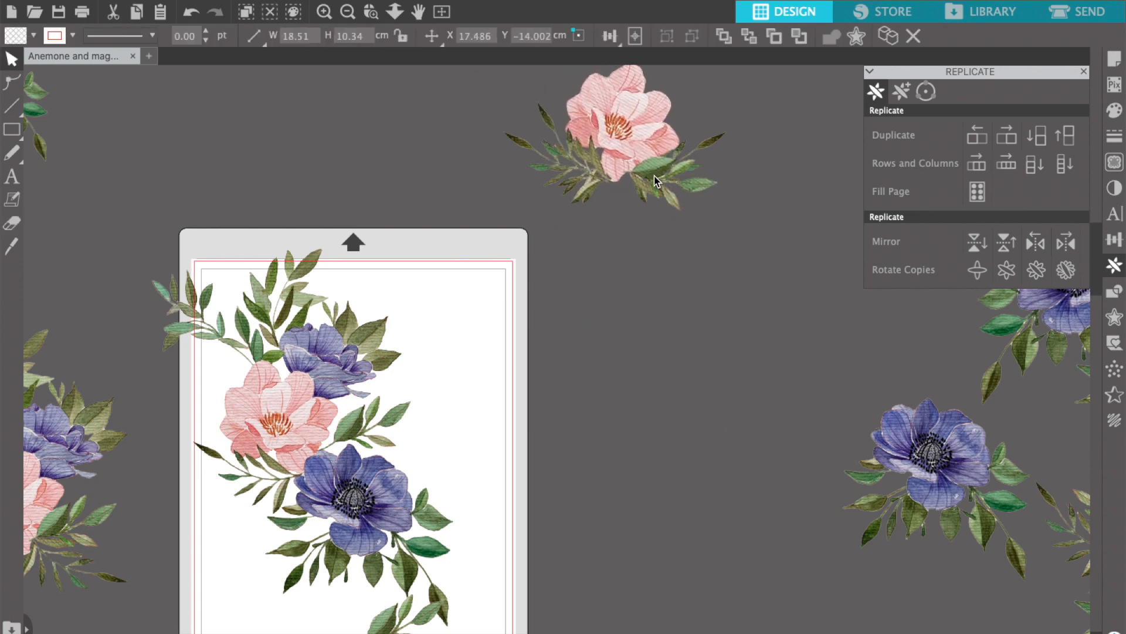
{"action": "key", "text": "Escape"}
{"action": "scroll", "coordinate": [653, 176], "scroll_direction": "up", "scroll_amount": 5}
{"action": "left_click_drag", "start_coordinate": [610, 228], "coordinate": [593, 445]}
{"action": "key", "text": "Escape"}
{"action": "left_click", "coordinate": [596, 451]}
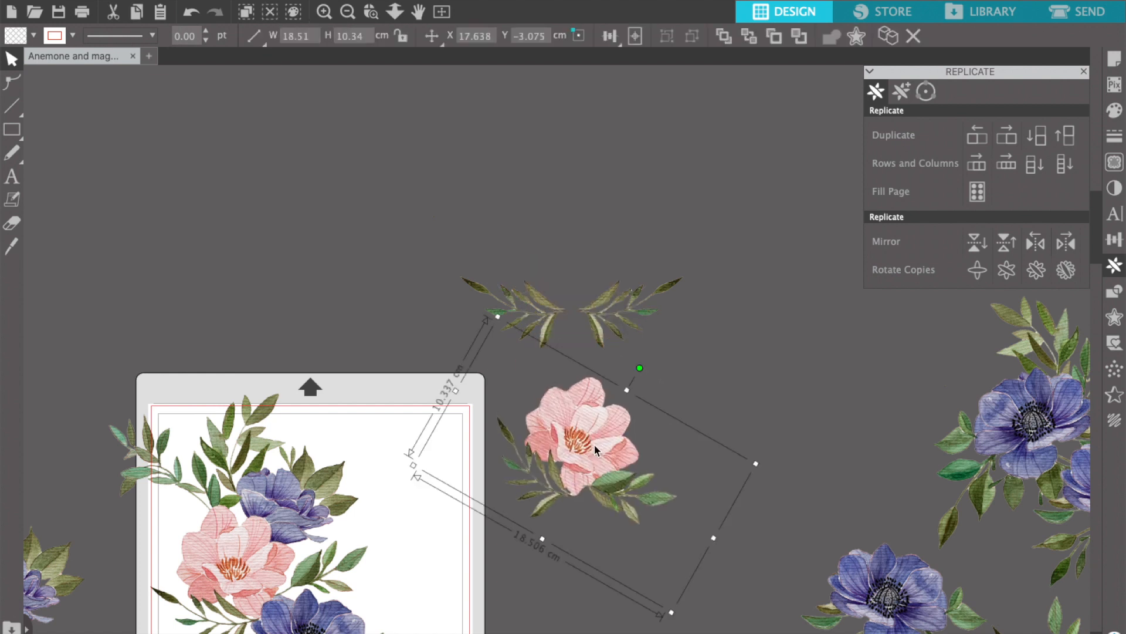
Step: Group the two mirrored leaf sprigs and move the group away from the magnolia, to above the page
{"action": "left_click_drag", "start_coordinate": [422, 231], "coordinate": [684, 326]}
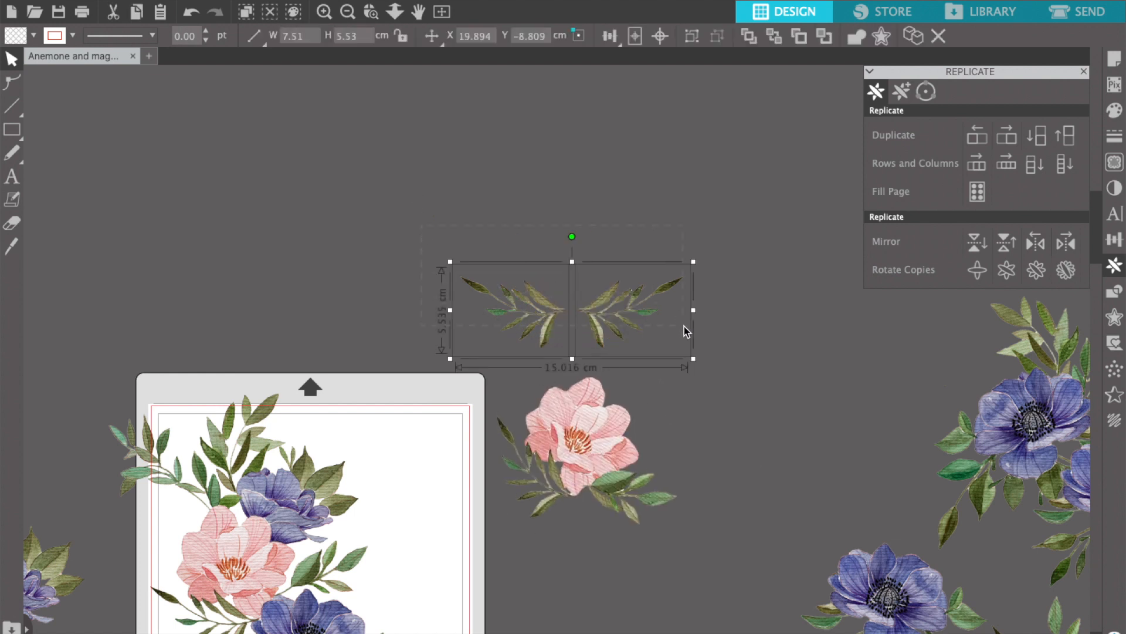
{"action": "key", "text": "super+g"}
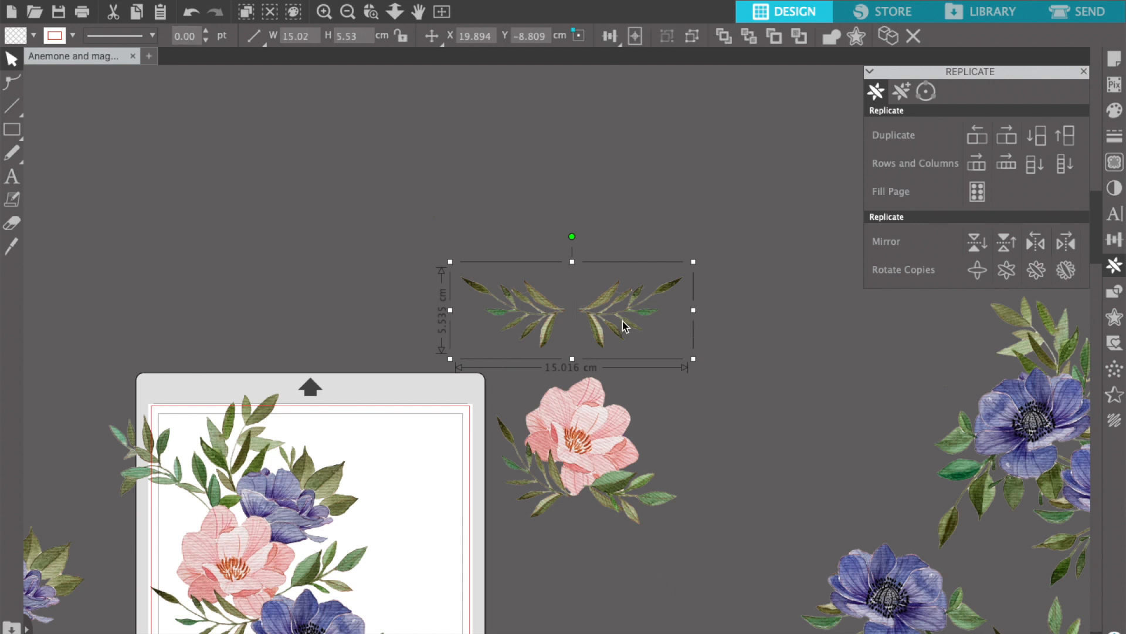
{"action": "left_click_drag", "start_coordinate": [624, 327], "coordinate": [323, 276]}
Step: Rotate the magnolia cut-out counterclockwise until level, mirror a copy to its right, and place the copy overlapping above the original
{"action": "left_click_drag", "start_coordinate": [607, 475], "coordinate": [613, 345]}
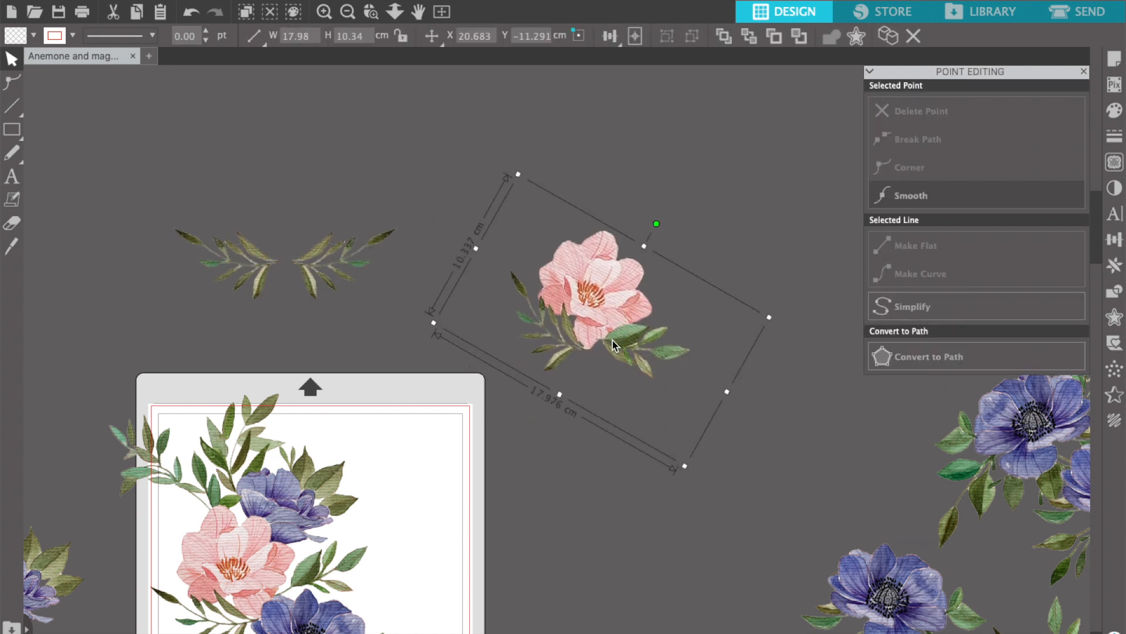
{"action": "left_click_drag", "start_coordinate": [657, 224], "coordinate": [603, 209]}
{"action": "left_click", "coordinate": [1108, 269]}
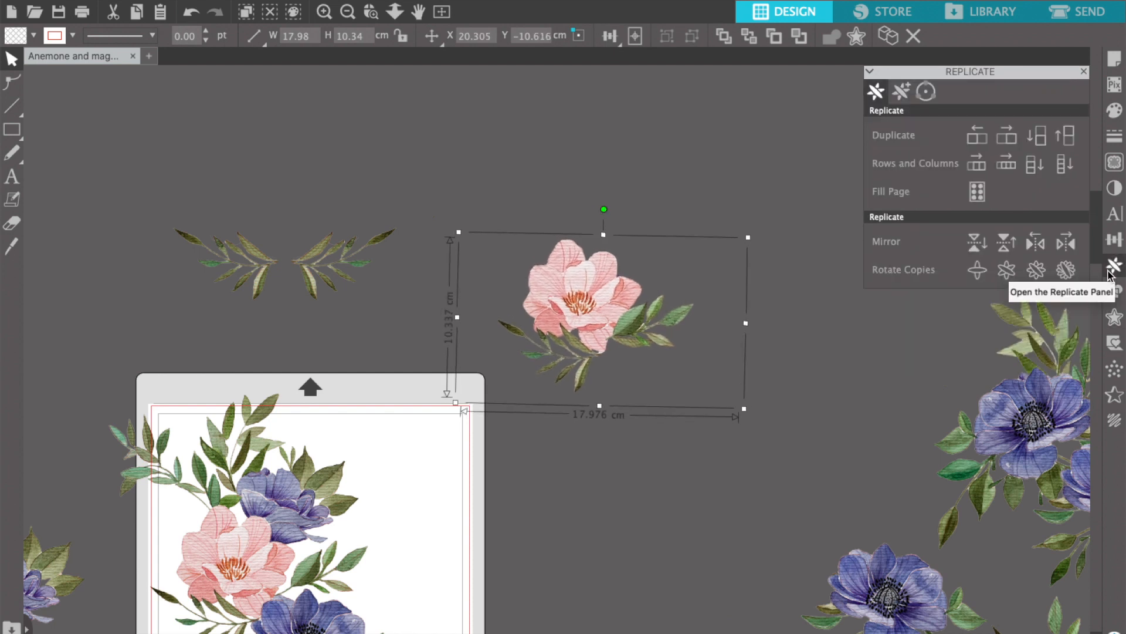
{"action": "left_click", "coordinate": [1065, 242]}
{"action": "left_click_drag", "start_coordinate": [841, 356], "coordinate": [584, 266]}
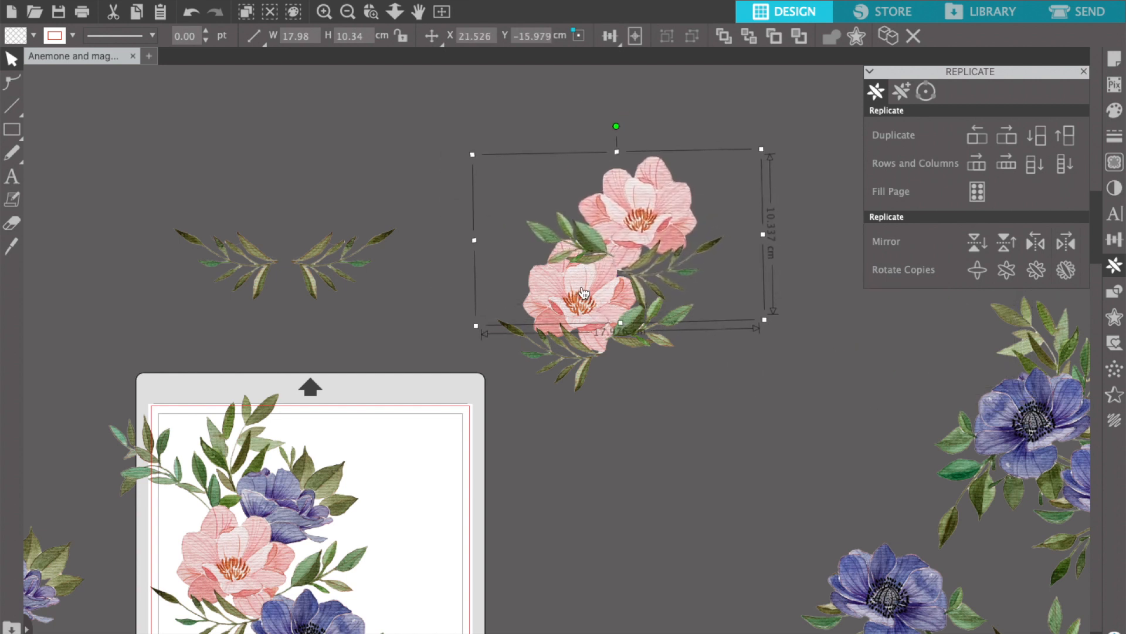
Step: Bring the lower magnolia cut-out to the front of its mirrored copy
{"action": "right_click", "coordinate": [582, 318]}
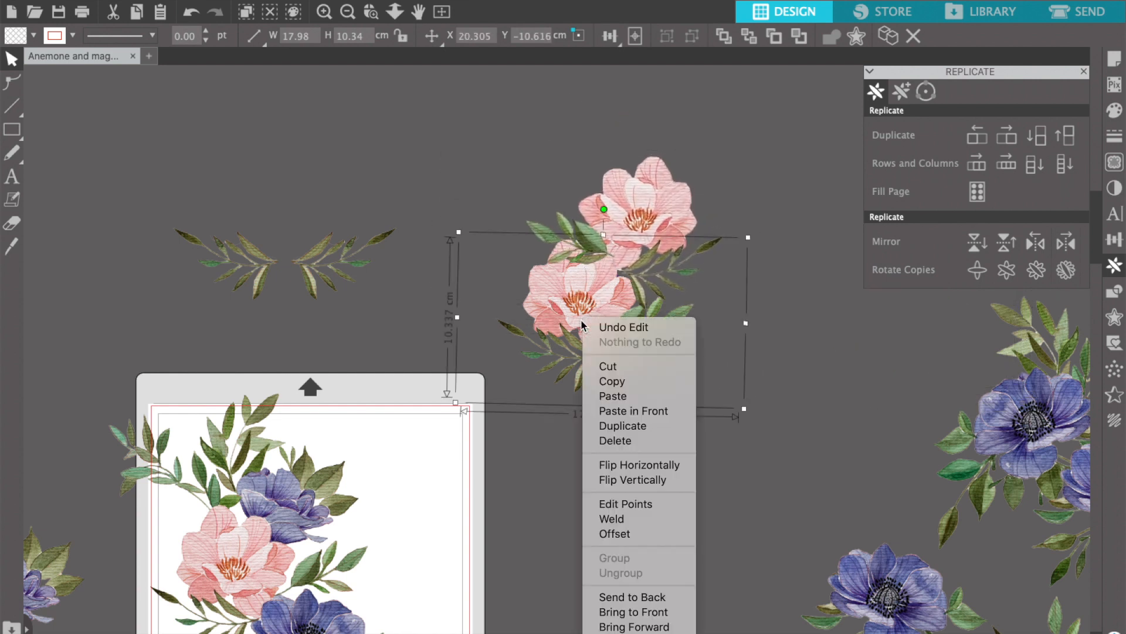
{"action": "left_click", "coordinate": [652, 612]}
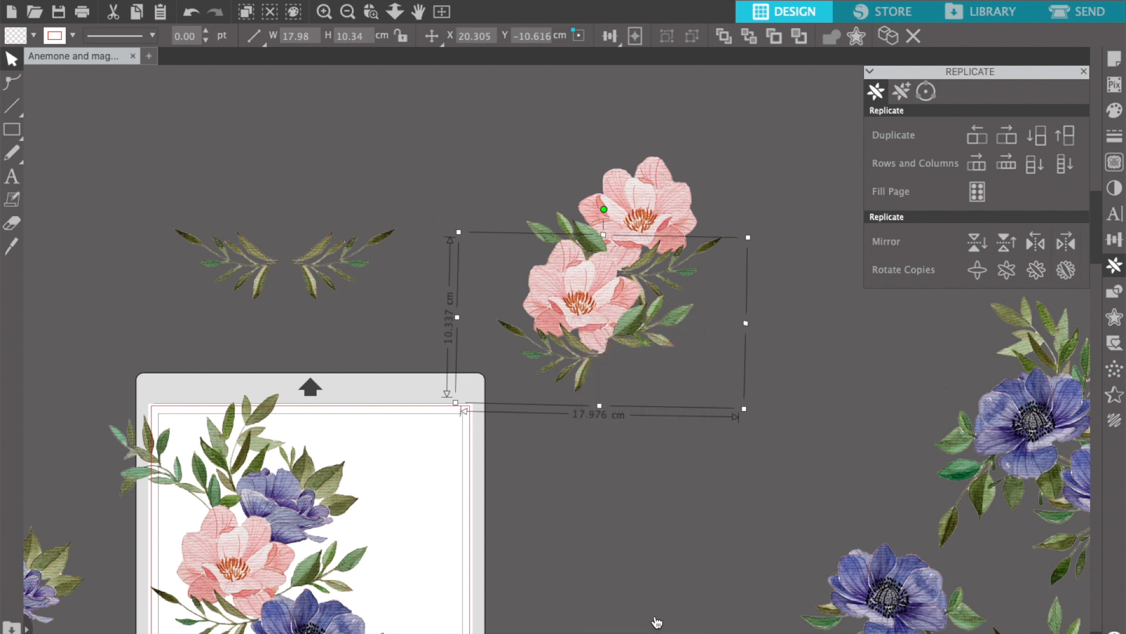
{"action": "left_click", "coordinate": [735, 606]}
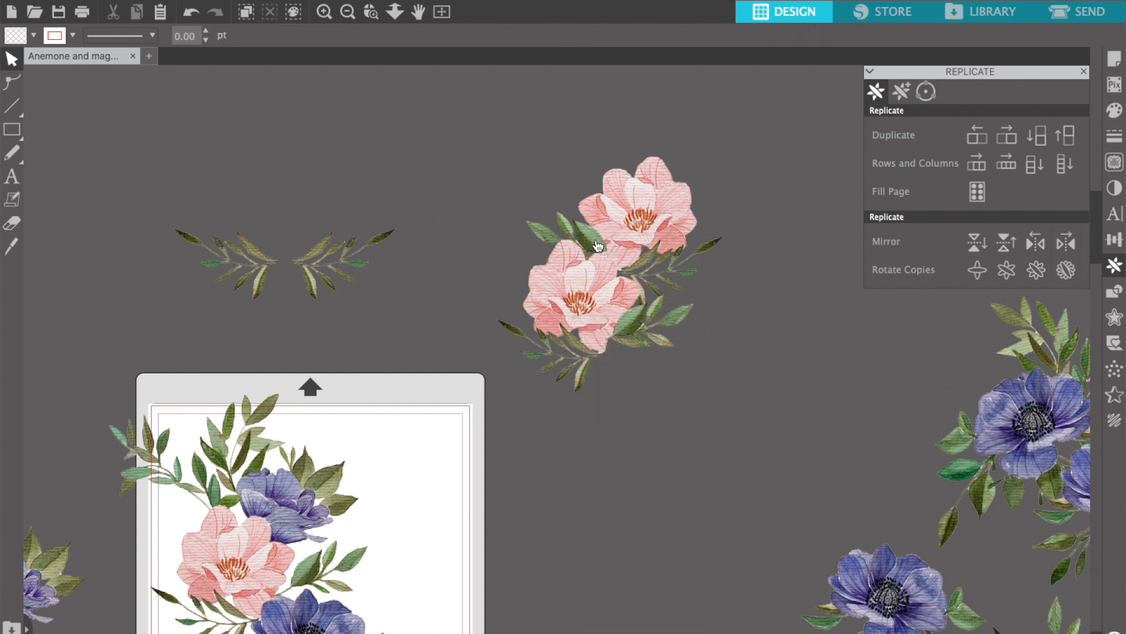
Step: Ungroup the mirrored leaf sprigs and place the right one beside the upper magnolia, rotated slightly counterclockwise
{"action": "left_click", "coordinate": [346, 257]}
{"action": "right_click", "coordinate": [346, 256]}
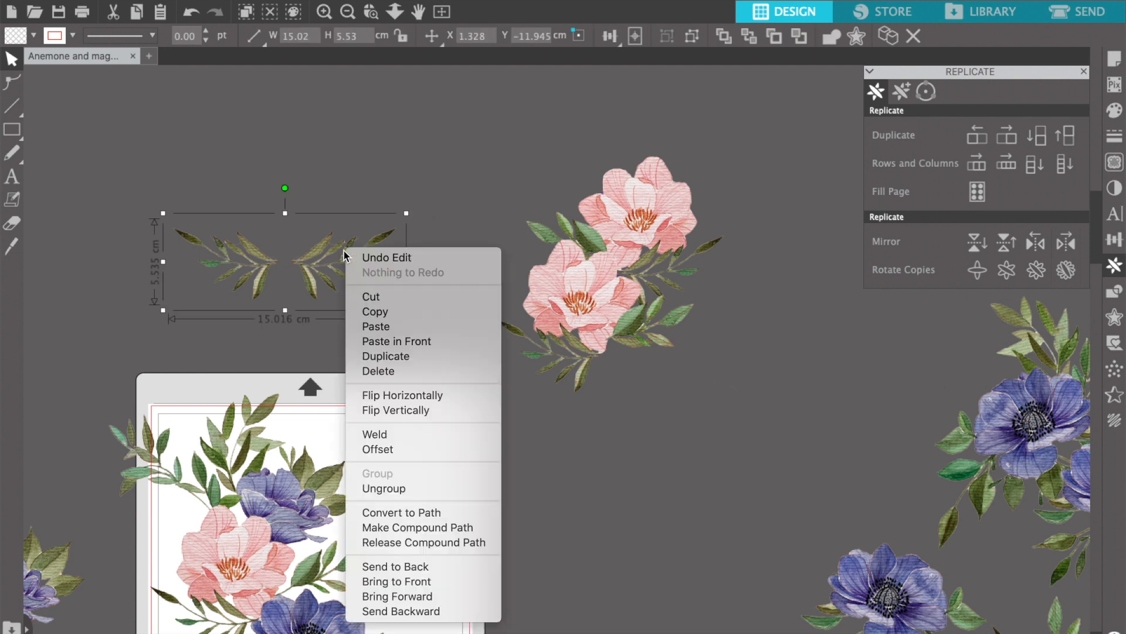
{"action": "left_click", "coordinate": [381, 491]}
{"action": "left_click_drag", "start_coordinate": [315, 270], "coordinate": [706, 200]}
{"action": "left_click", "coordinate": [735, 200]}
{"action": "left_click_drag", "start_coordinate": [733, 119], "coordinate": [712, 120]}
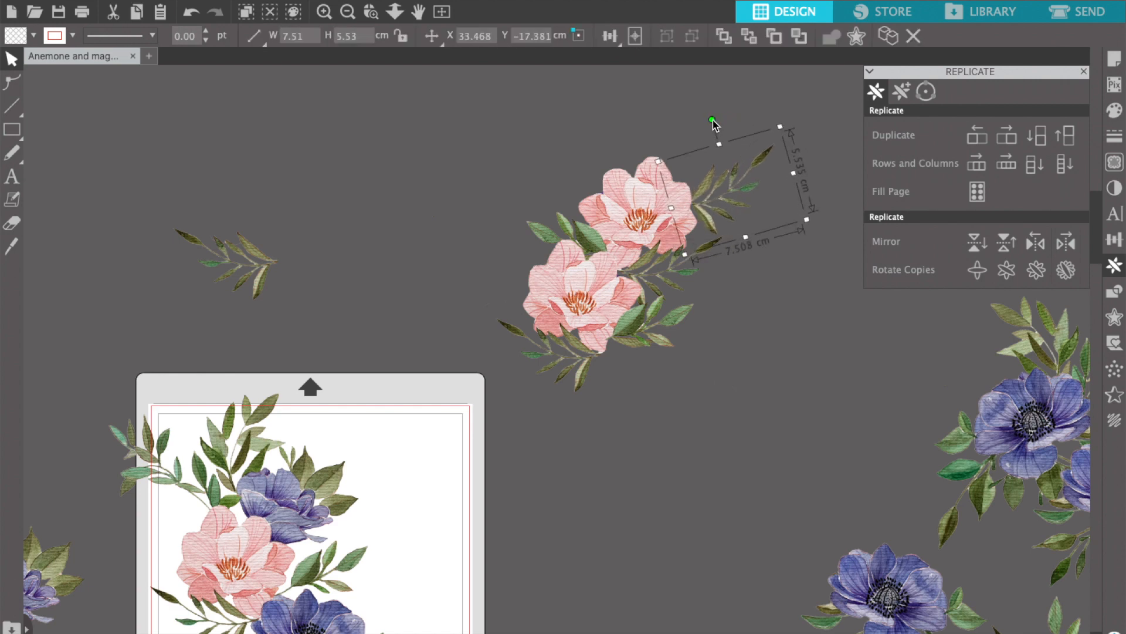
{"action": "left_click_drag", "start_coordinate": [737, 179], "coordinate": [734, 177]}
{"action": "left_click", "coordinate": [778, 392]}
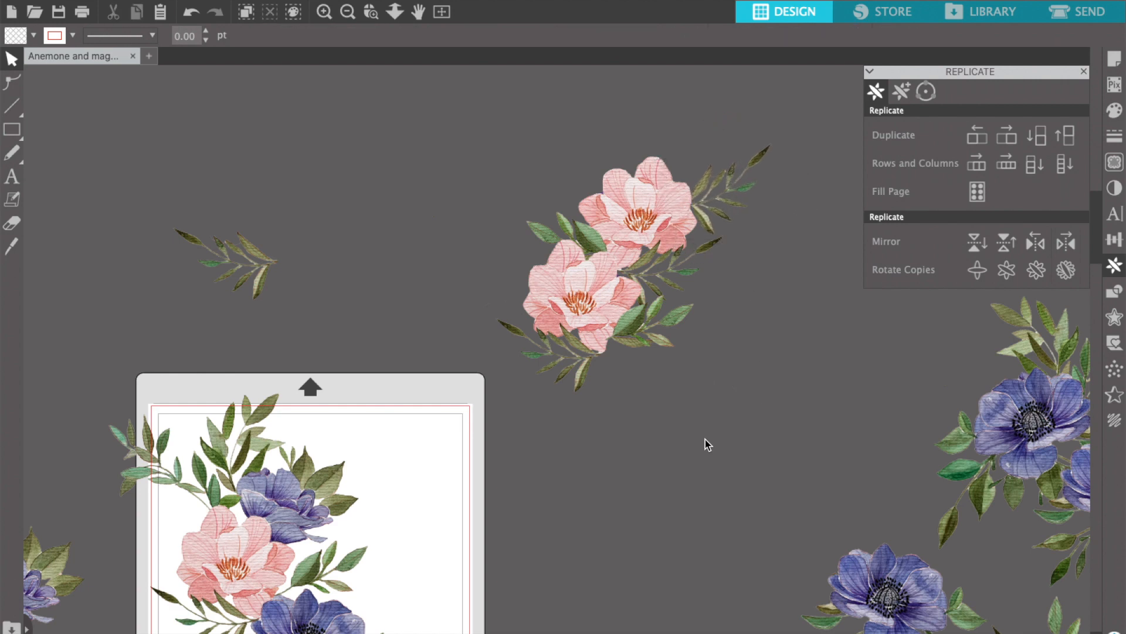
Step: Duplicate the small leaf sprig near the page's lower end and place it, rotated counterclockwise, at the upper magnolia's upper-right edge
{"action": "scroll", "coordinate": [558, 498], "scroll_direction": "down", "scroll_amount": 5}
{"action": "left_click", "coordinate": [365, 613]}
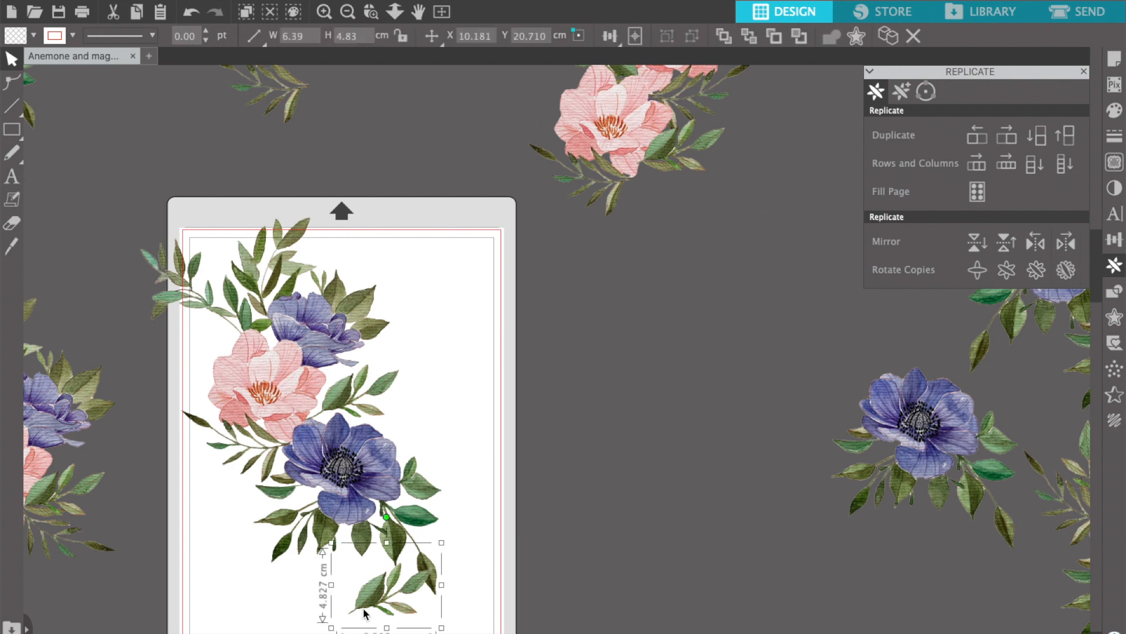
{"action": "key", "text": "super+v"}
{"action": "left_click_drag", "start_coordinate": [423, 617], "coordinate": [522, 107]}
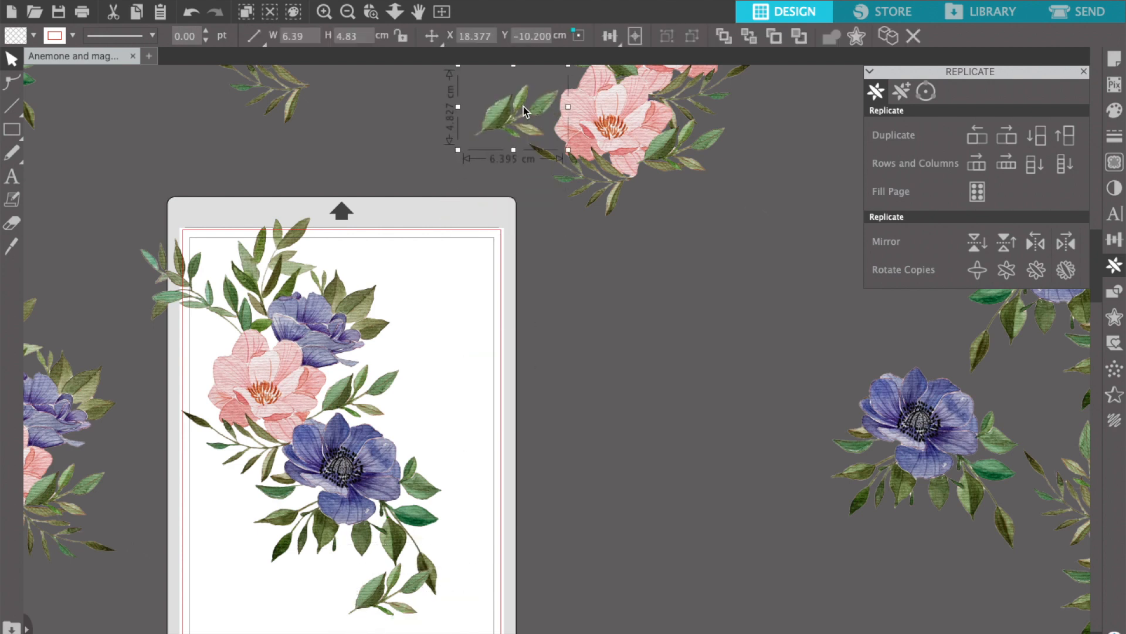
{"action": "scroll", "coordinate": [523, 107], "scroll_direction": "up", "scroll_amount": 4}
{"action": "left_click_drag", "start_coordinate": [480, 274], "coordinate": [711, 150]}
{"action": "left_click_drag", "start_coordinate": [712, 74], "coordinate": [673, 85]}
{"action": "left_click_drag", "start_coordinate": [722, 154], "coordinate": [706, 142]}
Step: Layer the copied leaf sprig behind the upper magnolia and rotate it slightly further counterclockwise
{"action": "right_click", "coordinate": [706, 142]}
{"action": "left_click", "coordinate": [787, 457]}
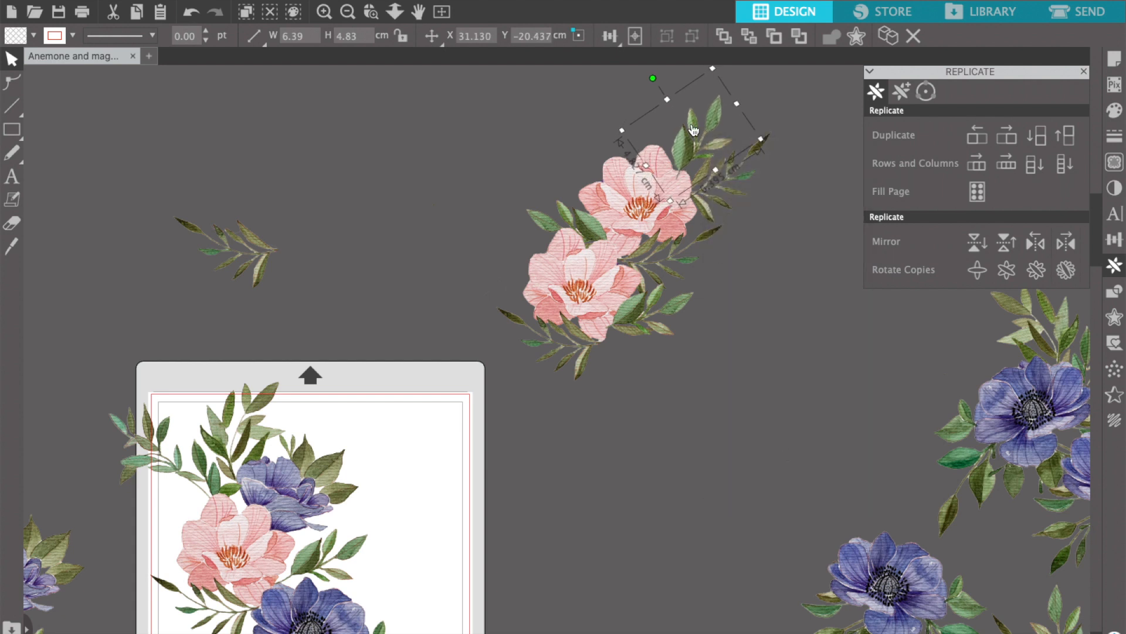
{"action": "right_click", "coordinate": [693, 129]}
{"action": "left_click", "coordinate": [741, 434]}
{"action": "left_click", "coordinate": [741, 325]}
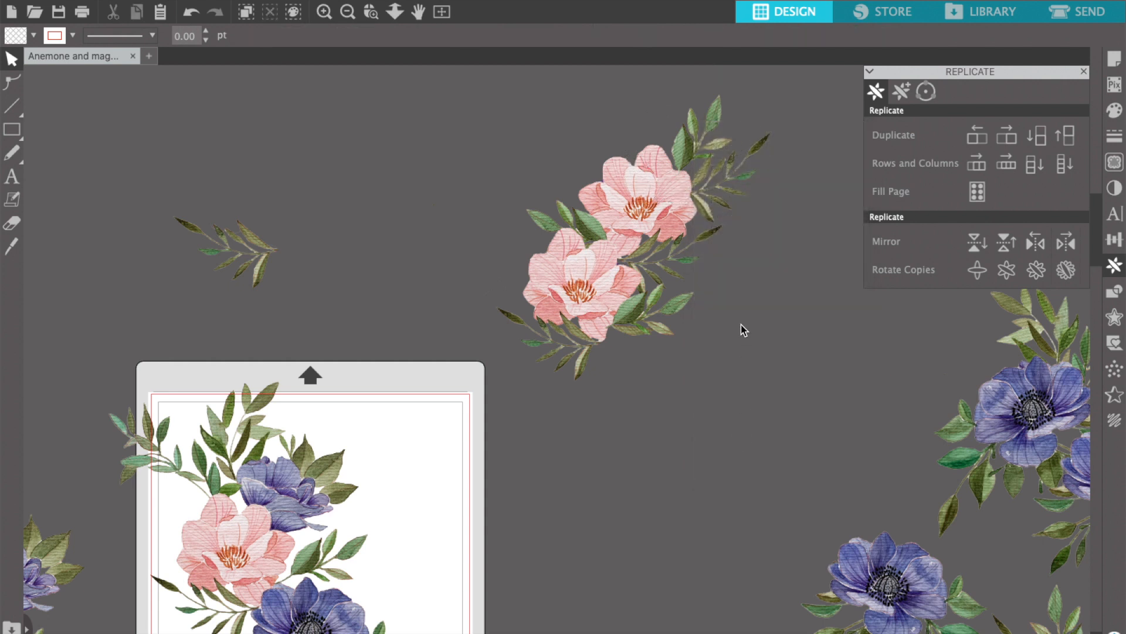
{"action": "left_click", "coordinate": [711, 127]}
{"action": "left_click_drag", "start_coordinate": [653, 81], "coordinate": [648, 99]}
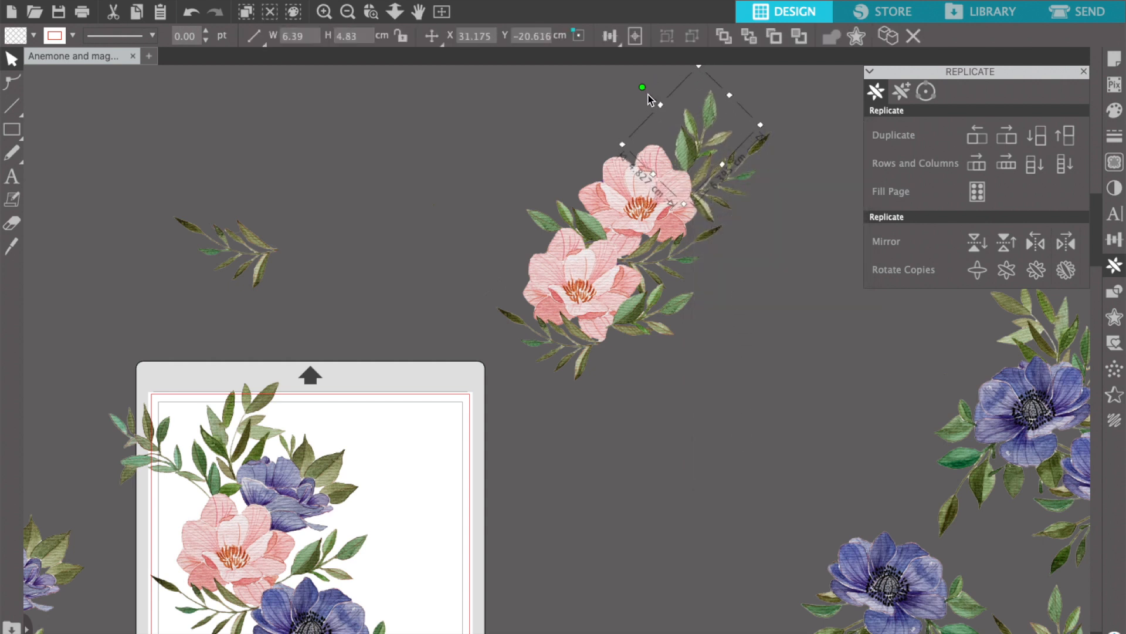
{"action": "left_click", "coordinate": [725, 408]}
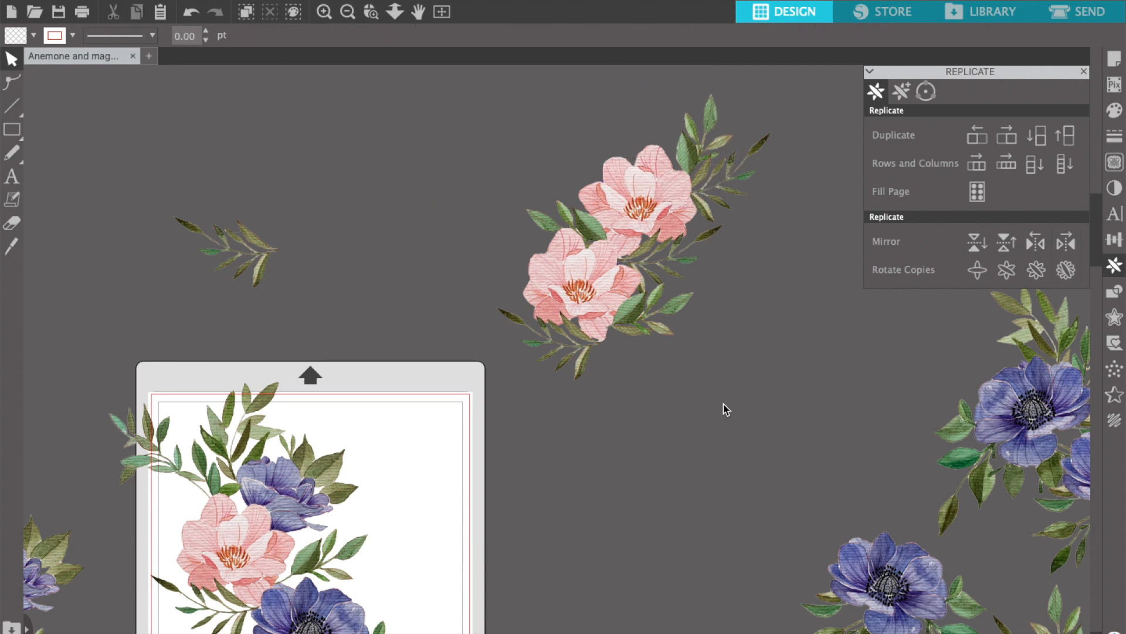
Step: Select and group all the pieces of the new two-magnolia arrangement
{"action": "scroll", "coordinate": [723, 404], "scroll_direction": "right", "scroll_amount": 3}
{"action": "scroll", "coordinate": [723, 404], "scroll_direction": "up", "scroll_amount": 1}
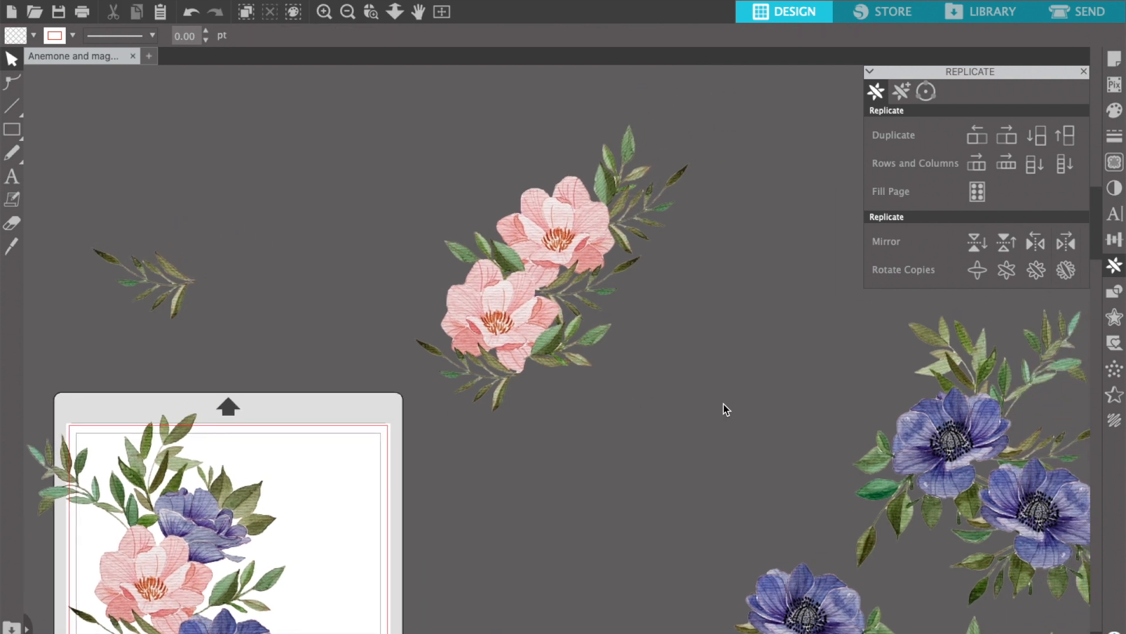
{"action": "left_click", "coordinate": [572, 169]}
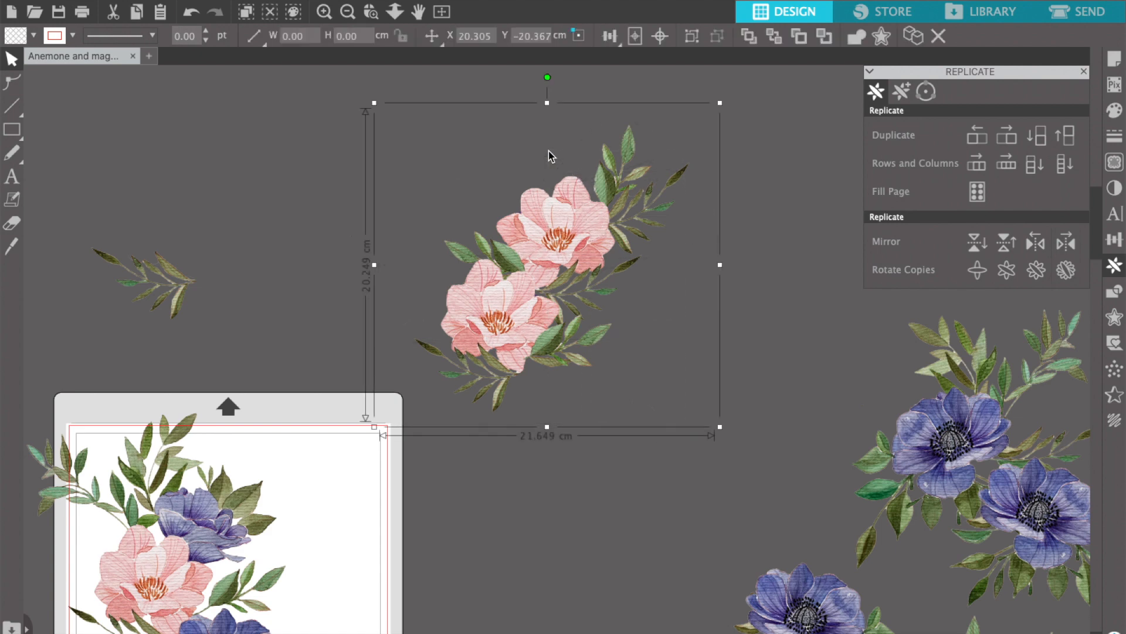
Step: Move the grouped two-magnolia arrangement further away from the page, above the large anemone bouquets
{"action": "left_click", "coordinate": [441, 10]}
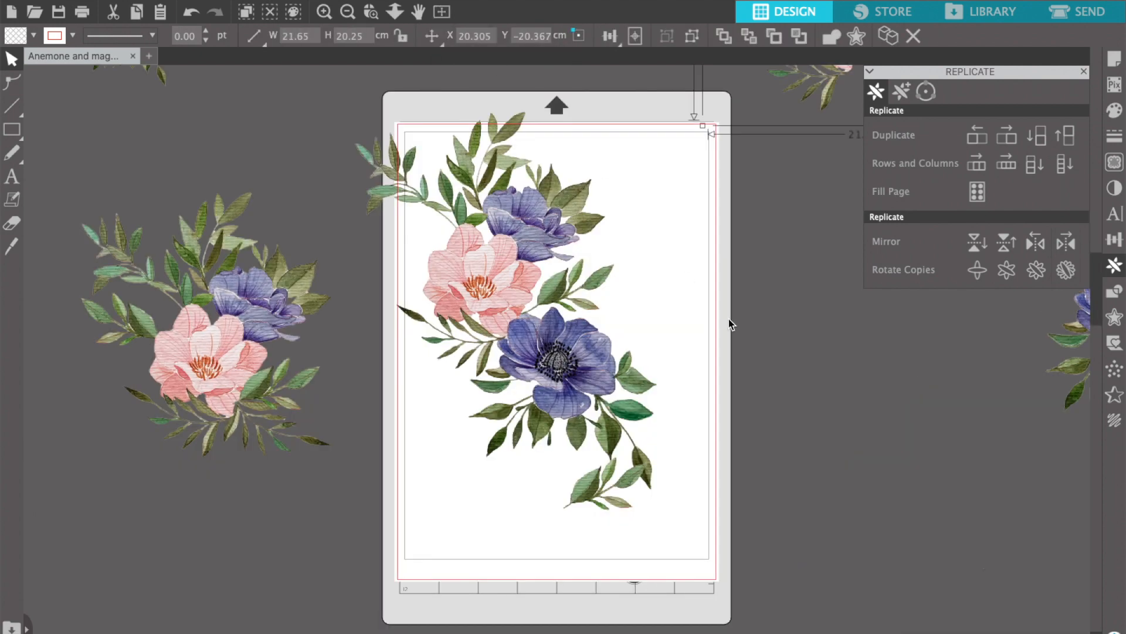
{"action": "scroll", "coordinate": [729, 318], "scroll_direction": "up", "scroll_amount": 3}
{"action": "scroll", "coordinate": [728, 319], "scroll_direction": "right", "scroll_amount": 2}
{"action": "left_click", "coordinate": [347, 12]}
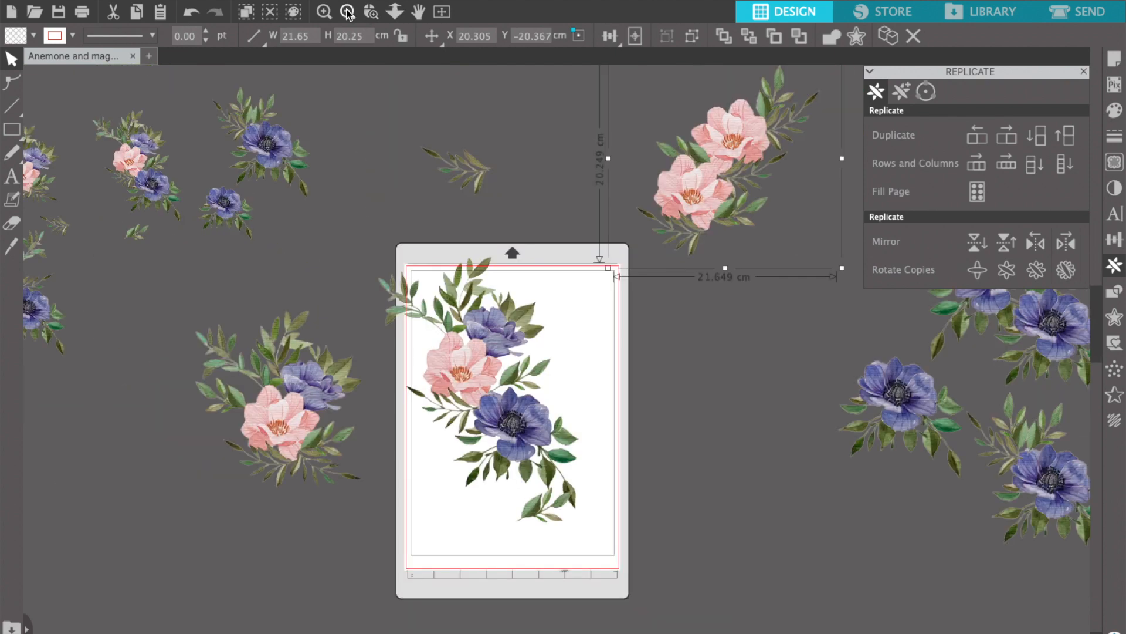
{"action": "left_click", "coordinate": [347, 12]}
{"action": "left_click", "coordinate": [695, 484]}
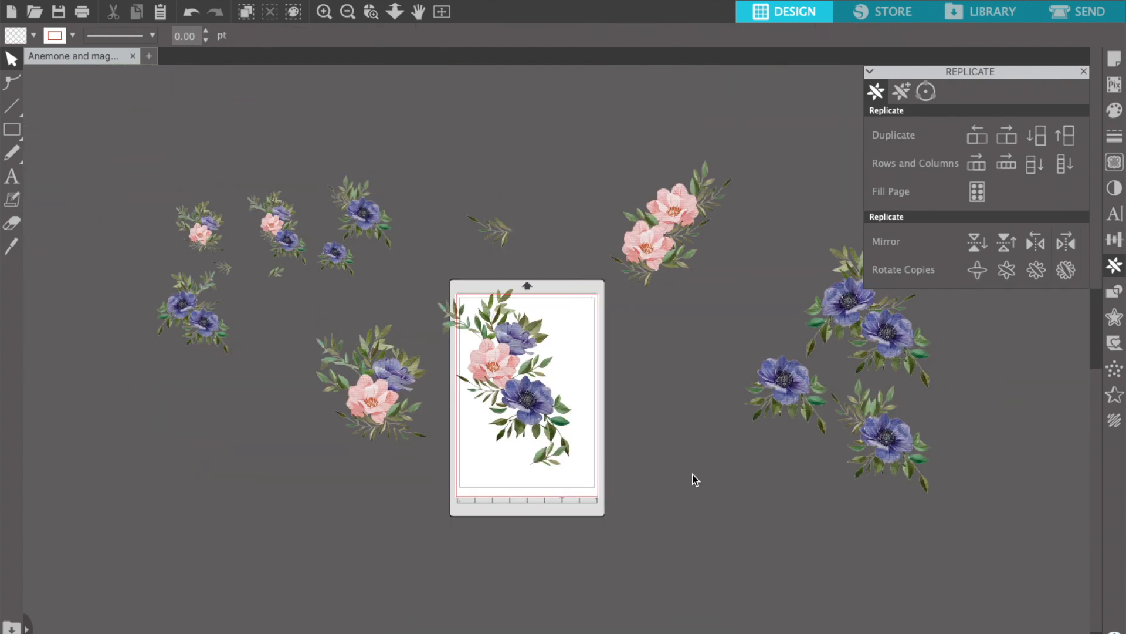
{"action": "left_click", "coordinate": [677, 217]}
{"action": "left_click_drag", "start_coordinate": [675, 212], "coordinate": [784, 204]}
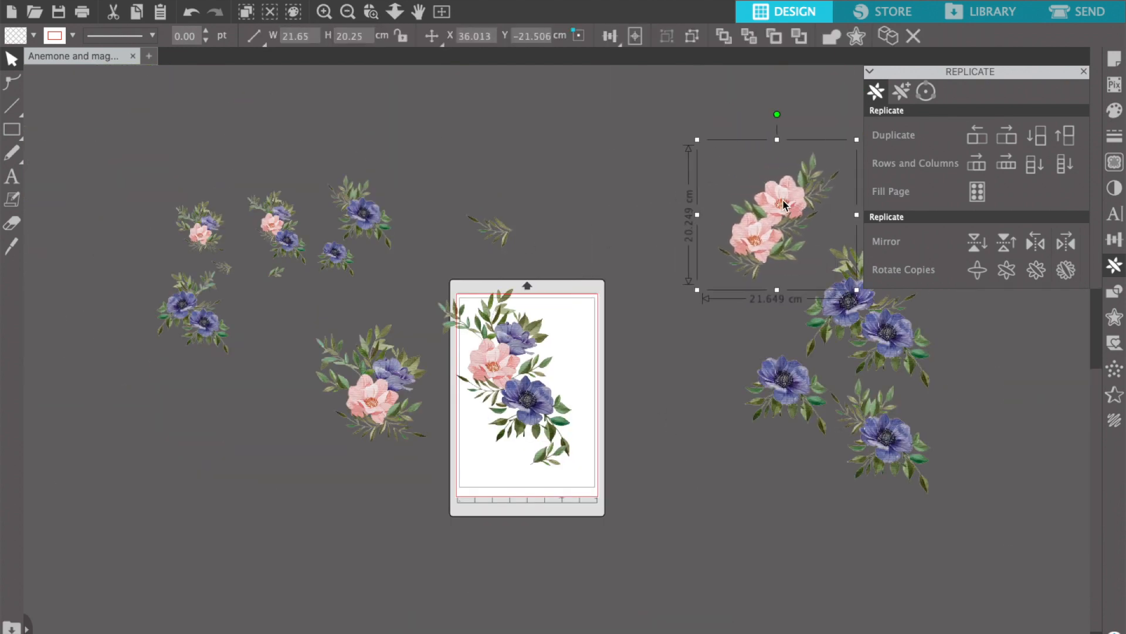
Step: Duplicate the two-magnolia arrangement, scale the copy down to about 12.27 × 11.48 cm, and place it beside the small arrangements
{"action": "key", "text": "ctrl+d"}
{"action": "left_click_drag", "start_coordinate": [796, 261], "coordinate": [246, 193]}
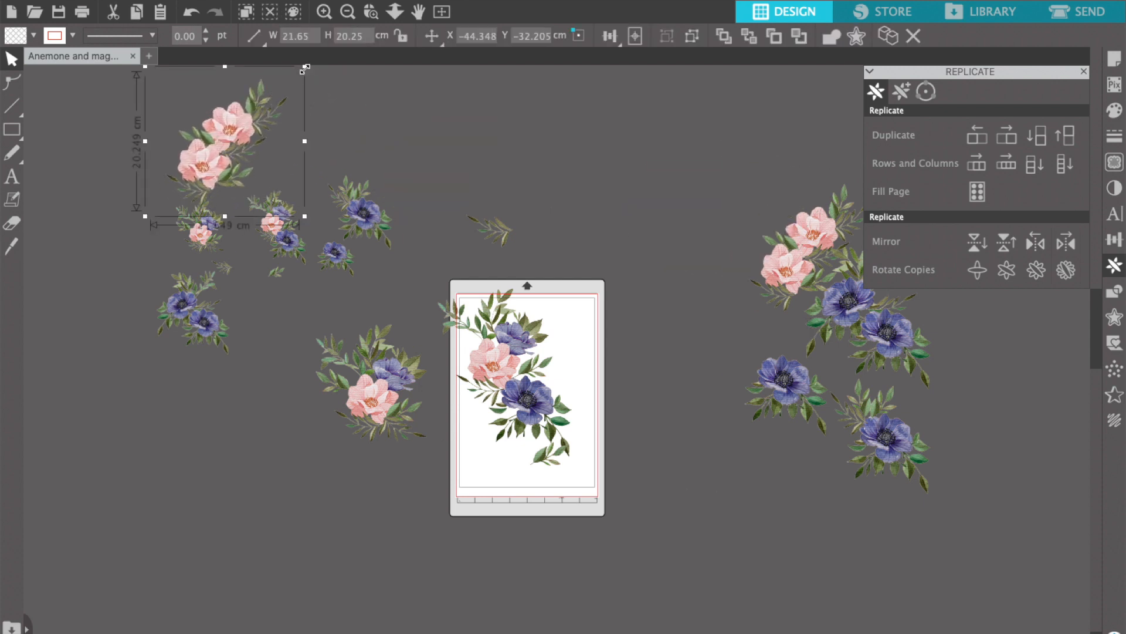
{"action": "left_click_drag", "start_coordinate": [303, 67], "coordinate": [132, 230]}
{"action": "left_click", "coordinate": [390, 462]}
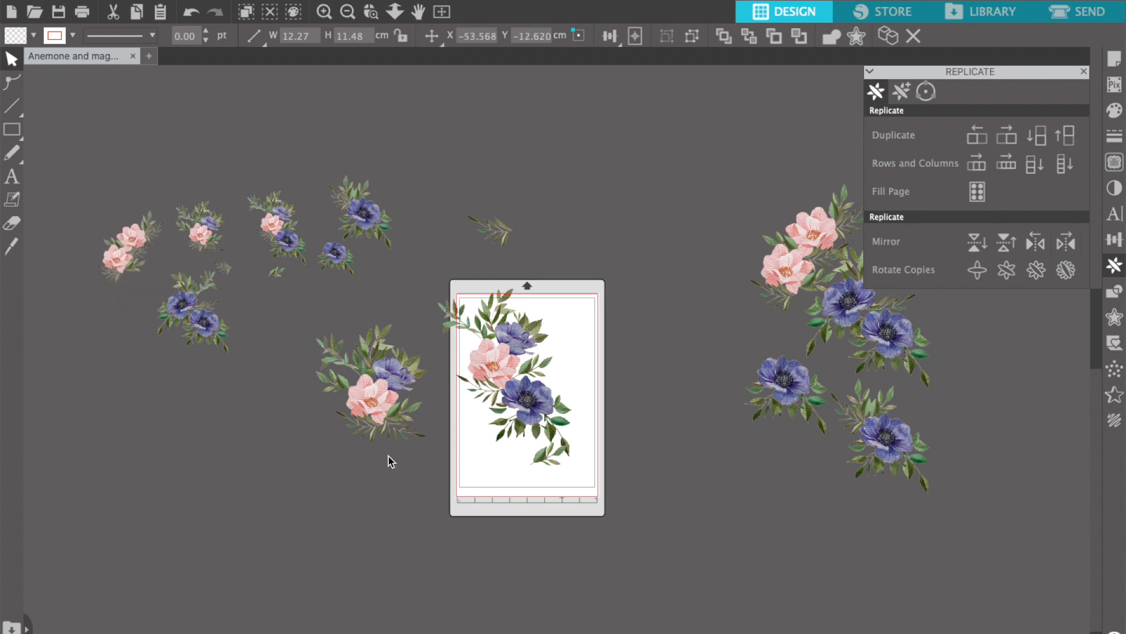
Step: Move the magnolia-and-anemone bouquet below the small arrangements and mirror a copy of it to the left
{"action": "left_click_drag", "start_coordinate": [371, 399], "coordinate": [326, 497]}
{"action": "left_click", "coordinate": [1036, 241]}
Step: Place another copy of the bouquet over the page's upper-right corner and position the loose leaf sprigs on the page's lower part
{"action": "left_click_drag", "start_coordinate": [224, 517], "coordinate": [611, 337]}
{"action": "left_click_drag", "start_coordinate": [490, 230], "coordinate": [463, 448]}
{"action": "left_click_drag", "start_coordinate": [549, 457], "coordinate": [516, 453]}
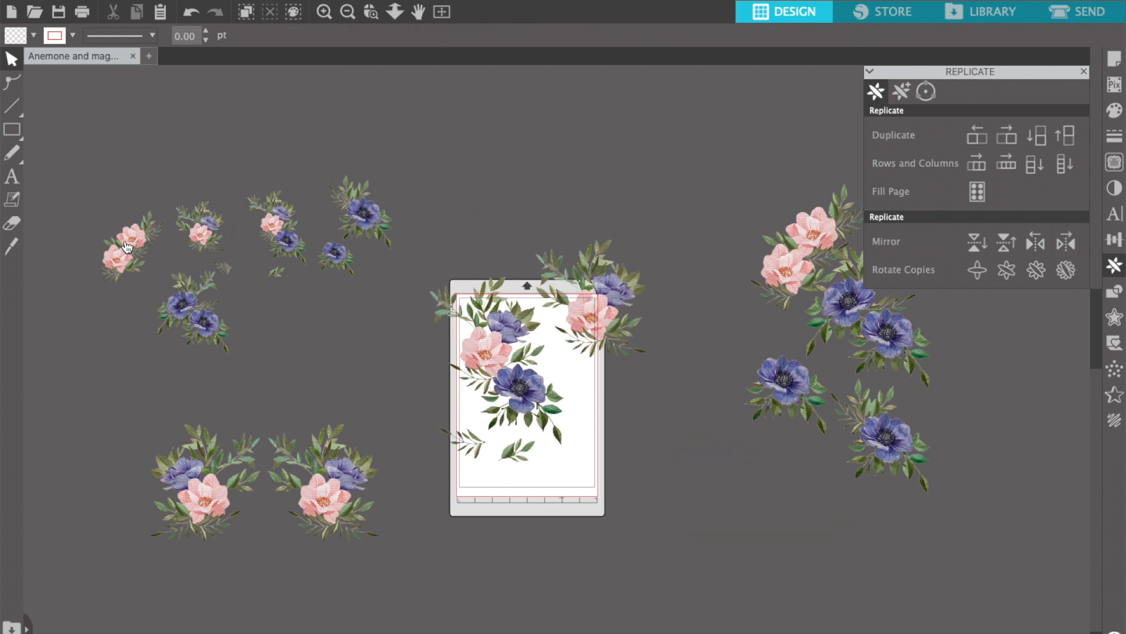
Step: Duplicate the small single-anemone bouquet and place the copy between the two mirrored magnolia bouquets
{"action": "left_click", "coordinate": [191, 329]}
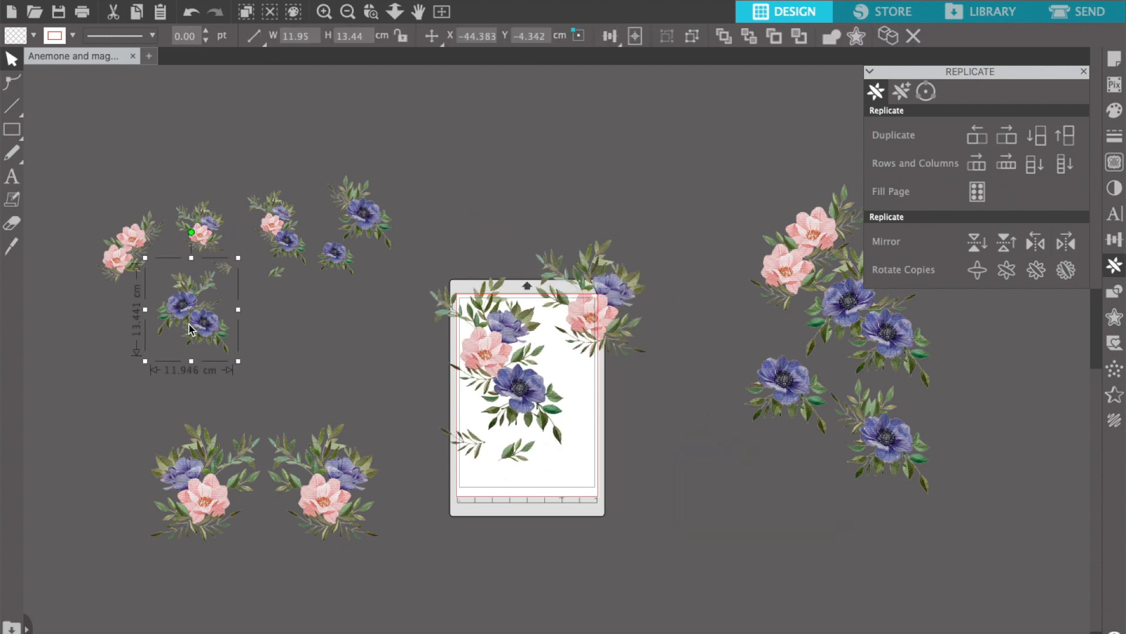
{"action": "left_click", "coordinate": [364, 201]}
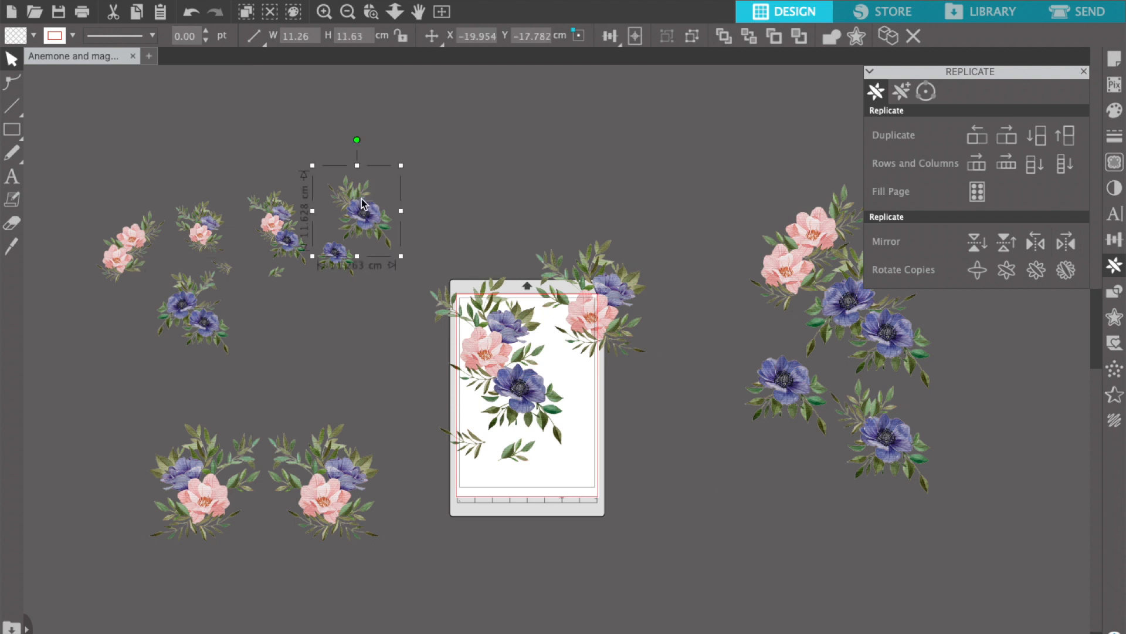
{"action": "key", "text": "ctrl+d"}
{"action": "left_click_drag", "start_coordinate": [406, 241], "coordinate": [278, 503]}
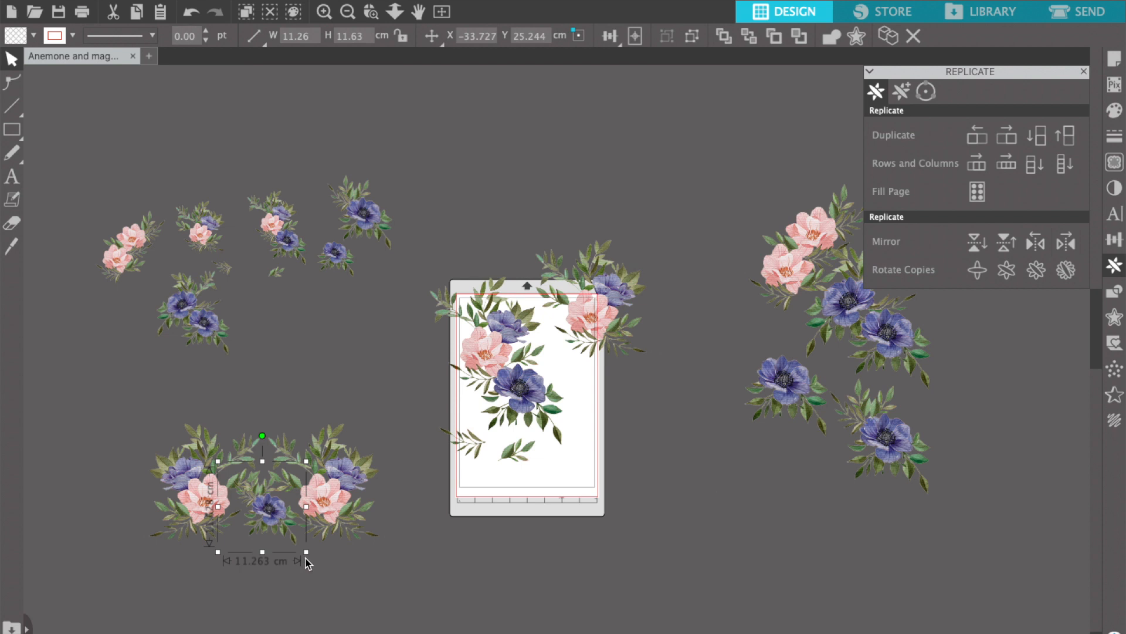
{"action": "left_click", "coordinate": [370, 13]}
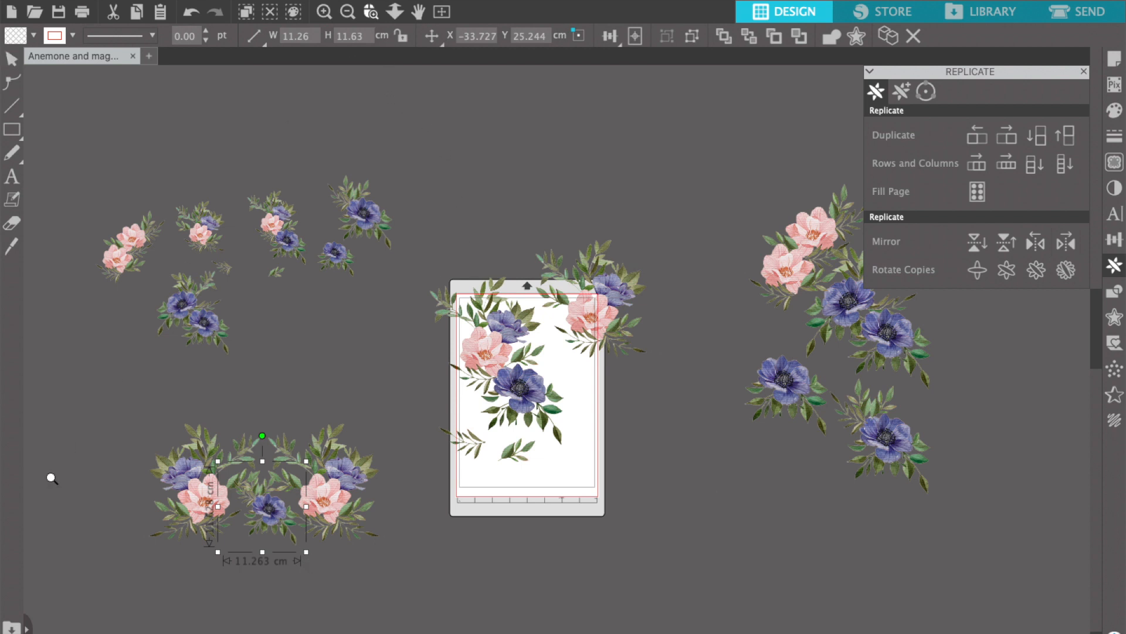
Step: Enlarge the single-anemone bouquet to about 17.64 × 18.22 cm and centre it between the two mirrored magnolia-and-anemone bouquets
{"action": "left_click_drag", "start_coordinate": [64, 402], "coordinate": [444, 624]}
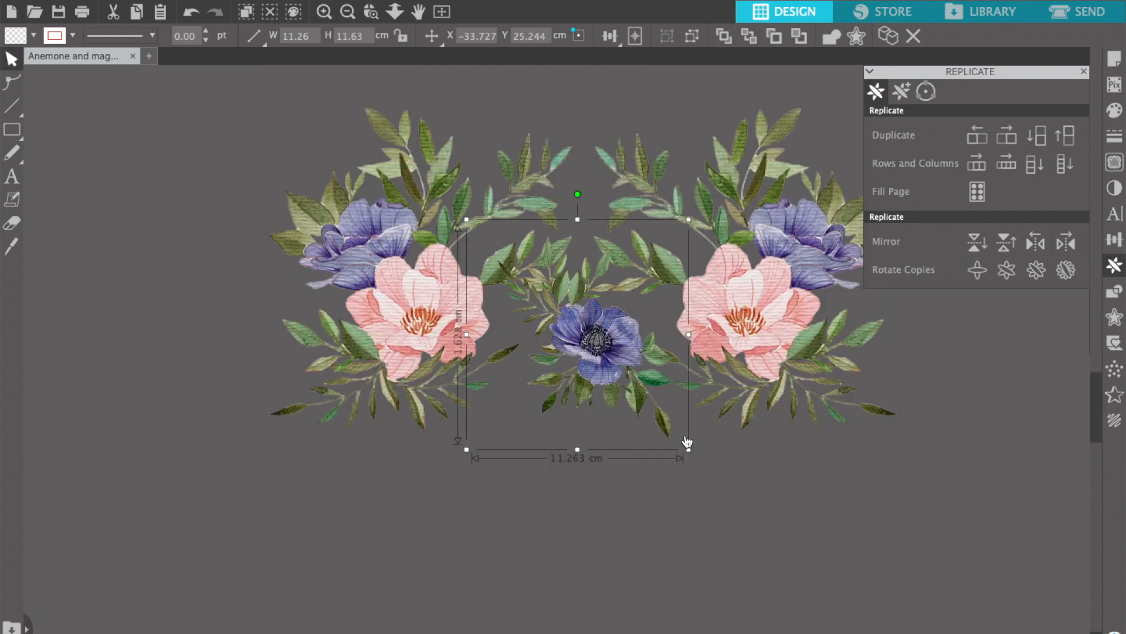
{"action": "scroll", "coordinate": [687, 443], "scroll_direction": "right", "scroll_amount": 2}
{"action": "scroll", "coordinate": [687, 443], "scroll_direction": "up", "scroll_amount": 2}
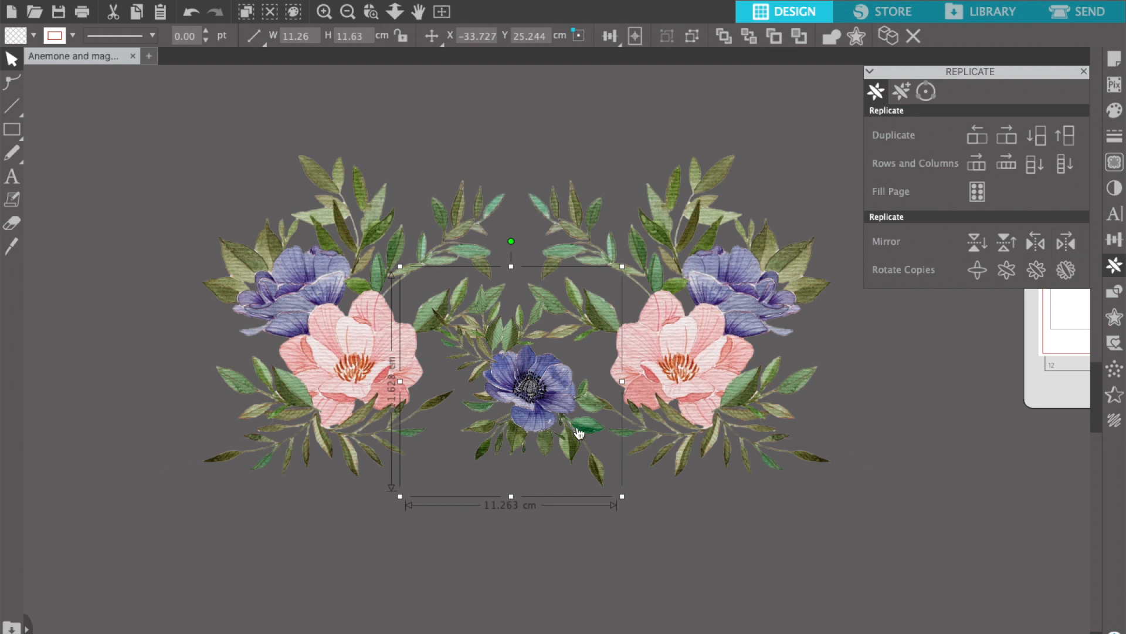
{"action": "left_click_drag", "start_coordinate": [621, 497], "coordinate": [808, 565]}
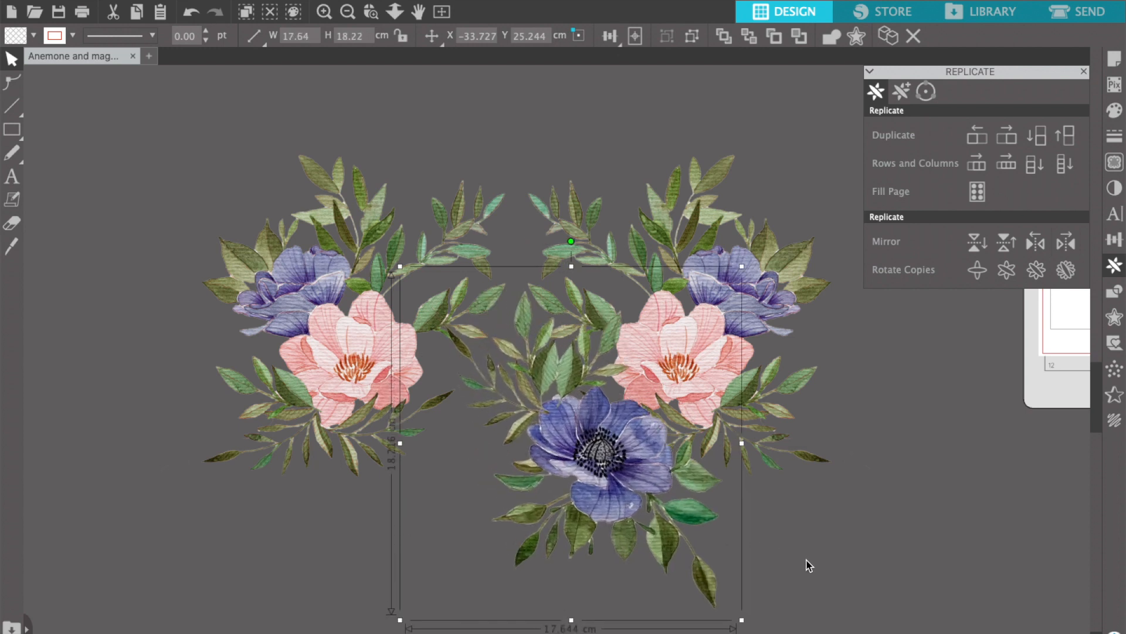
{"action": "left_click_drag", "start_coordinate": [595, 475], "coordinate": [522, 356]}
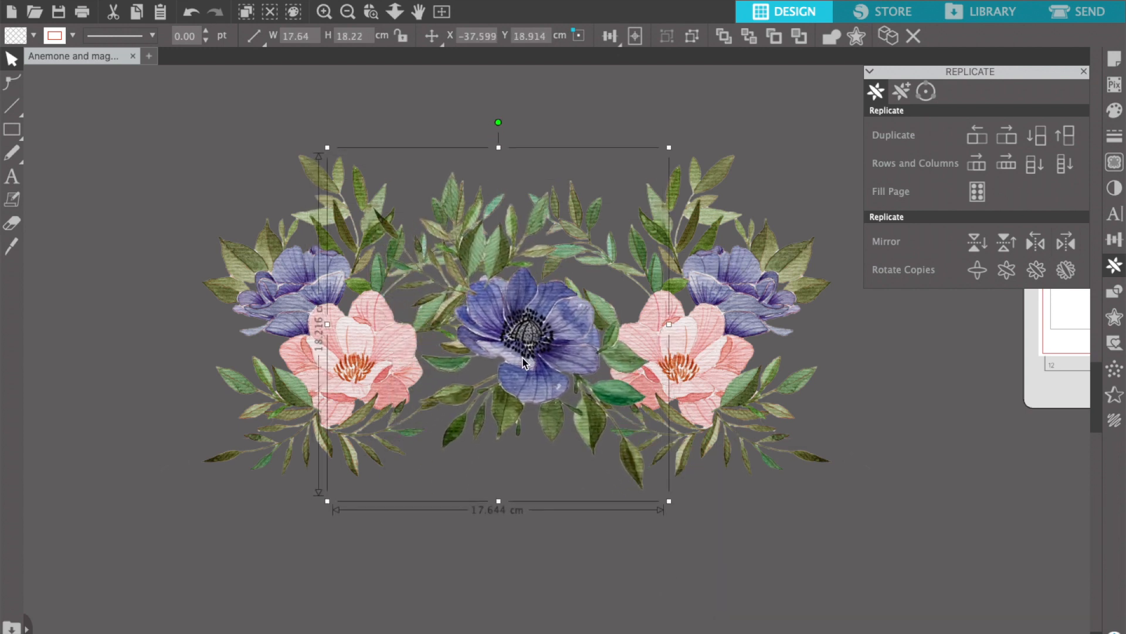
Step: Rotate the central anemone bouquet counterclockwise, recentre it, and send it behind the two mirrored bouquets
{"action": "left_click_drag", "start_coordinate": [499, 127], "coordinate": [408, 252]}
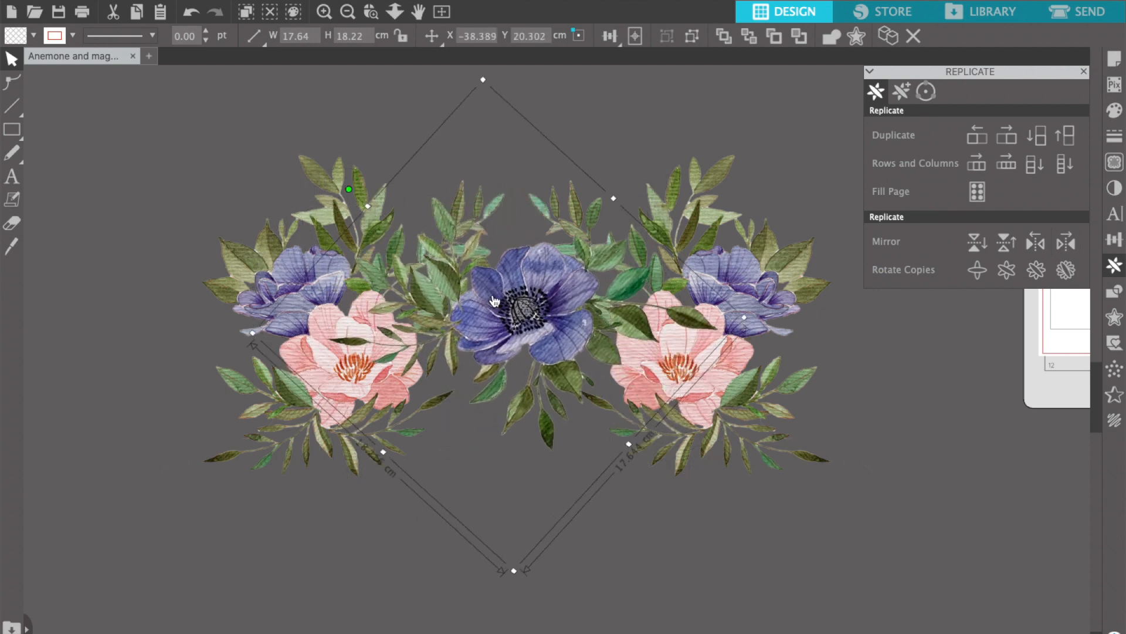
{"action": "left_click_drag", "start_coordinate": [349, 189], "coordinate": [385, 135]}
{"action": "left_click_drag", "start_coordinate": [480, 269], "coordinate": [471, 287]}
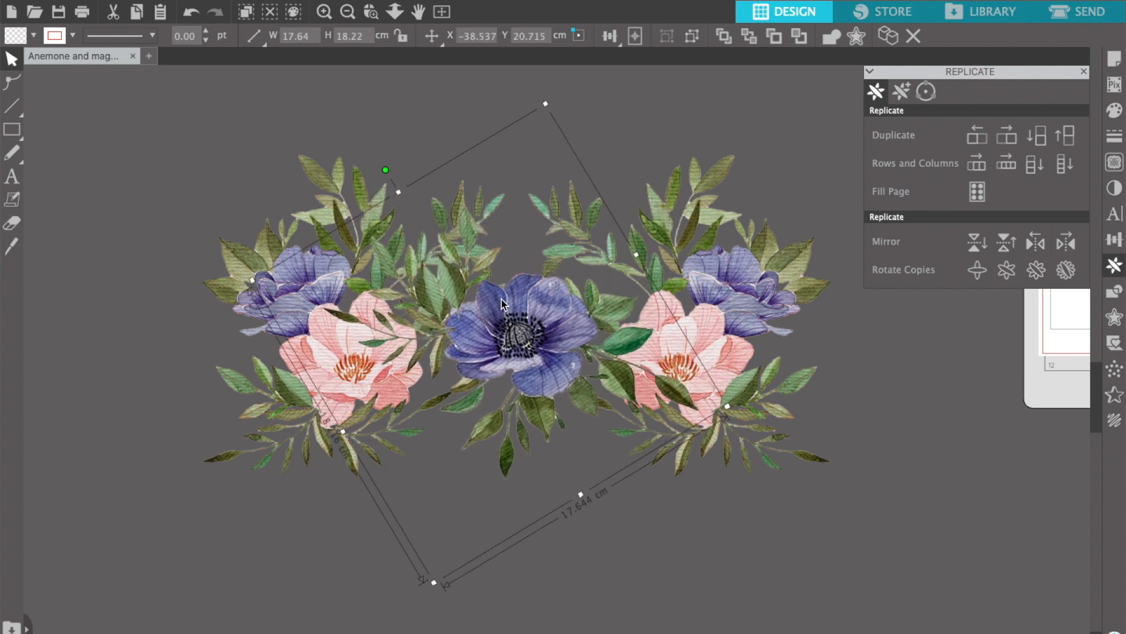
{"action": "right_click", "coordinate": [537, 370]}
{"action": "left_click", "coordinate": [603, 610]}
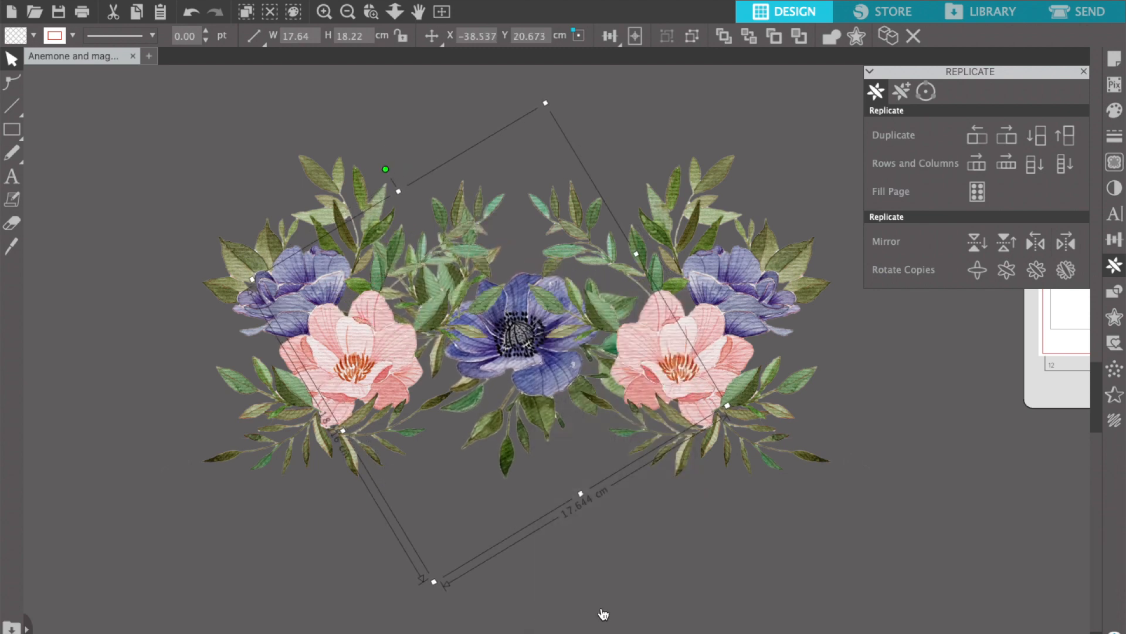
Step: Nudge the right-hand bouquet slightly outward and lower the central anemone bouquet to form a V-shaped arrangement
{"action": "left_click", "coordinate": [573, 570]}
{"action": "mouse_move", "coordinate": [539, 414]}
{"action": "left_mouse_down"}
{"action": "mouse_move", "coordinate": [540, 423]}
{"action": "mouse_move", "coordinate": [543, 415]}
{"action": "left_mouse_up"}
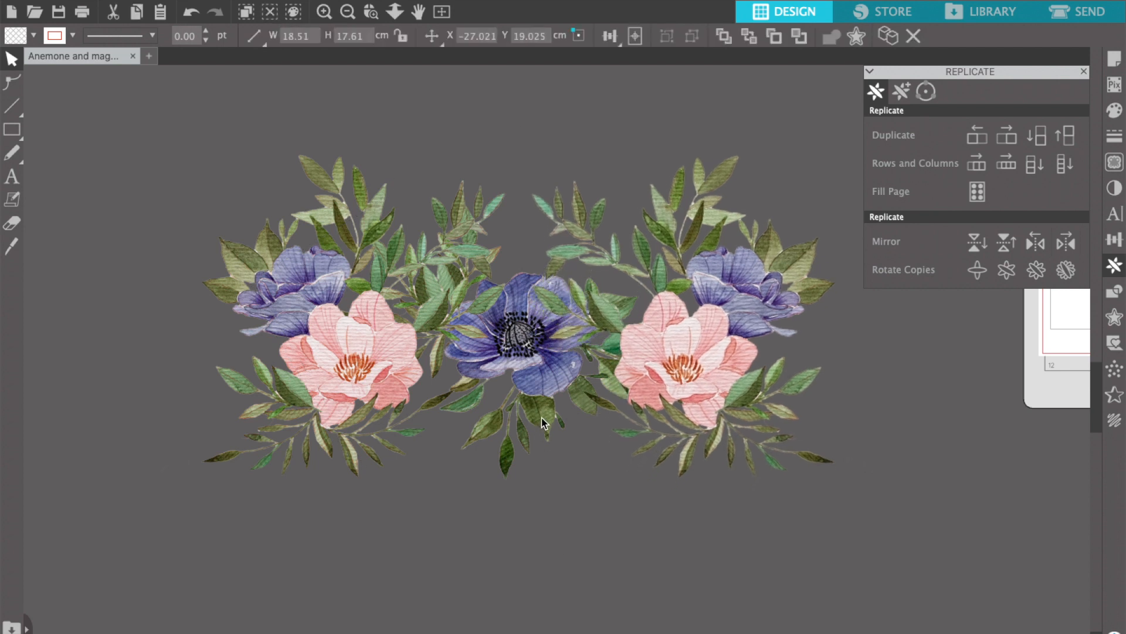
{"action": "left_click", "coordinate": [506, 460]}
{"action": "left_click", "coordinate": [512, 461]}
{"action": "left_click_drag", "start_coordinate": [512, 460], "coordinate": [512, 550]}
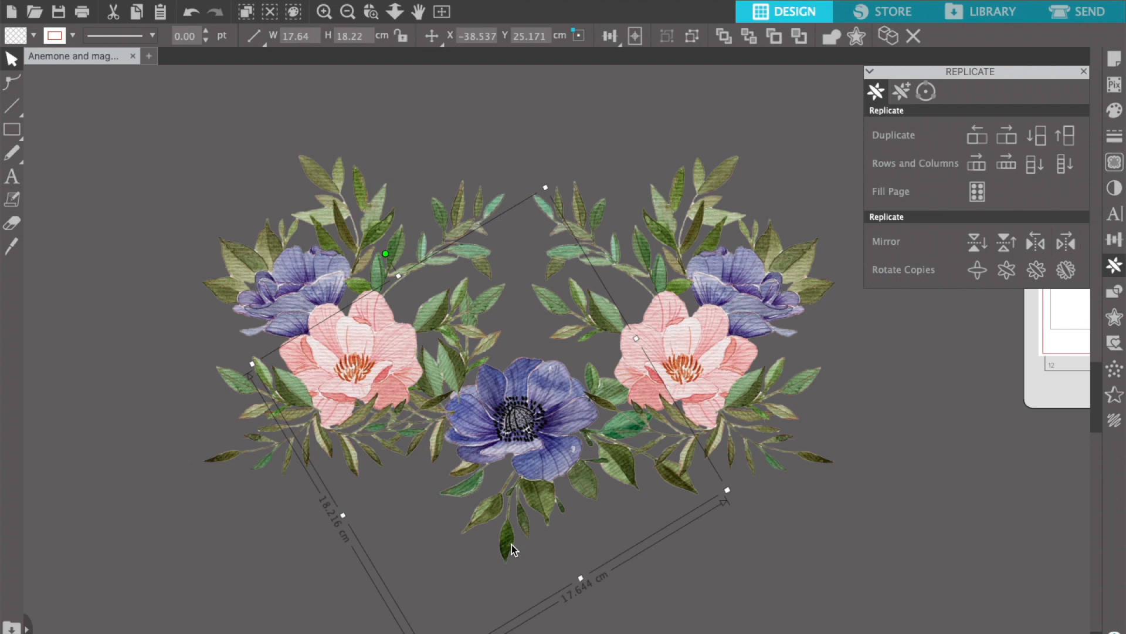
{"action": "left_click", "coordinate": [837, 532]}
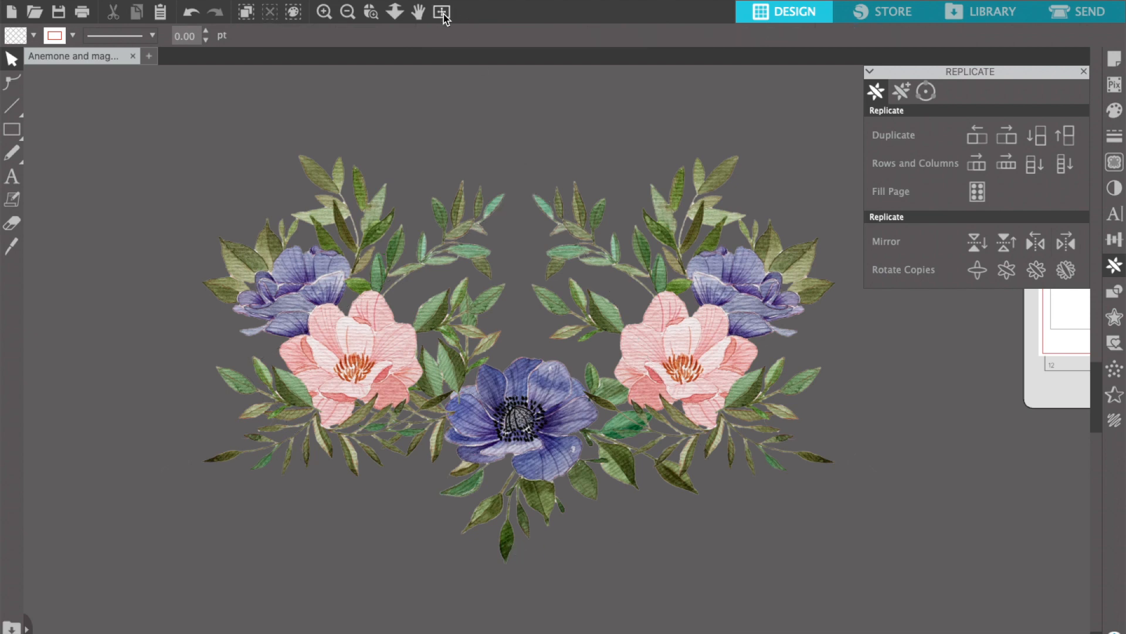
Step: Select both mirrored bouquets with the central anemone bouquet and group them into one arrangement
{"action": "left_click", "coordinate": [444, 14]}
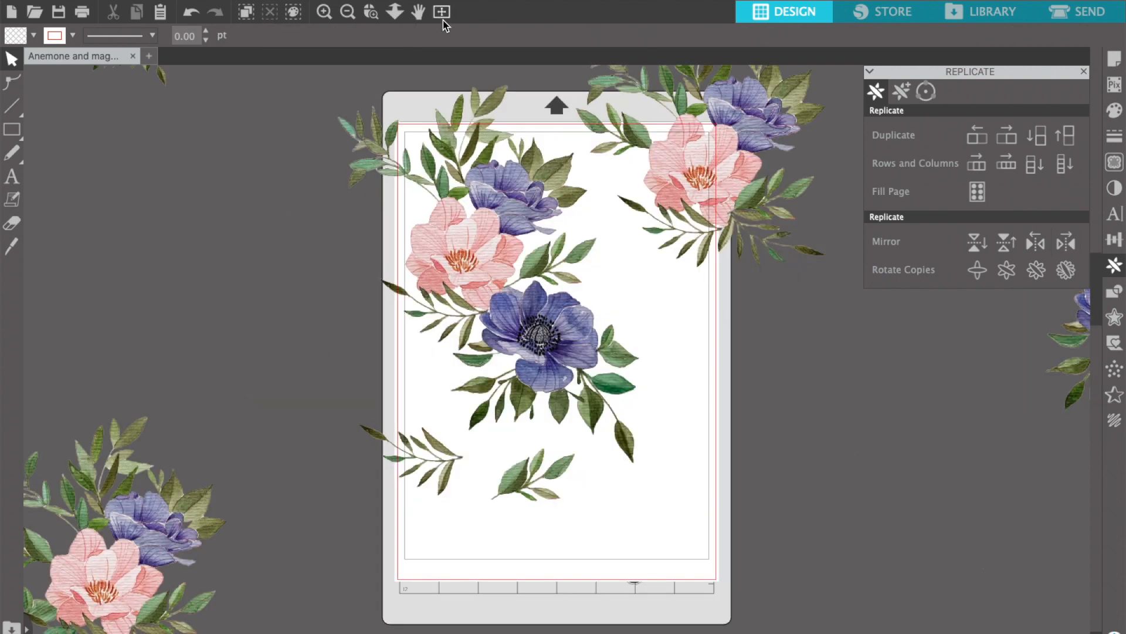
{"action": "left_click", "coordinate": [355, 12]}
{"action": "left_click", "coordinate": [356, 12]}
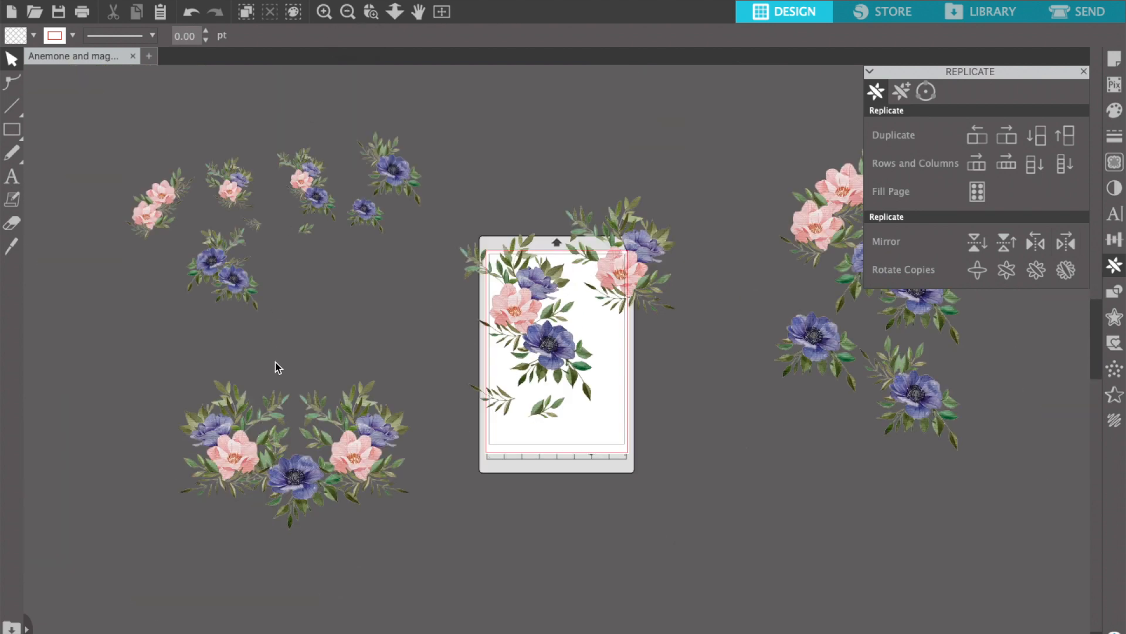
{"action": "scroll", "coordinate": [277, 362], "scroll_direction": "left", "scroll_amount": 2}
{"action": "scroll", "coordinate": [277, 362], "scroll_direction": "up", "scroll_amount": 1}
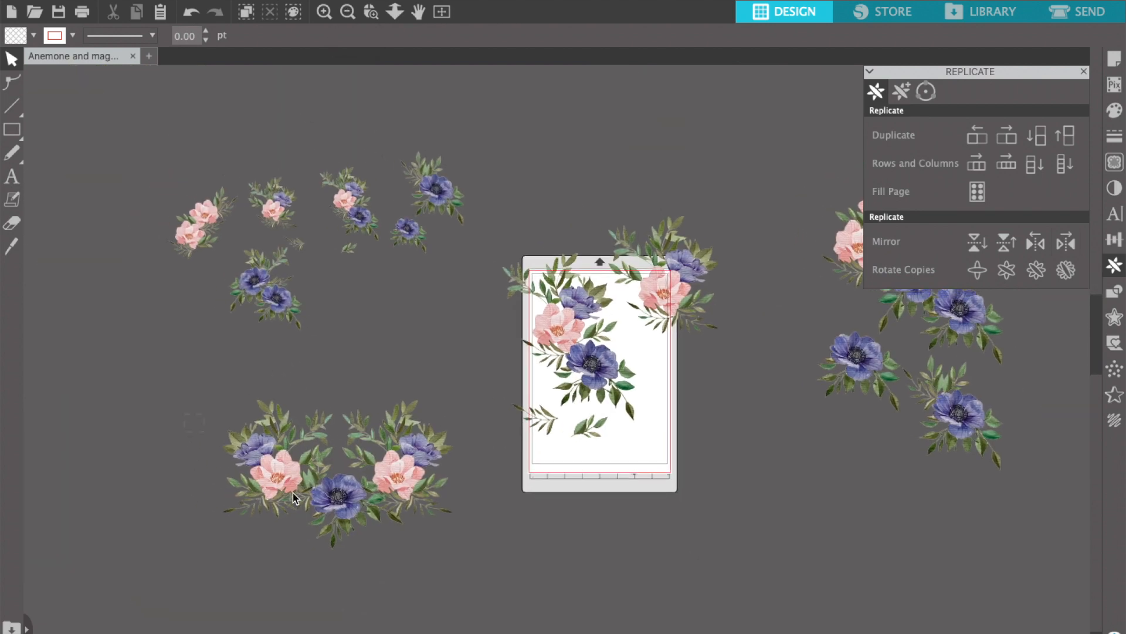
{"action": "left_click", "coordinate": [231, 452]}
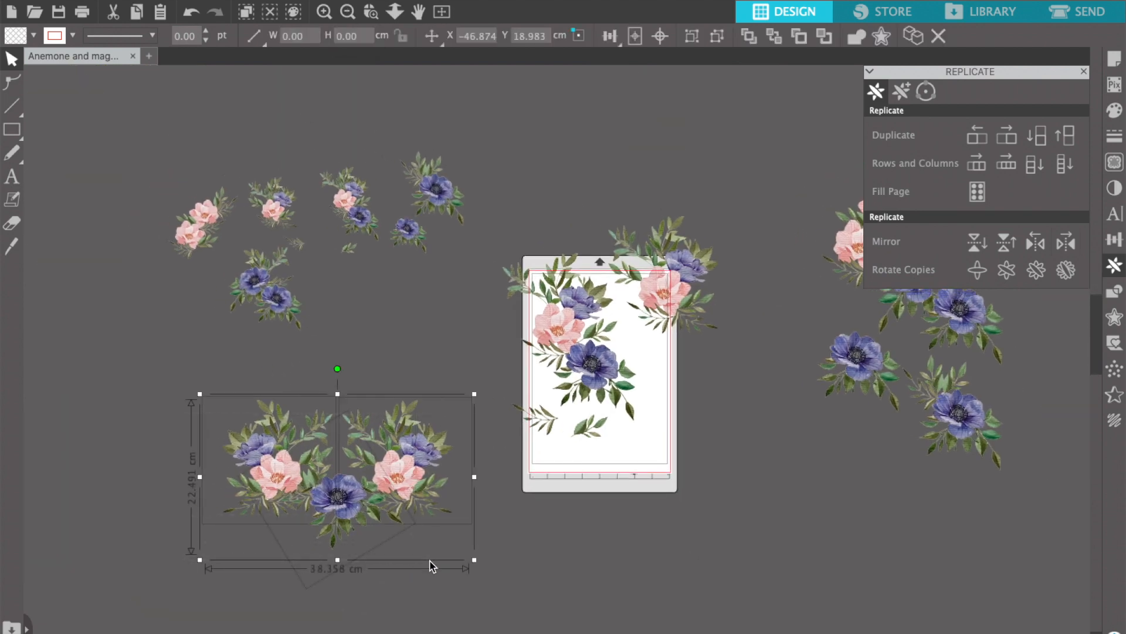
{"action": "key", "text": "super+g"}
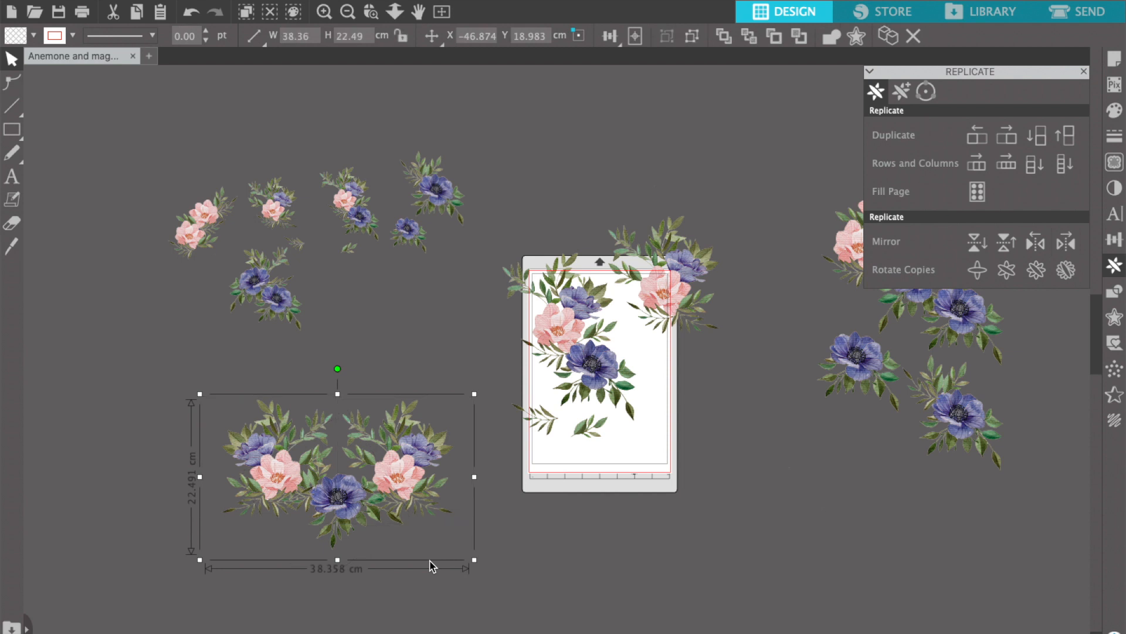
Step: Duplicate the grouped arrangement, scale the copy down to about 22 × 13 cm, and place it above the small arrangements
{"action": "key", "text": "super+d"}
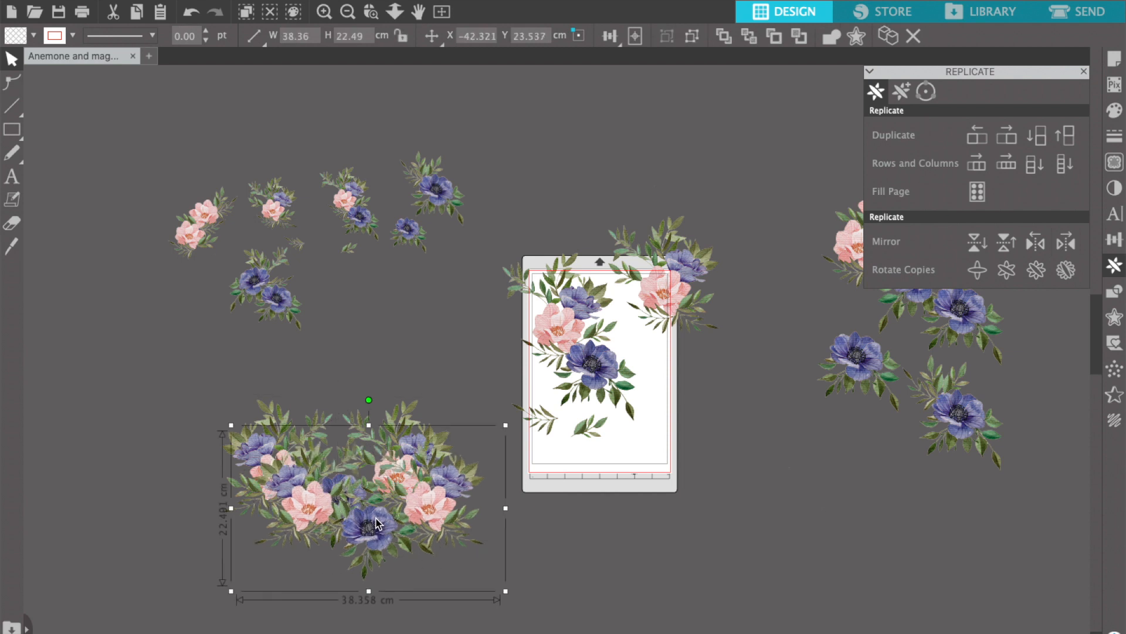
{"action": "left_click_drag", "start_coordinate": [377, 532], "coordinate": [370, 502]}
{"action": "left_click_drag", "start_coordinate": [499, 400], "coordinate": [387, 465]}
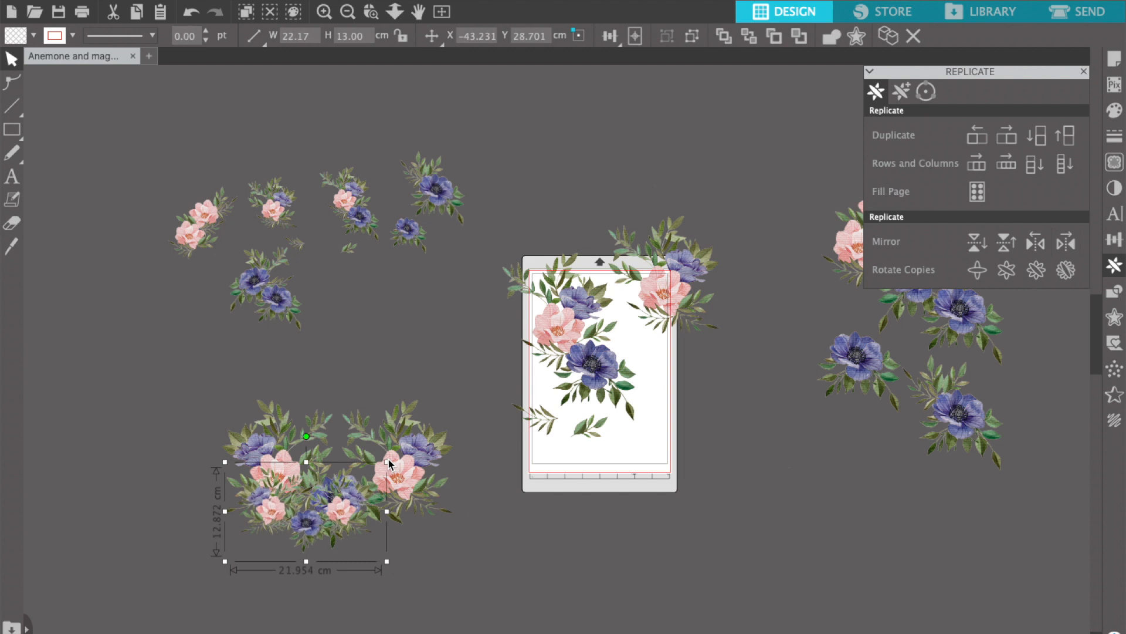
{"action": "left_click_drag", "start_coordinate": [326, 514], "coordinate": [243, 132]}
Step: Place a full-size copy of the grouped arrangement below the large arrangements on the page's far right and lower the original slightly
{"action": "left_click", "coordinate": [339, 509]}
{"action": "key", "text": "super+c"}
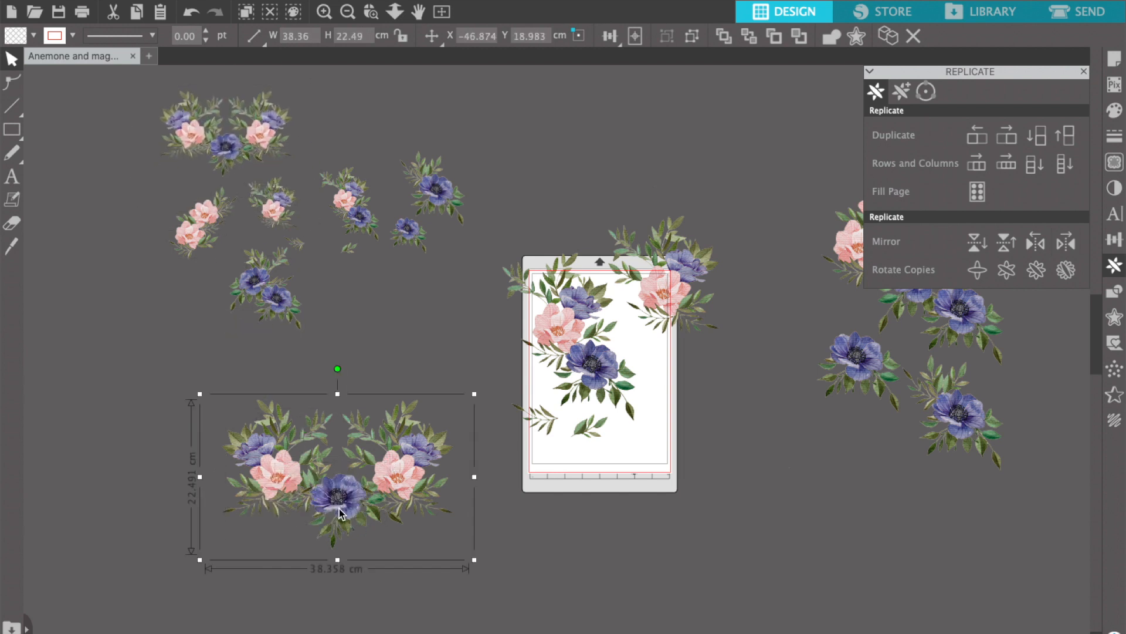
{"action": "key", "text": "super+v"}
{"action": "left_click_drag", "start_coordinate": [365, 541], "coordinate": [982, 566]}
{"action": "left_click", "coordinate": [748, 575]}
{"action": "left_click_drag", "start_coordinate": [322, 479], "coordinate": [323, 549]}
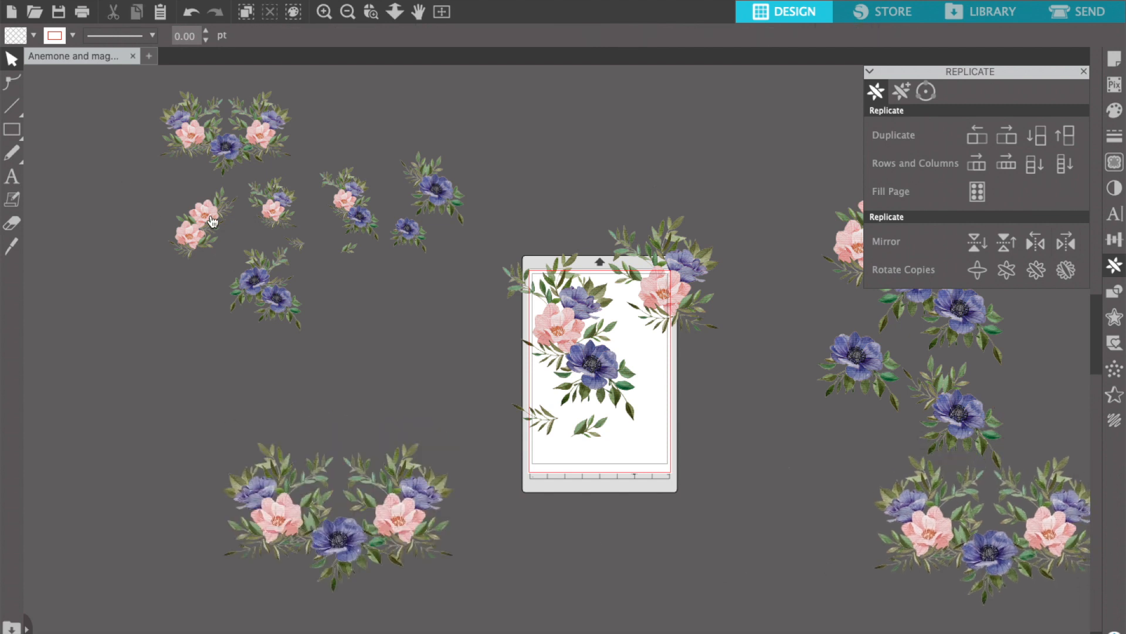
Step: Duplicate the small two-magnolia arrangement and place one of the pair above and to the left of the large grouped arrangement
{"action": "scroll", "coordinate": [645, 417], "scroll_direction": "right", "scroll_amount": 3}
{"action": "scroll", "coordinate": [645, 417], "scroll_direction": "up", "scroll_amount": 1}
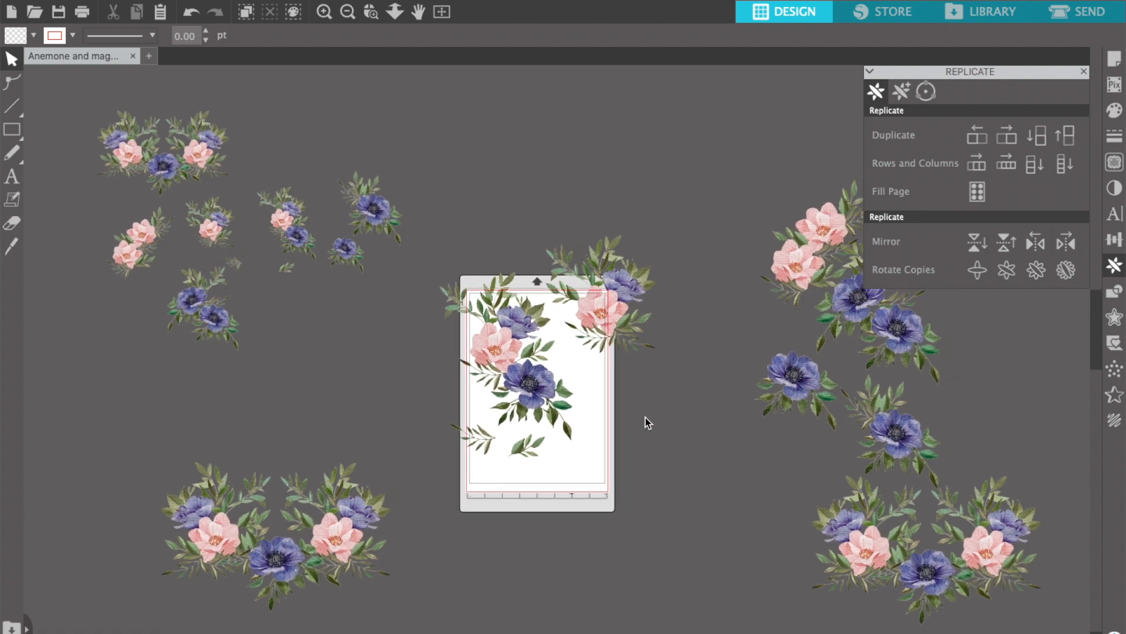
{"action": "left_click", "coordinate": [122, 241]}
{"action": "key", "text": "super+c"}
{"action": "key", "text": "super+v"}
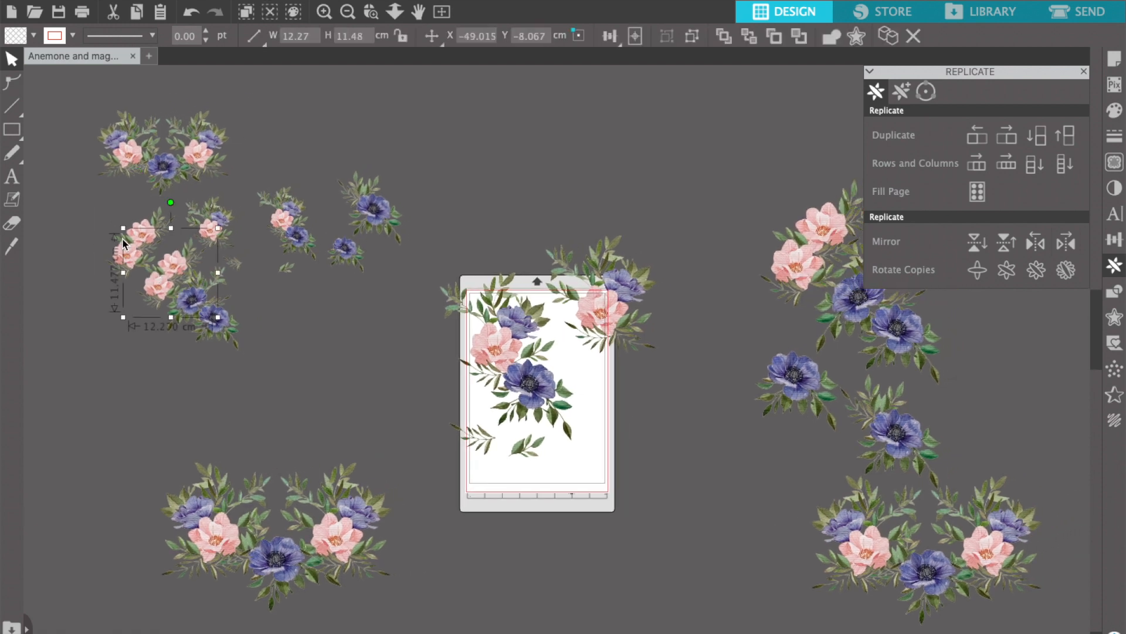
{"action": "left_click_drag", "start_coordinate": [123, 240], "coordinate": [108, 468]}
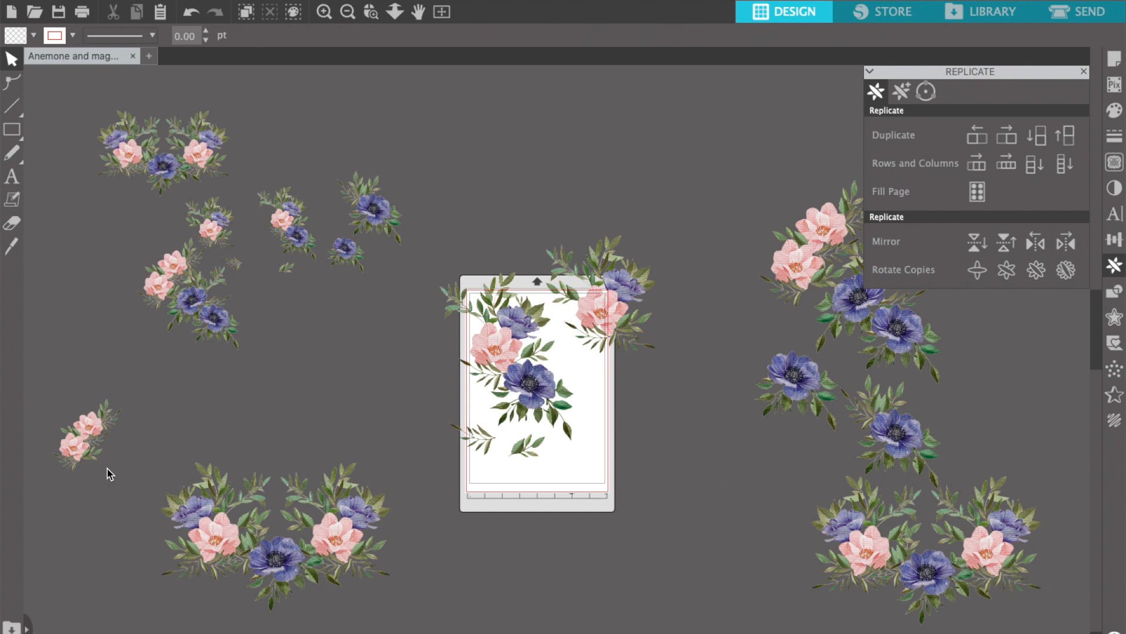
Step: Ungroup the separate two-magnolia arrangement and place one of its magnolias on the large arrangement's upper-left leaves
{"action": "right_click", "coordinate": [112, 463]}
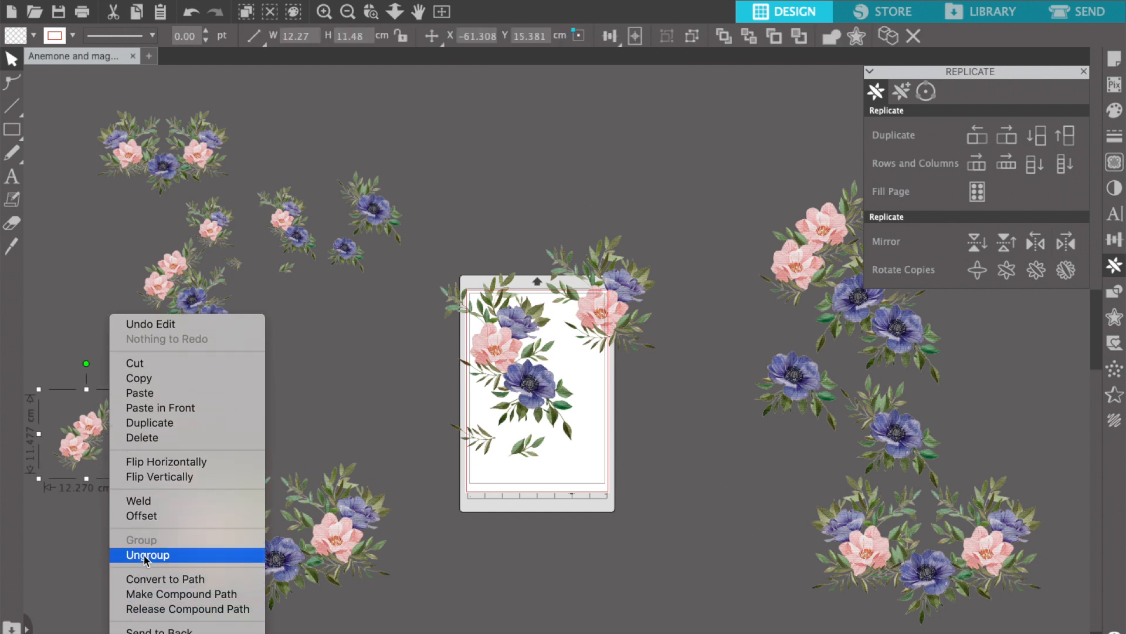
{"action": "left_click", "coordinate": [150, 556]}
{"action": "left_click", "coordinate": [51, 541]}
{"action": "left_click_drag", "start_coordinate": [74, 449], "coordinate": [233, 476]}
Step: Enlarge the added magnolia to about 11.83 × 6.80 cm and adjust its position on the arrangement's upper-left leaves
{"action": "key", "text": "Escape"}
{"action": "left_click", "coordinate": [371, 13]}
{"action": "left_click_drag", "start_coordinate": [477, 587], "coordinate": [480, 593]}
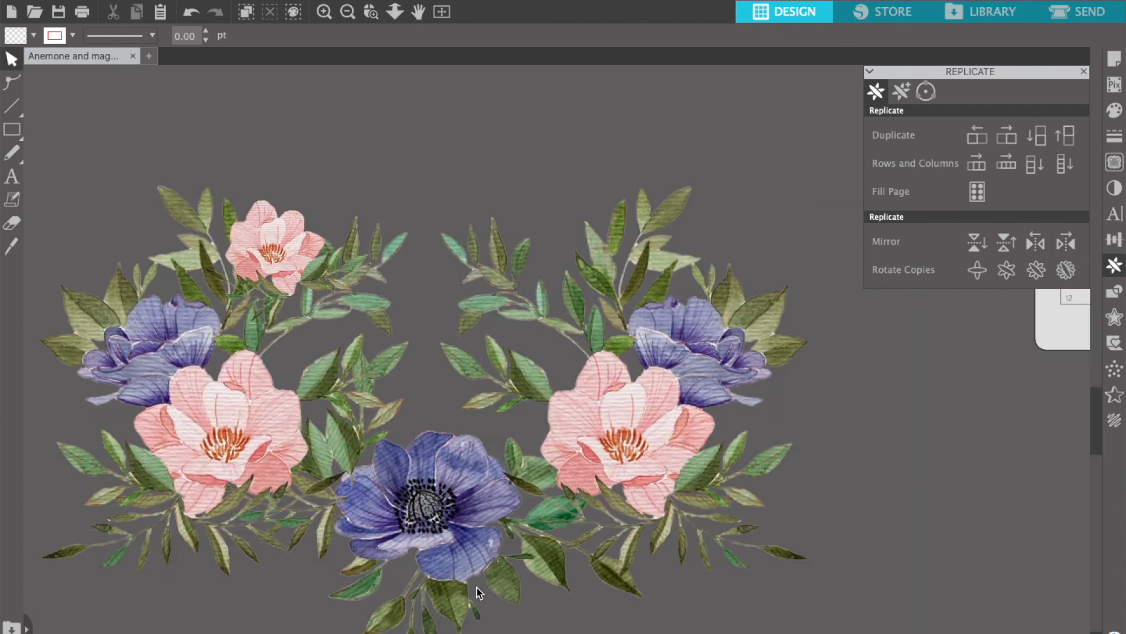
{"action": "scroll", "coordinate": [471, 463], "scroll_direction": "down", "scroll_amount": 1}
{"action": "scroll", "coordinate": [471, 463], "scroll_direction": "left", "scroll_amount": 1}
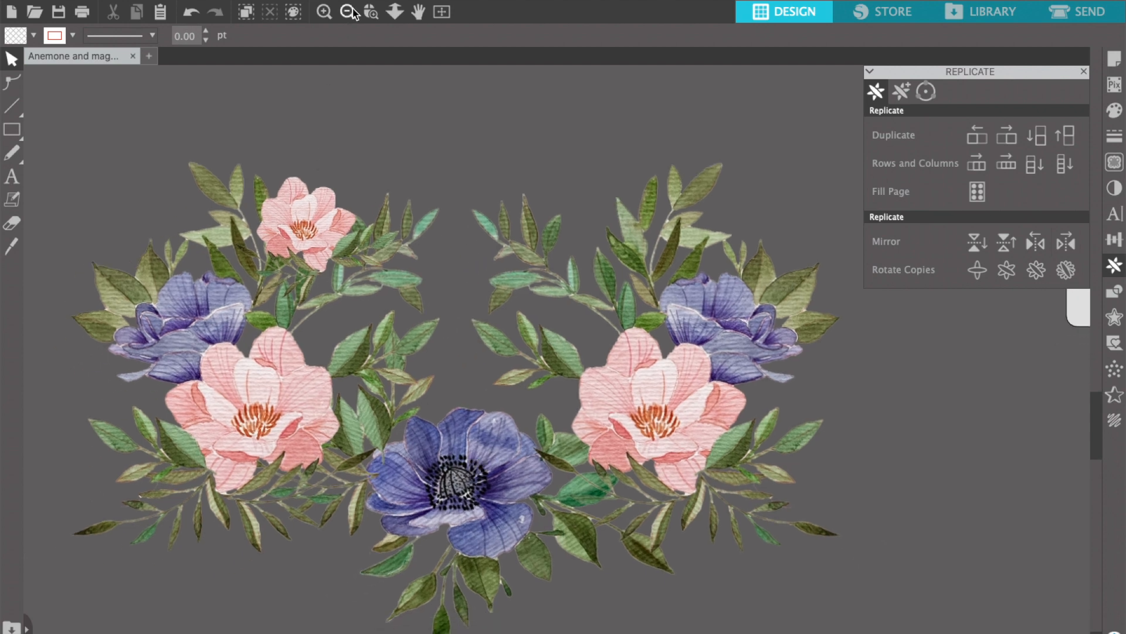
{"action": "left_click", "coordinate": [352, 9]}
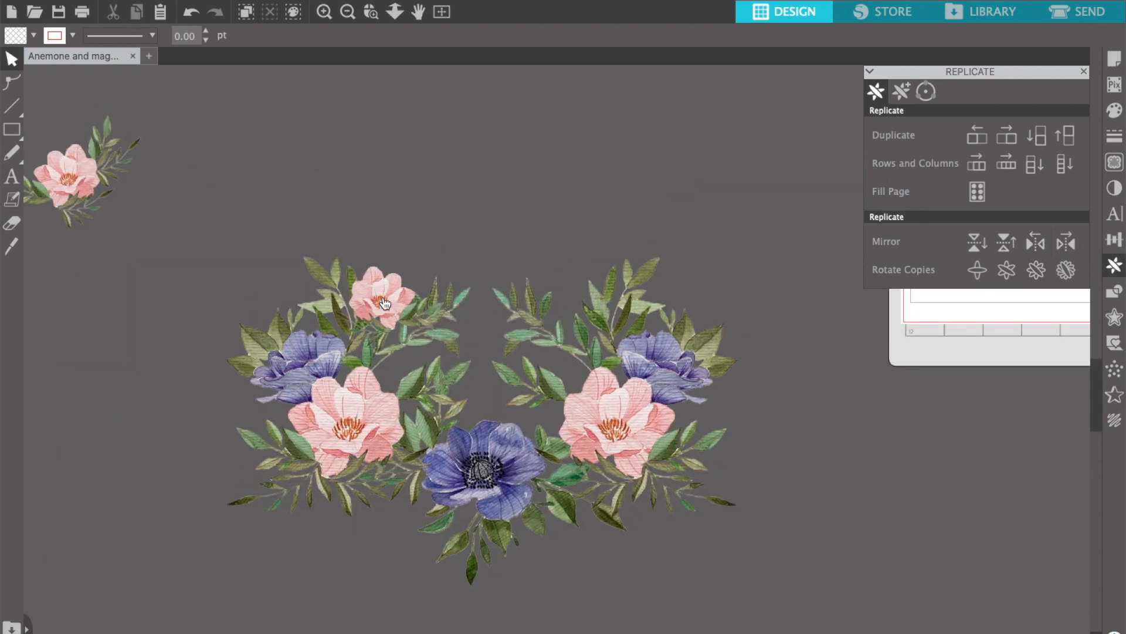
{"action": "left_click", "coordinate": [383, 302]}
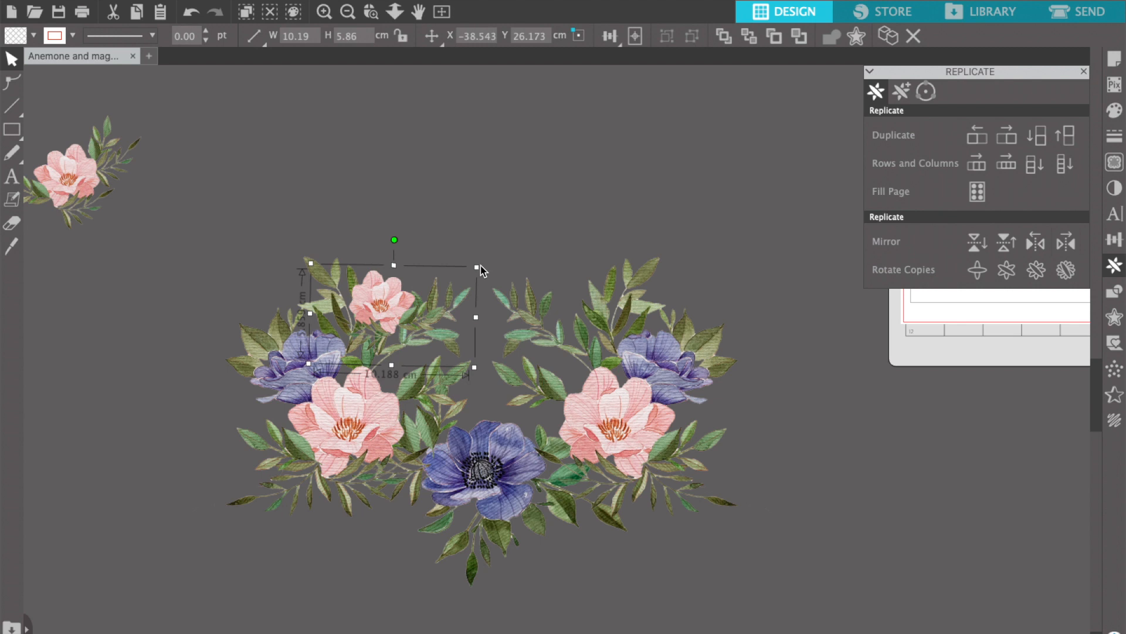
{"action": "left_click_drag", "start_coordinate": [476, 270], "coordinate": [502, 256]}
{"action": "left_click_drag", "start_coordinate": [374, 317], "coordinate": [368, 318]}
Step: Mirror a copy of the upper-left magnolia to the right and align it with the leaves on the arrangement's upper-right side
{"action": "left_click", "coordinate": [1067, 253]}
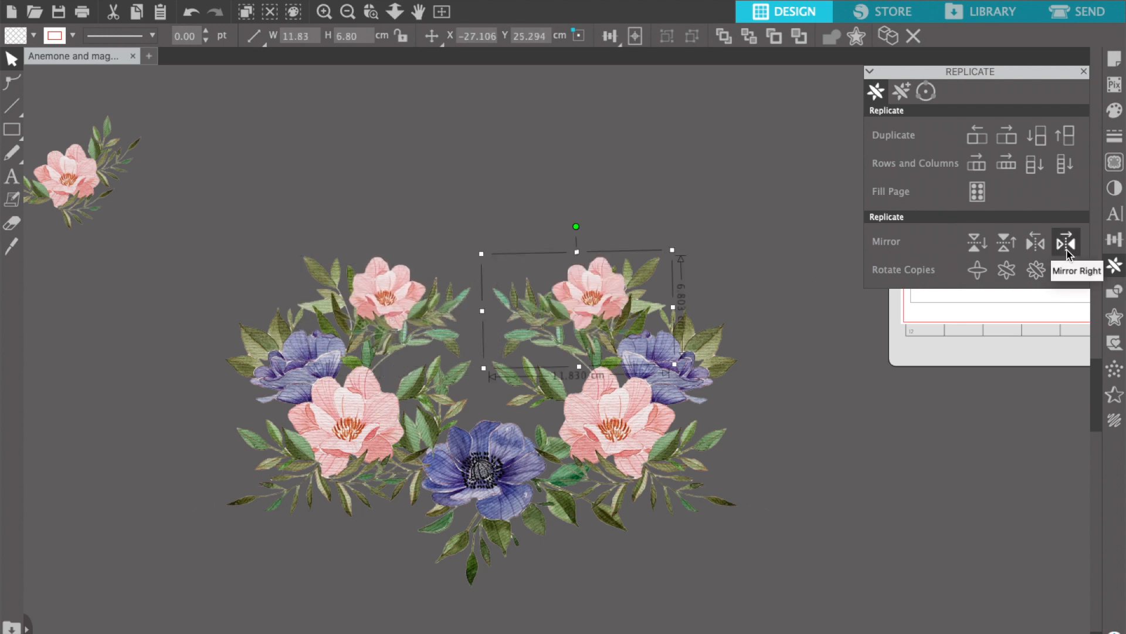
{"action": "left_click_drag", "start_coordinate": [604, 294], "coordinate": [594, 298]}
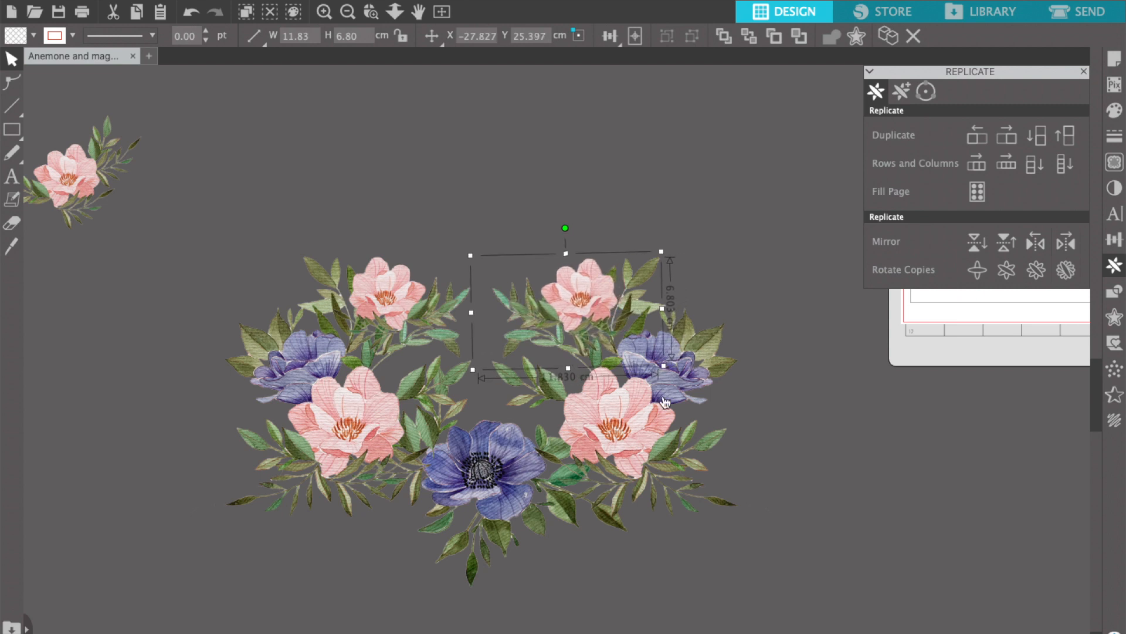
{"action": "left_click", "coordinate": [810, 469]}
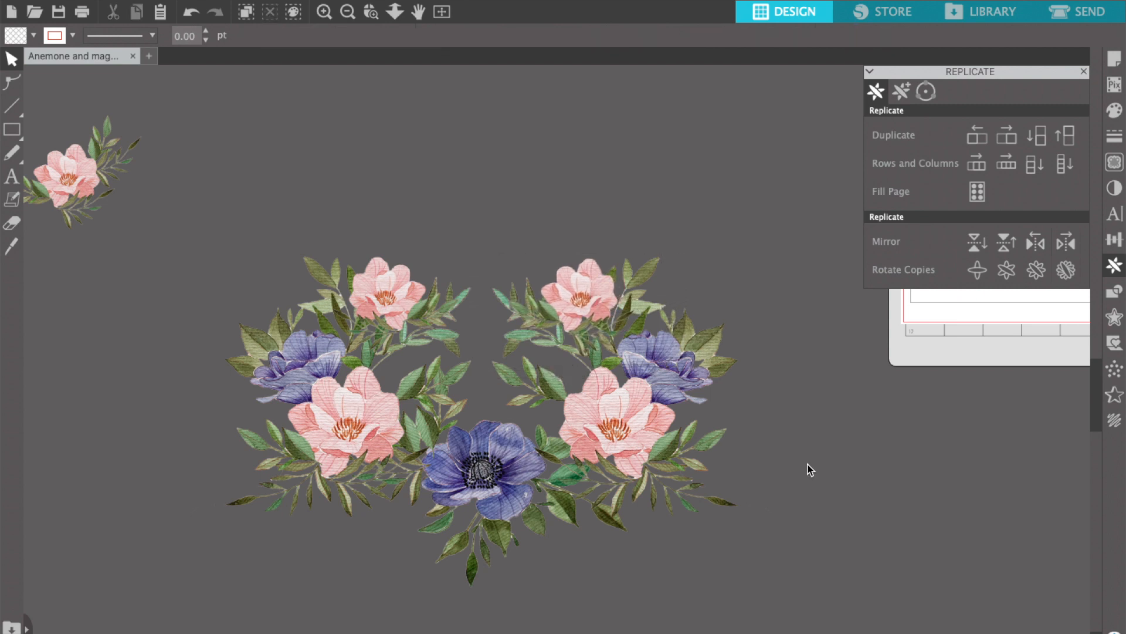
Step: Place a copy of the smallest single anemone, about 10.35 × 9.83 cm, between the two upper magnolias to close the arrangement
{"action": "left_click", "coordinate": [442, 12]}
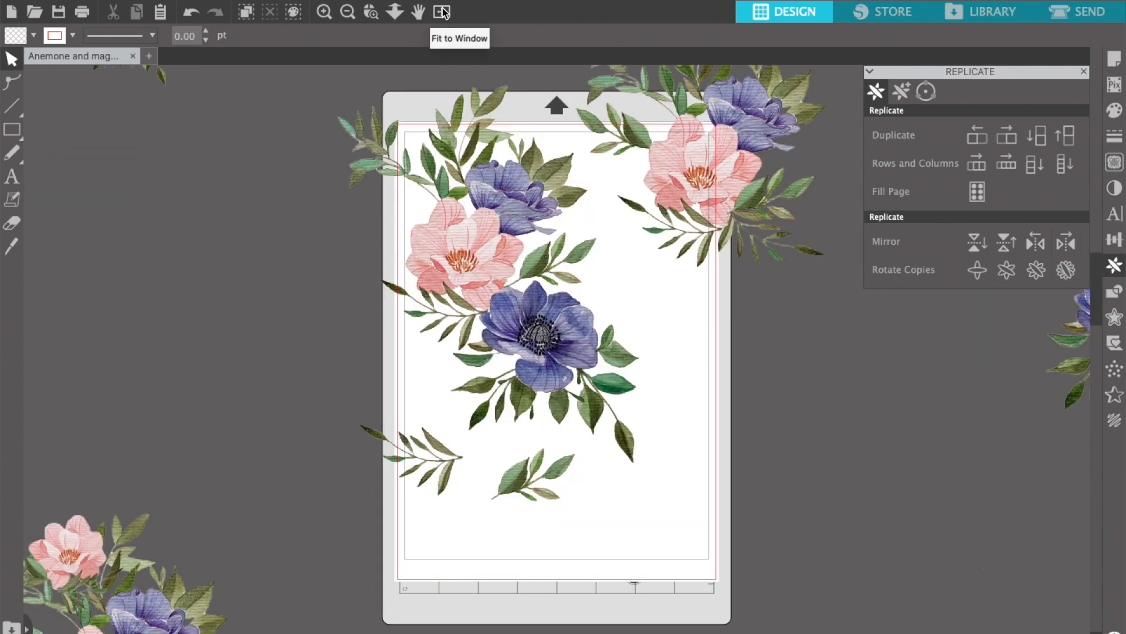
{"action": "left_click", "coordinate": [344, 16]}
{"action": "scroll", "coordinate": [259, 440], "scroll_direction": "left", "scroll_amount": 5}
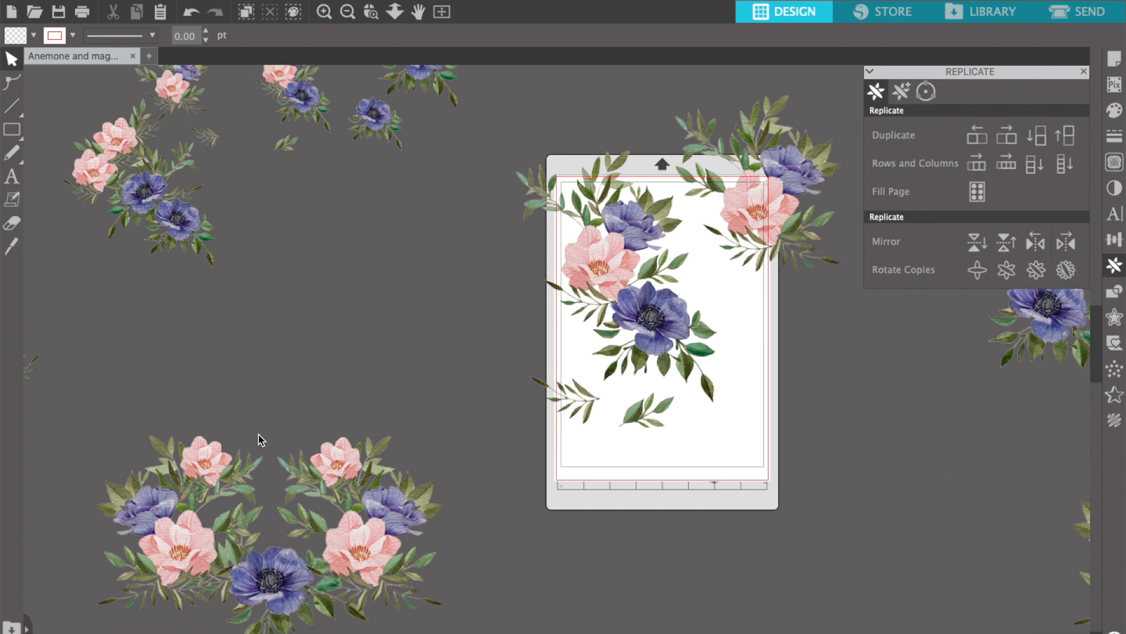
{"action": "scroll", "coordinate": [258, 440], "scroll_direction": "left", "scroll_amount": 4}
{"action": "scroll", "coordinate": [258, 440], "scroll_direction": "up", "scroll_amount": 3}
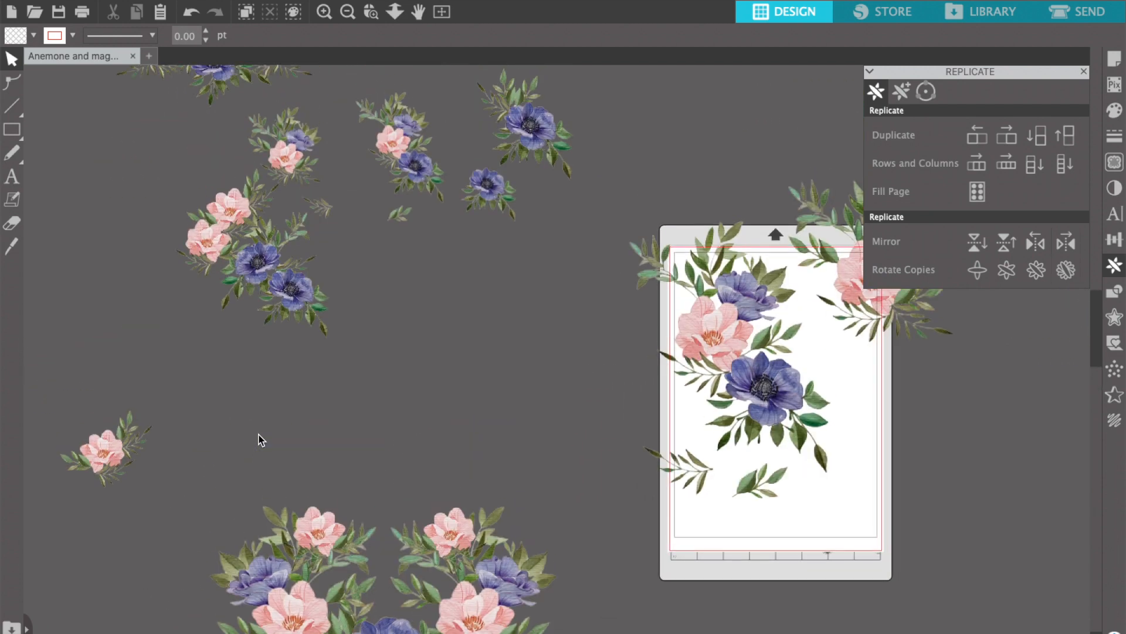
{"action": "left_click_drag", "start_coordinate": [499, 204], "coordinate": [467, 554]}
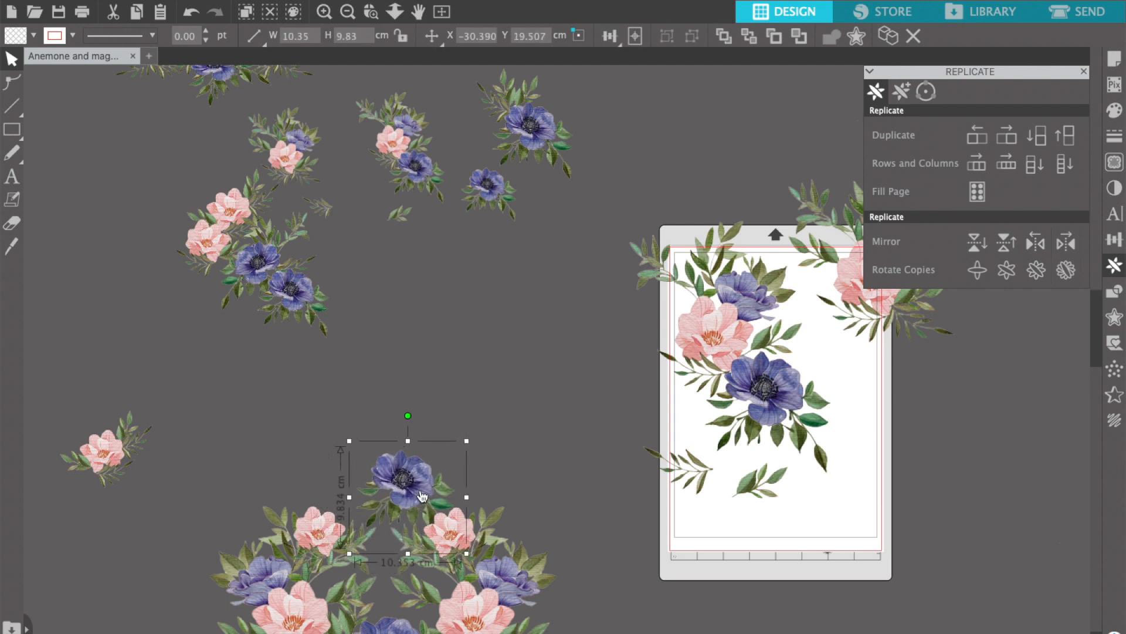
{"action": "double_click", "coordinate": [413, 484]}
{"action": "left_click_drag", "start_coordinate": [414, 485], "coordinate": [394, 568]}
{"action": "left_click", "coordinate": [472, 406]}
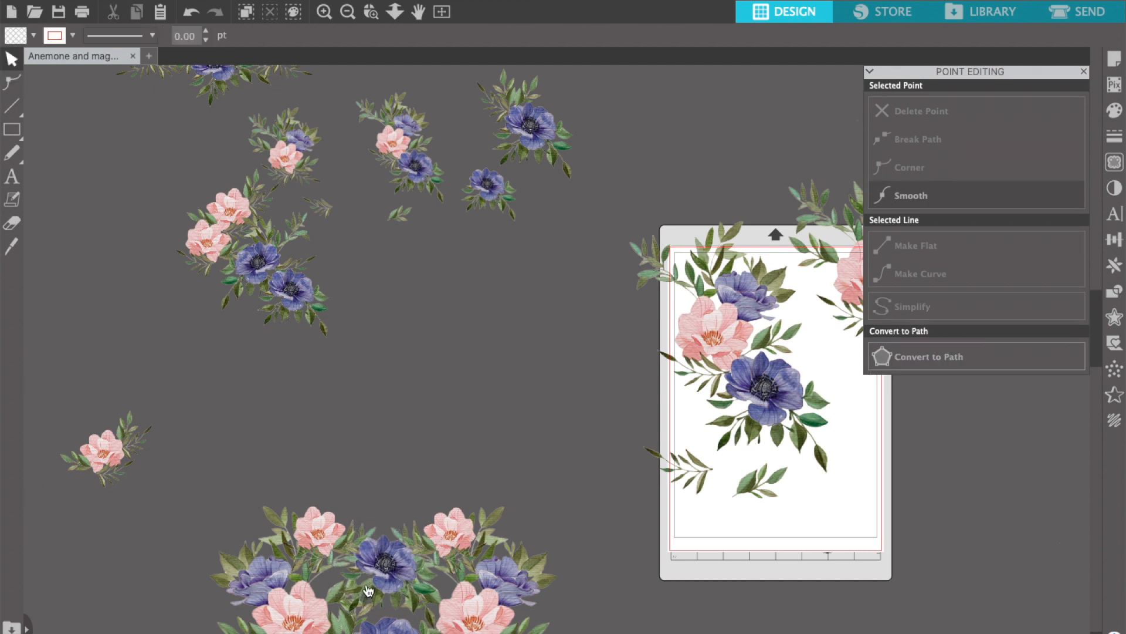
Step: Tilt the upper-centre anemone slightly counter-clockwise and fit it into the gap between the two upper magnolias of the arrangement
{"action": "scroll", "coordinate": [368, 590], "scroll_direction": "down", "scroll_amount": 4}
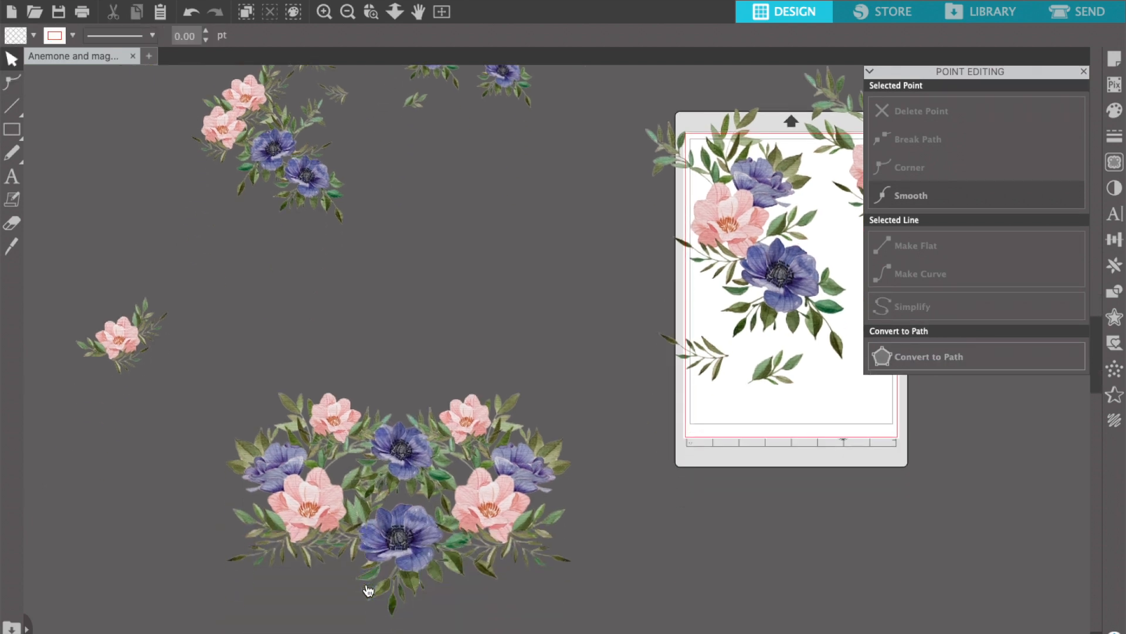
{"action": "left_click", "coordinate": [404, 463]}
{"action": "left_click", "coordinate": [392, 480]}
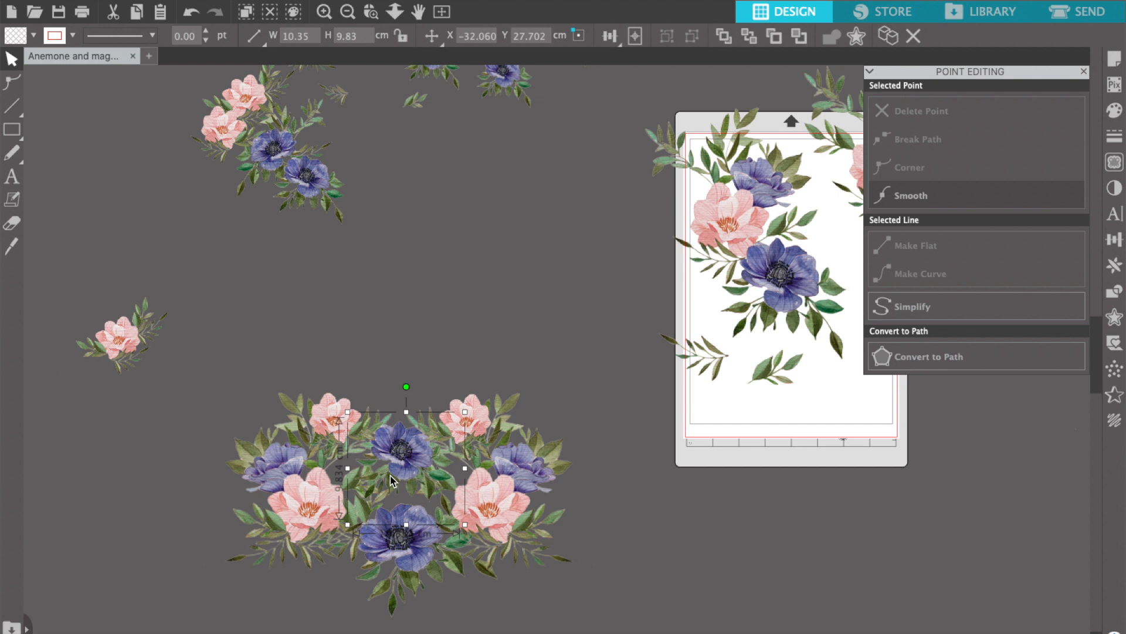
{"action": "left_click_drag", "start_coordinate": [408, 388], "coordinate": [386, 399]}
{"action": "left_click_drag", "start_coordinate": [404, 463], "coordinate": [406, 472]}
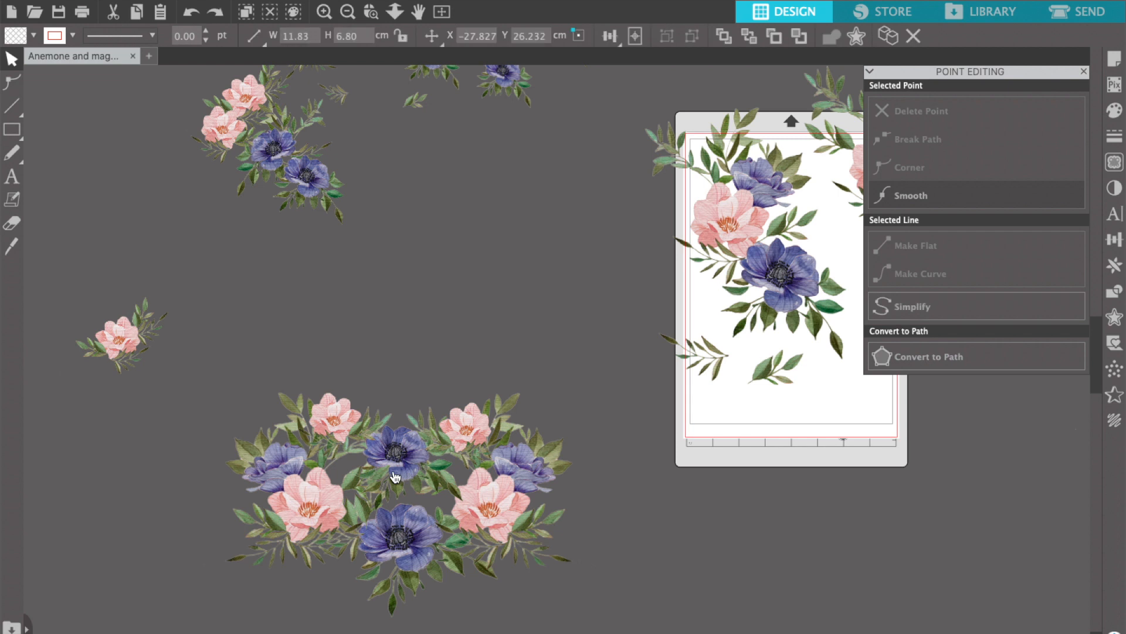
{"action": "left_click", "coordinate": [396, 476]}
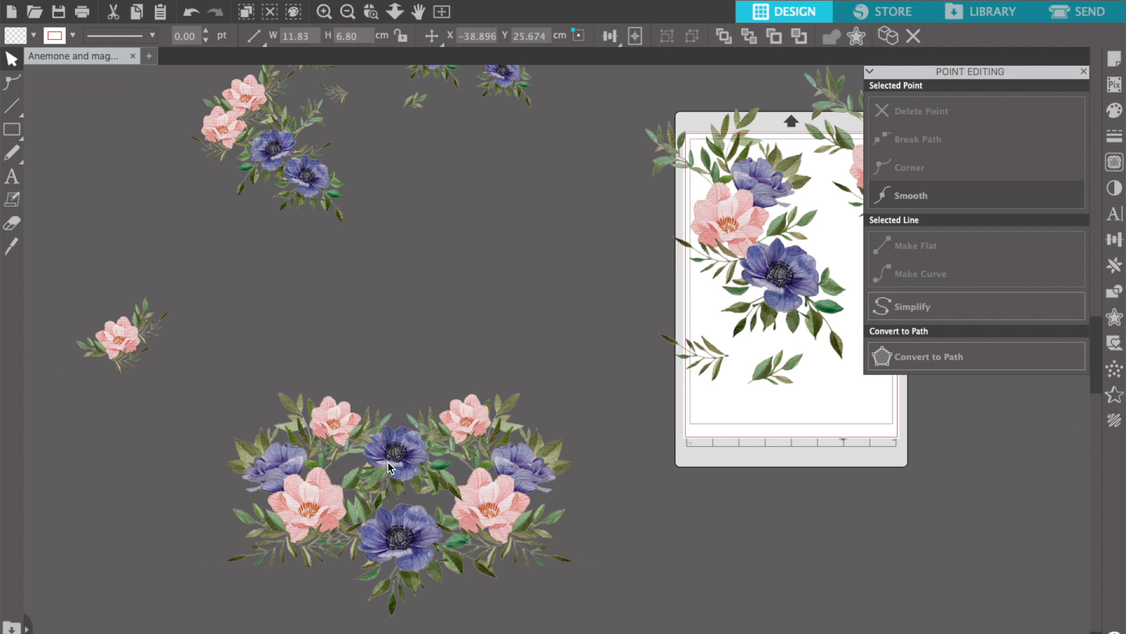
{"action": "left_click_drag", "start_coordinate": [395, 490], "coordinate": [392, 496]}
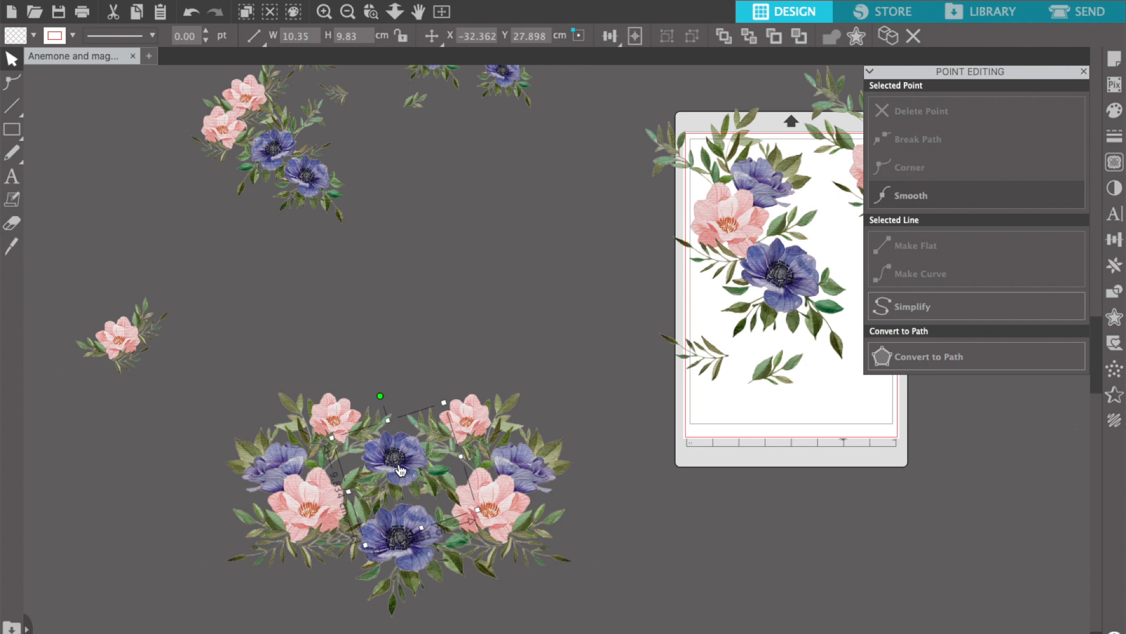
{"action": "right_click", "coordinate": [399, 470]}
{"action": "left_click", "coordinate": [441, 619]}
{"action": "left_click", "coordinate": [660, 564]}
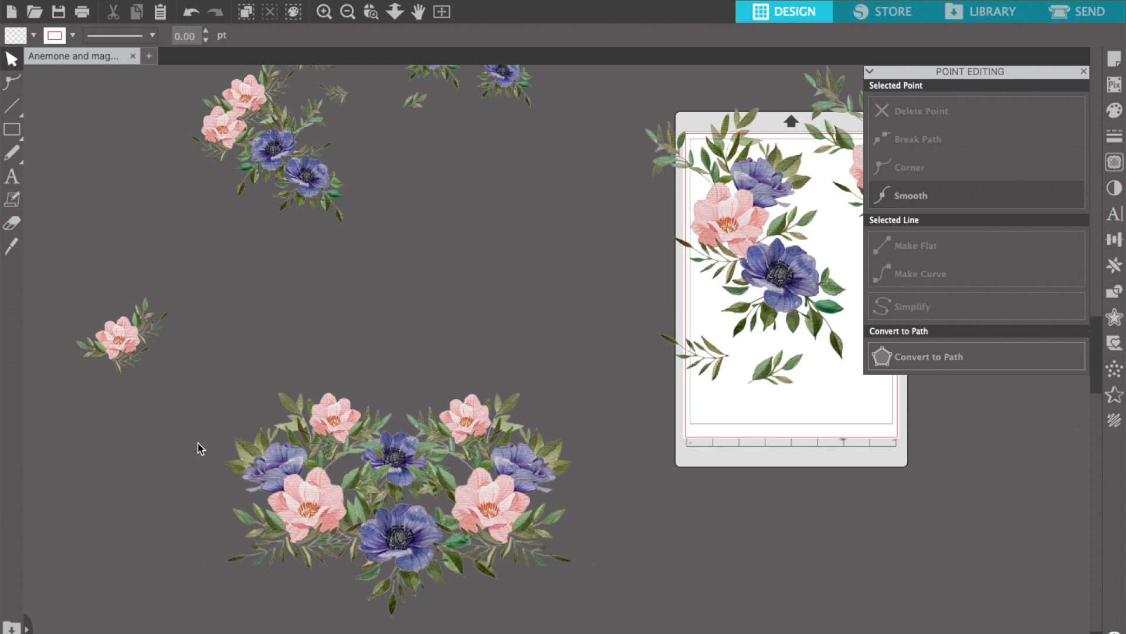
Step: Group the finished seven-flower arrangement and place a copy of it below the saved arrangements to the right of the page
{"action": "left_click", "coordinate": [479, 616]}
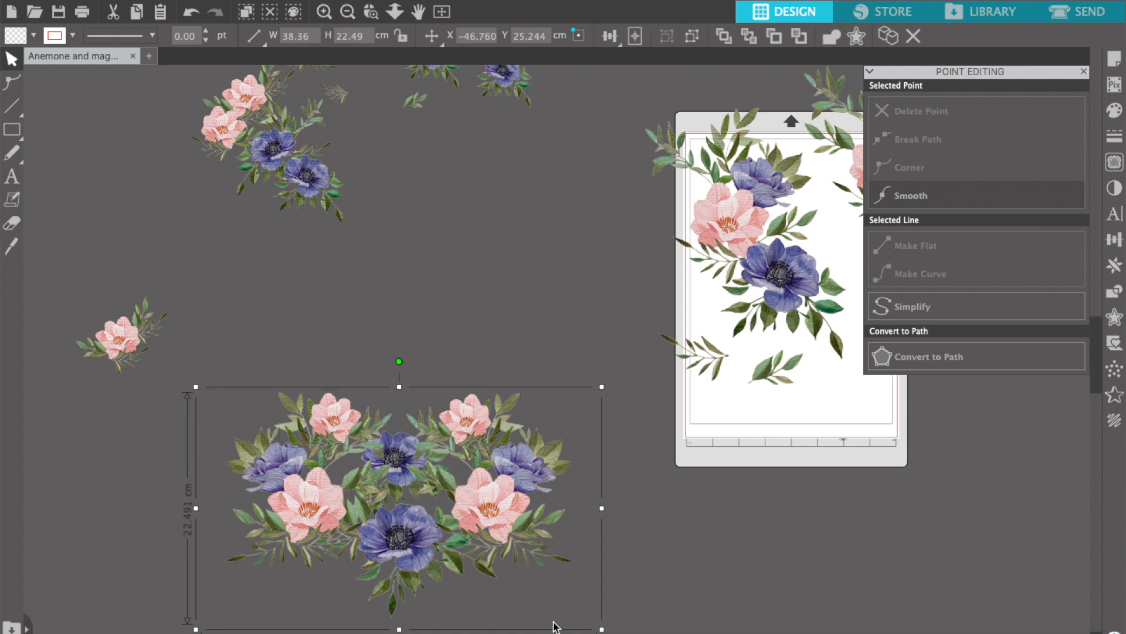
{"action": "left_click", "coordinate": [441, 11]}
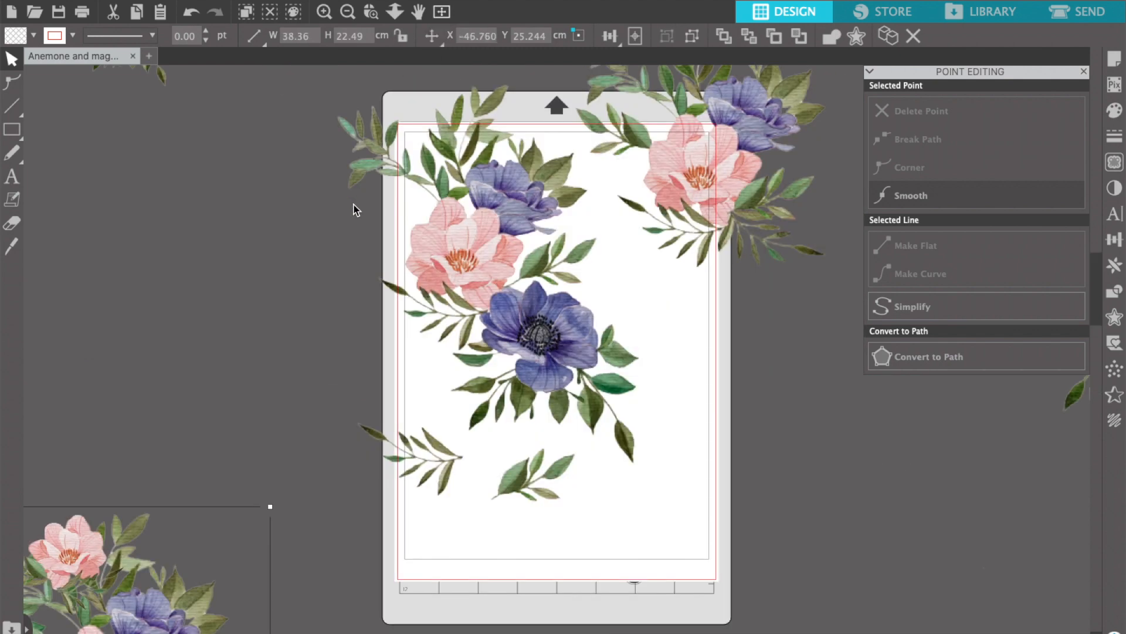
{"action": "left_click", "coordinate": [348, 11]}
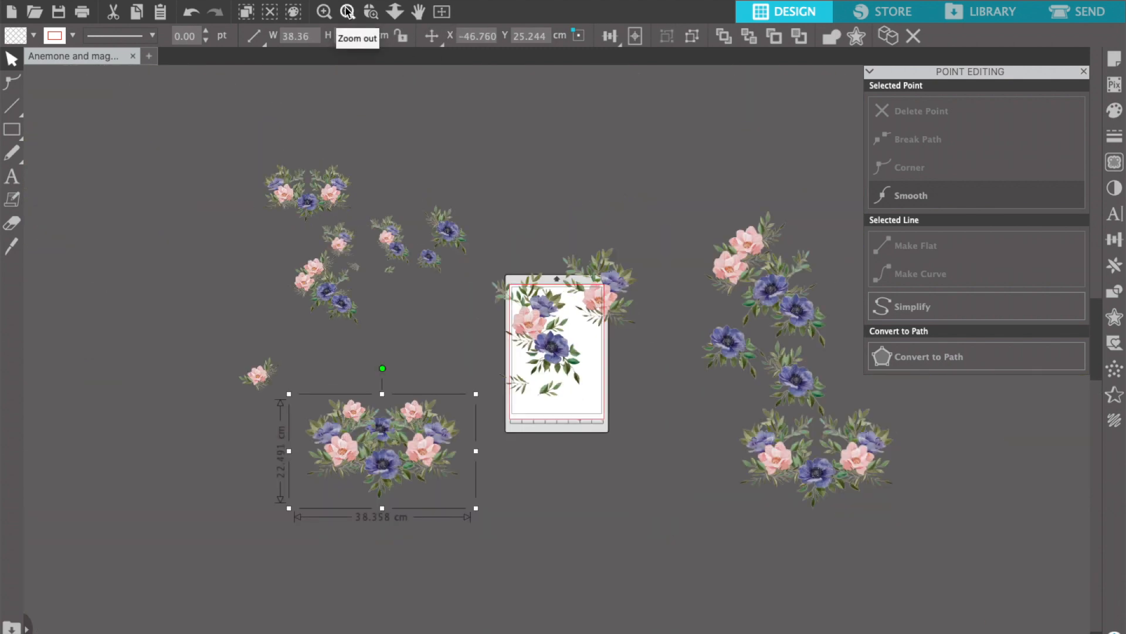
{"action": "key", "text": "super+v"}
{"action": "left_click_drag", "start_coordinate": [428, 469], "coordinate": [906, 549]}
Step: Shrink the original seven-flower arrangement to about 24.25 × 14.22 cm and move it beside the small arrangements at the upper left
{"action": "left_click", "coordinate": [351, 417]}
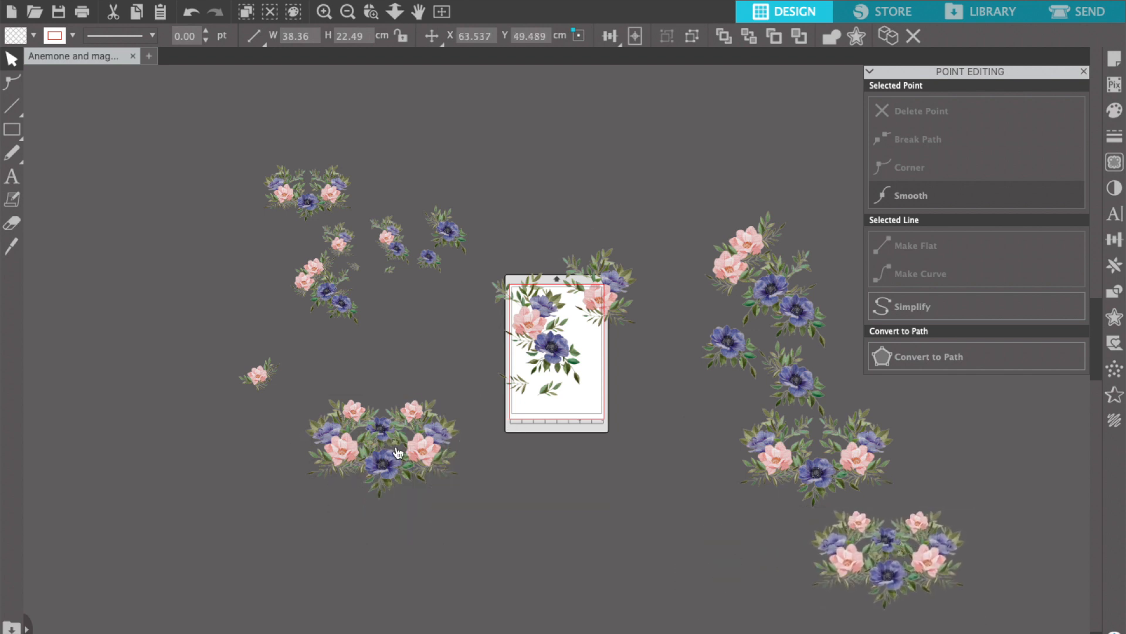
{"action": "left_click_drag", "start_coordinate": [475, 508], "coordinate": [407, 474]}
{"action": "left_click_drag", "start_coordinate": [324, 405], "coordinate": [234, 206]}
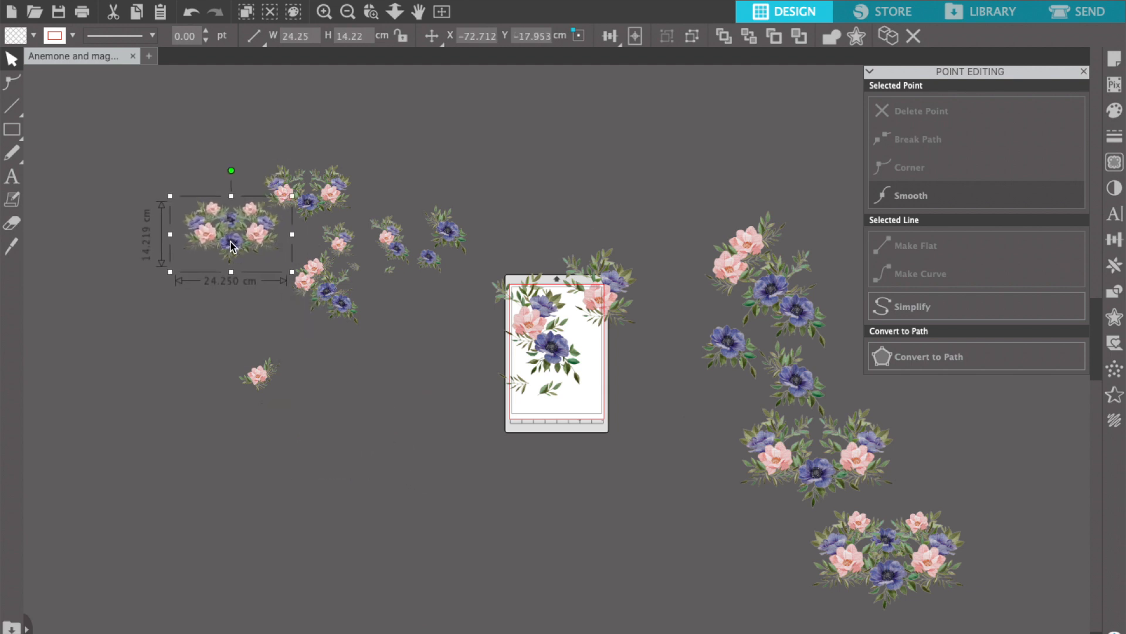
Step: Shrink the three-flower arrangement on the page to about 6.26 × 7.83 cm and place it in the page's upper-left corner
{"action": "left_click", "coordinate": [329, 365]}
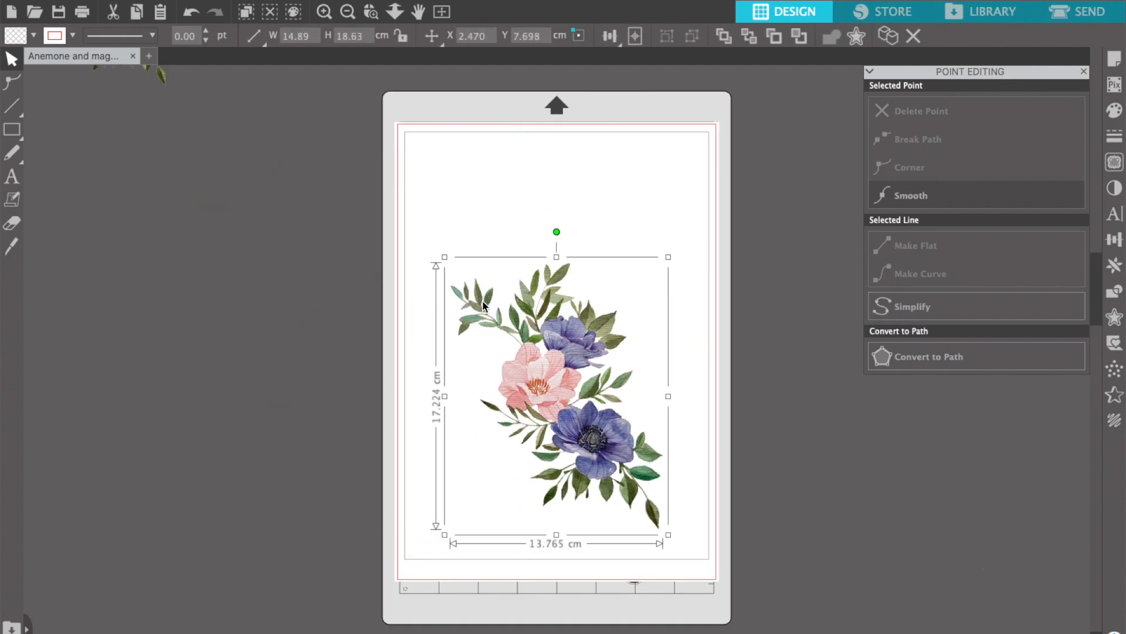
{"action": "left_click_drag", "start_coordinate": [482, 300], "coordinate": [584, 402]}
{"action": "left_click_drag", "start_coordinate": [630, 444], "coordinate": [467, 184]}
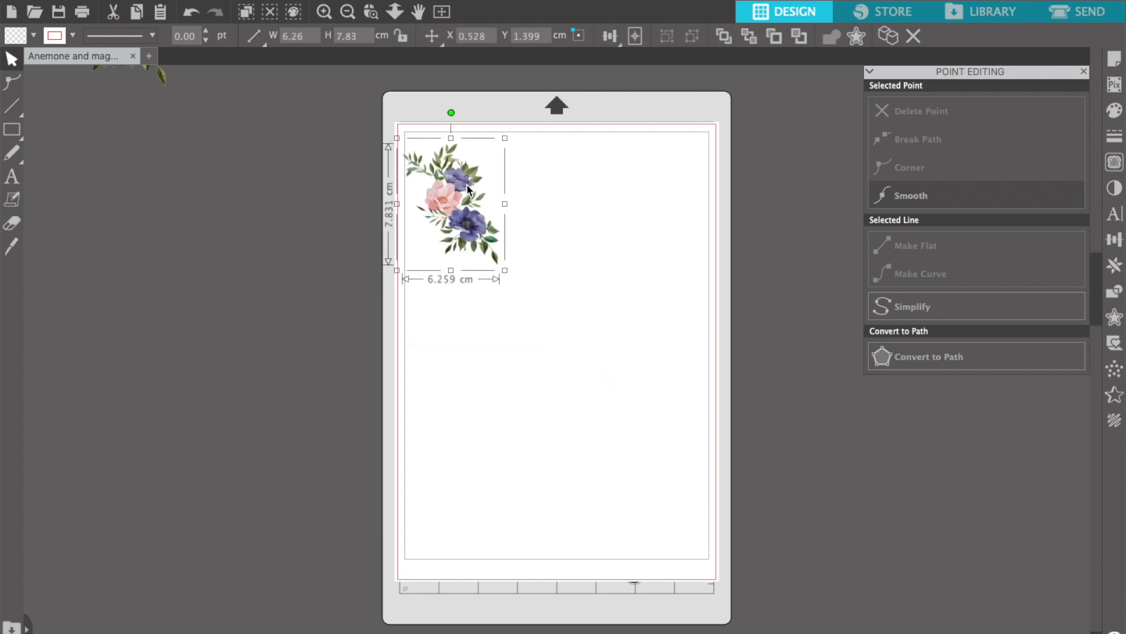
Step: Mirror a copy of the three-flower arrangement to the right and duplicate the resulting pair
{"action": "left_click", "coordinate": [1115, 266]}
{"action": "left_click", "coordinate": [1065, 246]}
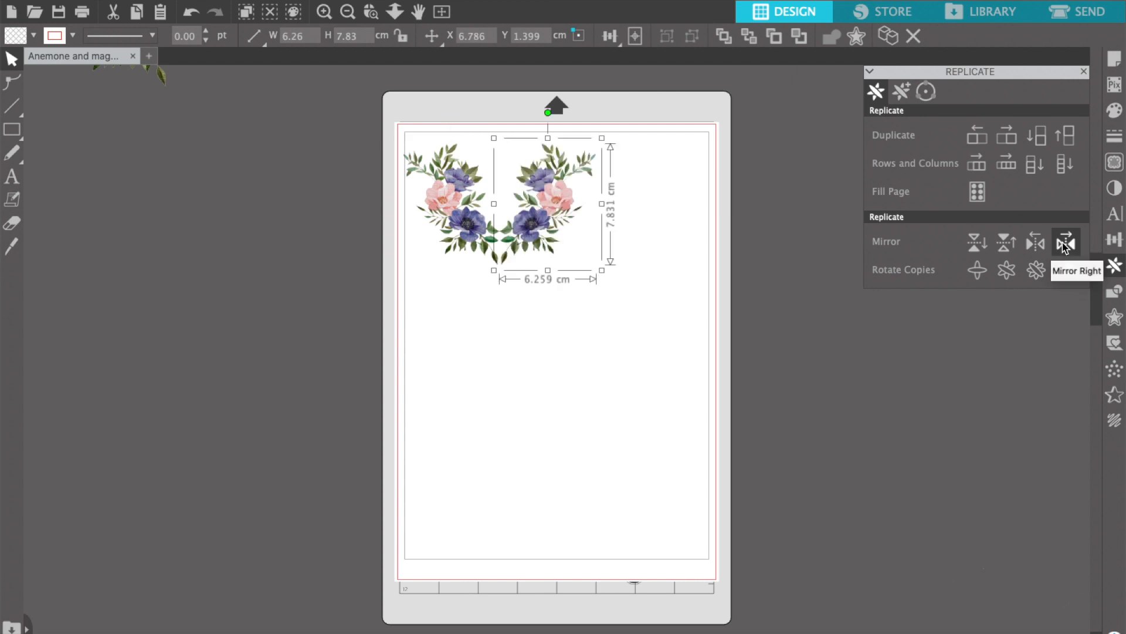
{"action": "left_click", "coordinate": [614, 322]}
{"action": "left_click_drag", "start_coordinate": [641, 311], "coordinate": [448, 175]}
{"action": "key", "text": "super+c"}
{"action": "key", "text": "super+v"}
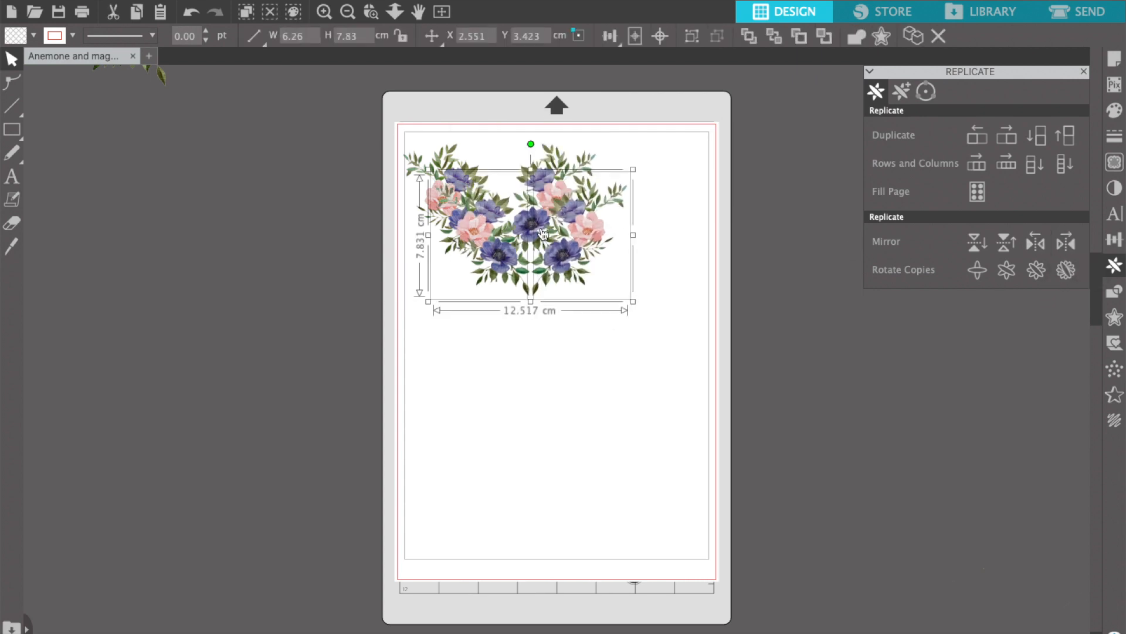
{"action": "left_click_drag", "start_coordinate": [530, 255], "coordinate": [124, 209]}
{"action": "left_click", "coordinate": [530, 253]}
{"action": "left_click_drag", "start_coordinate": [530, 253], "coordinate": [573, 292]}
{"action": "key", "text": "ctrl+z"}
{"action": "key", "text": "ctrl+z"}
{"action": "key", "text": "ctrl+z"}
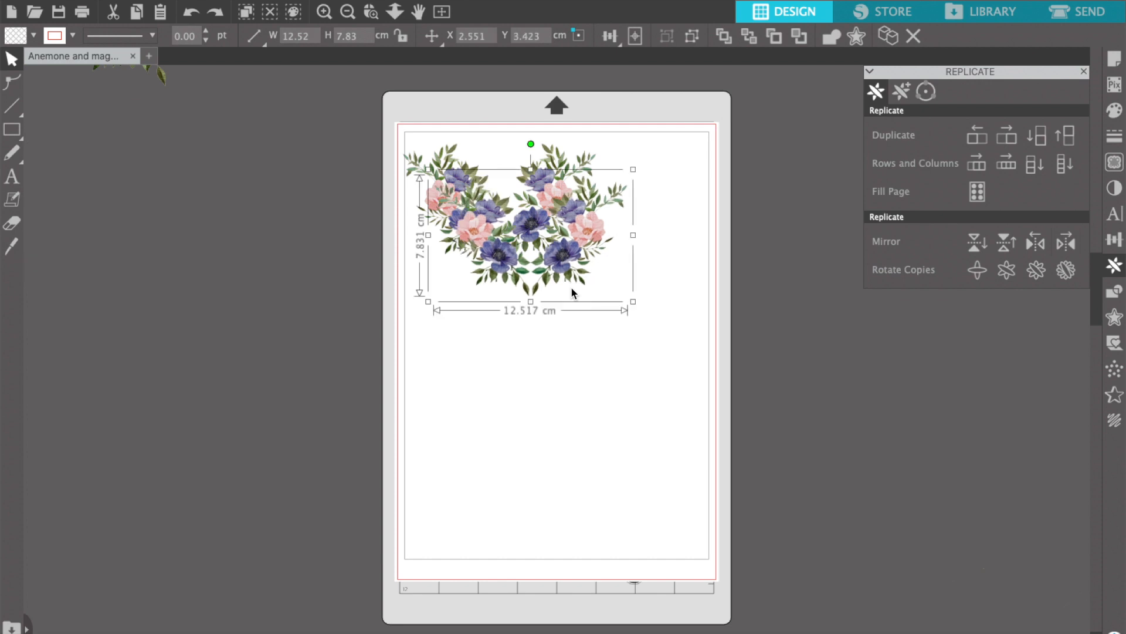
{"action": "key", "text": "ctrl+z"}
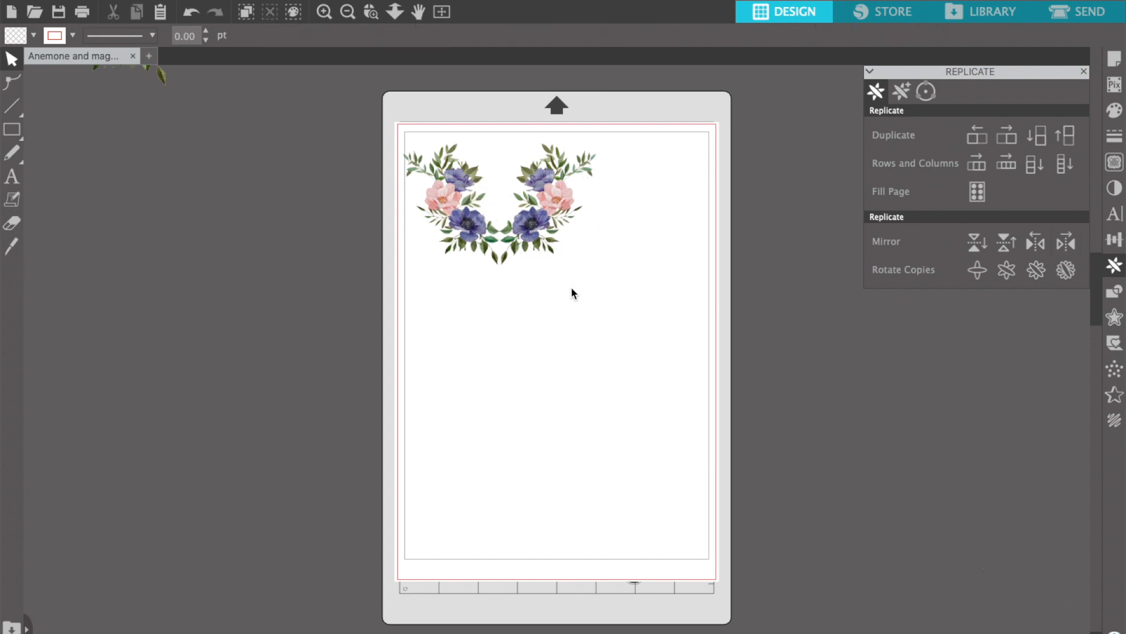
{"action": "left_click", "coordinate": [188, 14]}
{"action": "left_click", "coordinate": [188, 14]}
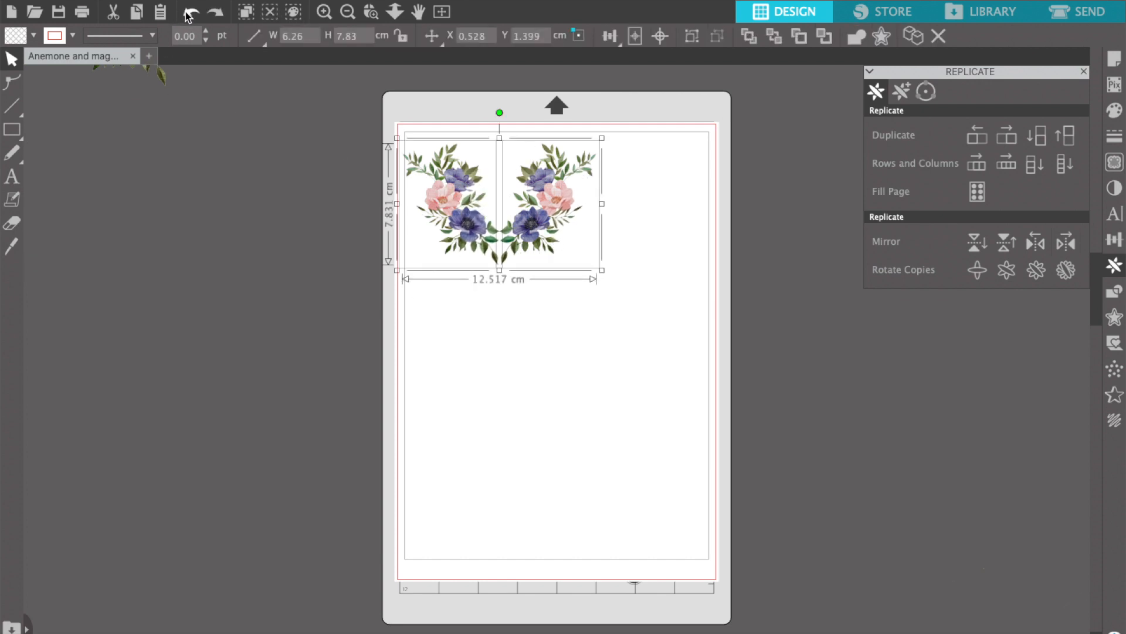
{"action": "left_click", "coordinate": [216, 12]}
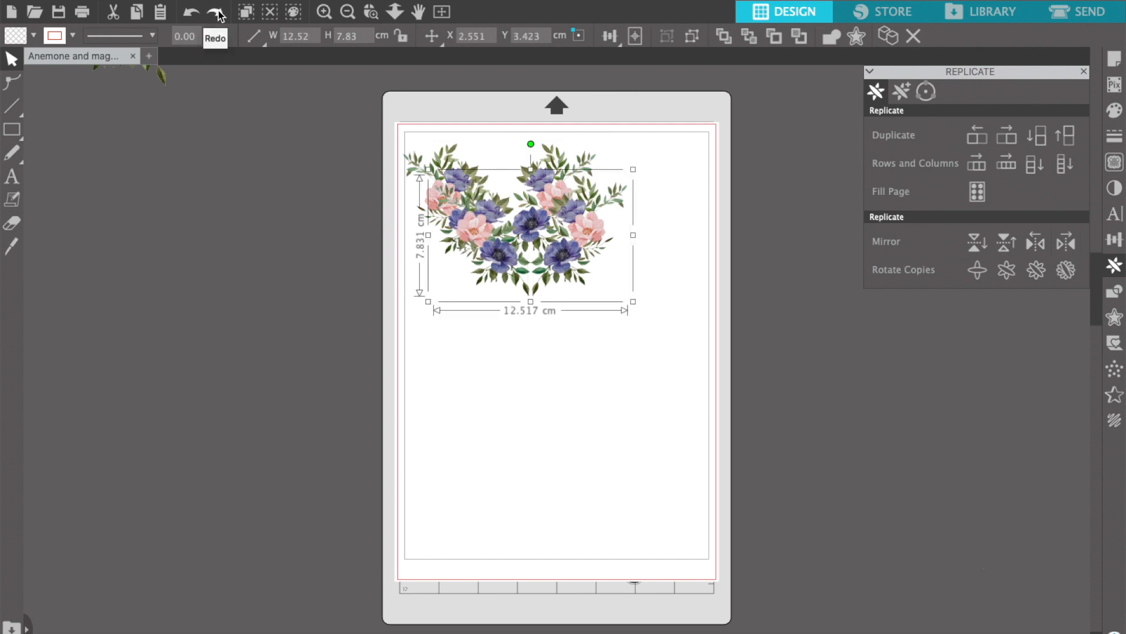
Step: Move the duplicated pair off the page to the left and delete the mirrored arrangement remaining on the page
{"action": "left_click_drag", "start_coordinate": [535, 243], "coordinate": [120, 211]}
{"action": "left_click", "coordinate": [583, 265]}
{"action": "left_click", "coordinate": [614, 287]}
{"action": "left_click", "coordinate": [462, 215]}
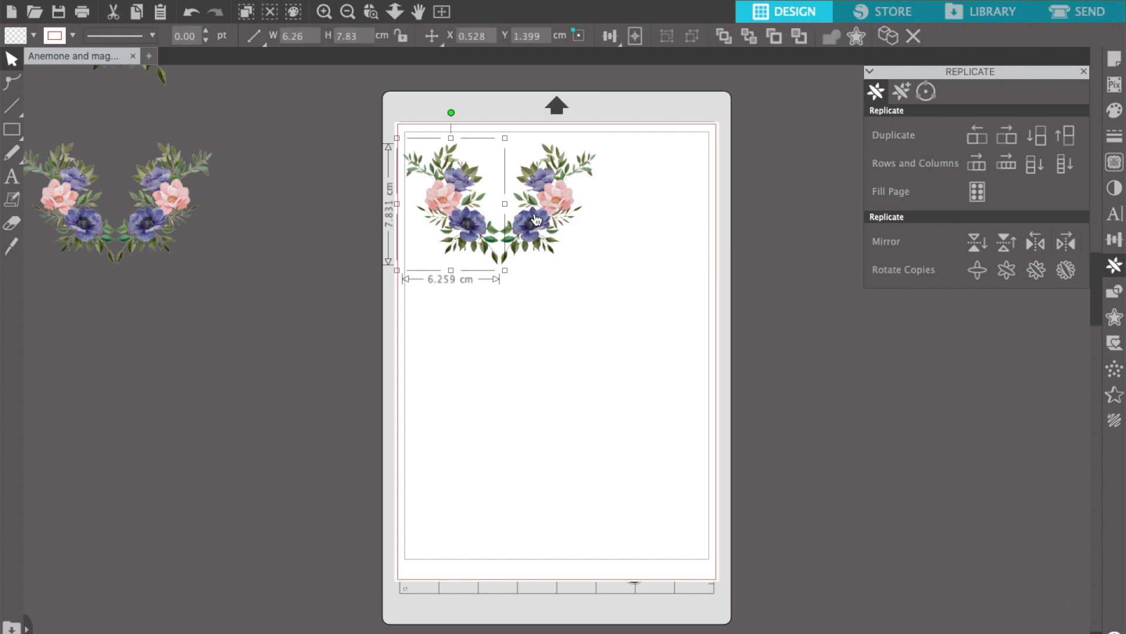
{"action": "left_click", "coordinate": [534, 214]}
{"action": "key", "text": "Delete"}
{"action": "left_click", "coordinate": [449, 210]}
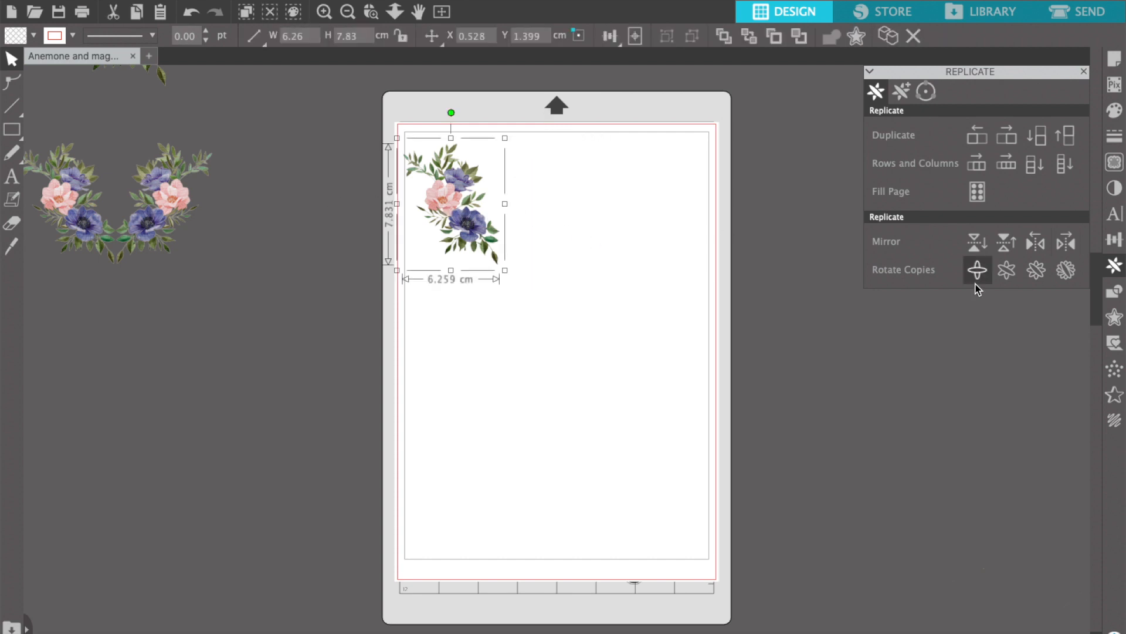
{"action": "left_click", "coordinate": [976, 241]}
{"action": "key", "text": "ctrl+z"}
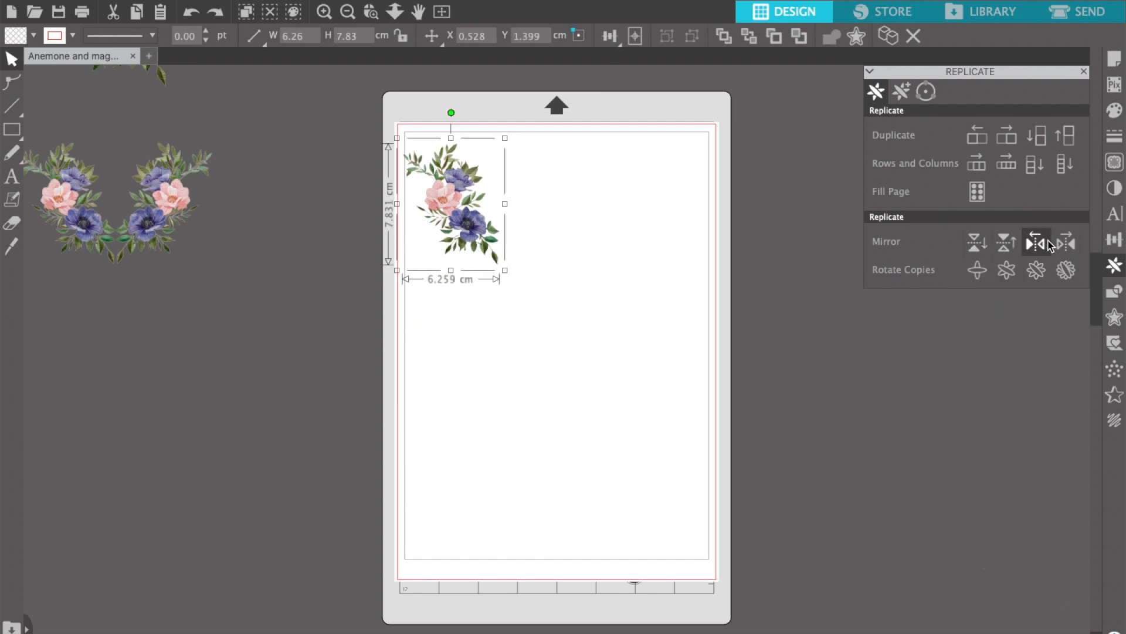
Step: Place a horizontally mirrored copy of the three-flower arrangement directly below the original and delete the extra unmirrored copy
{"action": "left_click", "coordinate": [1046, 143]}
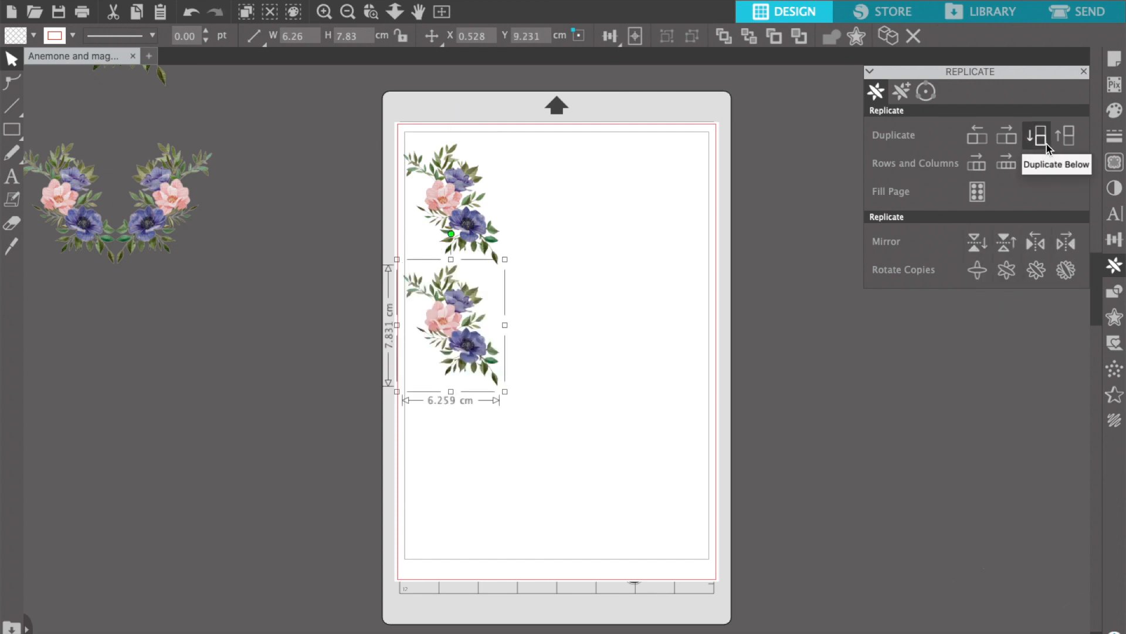
{"action": "left_click", "coordinate": [1036, 242]}
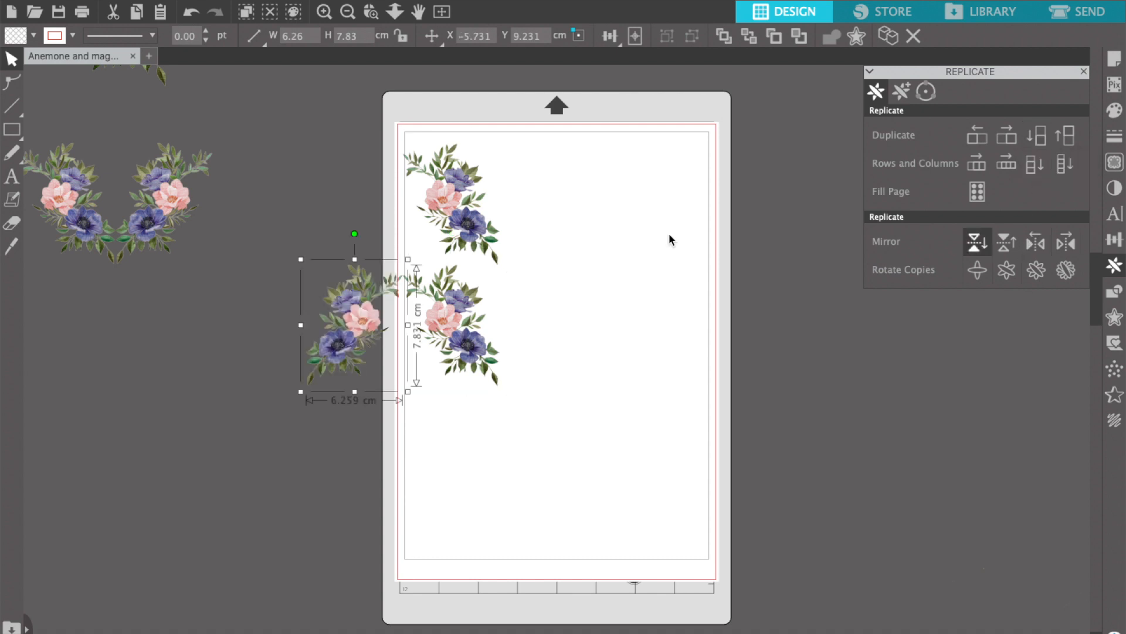
{"action": "left_click_drag", "start_coordinate": [466, 334], "coordinate": [416, 536]}
{"action": "left_click_drag", "start_coordinate": [336, 369], "coordinate": [451, 337]}
{"action": "left_click", "coordinate": [400, 497]}
{"action": "key", "text": "Delete"}
Step: Fine-tune the mirrored copy so its leaves join the arrangement above, and group the two into one border section
{"action": "left_click_drag", "start_coordinate": [450, 311], "coordinate": [544, 389]}
{"action": "left_click", "coordinate": [371, 12]}
{"action": "mouse_move", "coordinate": [550, 466]}
{"action": "left_mouse_down"}
{"action": "mouse_move", "coordinate": [496, 428]}
{"action": "mouse_move", "coordinate": [541, 462]}
{"action": "mouse_move", "coordinate": [534, 479]}
{"action": "left_mouse_up"}
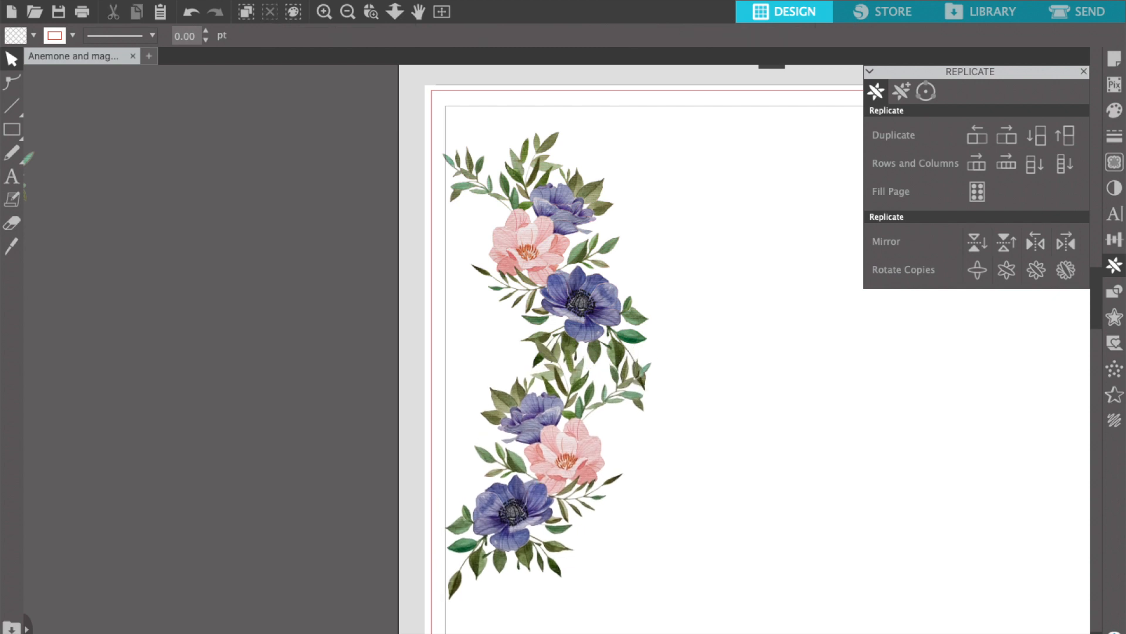
{"action": "left_click", "coordinate": [444, 11]}
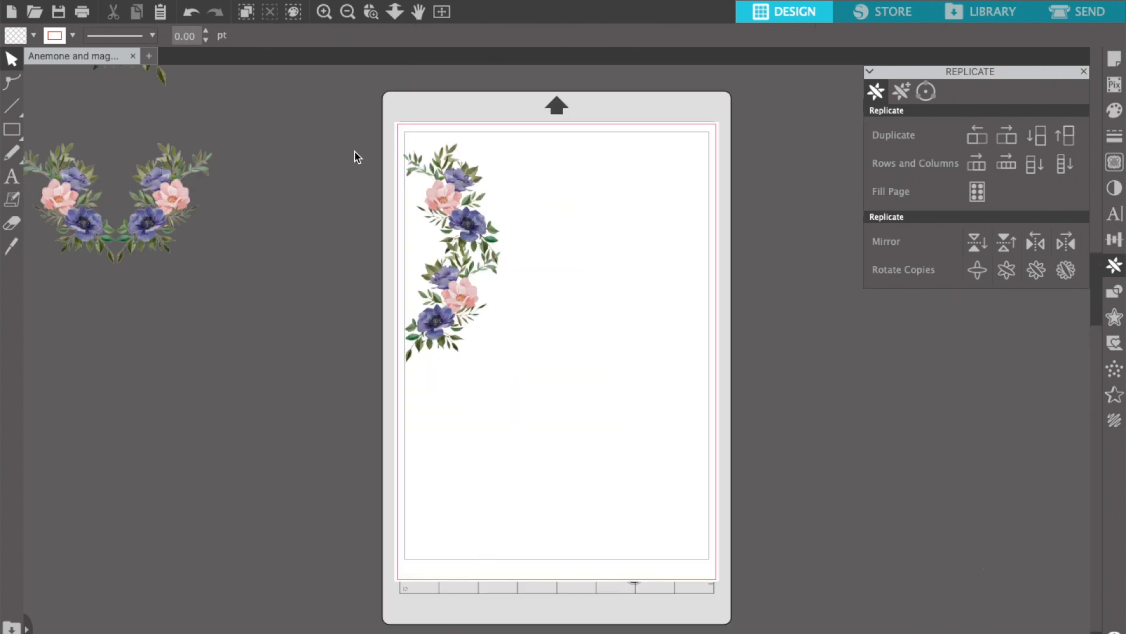
{"action": "left_click", "coordinate": [469, 360]}
{"action": "key", "text": "ctrl+g"}
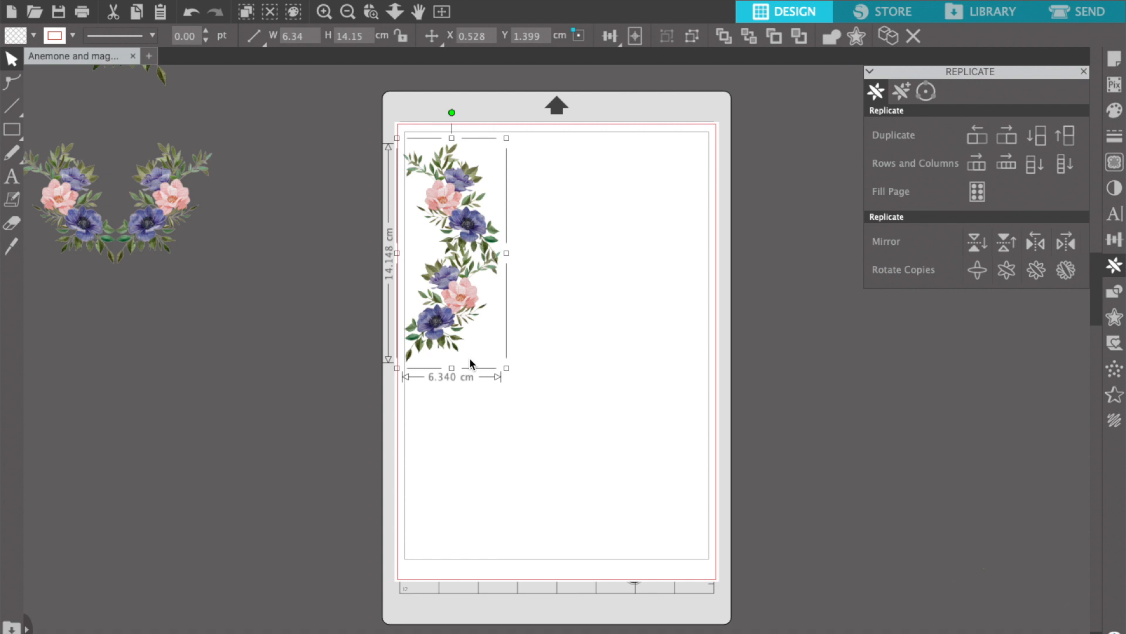
Step: Duplicate the border section below itself and nudge the copy up so the leaves overlap and form a full-height border
{"action": "left_click", "coordinate": [1042, 141]}
{"action": "left_click_drag", "start_coordinate": [452, 469], "coordinate": [450, 447]}
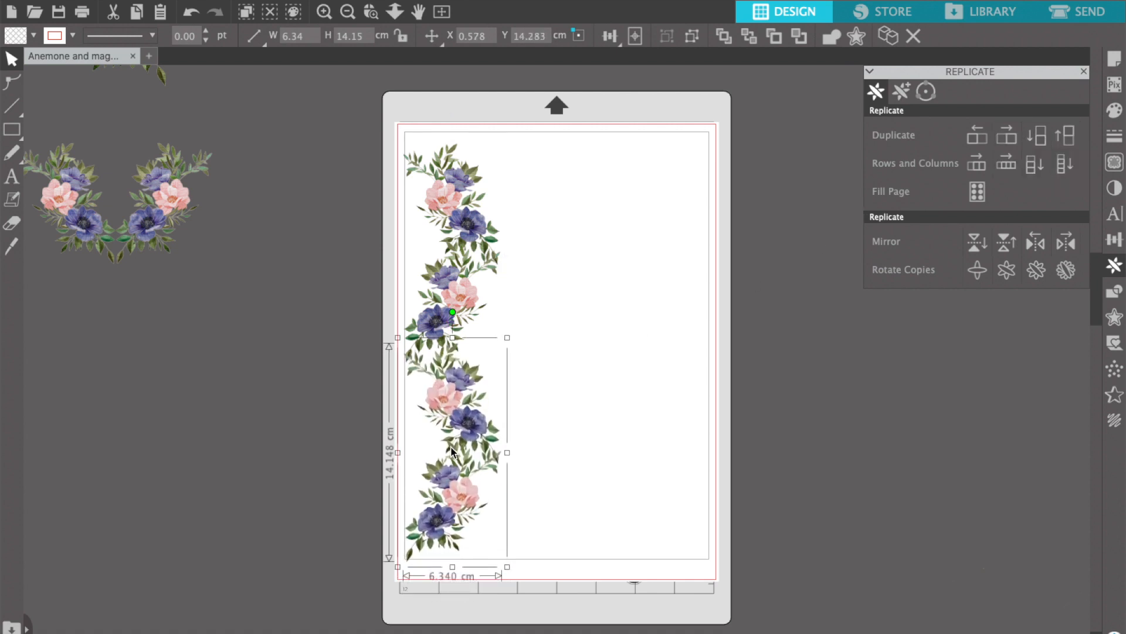
{"action": "left_click_drag", "start_coordinate": [450, 446], "coordinate": [452, 441]}
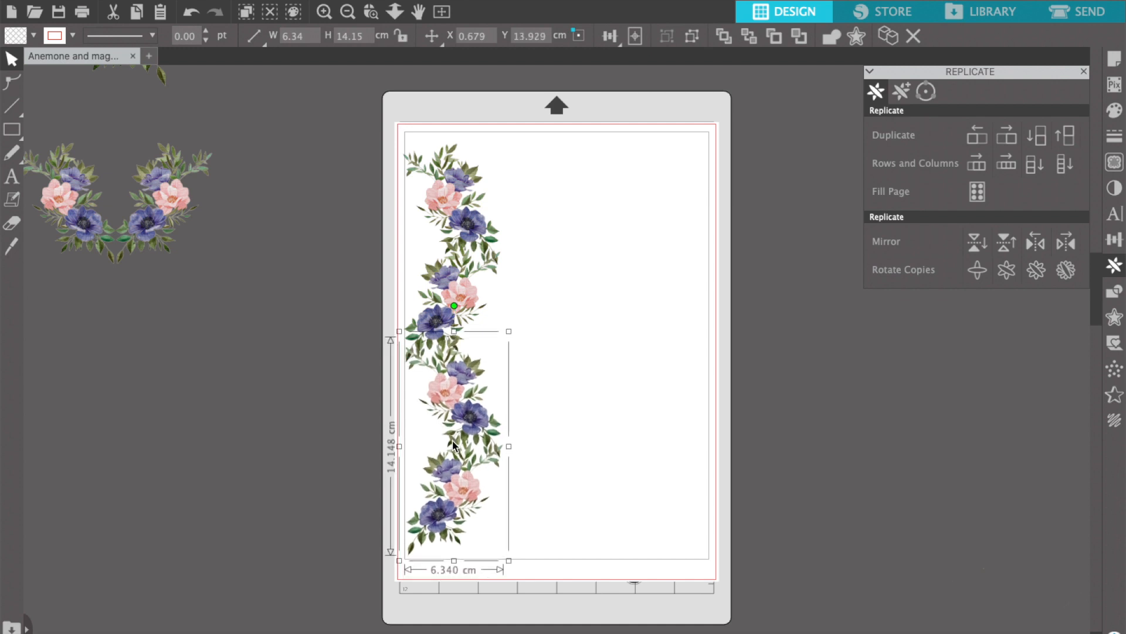
{"action": "left_click", "coordinate": [564, 451]}
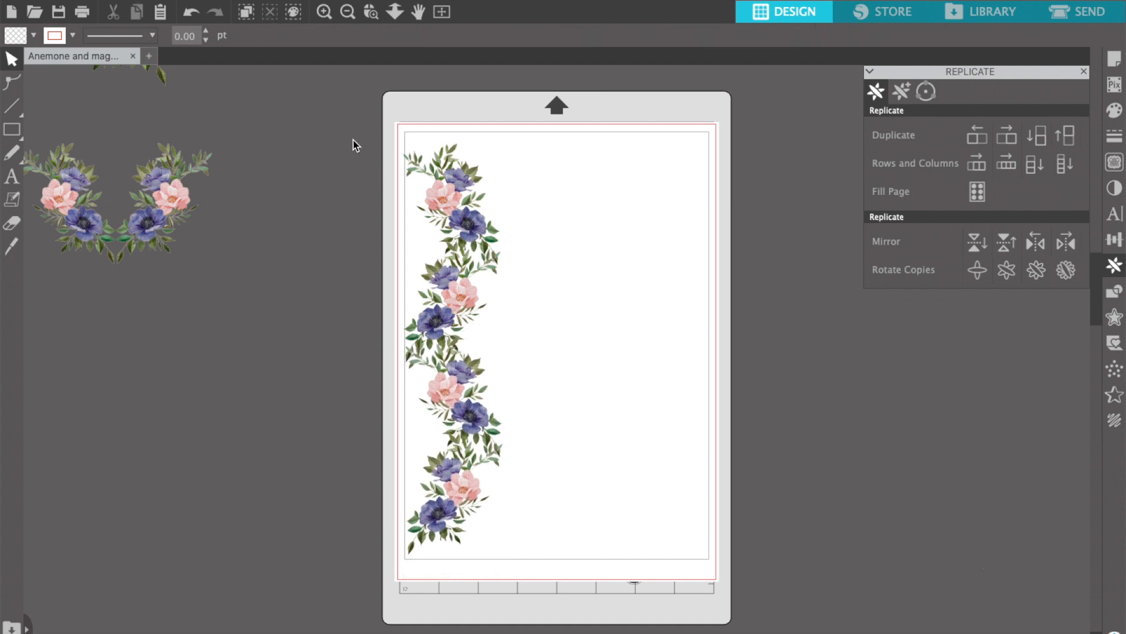
Step: Group both border sections and place a duplicate of the full-height border off the page to the left
{"action": "left_click_drag", "start_coordinate": [389, 479], "coordinate": [434, 561]}
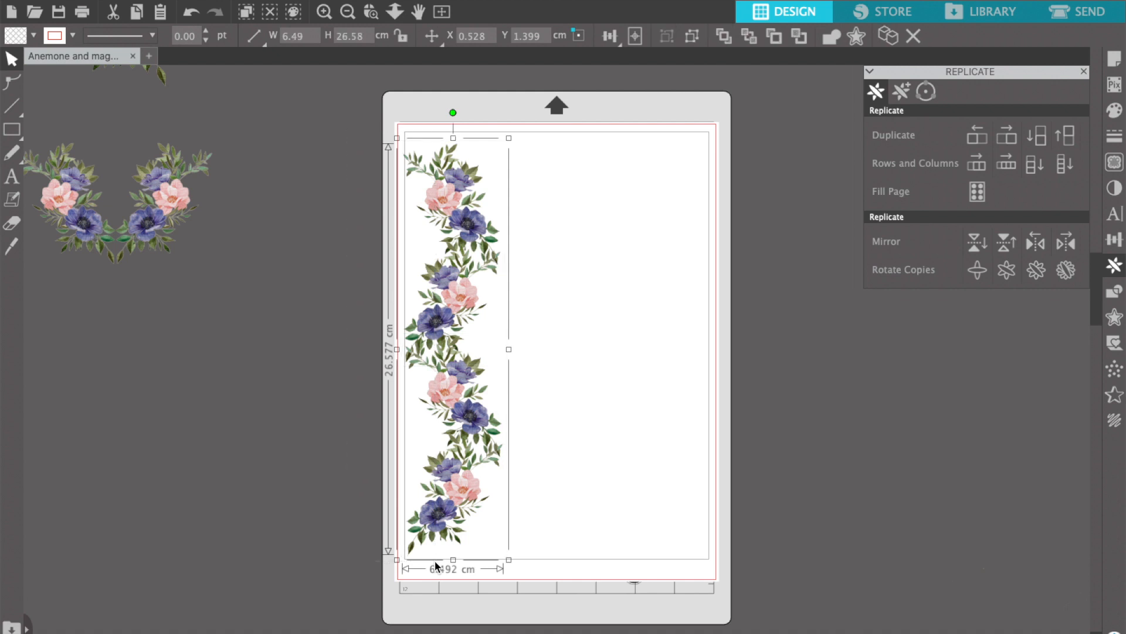
{"action": "key", "text": "ctrl+d"}
{"action": "left_click_drag", "start_coordinate": [490, 532], "coordinate": [305, 498]}
{"action": "left_click", "coordinate": [467, 518]}
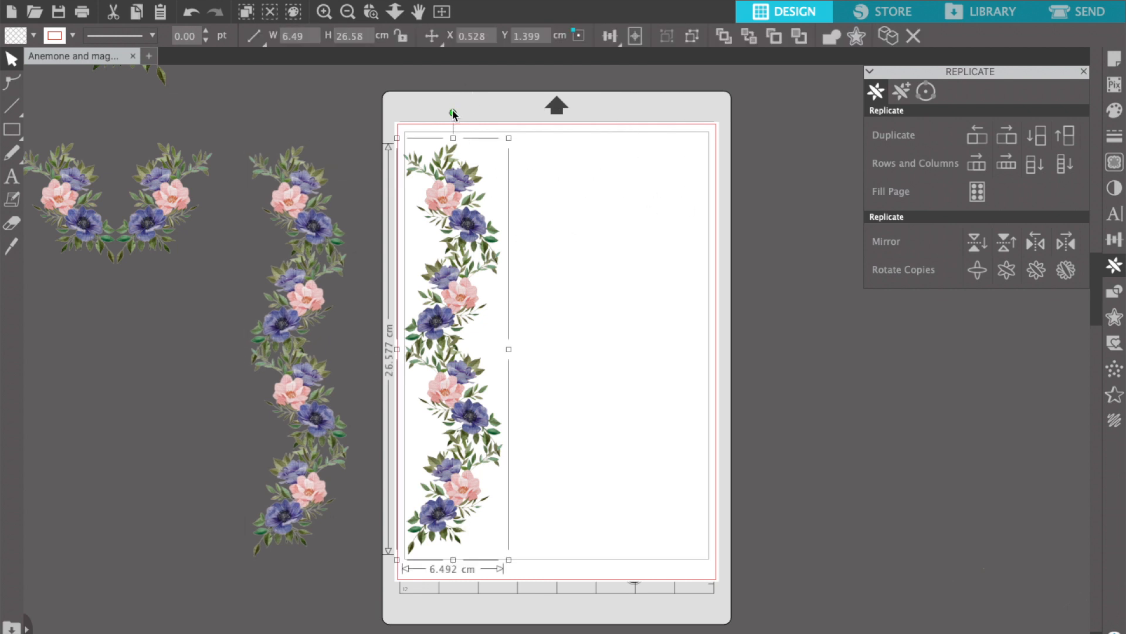
{"action": "left_click", "coordinate": [453, 110]}
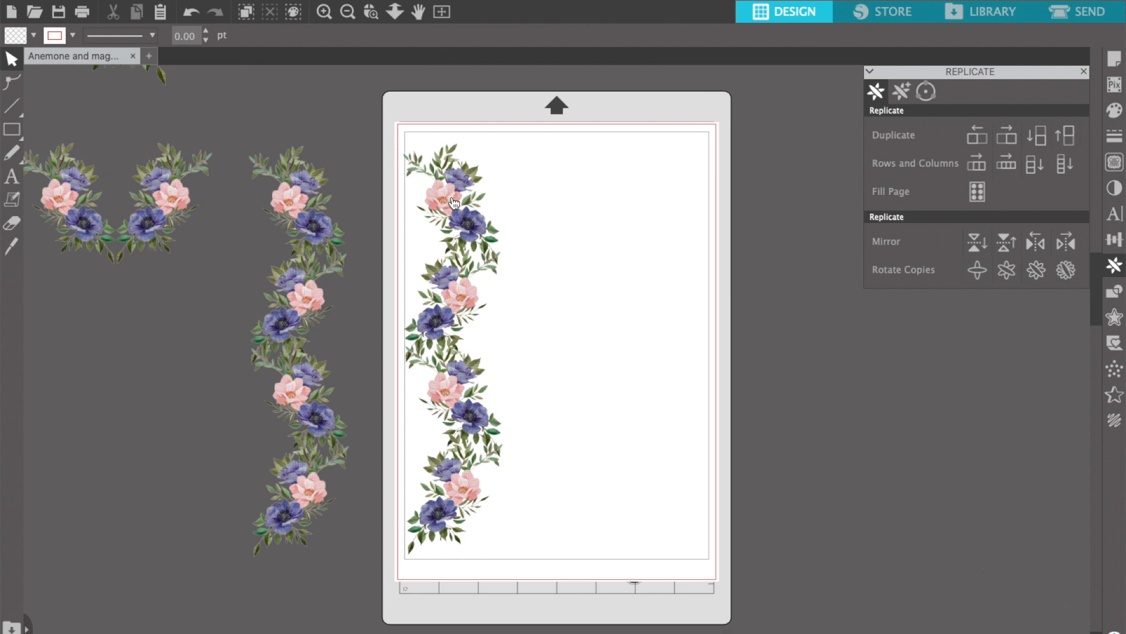
{"action": "left_click", "coordinate": [479, 264]}
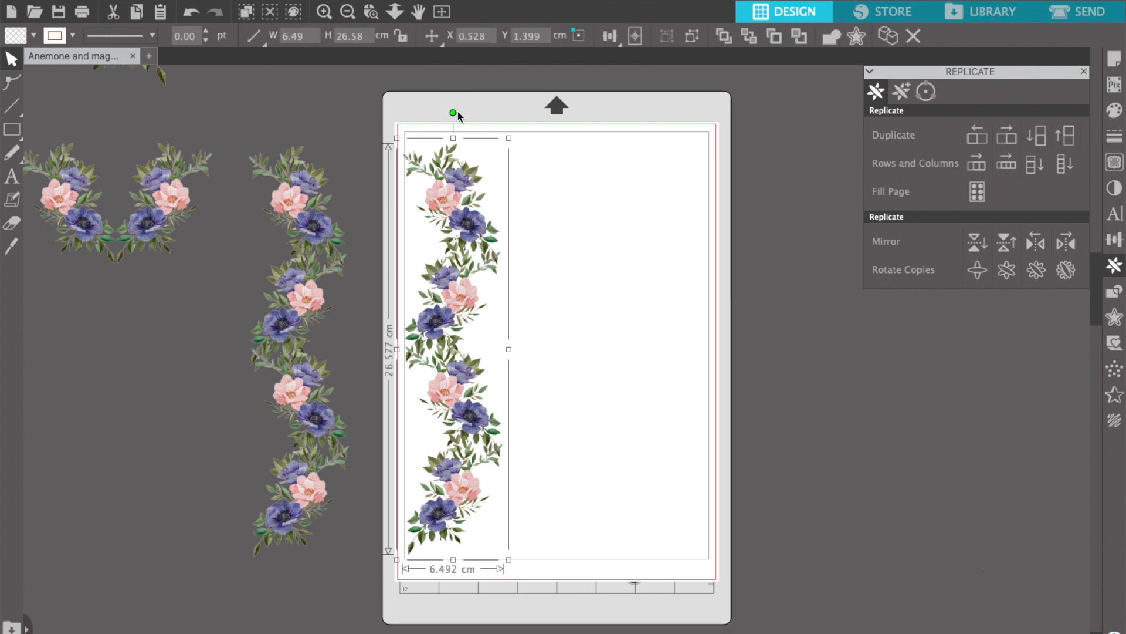
{"action": "left_click_drag", "start_coordinate": [453, 112], "coordinate": [346, 372]}
{"action": "key", "text": "ctrl+z"}
Step: Duplicate the full-height floral border to its right and move the copy closer so the leaves overlap
{"action": "left_click", "coordinate": [1114, 239]}
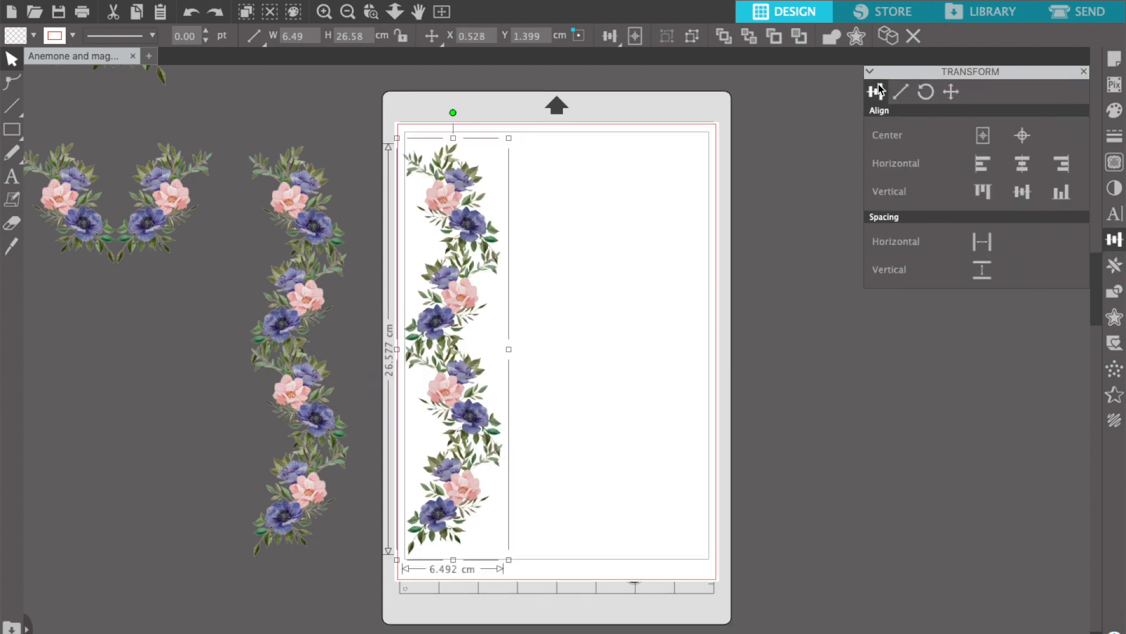
{"action": "left_click", "coordinate": [926, 91]}
{"action": "left_click", "coordinate": [1114, 265]}
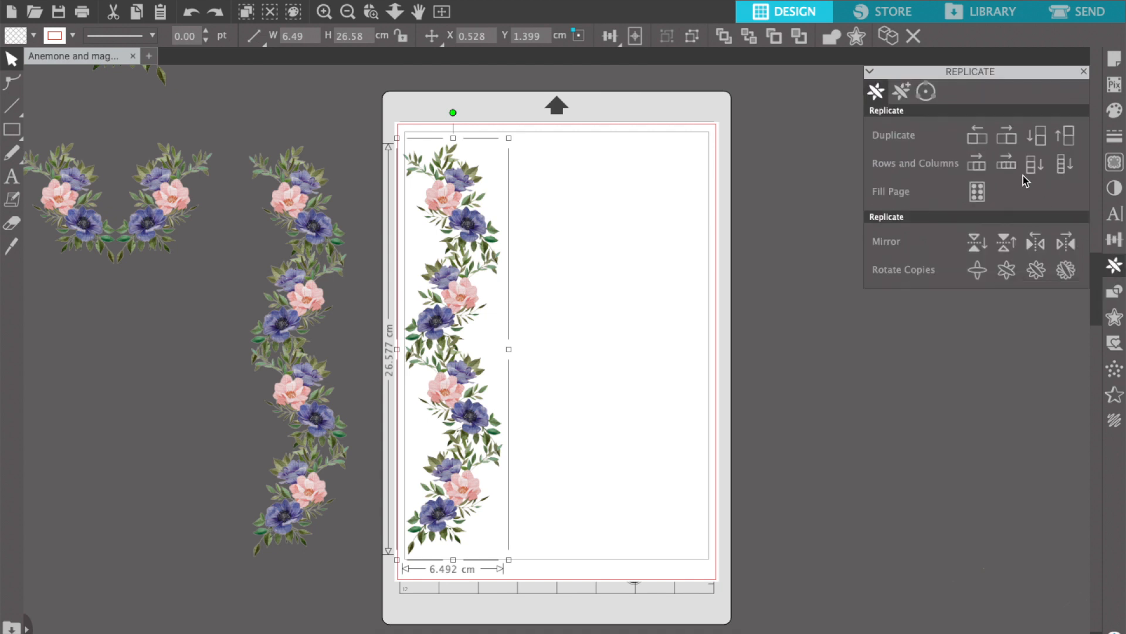
{"action": "left_click", "coordinate": [1013, 143]}
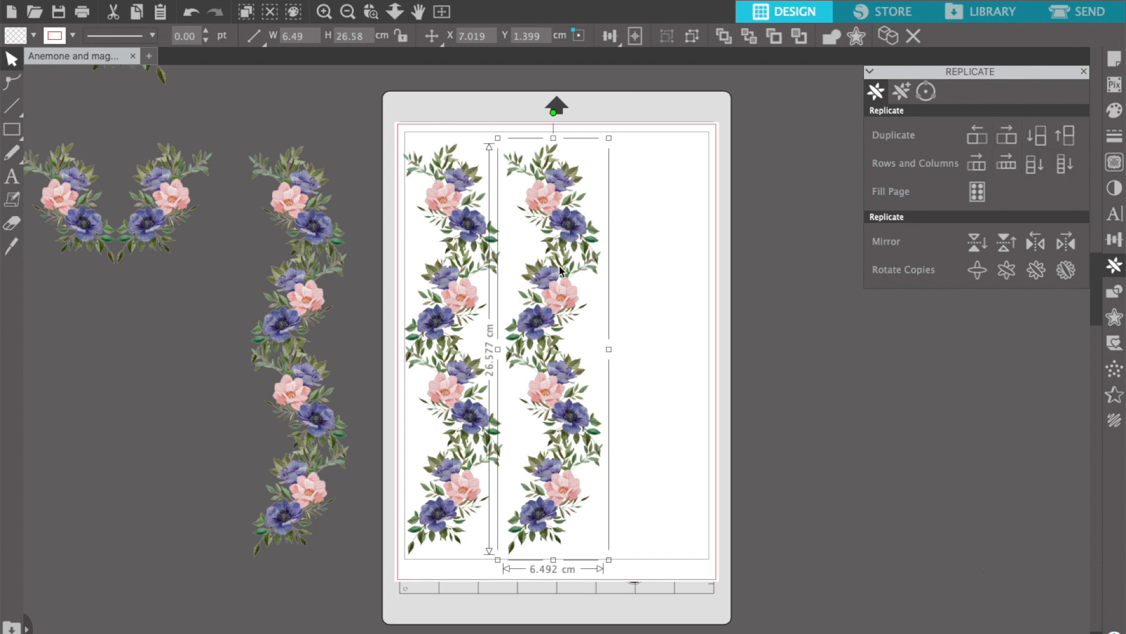
{"action": "left_click_drag", "start_coordinate": [541, 314], "coordinate": [510, 309]}
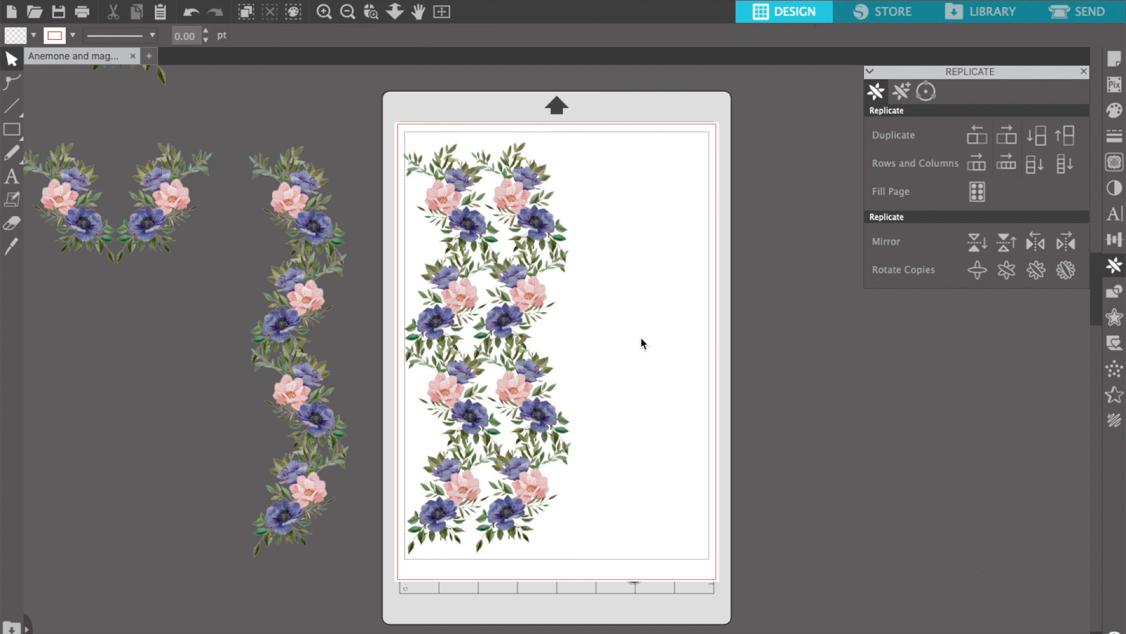
{"action": "left_click_drag", "start_coordinate": [670, 380], "coordinate": [441, 375]}
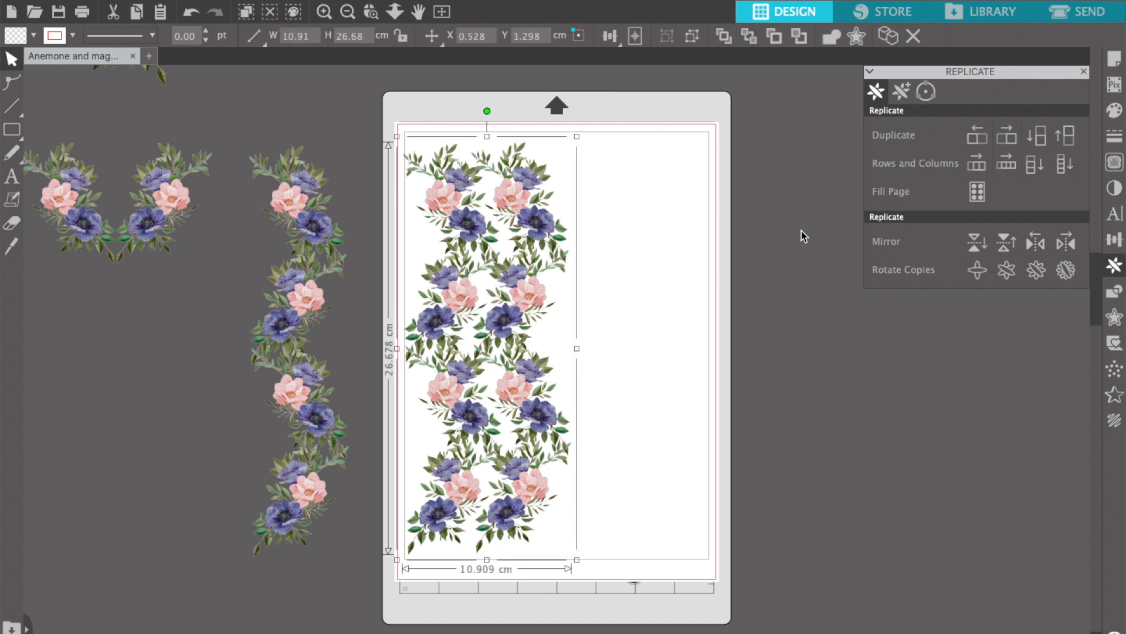
{"action": "left_click", "coordinate": [1016, 136]}
{"action": "left_click_drag", "start_coordinate": [688, 418], "coordinate": [659, 414]}
{"action": "key", "text": "ctrl+z"}
{"action": "key", "text": "ctrl+z"}
Step: Add further copies of the border strip to the right until five strips extend across the page
{"action": "left_click", "coordinate": [640, 461]}
{"action": "left_click", "coordinate": [543, 452]}
{"action": "left_click", "coordinate": [1006, 144]}
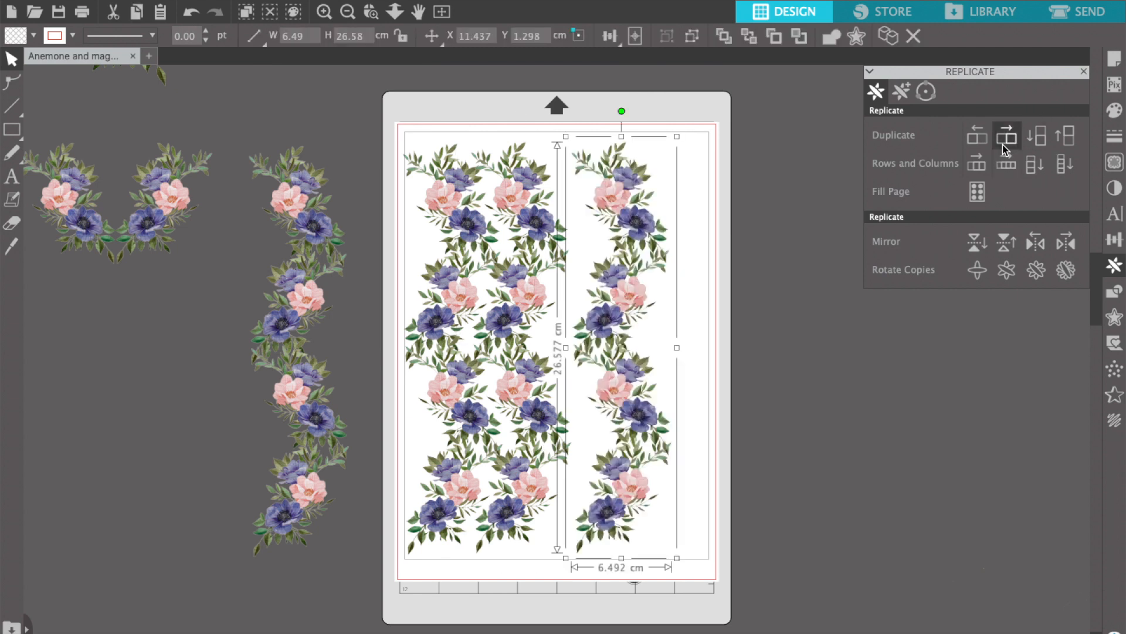
{"action": "left_click", "coordinate": [1005, 146]}
Step: Align all five border strips on their vertical centres and space them evenly in the horizontal direction
{"action": "left_click_drag", "start_coordinate": [818, 382], "coordinate": [442, 393]}
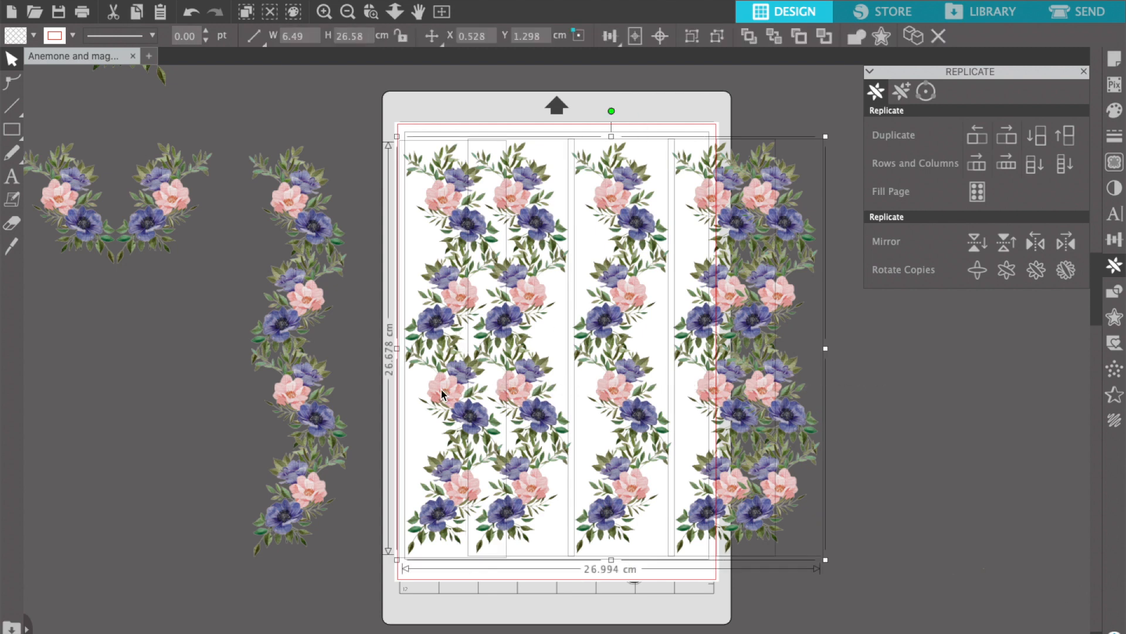
{"action": "left_click", "coordinate": [1114, 239]}
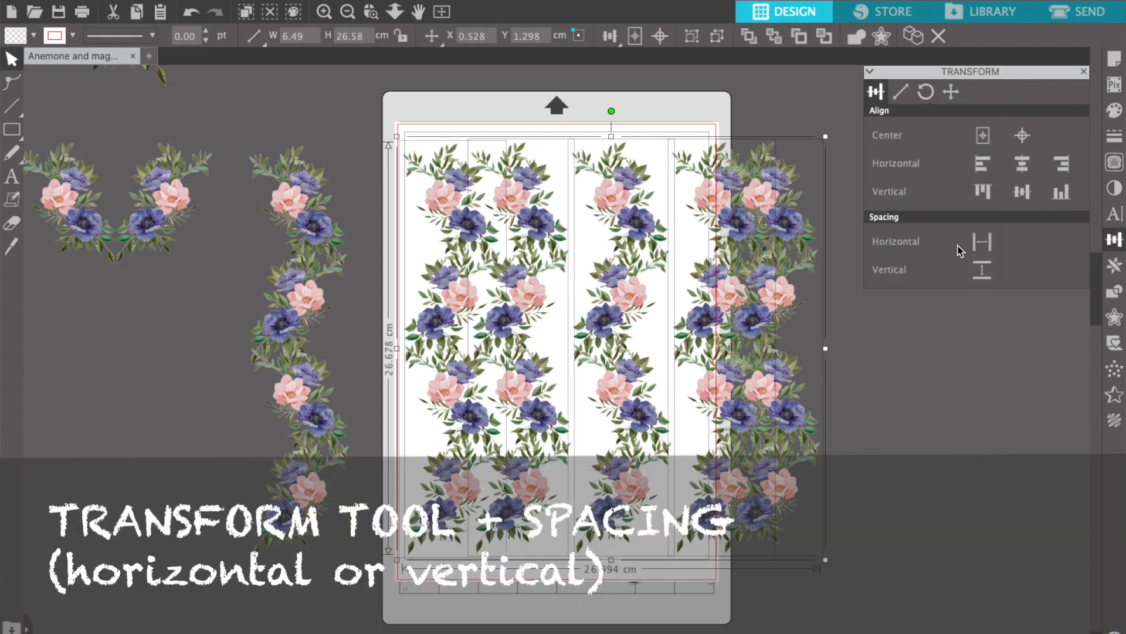
{"action": "left_click", "coordinate": [1022, 191]}
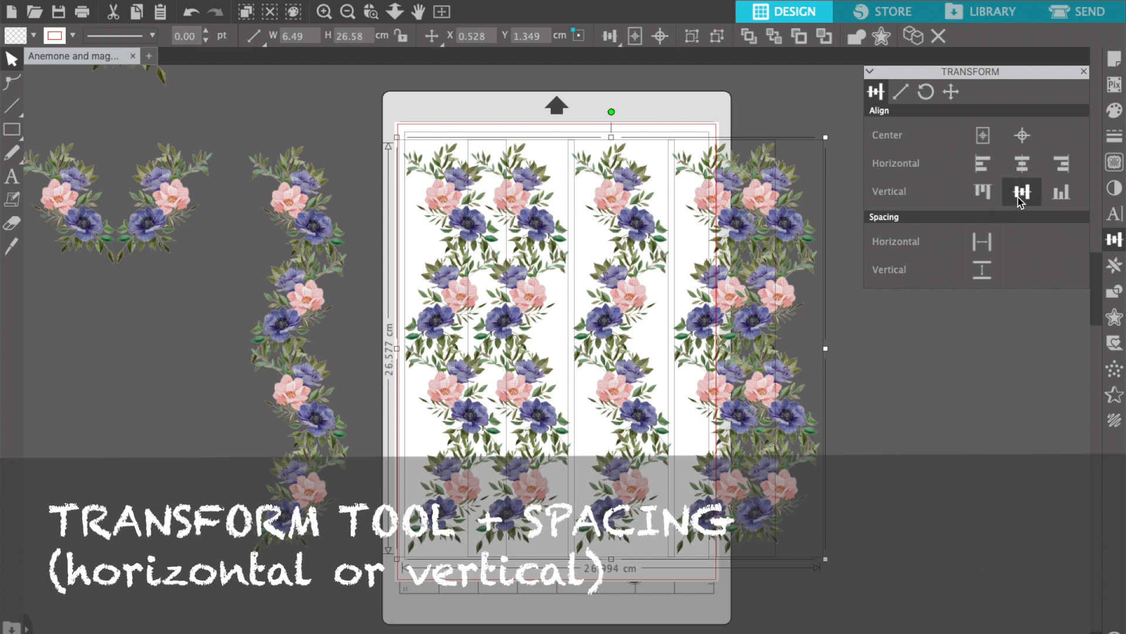
{"action": "left_click", "coordinate": [982, 242]}
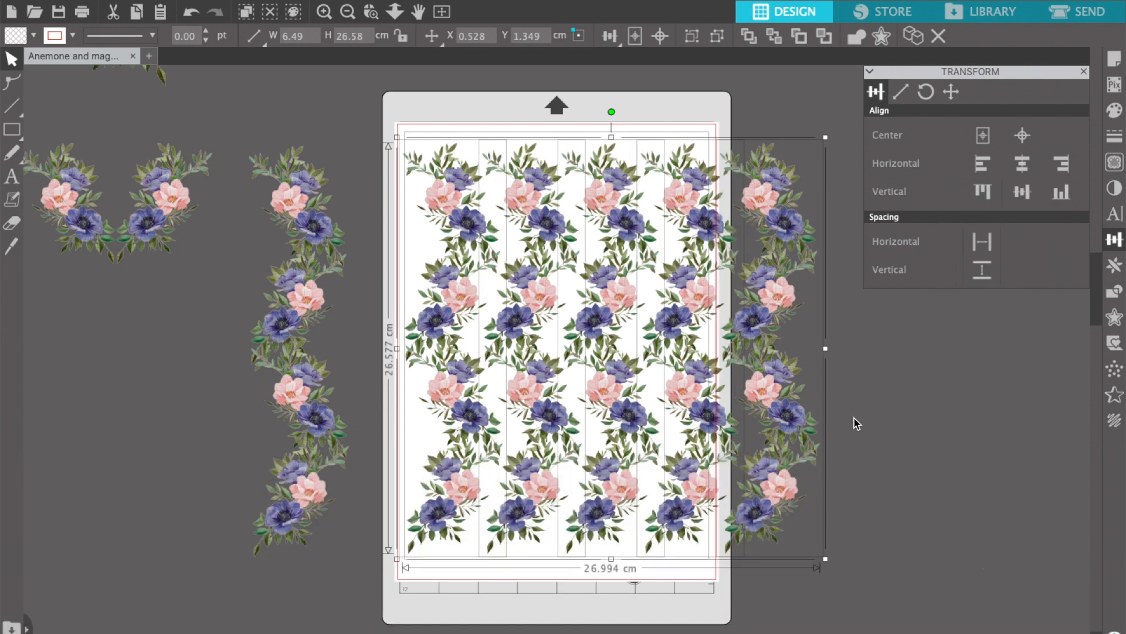
Step: Move the rightmost strip inward and redistribute all five strips evenly in the horizontal direction
{"action": "left_click", "coordinate": [854, 418]}
{"action": "left_click_drag", "start_coordinate": [799, 421], "coordinate": [772, 421]}
{"action": "left_click_drag", "start_coordinate": [874, 415], "coordinate": [448, 402]}
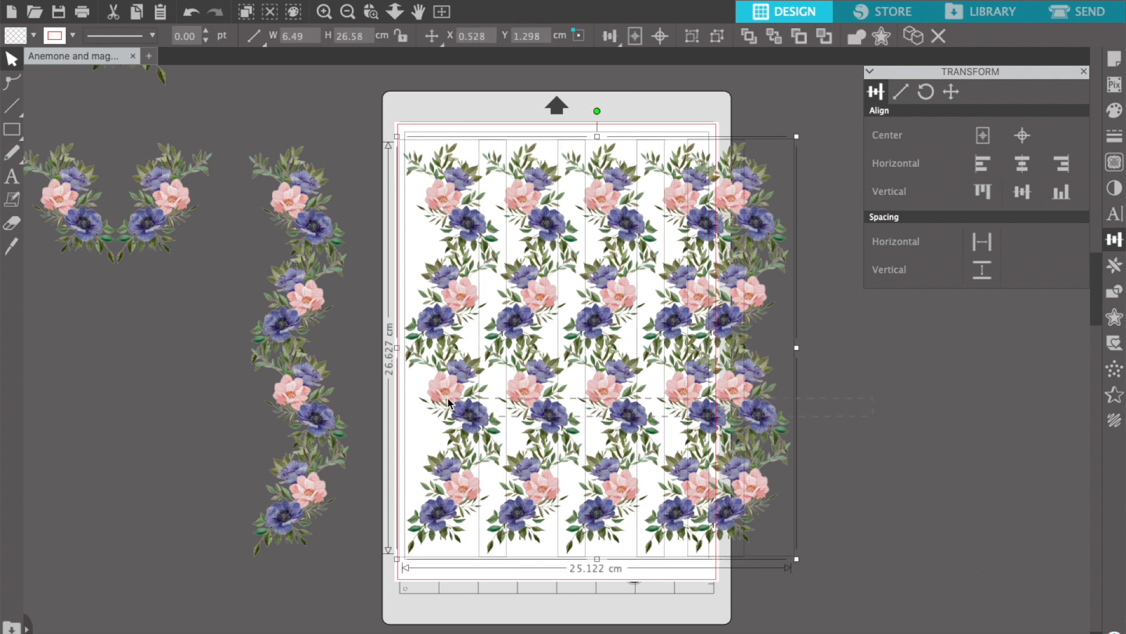
{"action": "left_click", "coordinate": [978, 242]}
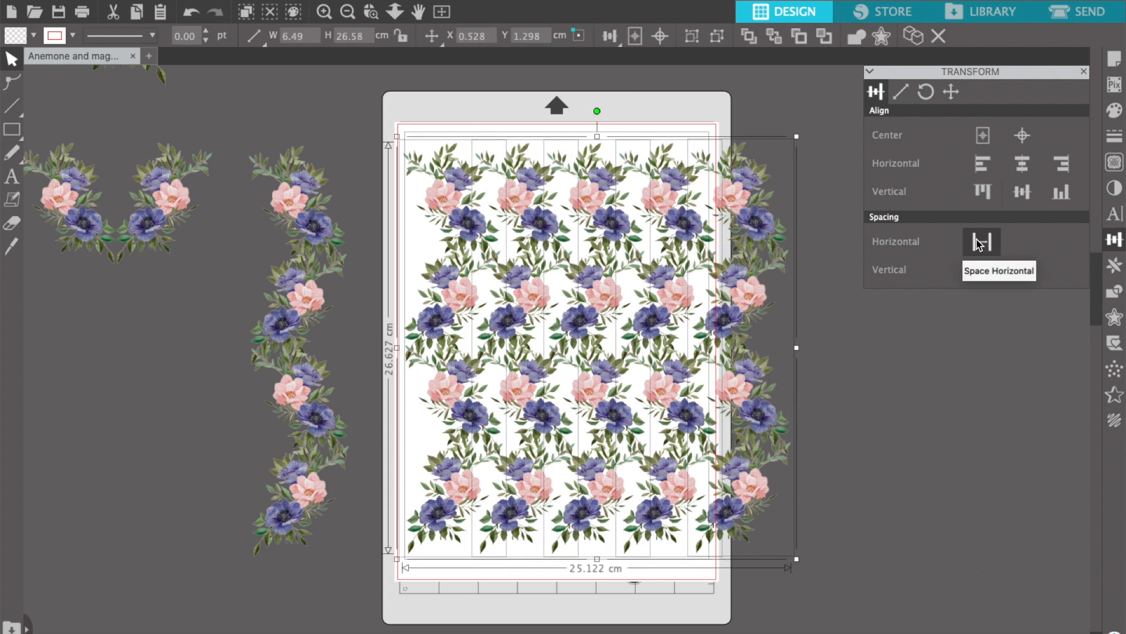
Step: Shift the five strips left so they overhang both page edges, and group them into one pattern
{"action": "left_click", "coordinate": [907, 439]}
{"action": "left_click_drag", "start_coordinate": [907, 439], "coordinate": [435, 418]}
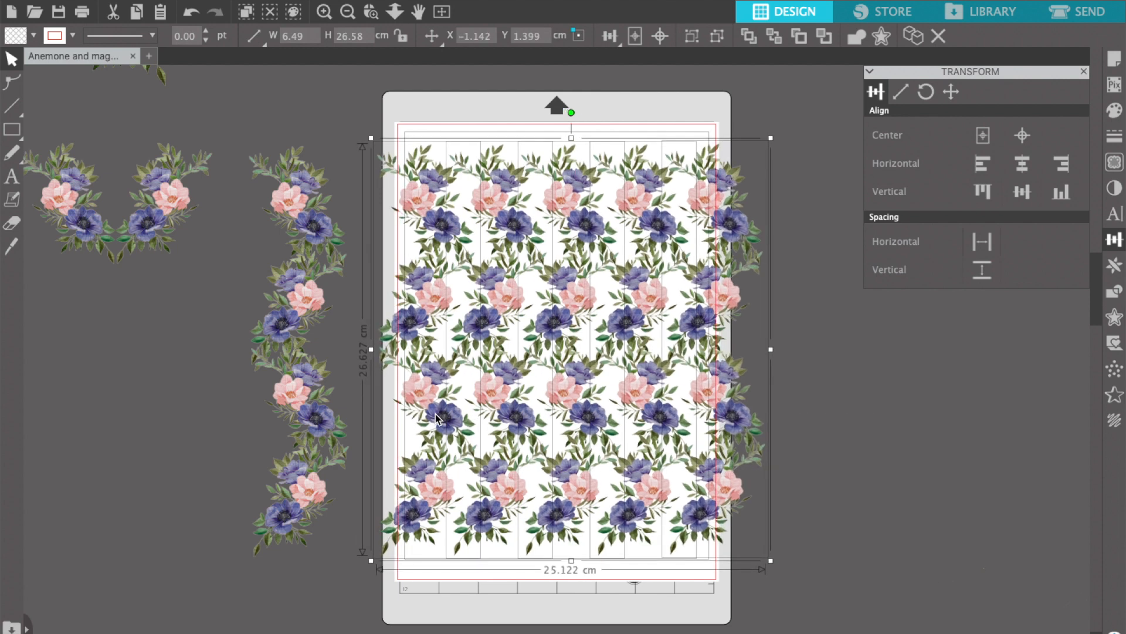
{"action": "key", "text": "ctrl+g"}
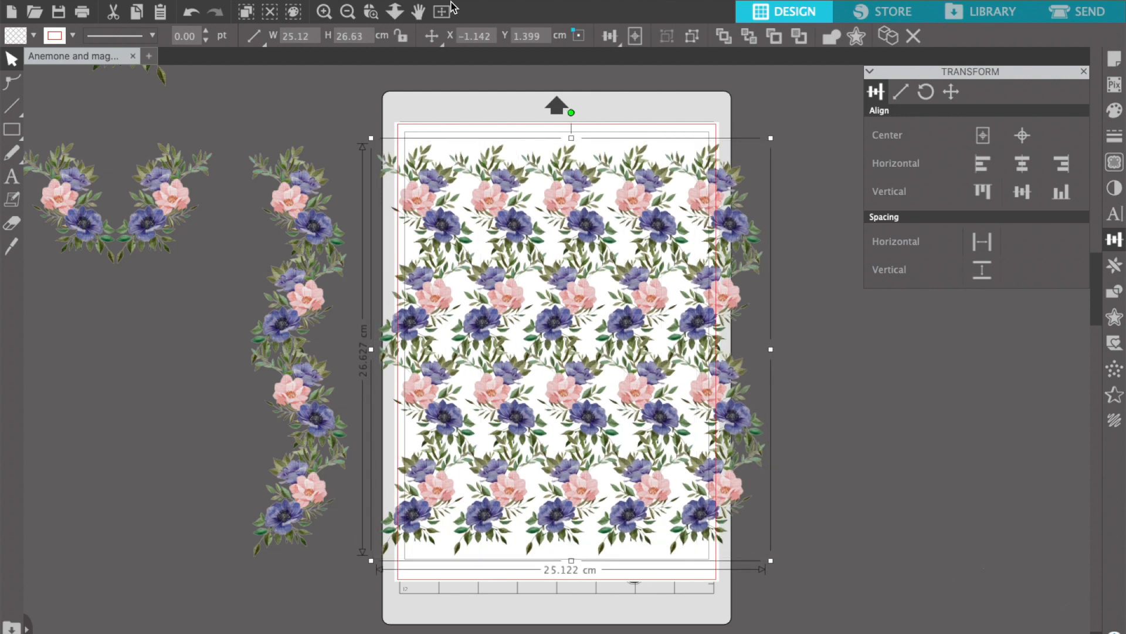
Step: Duplicate the grouped floral pattern and place the copy off the page, below it
{"action": "left_click", "coordinate": [347, 13]}
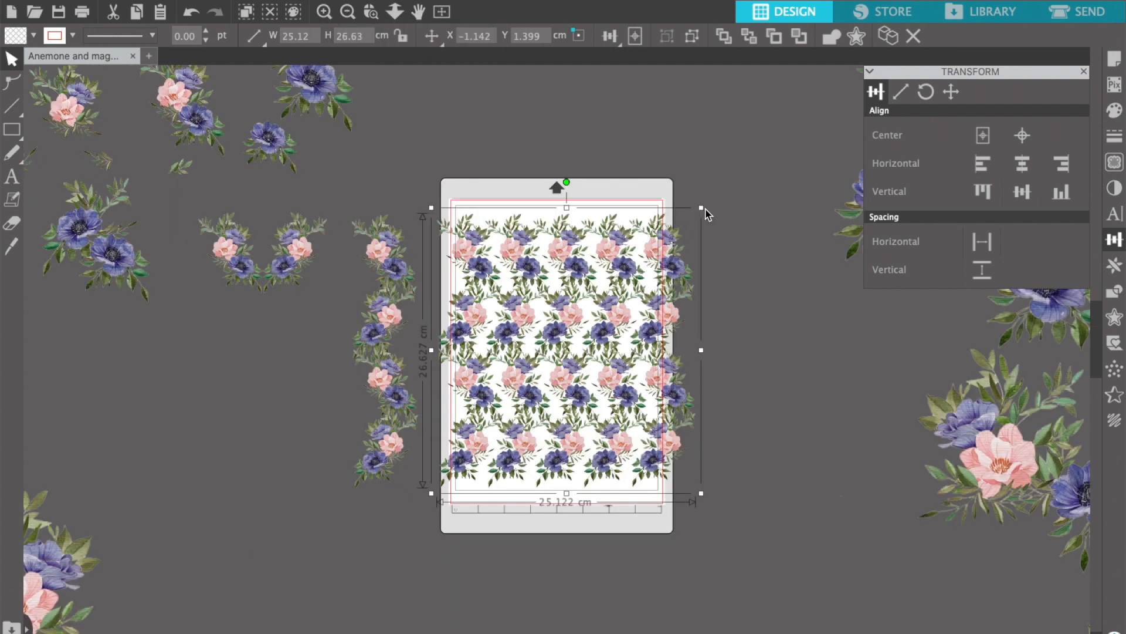
{"action": "key", "text": "ctrl+d"}
{"action": "left_click_drag", "start_coordinate": [641, 356], "coordinate": [567, 623]}
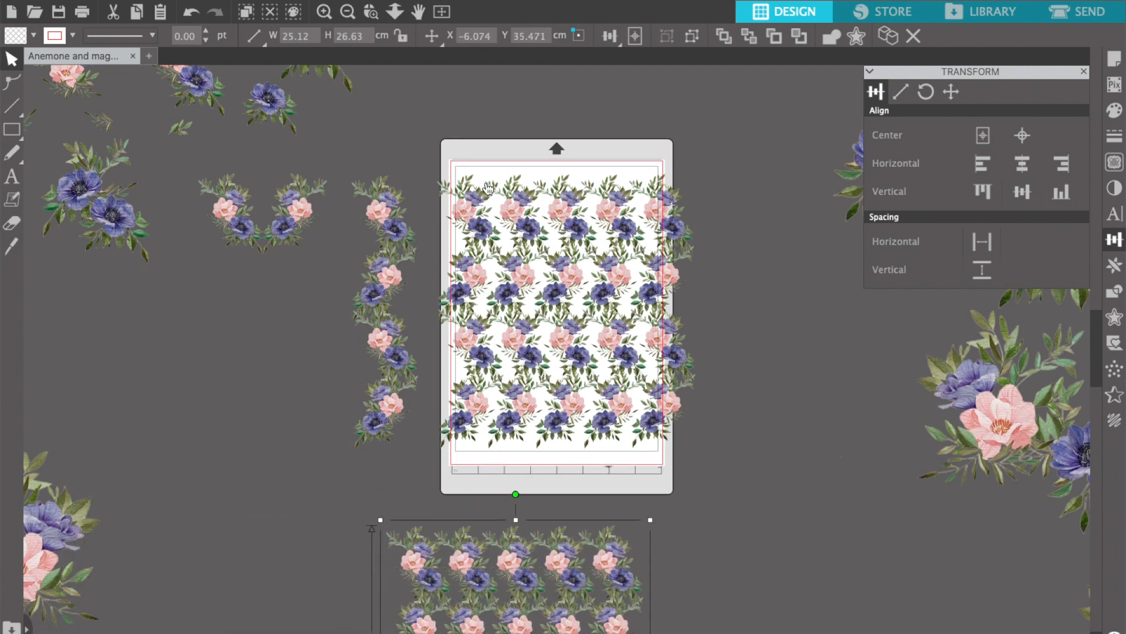
Step: Ungroup the floral pattern on the page back into its separate vertical strips
{"action": "left_click", "coordinate": [441, 12]}
{"action": "left_click", "coordinate": [536, 334]}
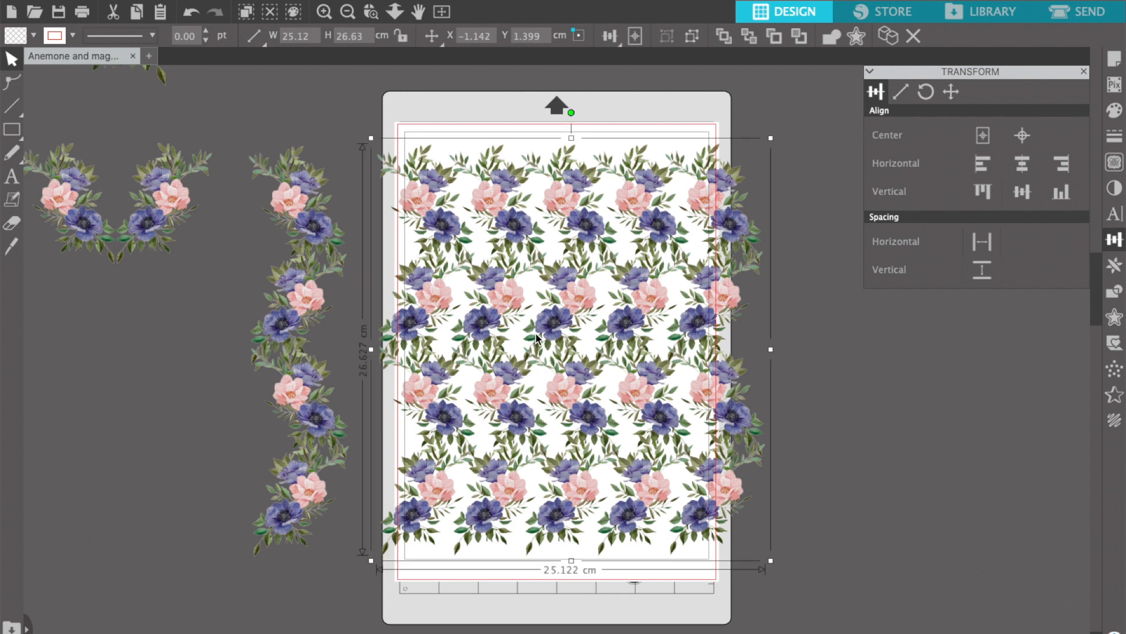
{"action": "right_click", "coordinate": [536, 334]}
{"action": "left_click", "coordinate": [566, 571]}
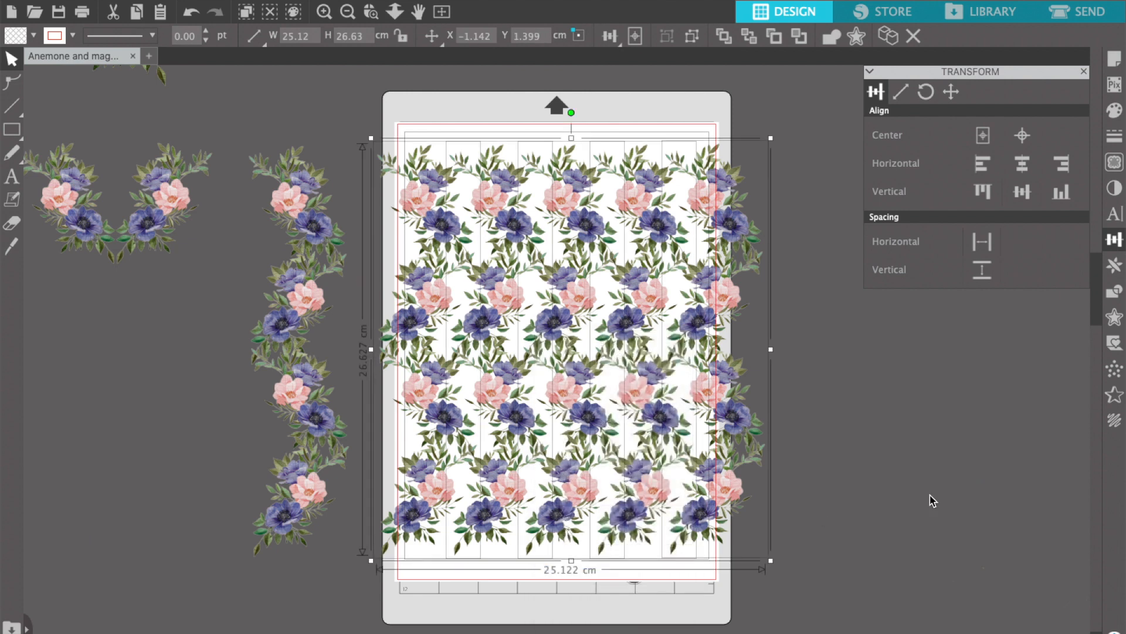
Step: Move the rightmost strip inward to the page edge and space the five strips evenly for a denser pattern
{"action": "left_click", "coordinate": [786, 458]}
{"action": "left_click_drag", "start_coordinate": [754, 441], "coordinate": [425, 395]}
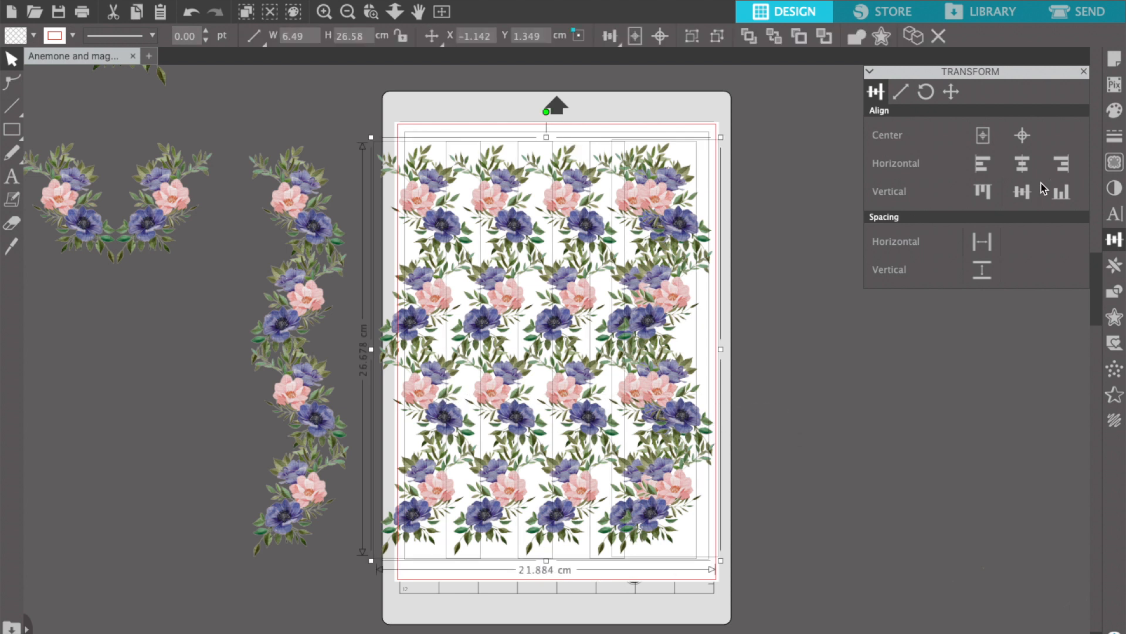
{"action": "left_click", "coordinate": [983, 245]}
{"action": "left_click", "coordinate": [781, 422]}
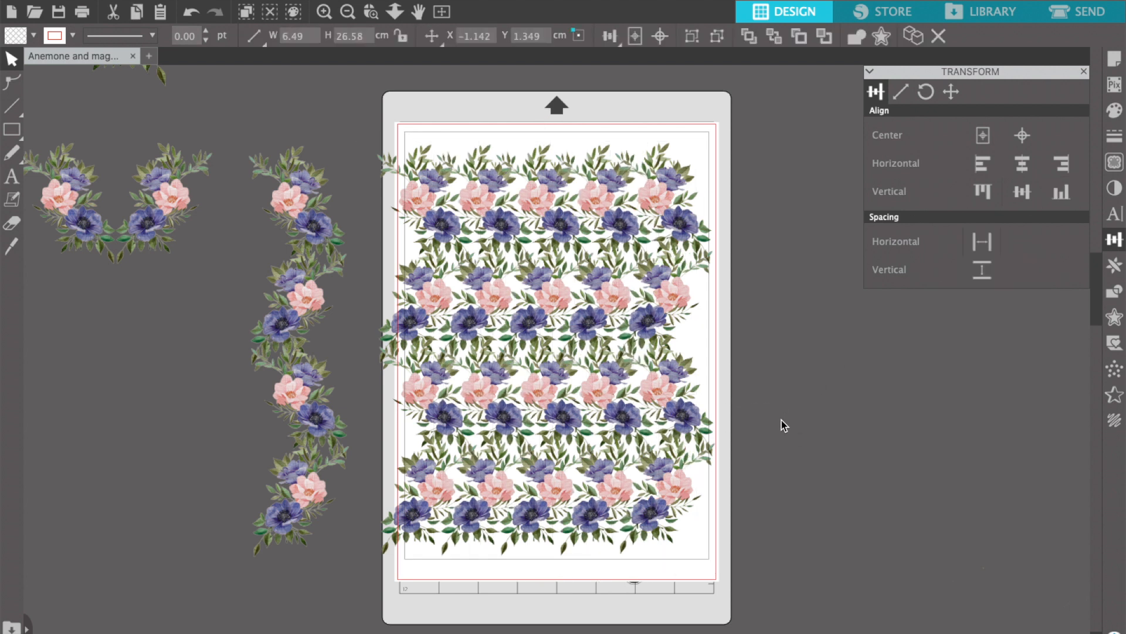
Step: Check the denser pattern up close, then select its five strips and group them
{"action": "left_click", "coordinate": [374, 21]}
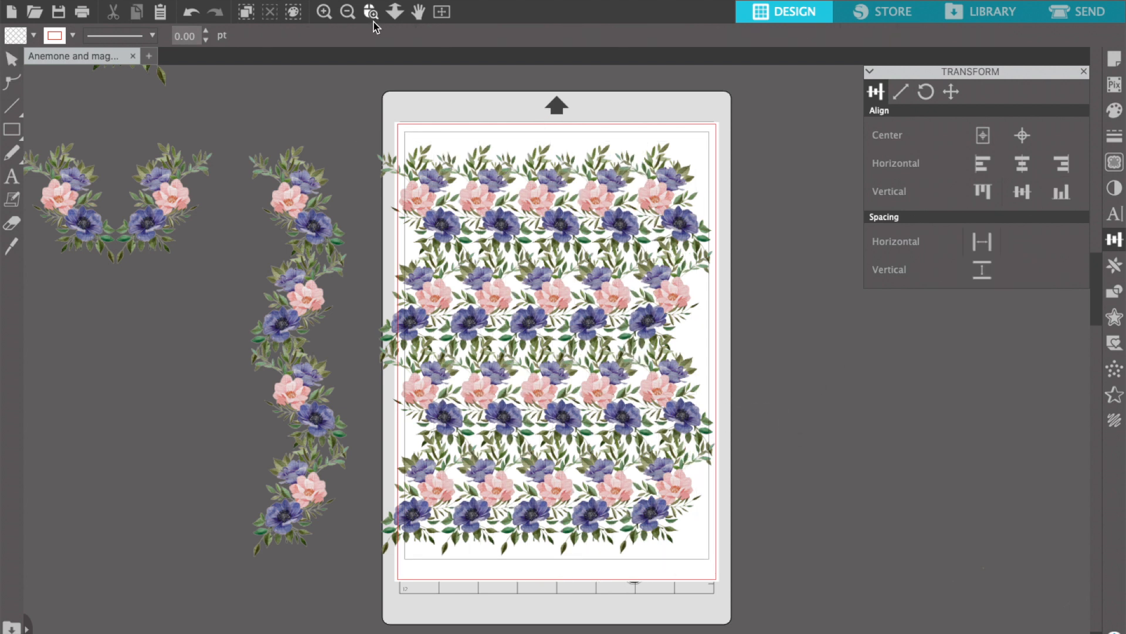
{"action": "left_click_drag", "start_coordinate": [733, 368], "coordinate": [734, 370]}
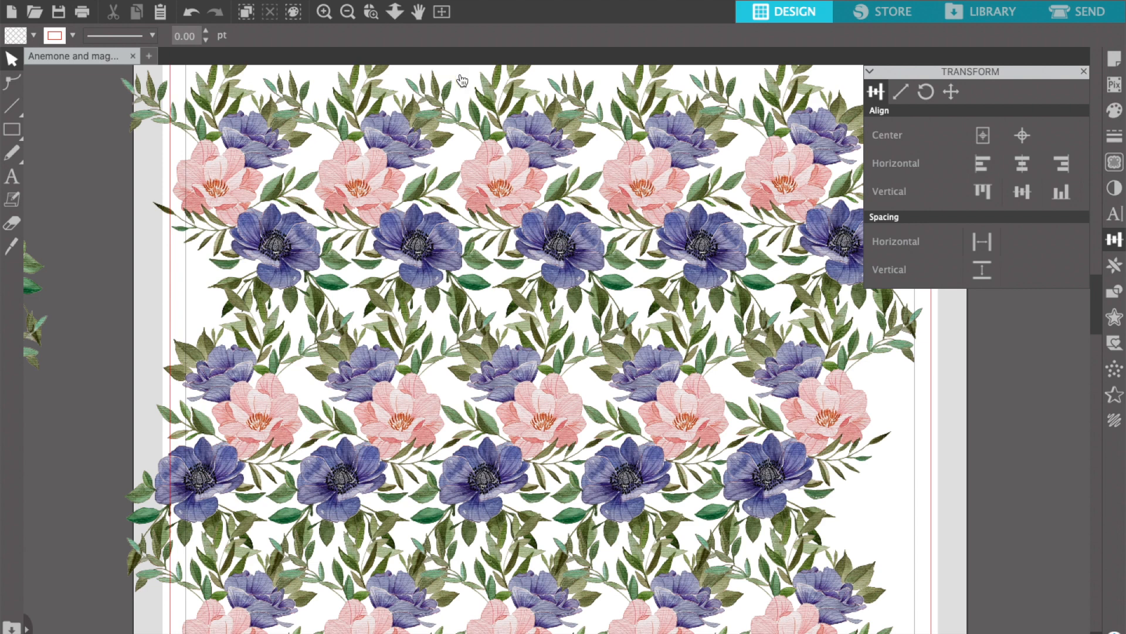
{"action": "left_click", "coordinate": [441, 13]}
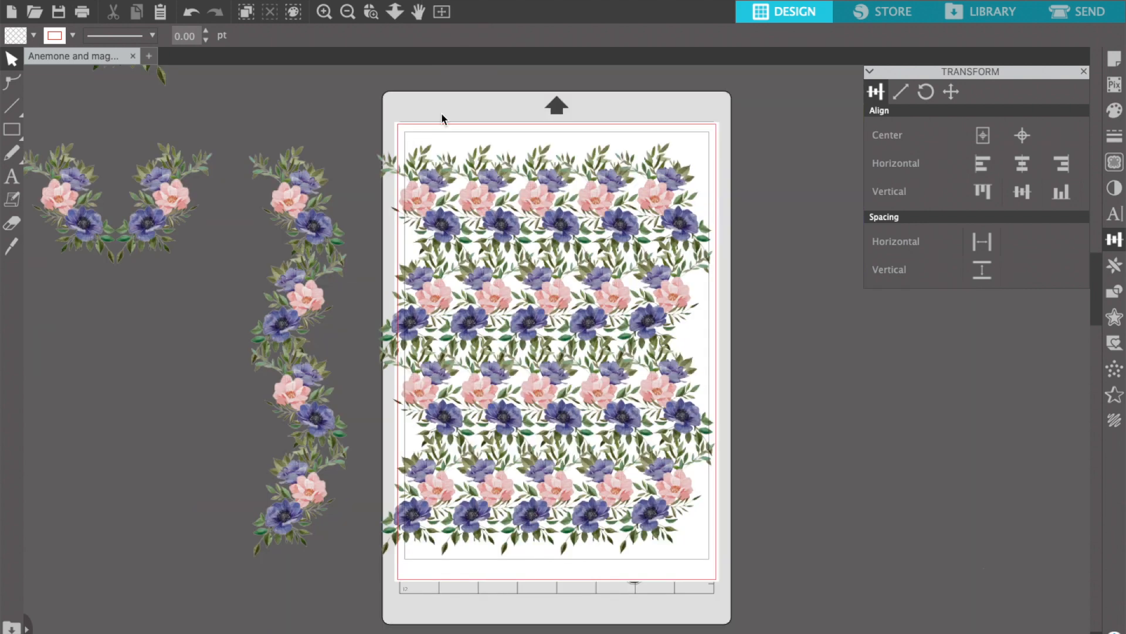
{"action": "left_click_drag", "start_coordinate": [389, 130], "coordinate": [725, 578]}
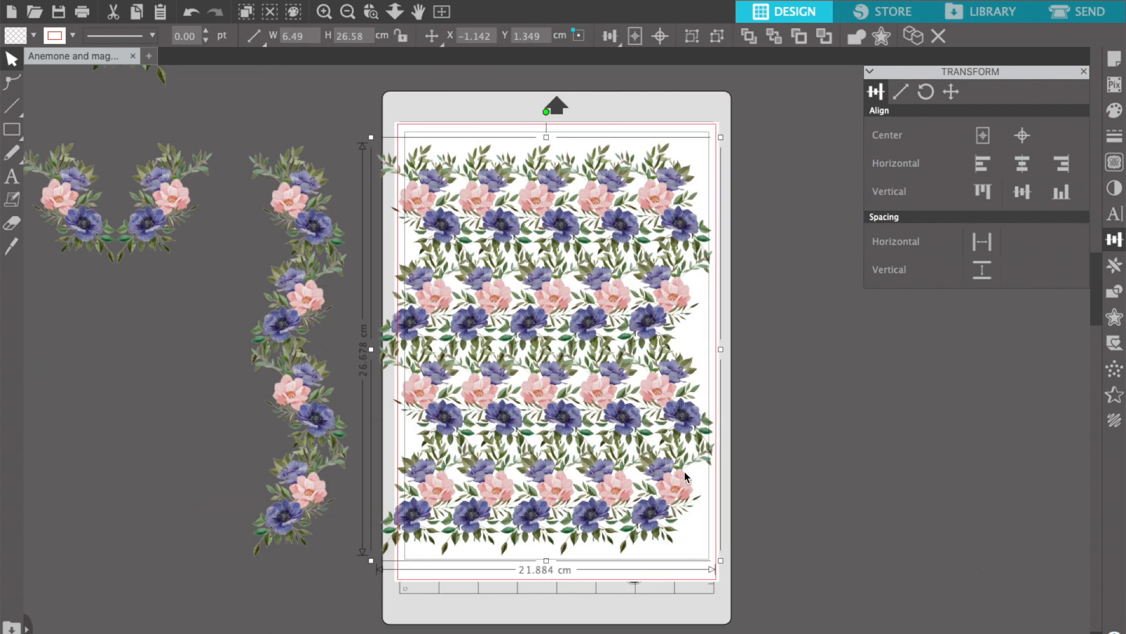
Step: Place the wider-spaced pattern to the right of the denser one to compare them side by side
{"action": "scroll", "coordinate": [511, 577], "scroll_direction": "down", "scroll_amount": 4}
{"action": "left_click_drag", "start_coordinate": [497, 608], "coordinate": [904, 79]}
{"action": "key", "text": "Escape"}
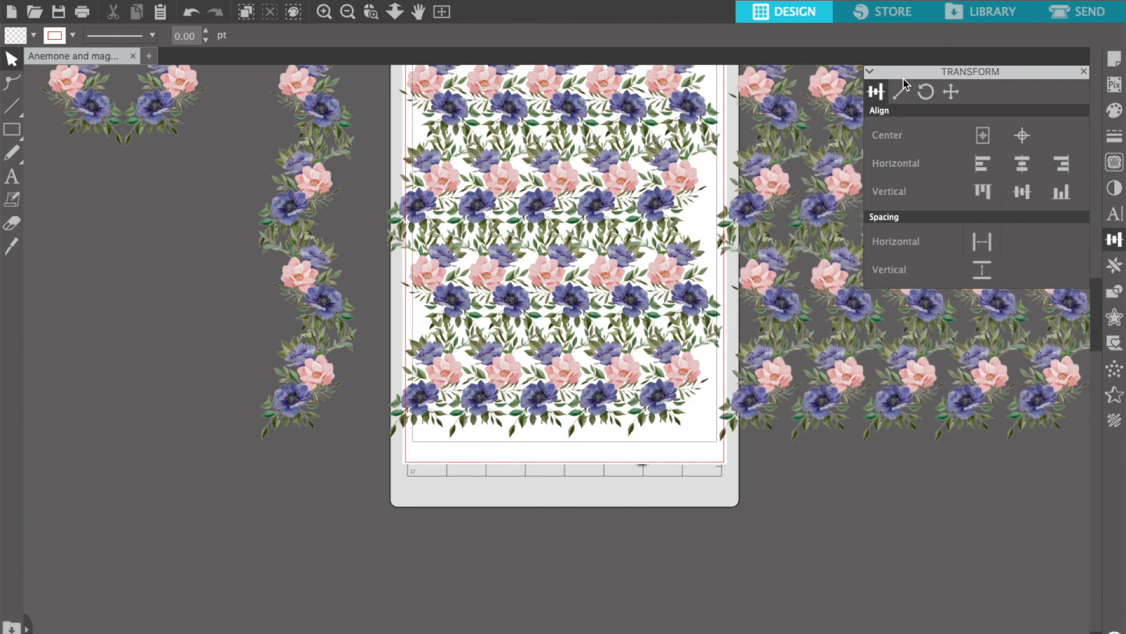
{"action": "scroll", "coordinate": [730, 276], "scroll_direction": "right", "scroll_amount": 3}
{"action": "scroll", "coordinate": [730, 276], "scroll_direction": "up", "scroll_amount": 2}
{"action": "scroll", "coordinate": [729, 276], "scroll_direction": "right", "scroll_amount": 3}
{"action": "scroll", "coordinate": [730, 275], "scroll_direction": "up", "scroll_amount": 2}
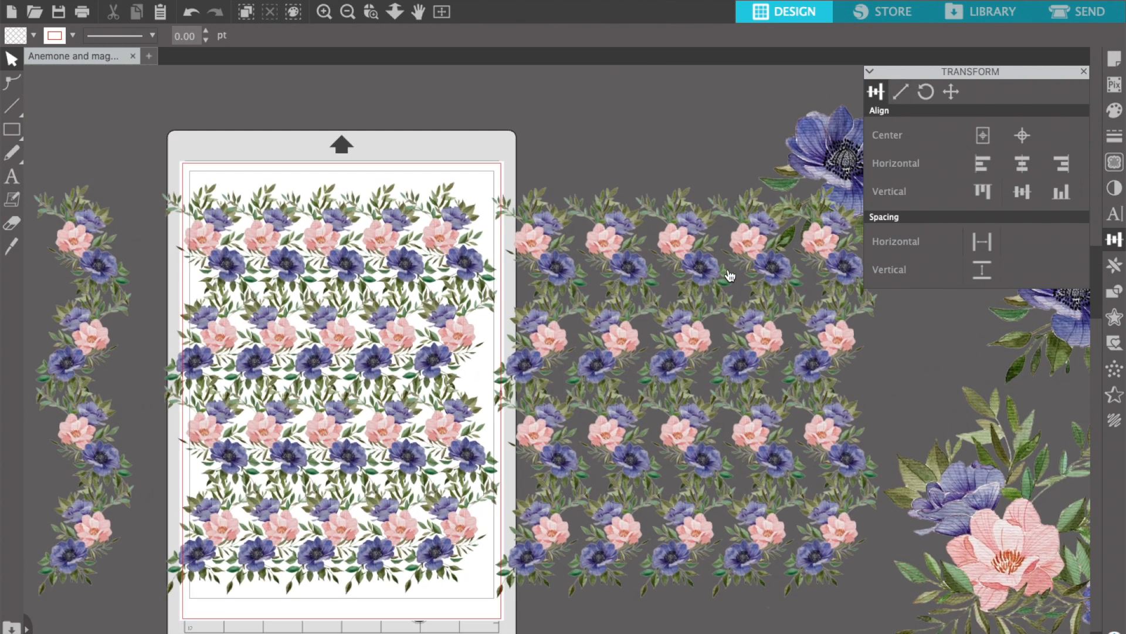
{"action": "left_click", "coordinate": [637, 350]}
{"action": "left_click_drag", "start_coordinate": [637, 351], "coordinate": [643, 351]}
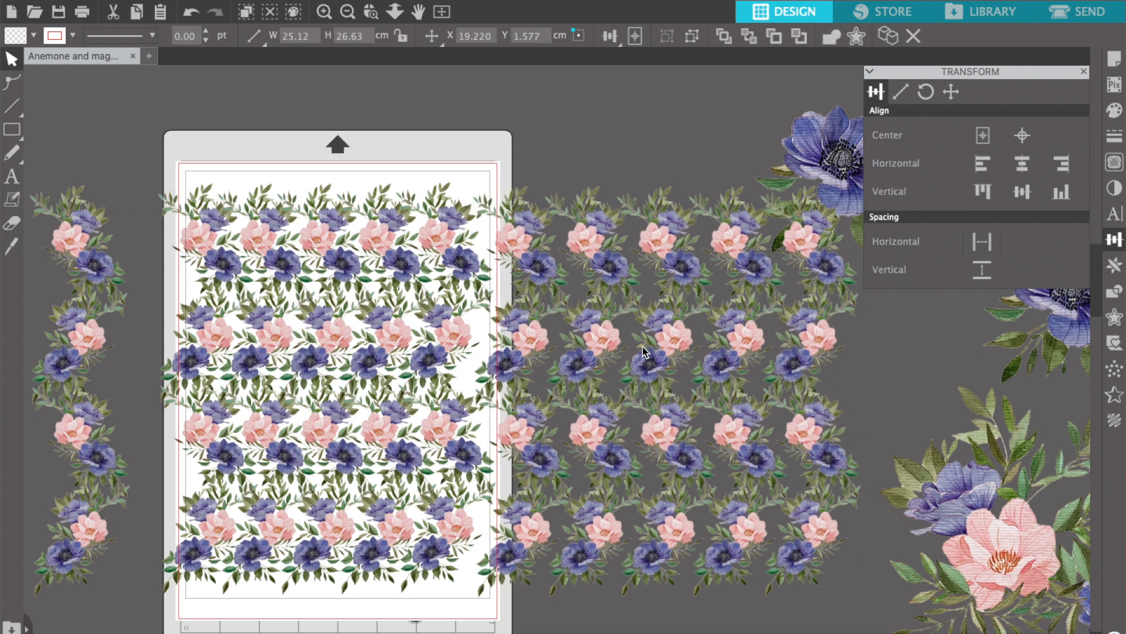
{"action": "key", "text": "Escape"}
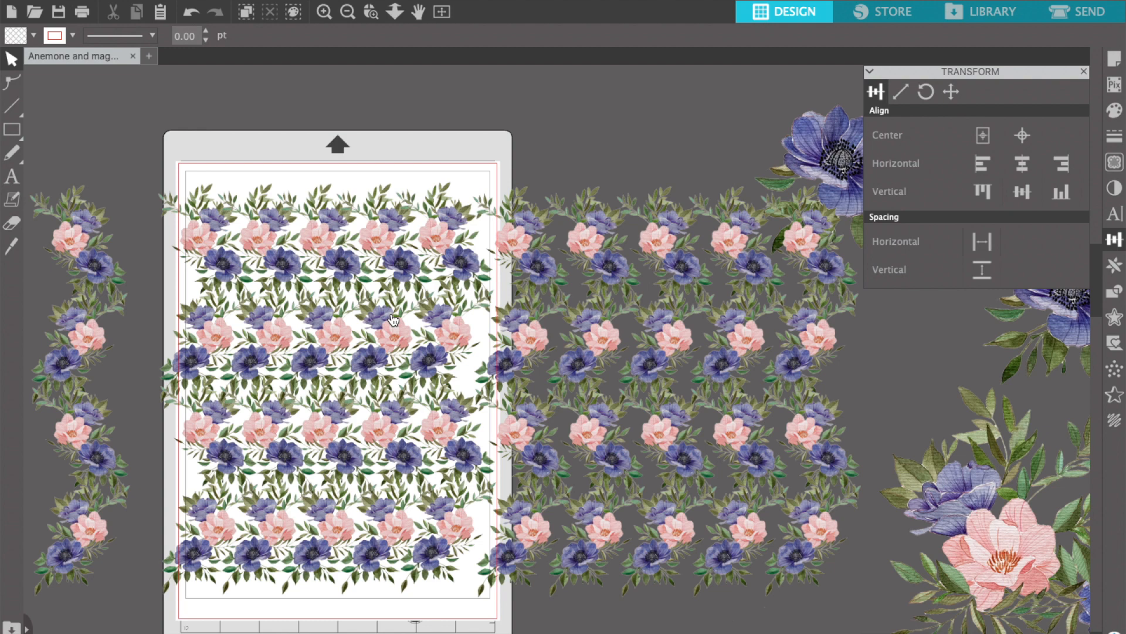
Step: Move the wider-spaced and the denser pattern off the page and place both below it
{"action": "left_click", "coordinate": [439, 11]}
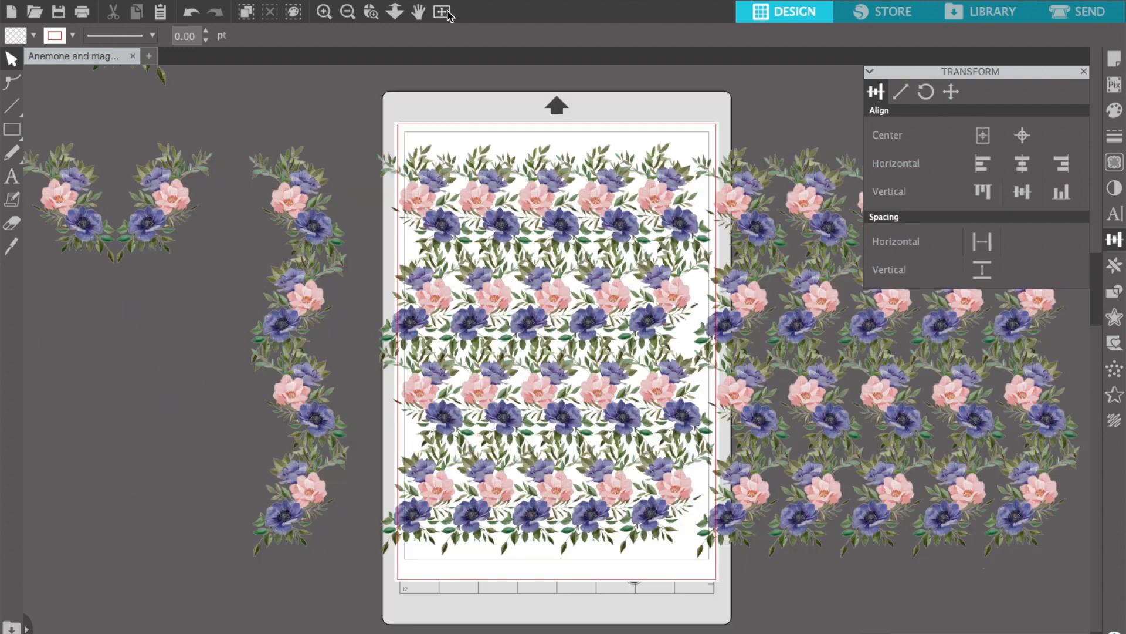
{"action": "left_click_drag", "start_coordinate": [888, 373], "coordinate": [485, 613]}
{"action": "left_click", "coordinate": [536, 265]}
{"action": "left_click_drag", "start_coordinate": [535, 265], "coordinate": [795, 625]}
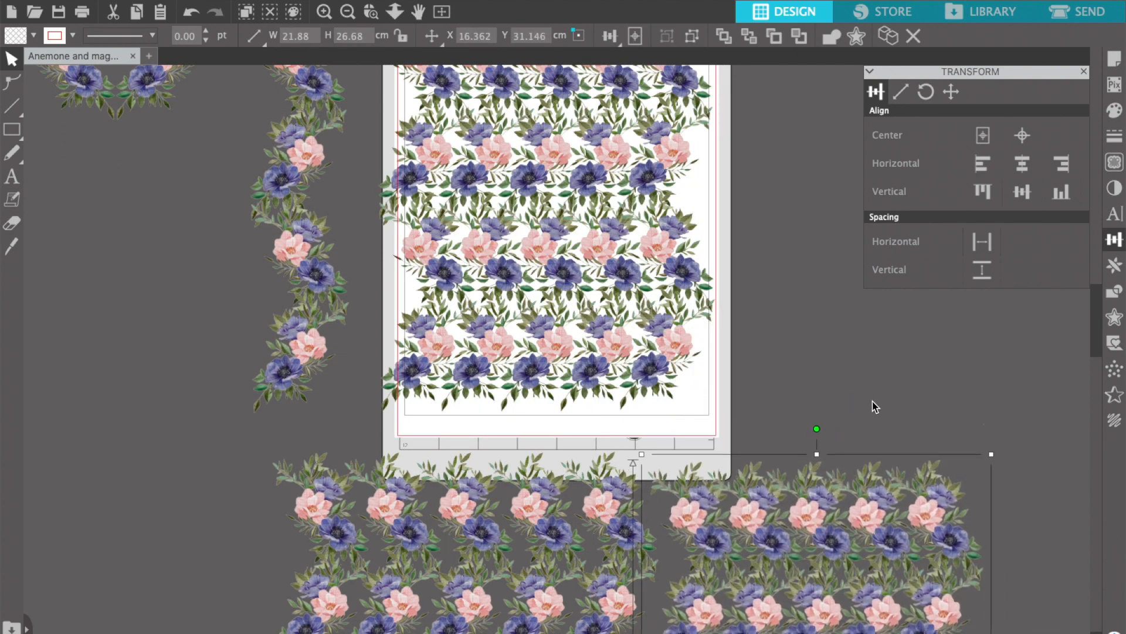
{"action": "left_click", "coordinate": [783, 373]}
Step: Bring the two-magnolia arrangement onto the page, scale it to about 6.66 cm wide and place it in the upper-left corner
{"action": "scroll", "coordinate": [524, 227], "scroll_direction": "up", "scroll_amount": 3}
{"action": "scroll", "coordinate": [523, 227], "scroll_direction": "up", "scroll_amount": 2}
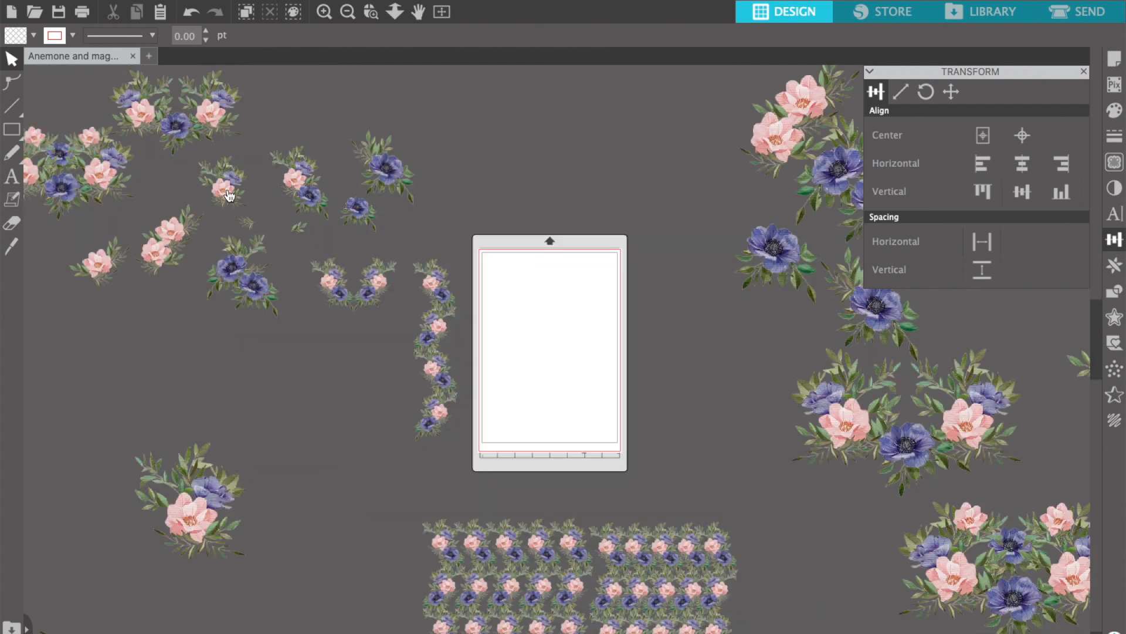
{"action": "left_click", "coordinate": [227, 196]}
{"action": "left_click", "coordinate": [154, 257]}
{"action": "left_click_drag", "start_coordinate": [151, 257], "coordinate": [498, 296]}
{"action": "left_click", "coordinate": [441, 12]}
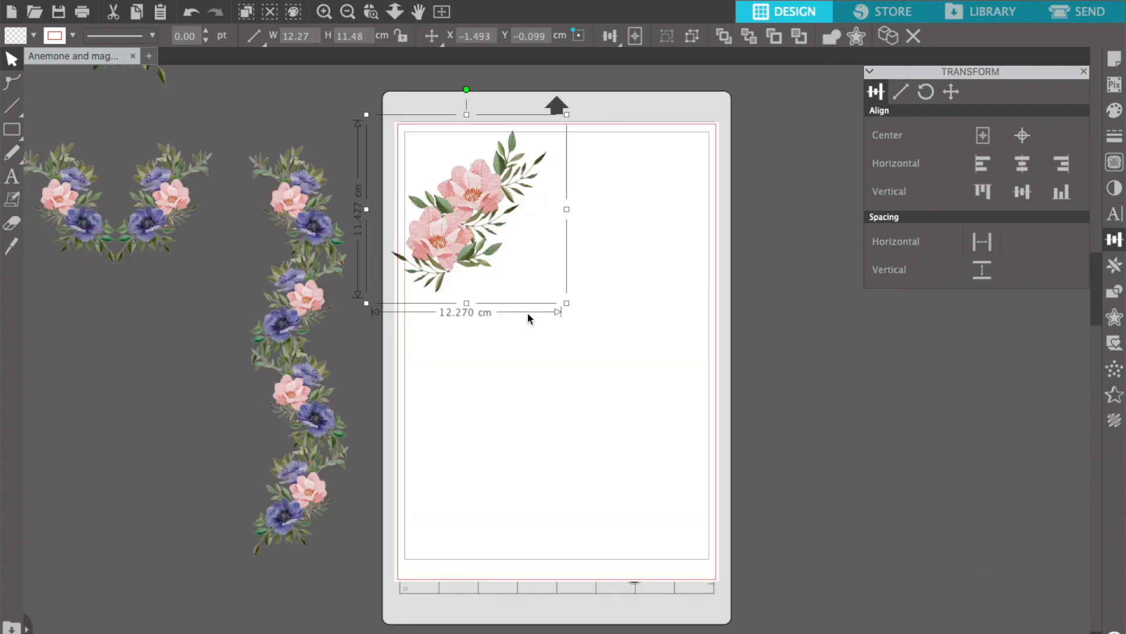
{"action": "left_click_drag", "start_coordinate": [567, 113], "coordinate": [473, 186]}
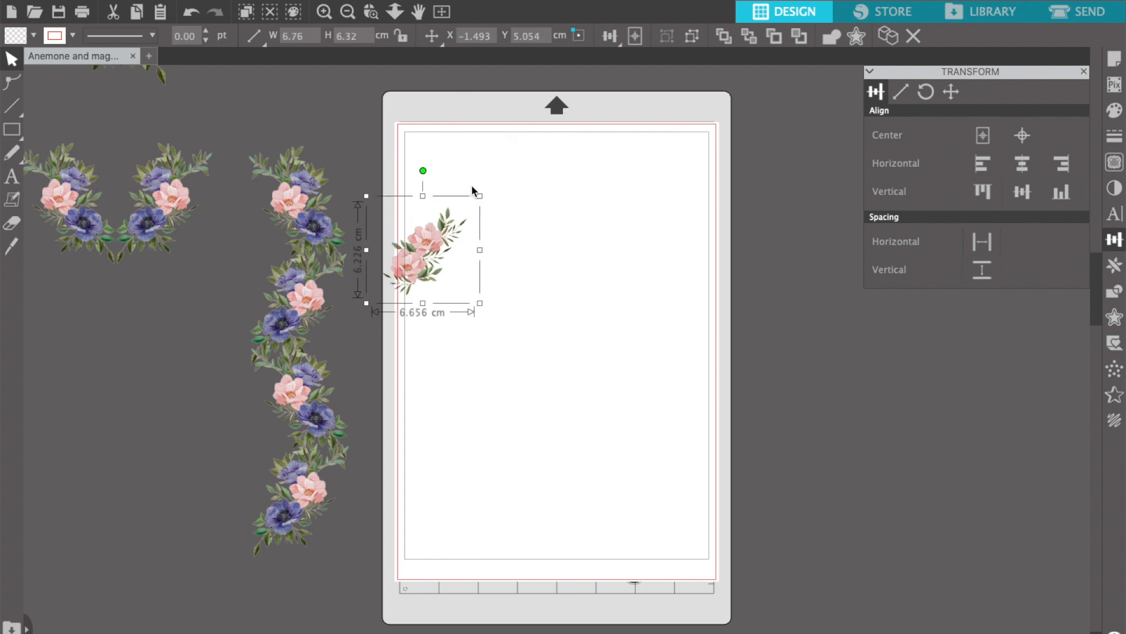
{"action": "left_click_drag", "start_coordinate": [423, 257], "coordinate": [451, 183]}
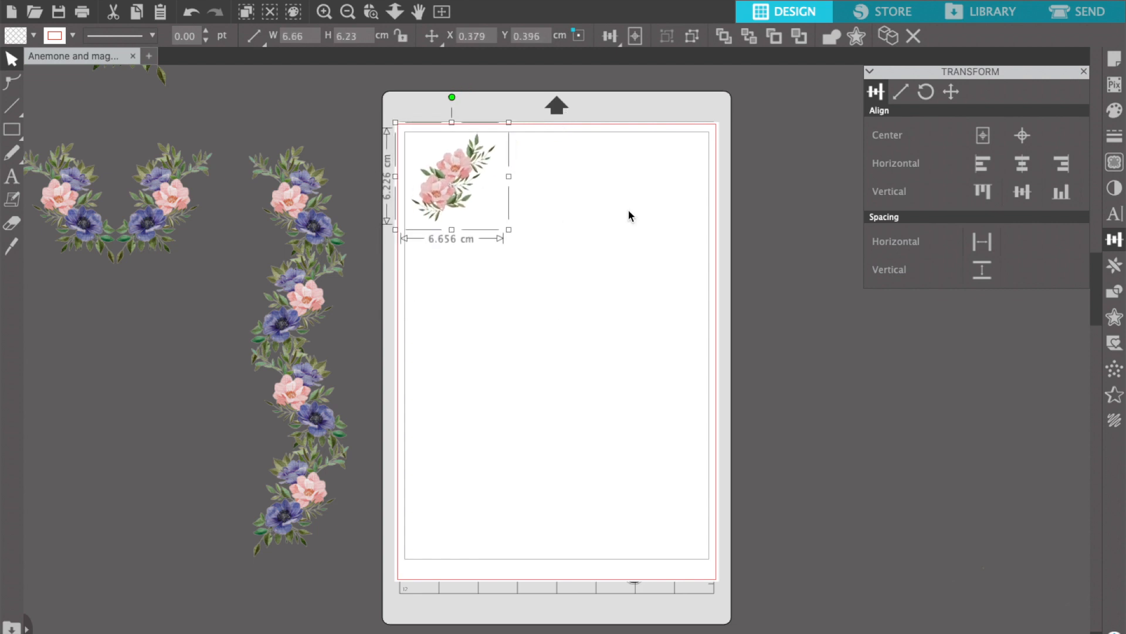
Step: Duplicate the small two-magnolia arrangement directly to its right
{"action": "left_click", "coordinate": [1114, 266]}
{"action": "left_click", "coordinate": [999, 138]}
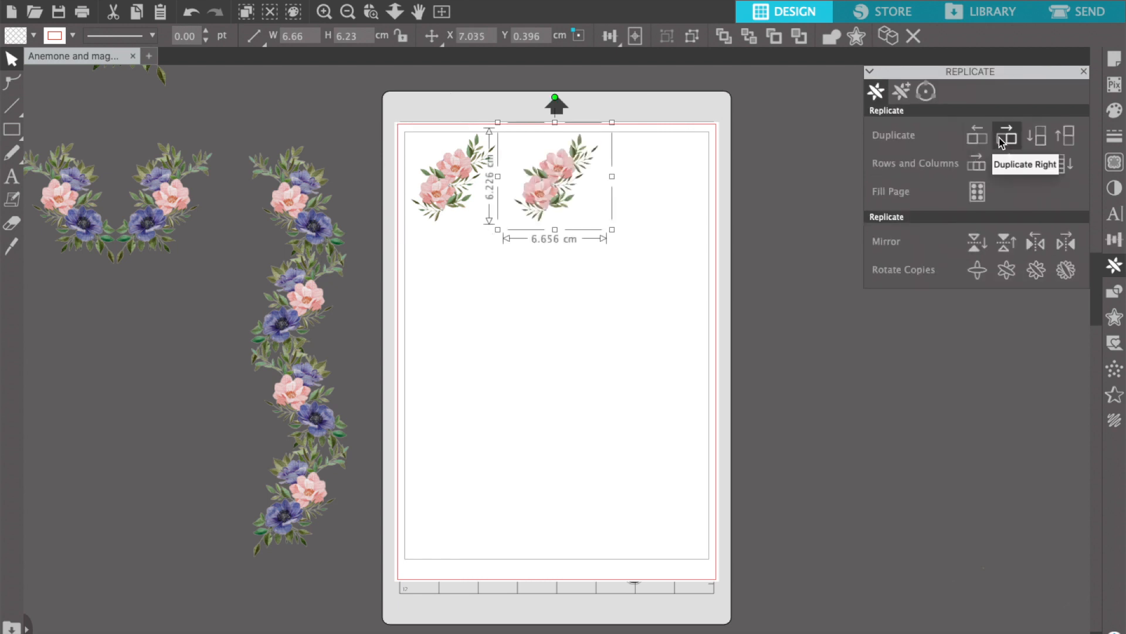
Step: Add a third copy of the small two-magnolia arrangement and nest the three closely side by side in a row
{"action": "left_click", "coordinate": [999, 139]}
{"action": "left_click_drag", "start_coordinate": [651, 172], "coordinate": [594, 175]}
{"action": "left_click", "coordinate": [467, 178], "text": "shift"}
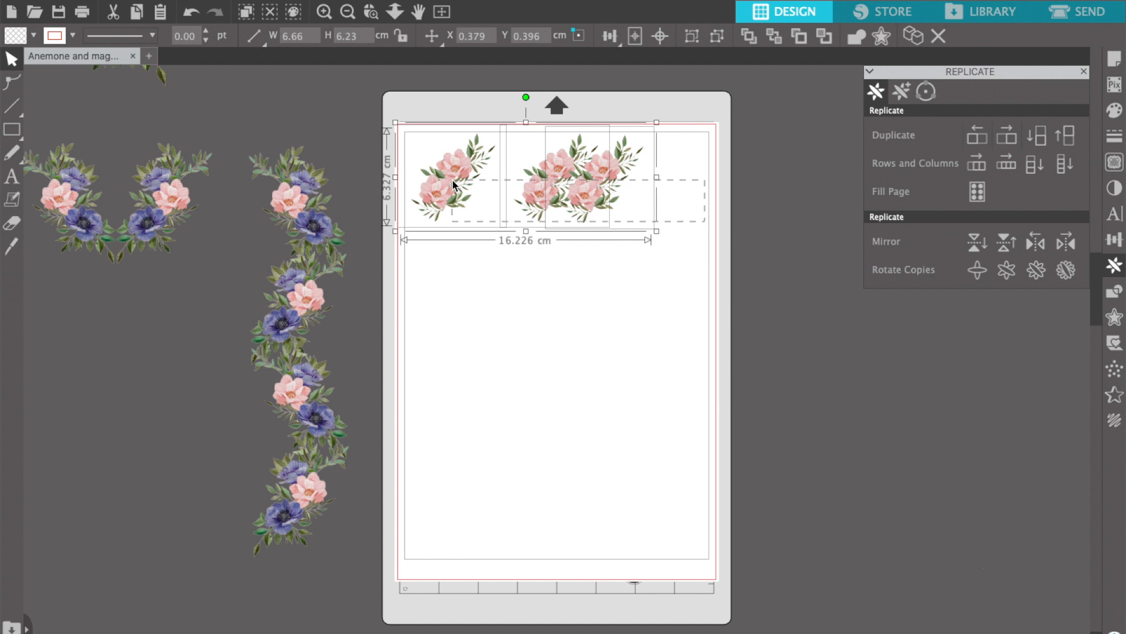
{"action": "left_click", "coordinate": [604, 319]}
{"action": "left_click_drag", "start_coordinate": [557, 211], "coordinate": [460, 209]}
{"action": "left_click", "coordinate": [454, 187]}
Step: Align the three arrangements at their vertical middles with even horizontal spacing, and group them as one row
{"action": "left_click", "coordinate": [370, 11]}
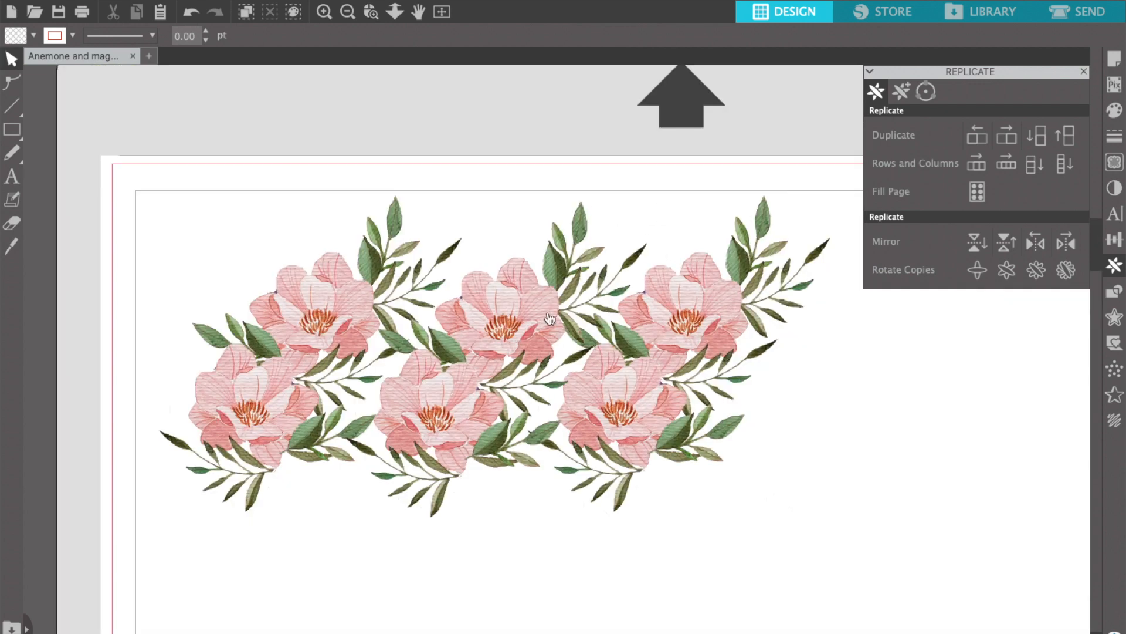
{"action": "left_click_drag", "start_coordinate": [876, 464], "coordinate": [258, 374]}
{"action": "left_click", "coordinate": [1118, 240]}
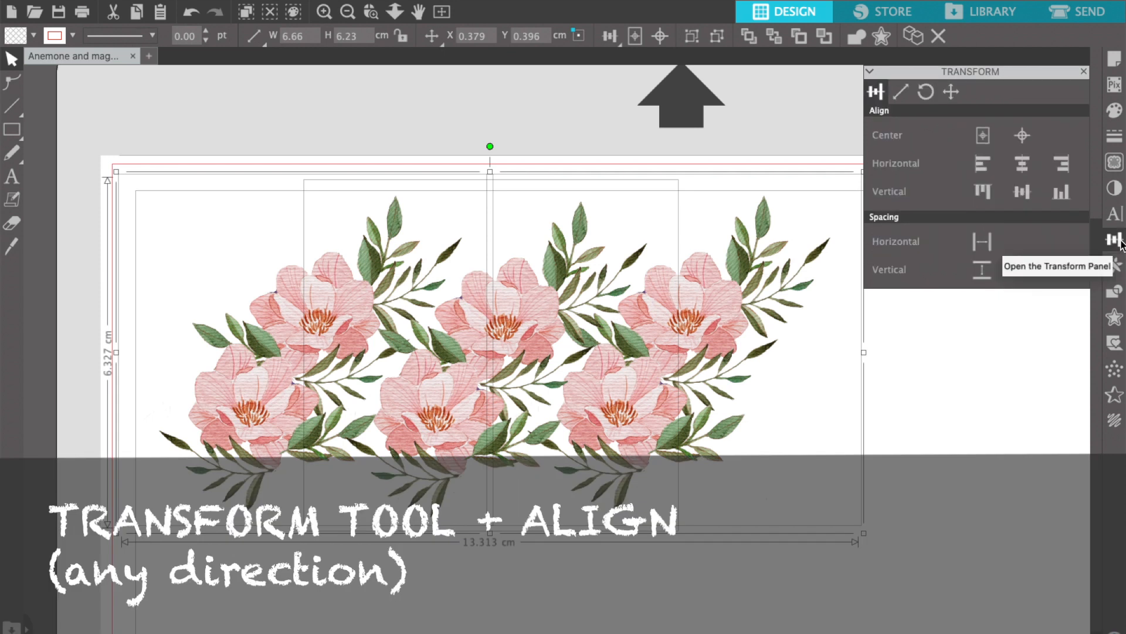
{"action": "left_click", "coordinate": [1023, 193]}
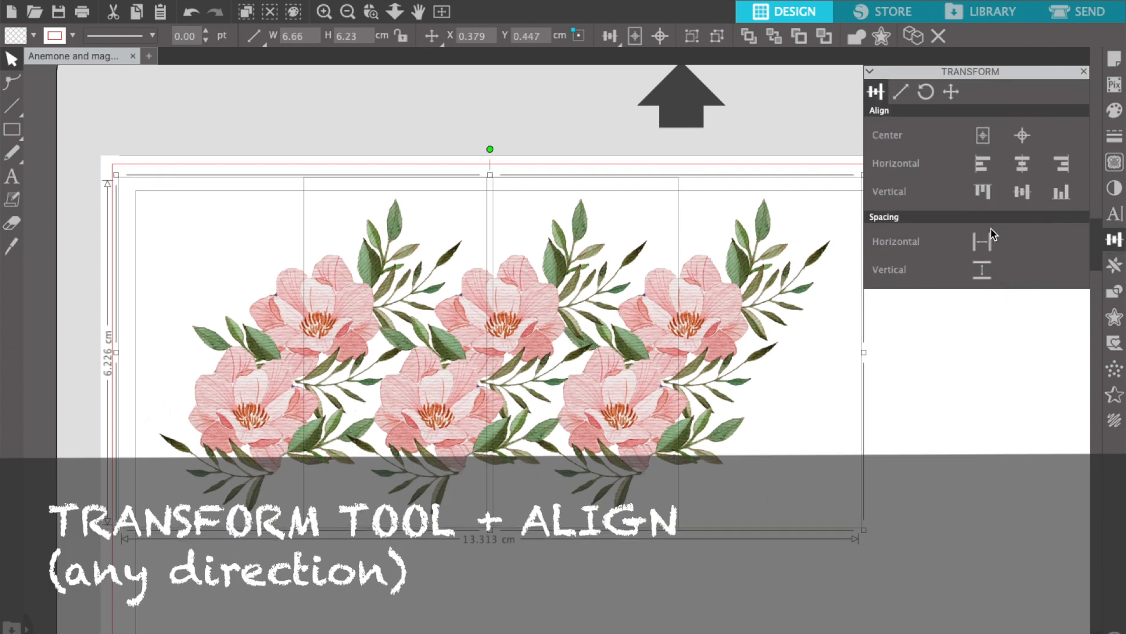
{"action": "left_click", "coordinate": [980, 241]}
{"action": "key", "text": "super+g"}
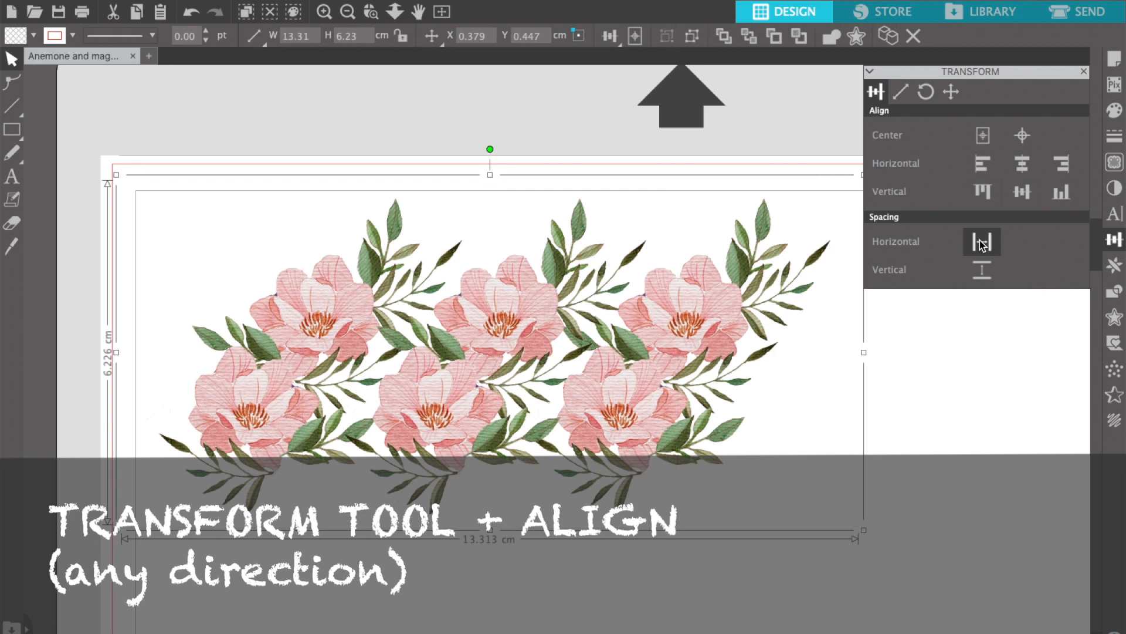
{"action": "left_click", "coordinate": [442, 13]}
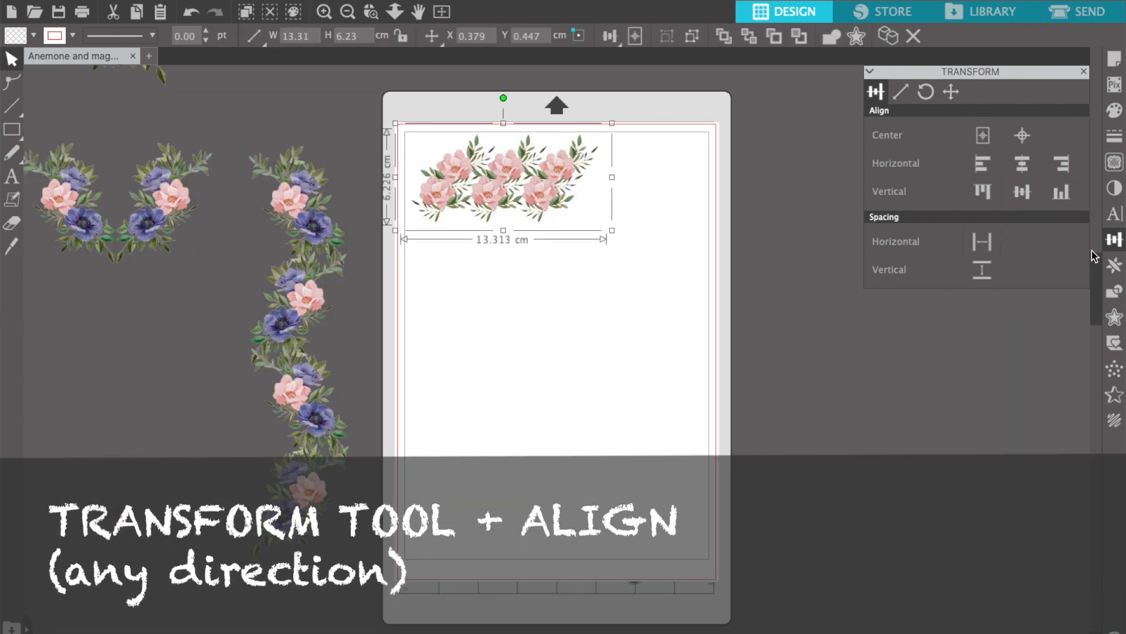
Step: Duplicate the magnolia row below and shift the copy up and slightly left so the two rows interlock
{"action": "left_click", "coordinate": [1114, 265]}
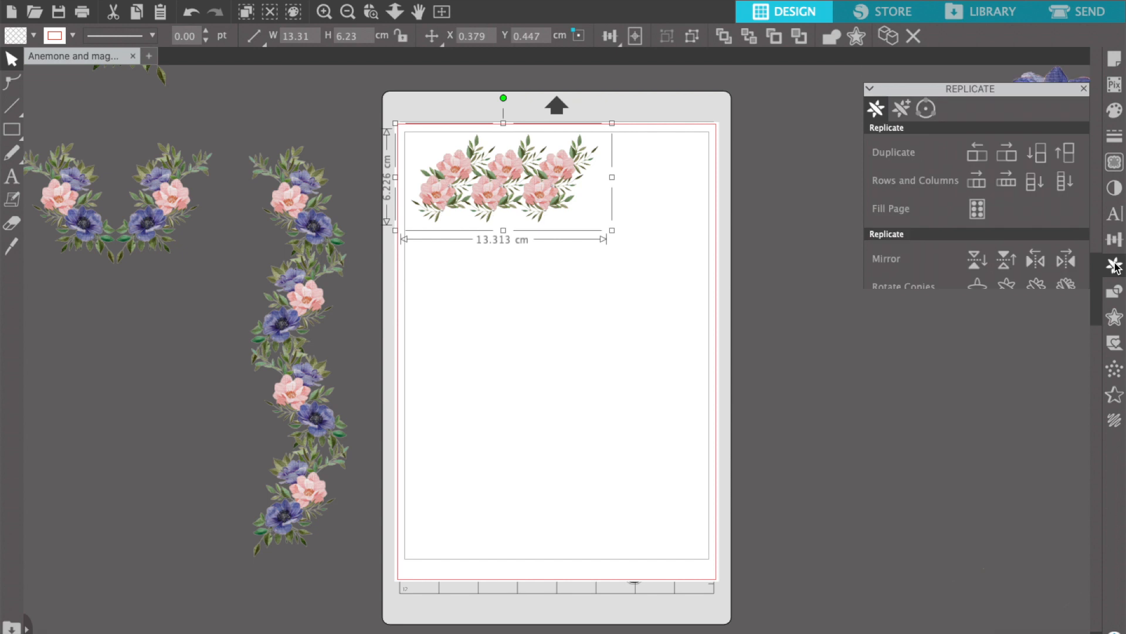
{"action": "left_click", "coordinate": [1038, 136]}
{"action": "left_click_drag", "start_coordinate": [503, 270], "coordinate": [486, 239]}
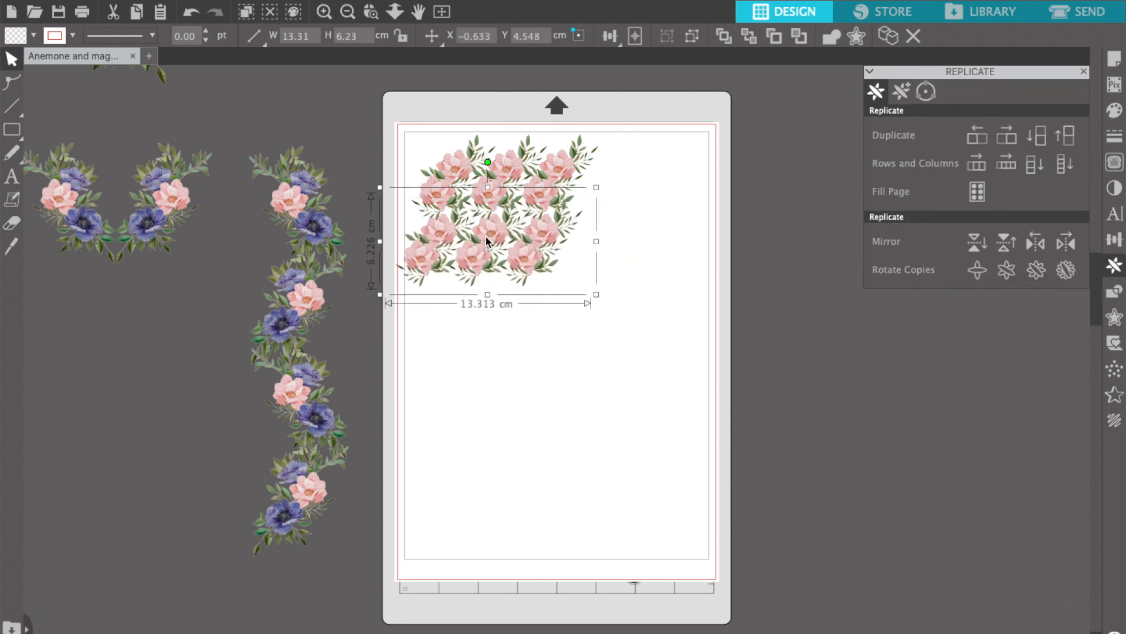
{"action": "left_click_drag", "start_coordinate": [485, 237], "coordinate": [488, 240]}
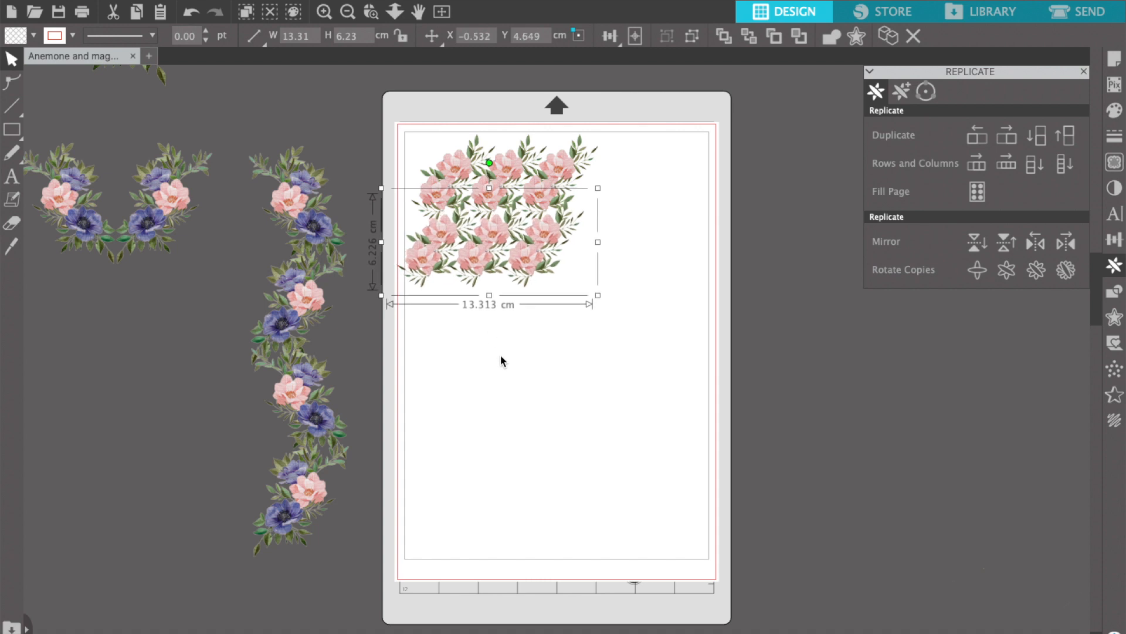
{"action": "left_click_drag", "start_coordinate": [490, 262], "coordinate": [494, 259]}
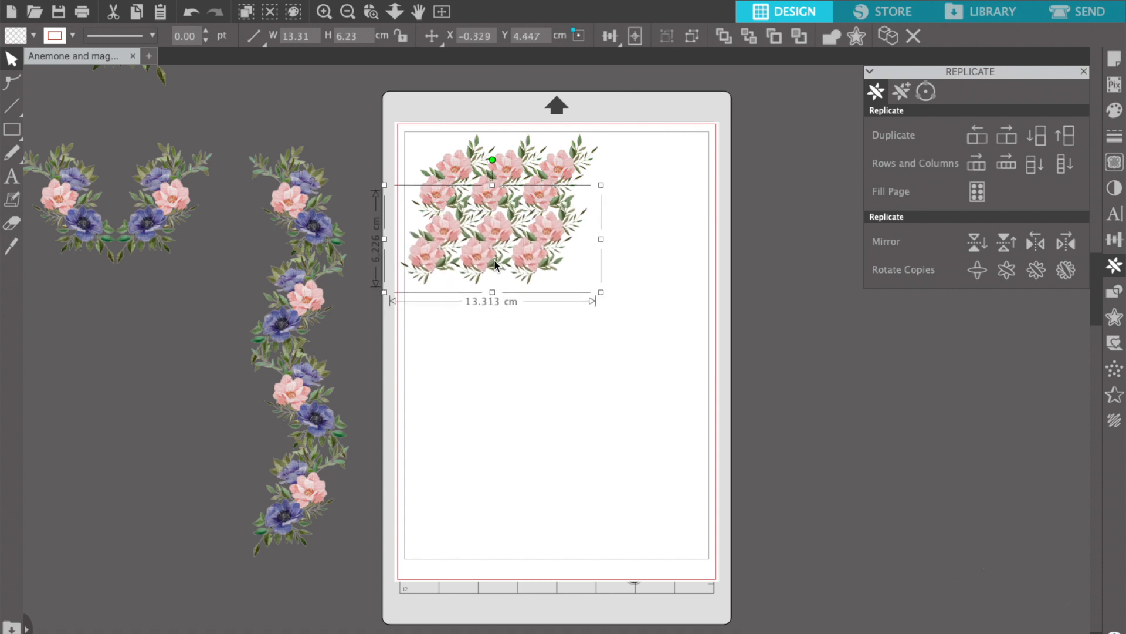
Step: Group the two rows and duplicate the block below twice, moving each copy up to close the gap
{"action": "left_click", "coordinate": [511, 332]}
{"action": "left_click", "coordinate": [515, 157]}
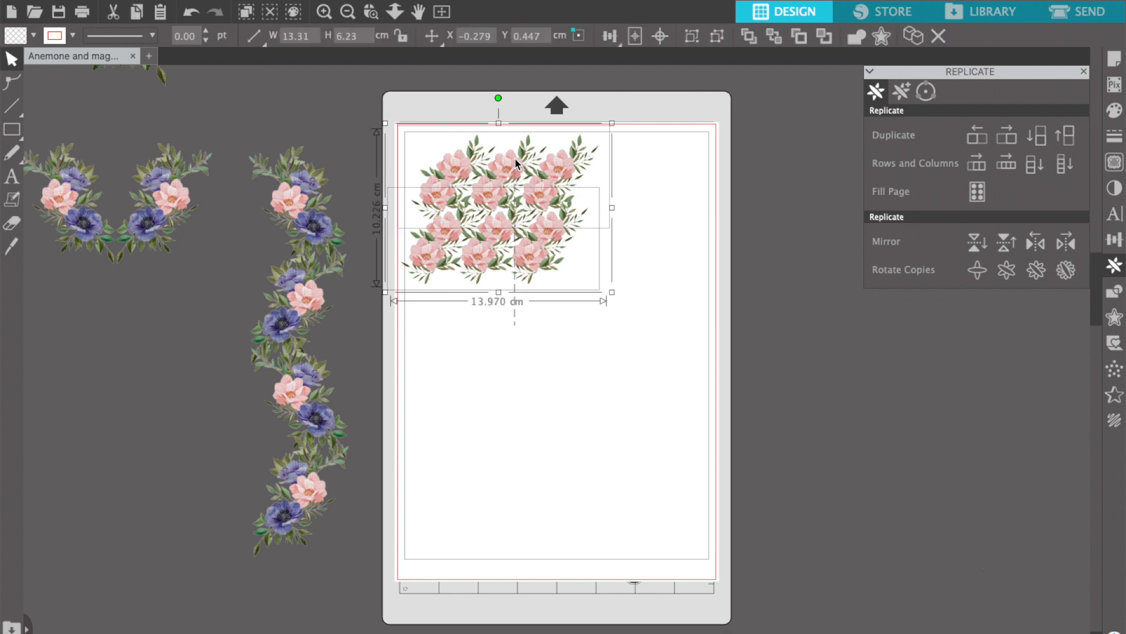
{"action": "left_click", "coordinate": [1036, 135]}
{"action": "mouse_move", "coordinate": [463, 367]}
{"action": "left_mouse_down"}
{"action": "mouse_move", "coordinate": [435, 344]}
{"action": "mouse_move", "coordinate": [420, 350]}
{"action": "mouse_move", "coordinate": [463, 366]}
{"action": "mouse_move", "coordinate": [452, 359]}
{"action": "left_mouse_up"}
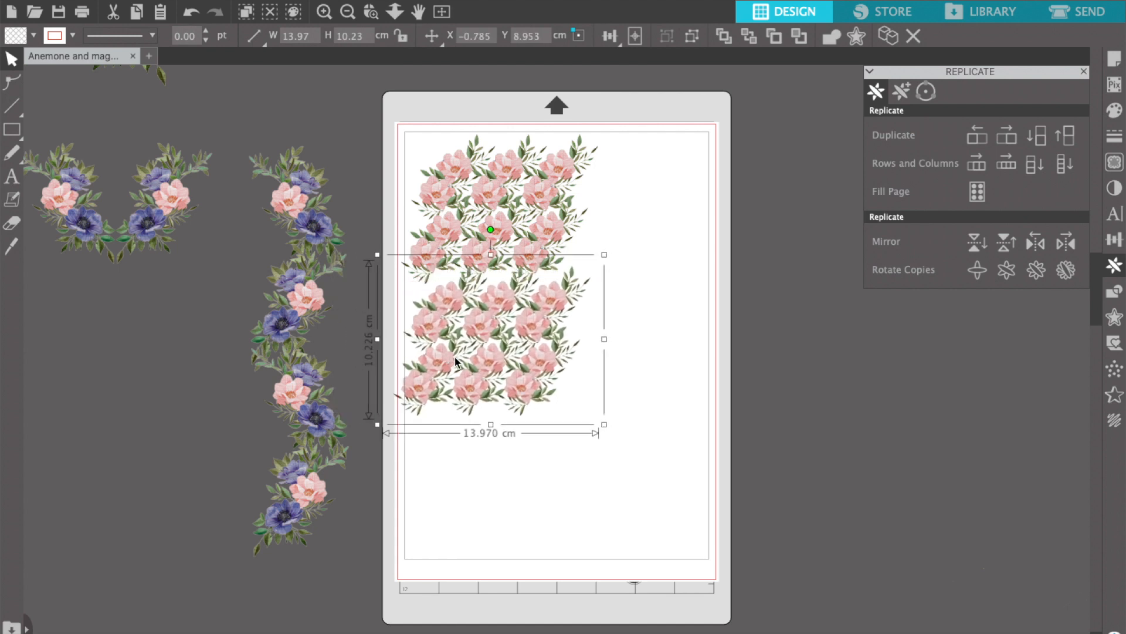
{"action": "left_click", "coordinate": [1039, 147]}
{"action": "left_click_drag", "start_coordinate": [531, 547], "coordinate": [527, 517]}
Step: Align the three magnolia blocks by their left edges and space them evenly vertically
{"action": "left_click_drag", "start_coordinate": [505, 585], "coordinate": [491, 121]}
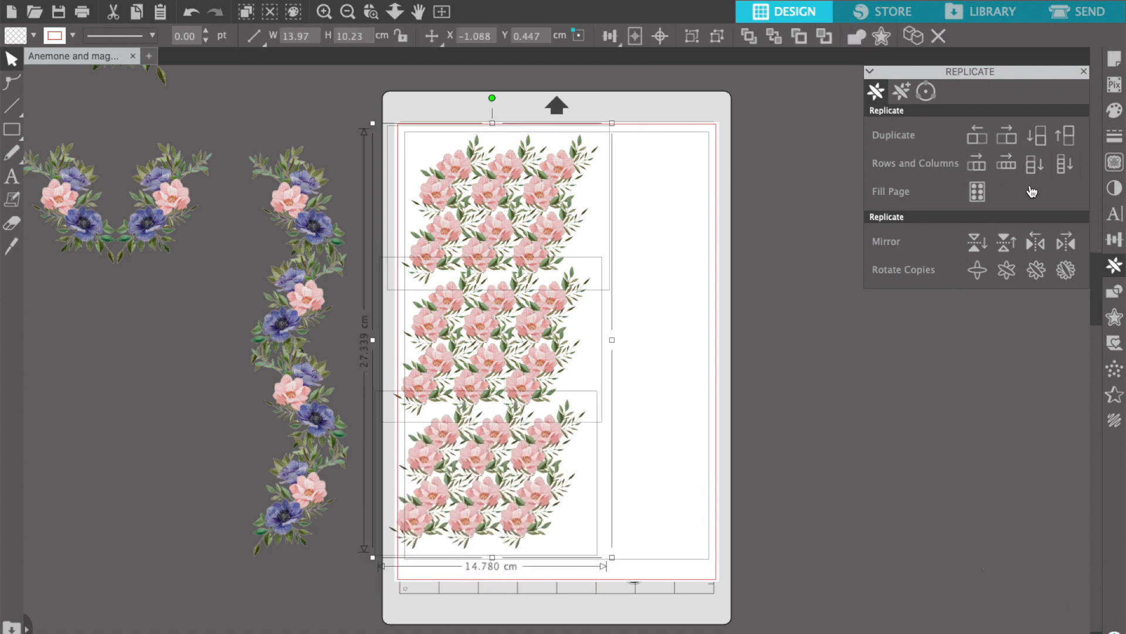
{"action": "left_click", "coordinate": [1117, 240]}
{"action": "left_click", "coordinate": [983, 164]}
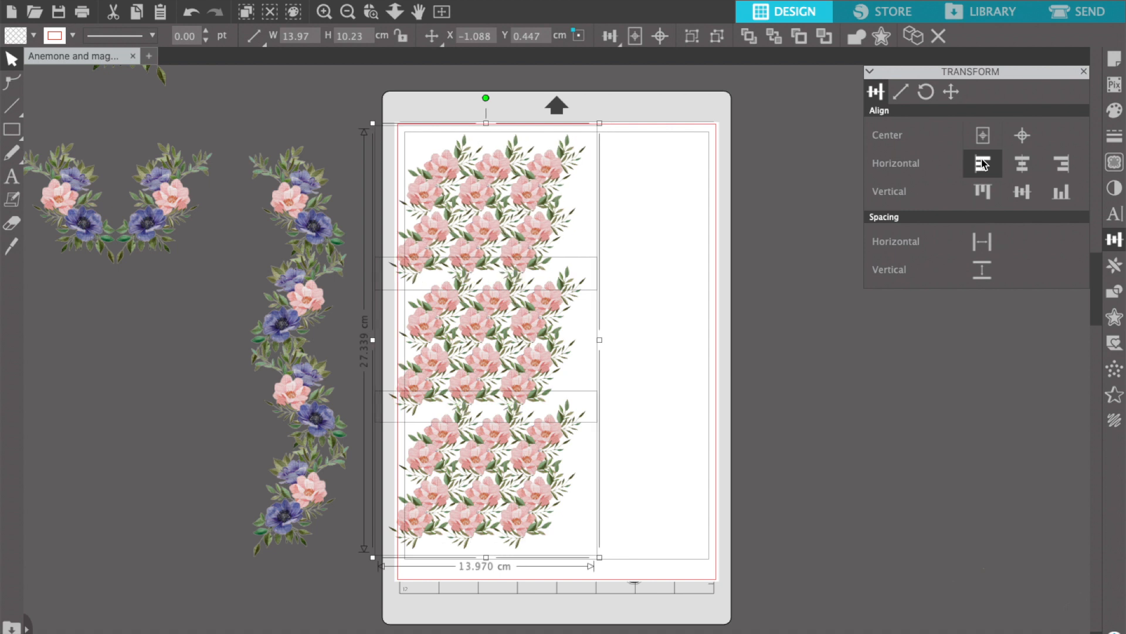
{"action": "left_click", "coordinate": [1023, 192]}
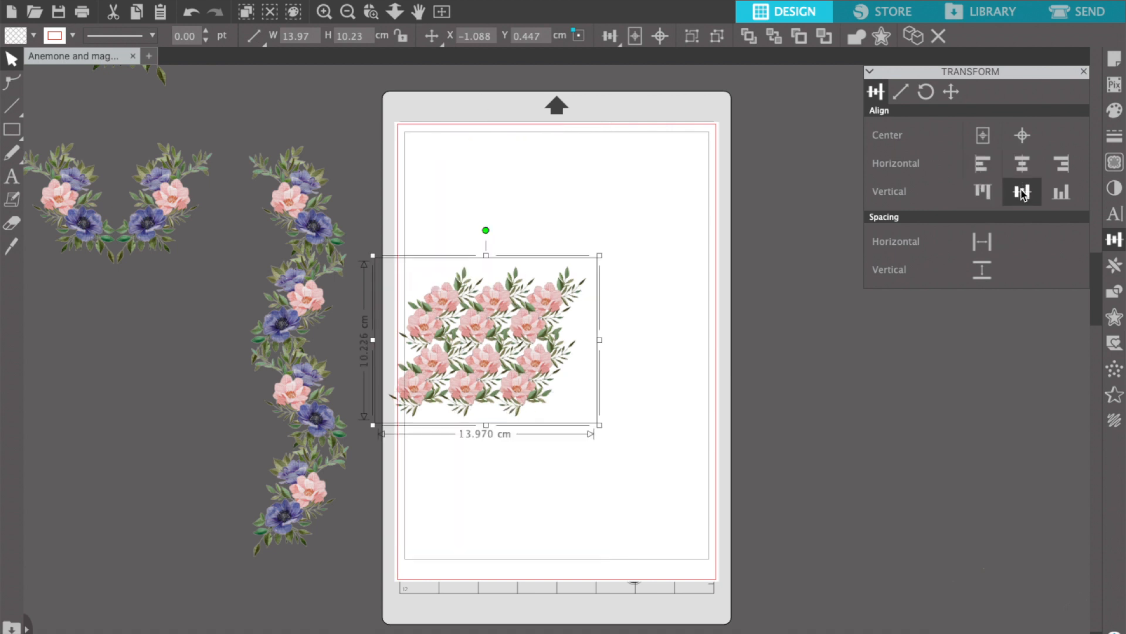
{"action": "key", "text": "ctrl+z"}
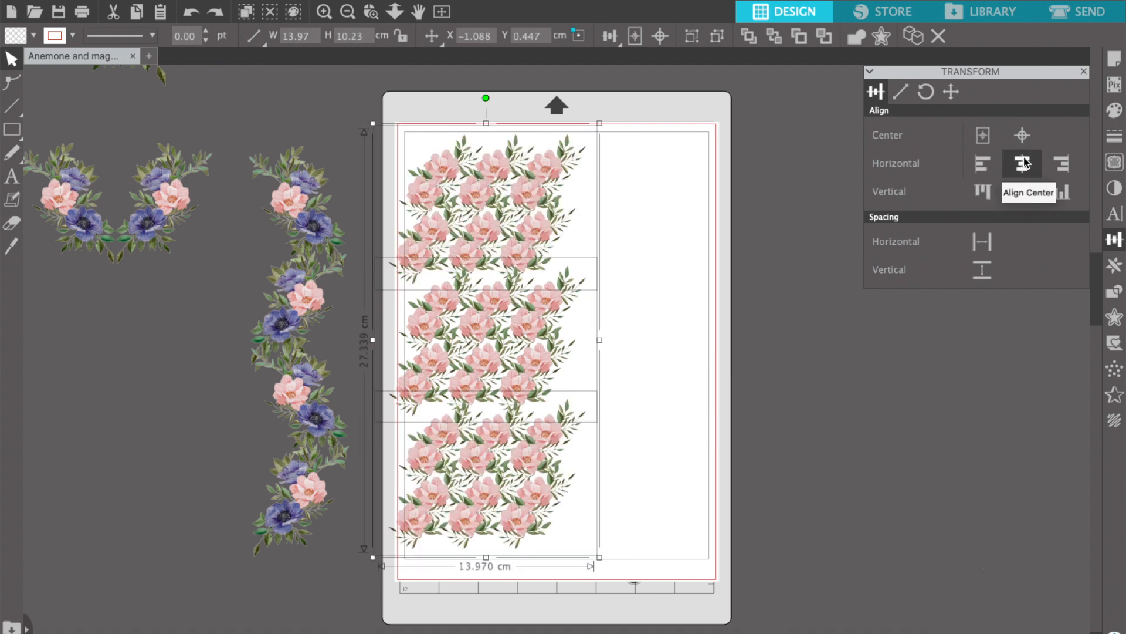
{"action": "left_click", "coordinate": [974, 277]}
{"action": "left_click", "coordinate": [712, 380]}
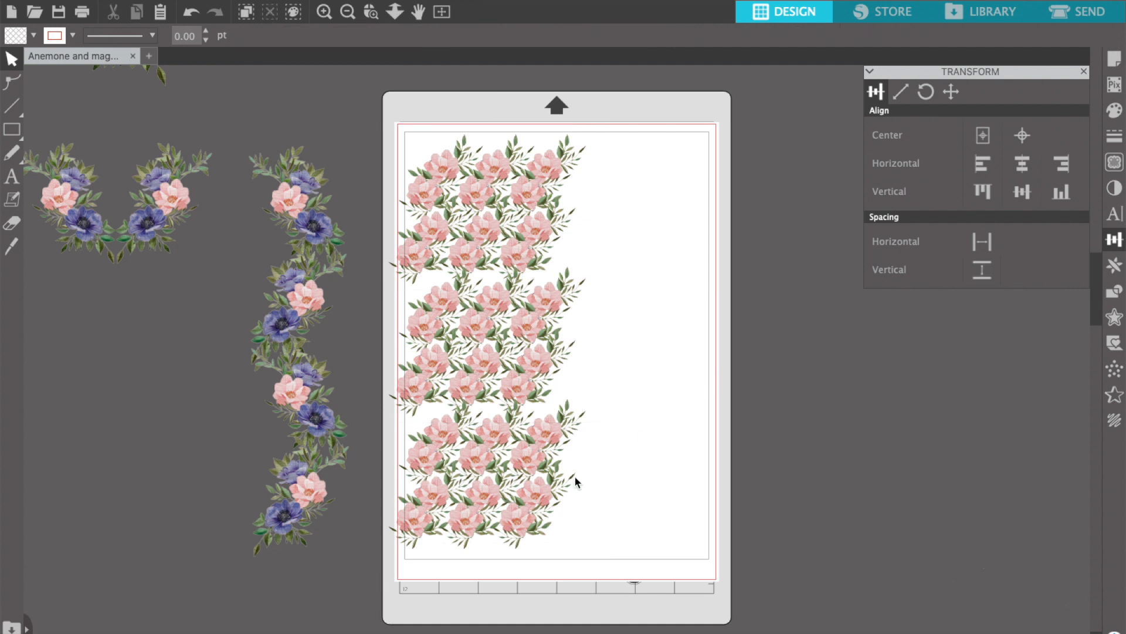
Step: Shift the middle and lower blocks up and to the left so the pattern continues diagonally without gaps
{"action": "mouse_move", "coordinate": [495, 348]}
{"action": "left_mouse_down"}
{"action": "mouse_move", "coordinate": [491, 332]}
{"action": "mouse_move", "coordinate": [476, 336]}
{"action": "left_mouse_up"}
{"action": "left_click_drag", "start_coordinate": [480, 444], "coordinate": [441, 421]}
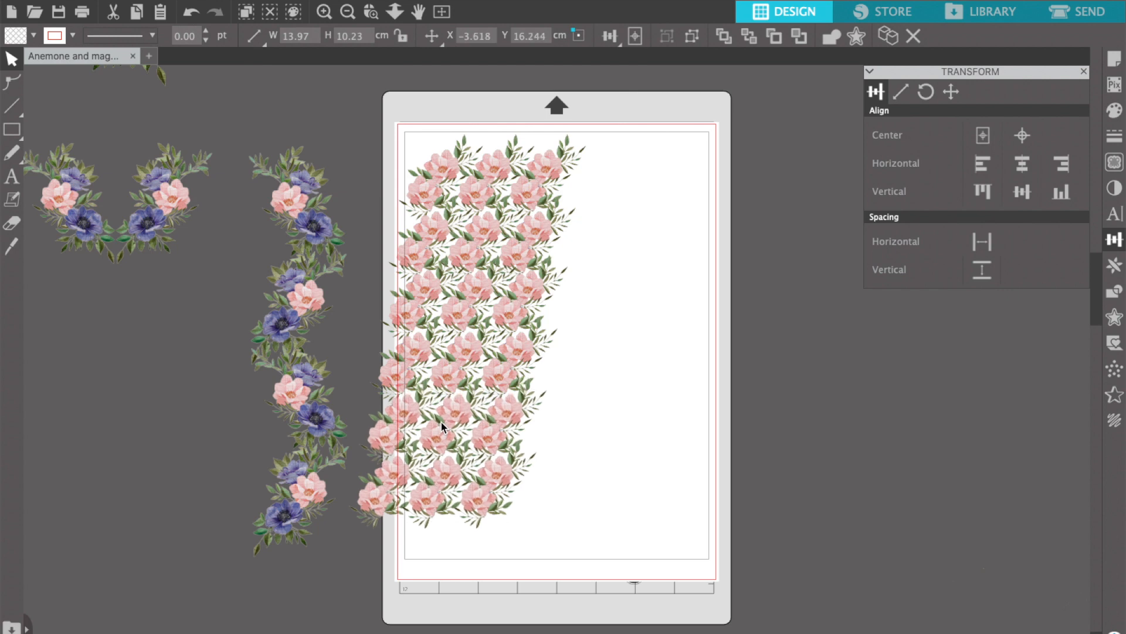
{"action": "left_click", "coordinate": [370, 12]}
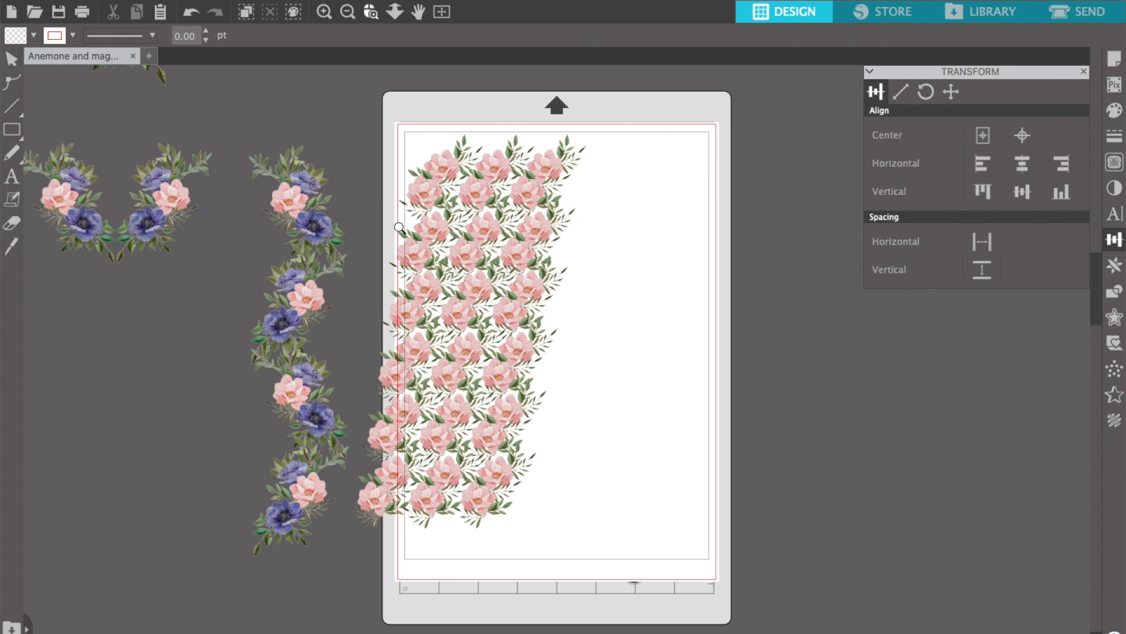
{"action": "left_click_drag", "start_coordinate": [573, 485], "coordinate": [590, 487]}
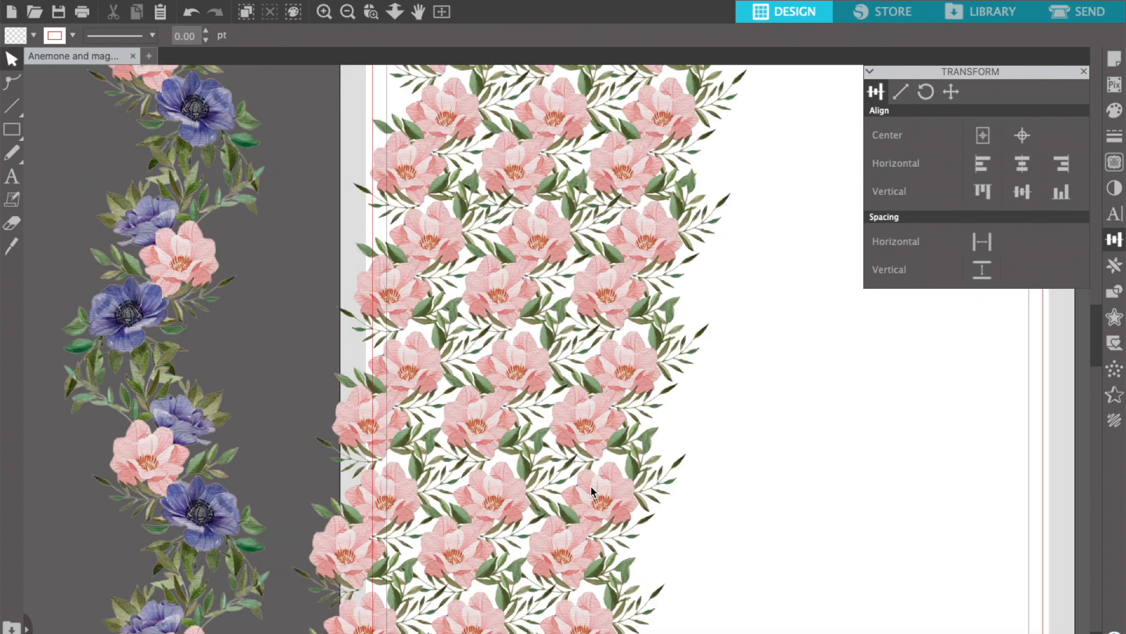
{"action": "left_click_drag", "start_coordinate": [591, 486], "coordinate": [596, 553]}
{"action": "left_click_drag", "start_coordinate": [467, 503], "coordinate": [463, 512]}
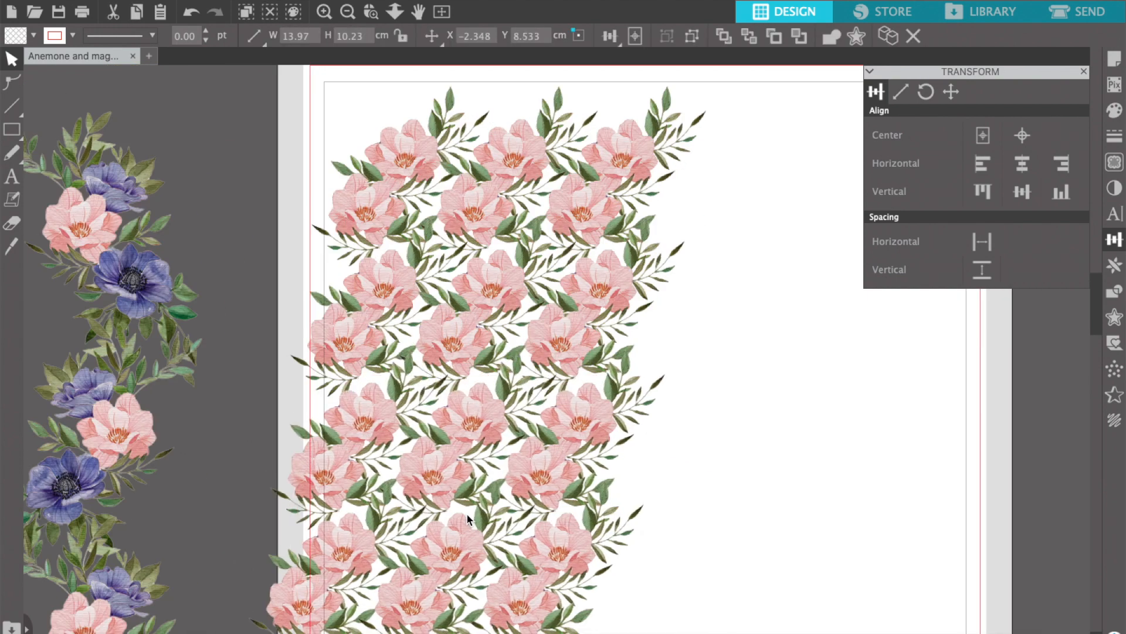
Step: Group the interlocked magnolia blocks and place a copy of the pattern to the left of the page
{"action": "left_click", "coordinate": [725, 531]}
{"action": "left_click_drag", "start_coordinate": [725, 531], "coordinate": [482, 88]}
{"action": "key", "text": "super+g"}
{"action": "left_click", "coordinate": [441, 12]}
{"action": "key", "text": "super+c"}
{"action": "key", "text": "super+v"}
{"action": "left_click_drag", "start_coordinate": [523, 257], "coordinate": [23, 469]}
Step: Ungroup the pattern remaining on the page and delete its lower block
{"action": "left_click", "coordinate": [406, 303]}
{"action": "right_click", "coordinate": [406, 307]}
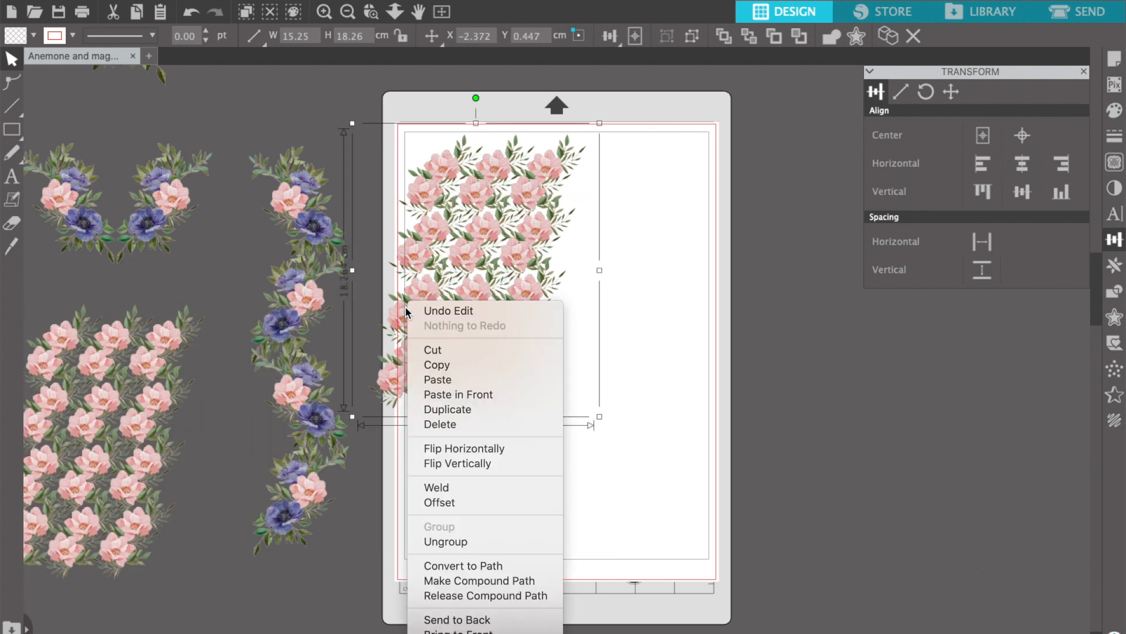
{"action": "left_click", "coordinate": [451, 543]}
{"action": "left_click", "coordinate": [565, 456]}
{"action": "left_click", "coordinate": [481, 329]}
{"action": "key", "text": "Delete"}
Step: Ungroup the remaining two-row block and delete its lower row
{"action": "left_click", "coordinate": [505, 177]}
{"action": "right_click", "coordinate": [504, 176]}
{"action": "left_click", "coordinate": [520, 420]}
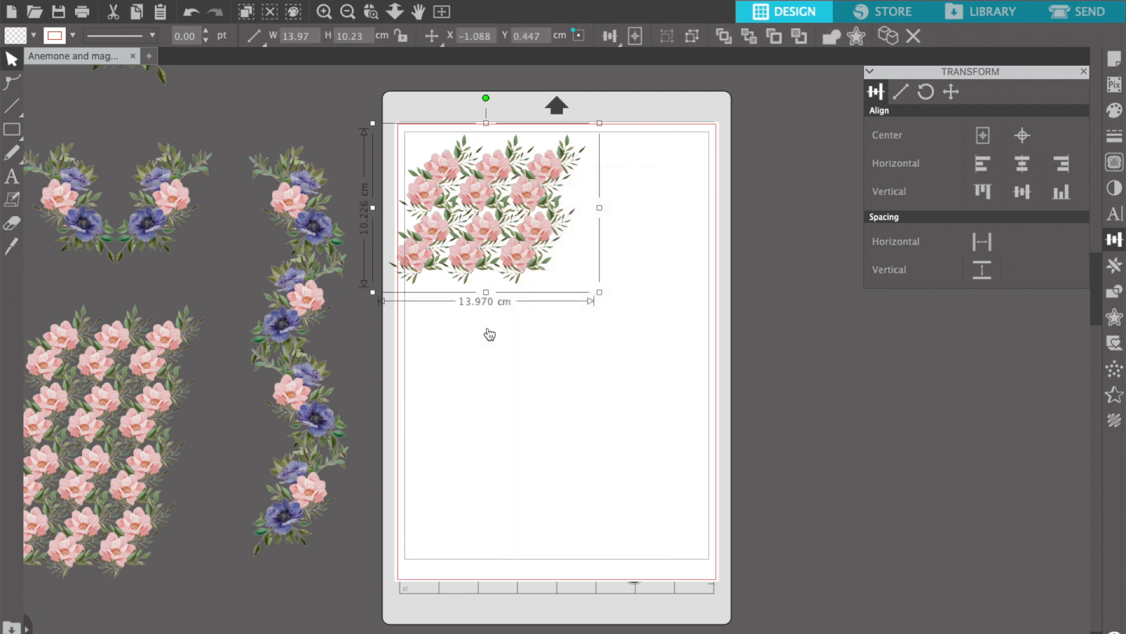
{"action": "left_click", "coordinate": [483, 317]}
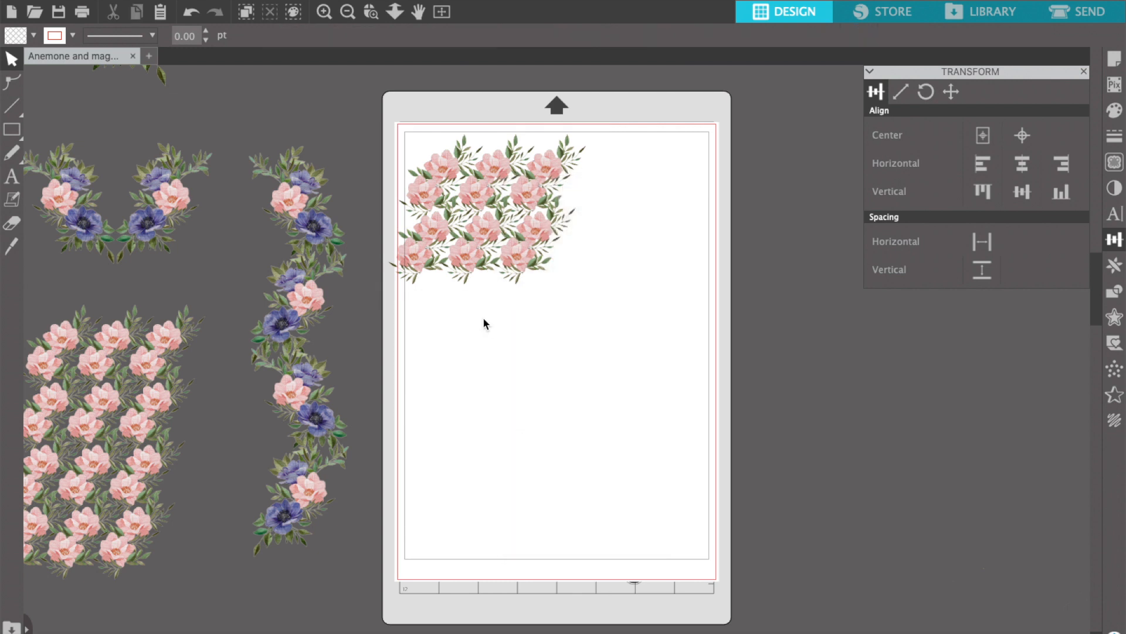
{"action": "left_click", "coordinate": [519, 262]}
{"action": "key", "text": "Delete"}
Step: Ungroup the remaining row, move its rightmost arrangement down below the others and delete the middle one
{"action": "left_click", "coordinate": [525, 190]}
{"action": "right_click", "coordinate": [525, 190]}
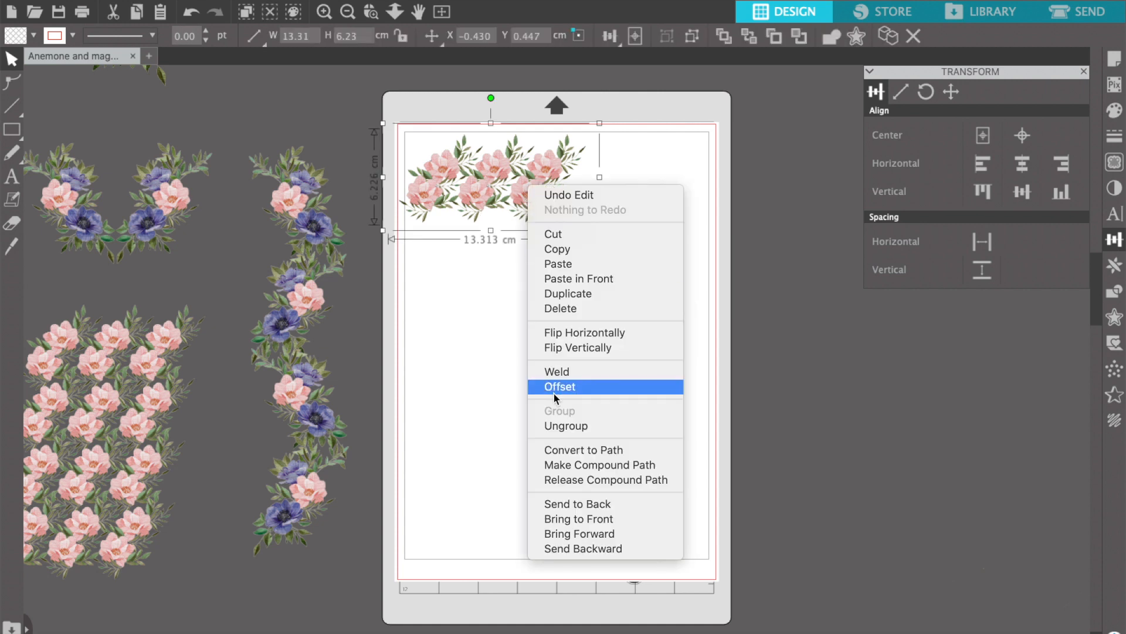
{"action": "left_click", "coordinate": [560, 425]}
{"action": "left_click", "coordinate": [530, 246]}
{"action": "left_click_drag", "start_coordinate": [596, 164], "coordinate": [504, 283]}
{"action": "left_click", "coordinate": [495, 181]}
{"action": "key", "text": "Delete"}
Step: Mirror the two-magnolia arrangement in the page's upper-left corner to its right
{"action": "left_click", "coordinate": [424, 192]}
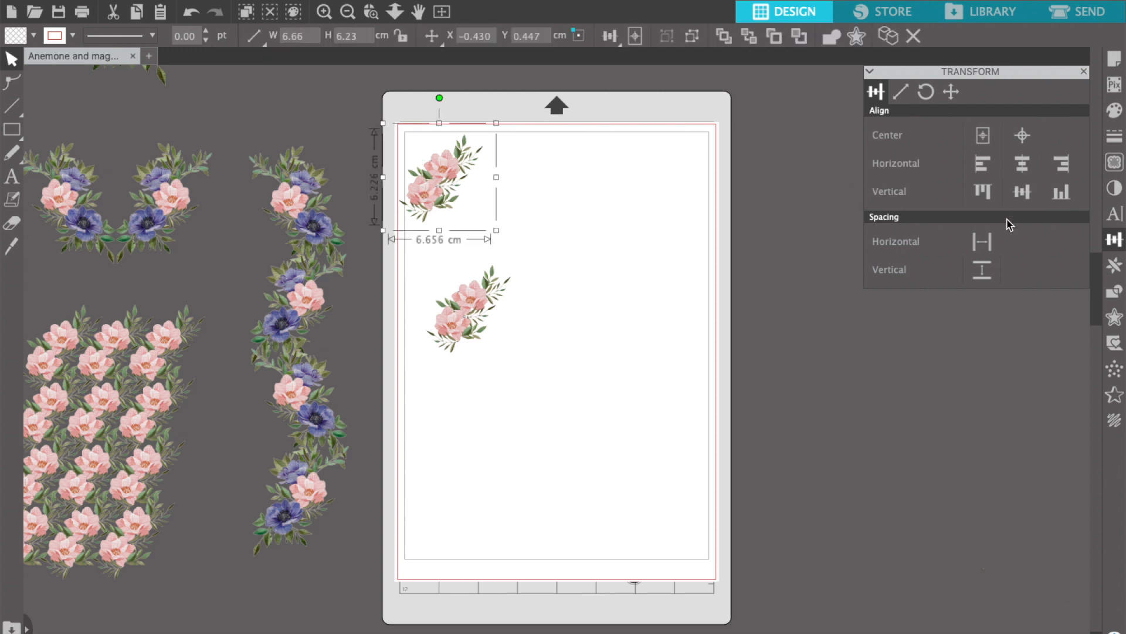
{"action": "left_click", "coordinate": [1114, 263]}
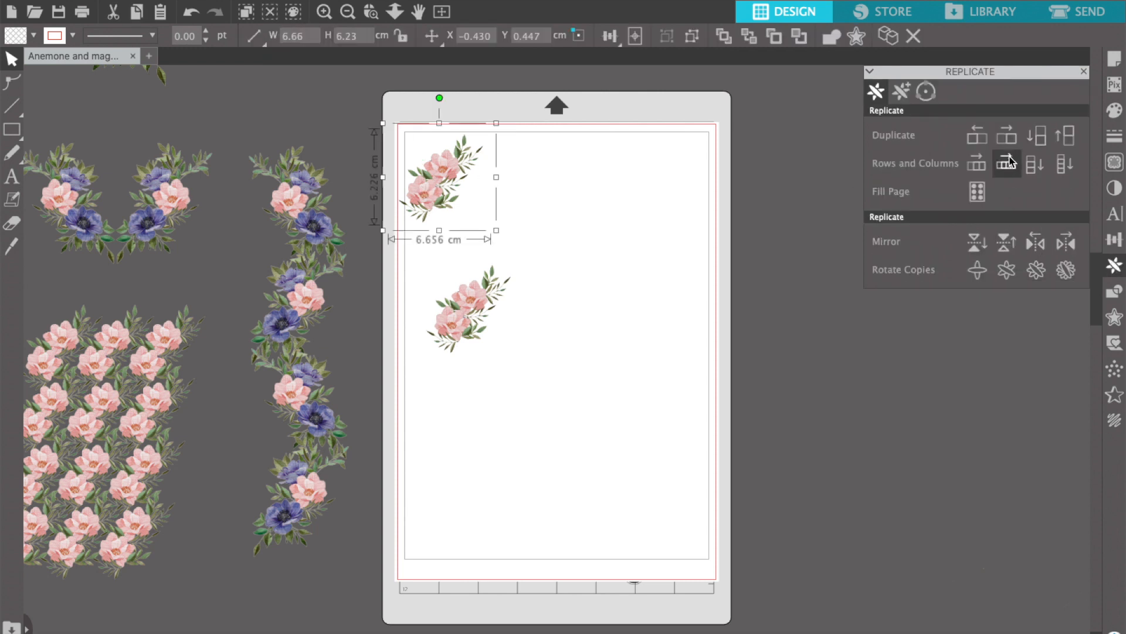
{"action": "left_click", "coordinate": [1034, 243]}
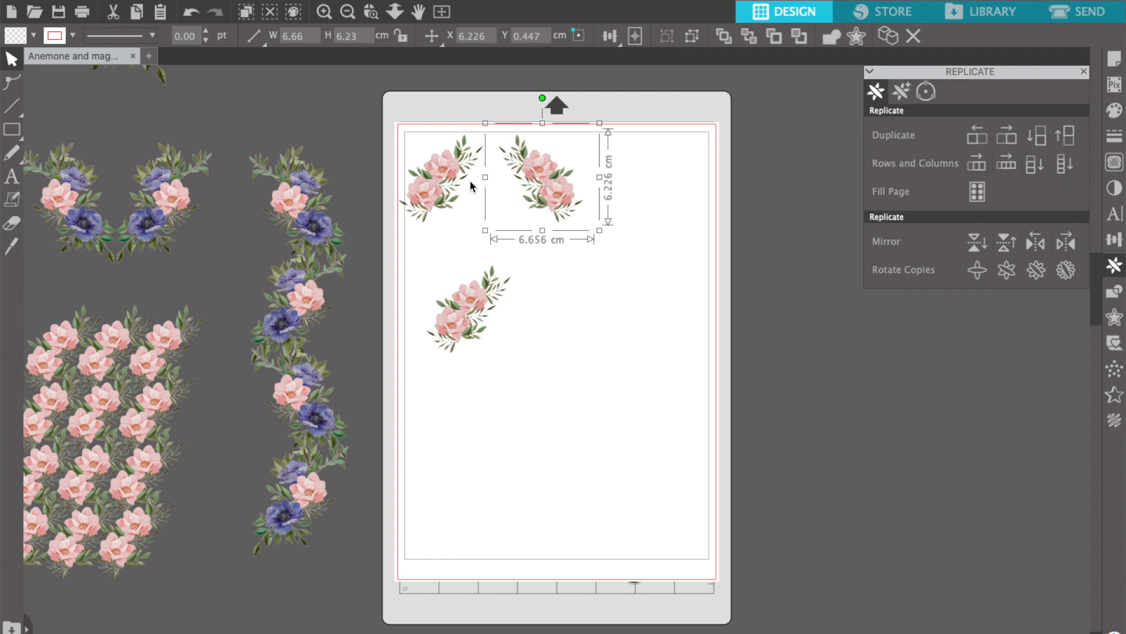
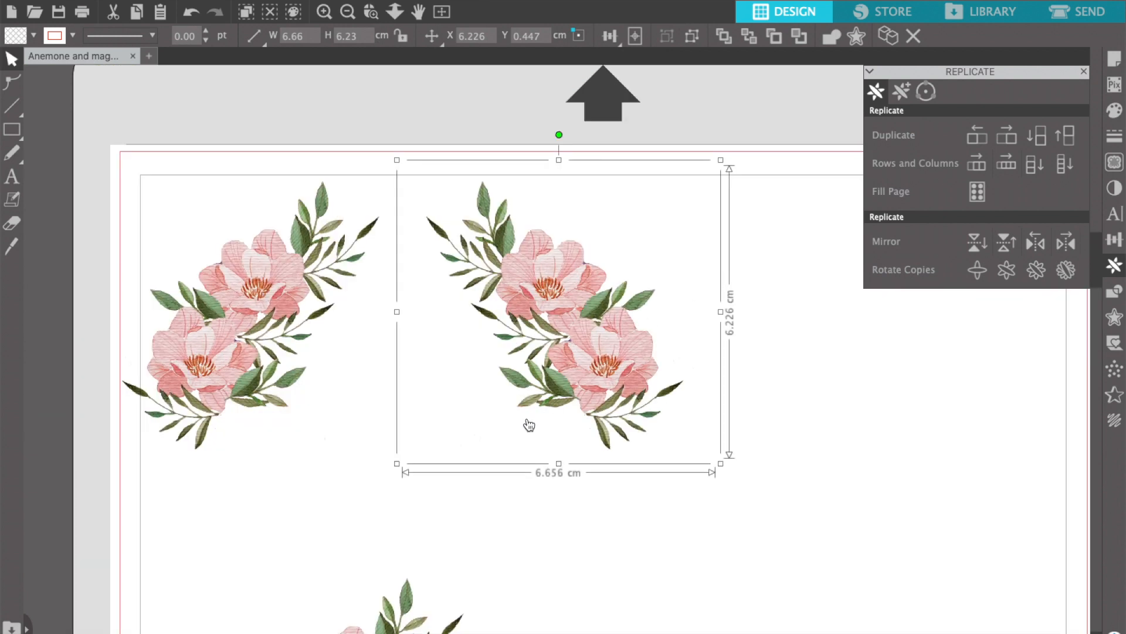
Step: Delete the spare arrangement lower on the page and move the mirrored copy closer to the original
{"action": "left_click", "coordinate": [354, 16]}
{"action": "scroll", "coordinate": [377, 439], "scroll_direction": "down", "scroll_amount": 3}
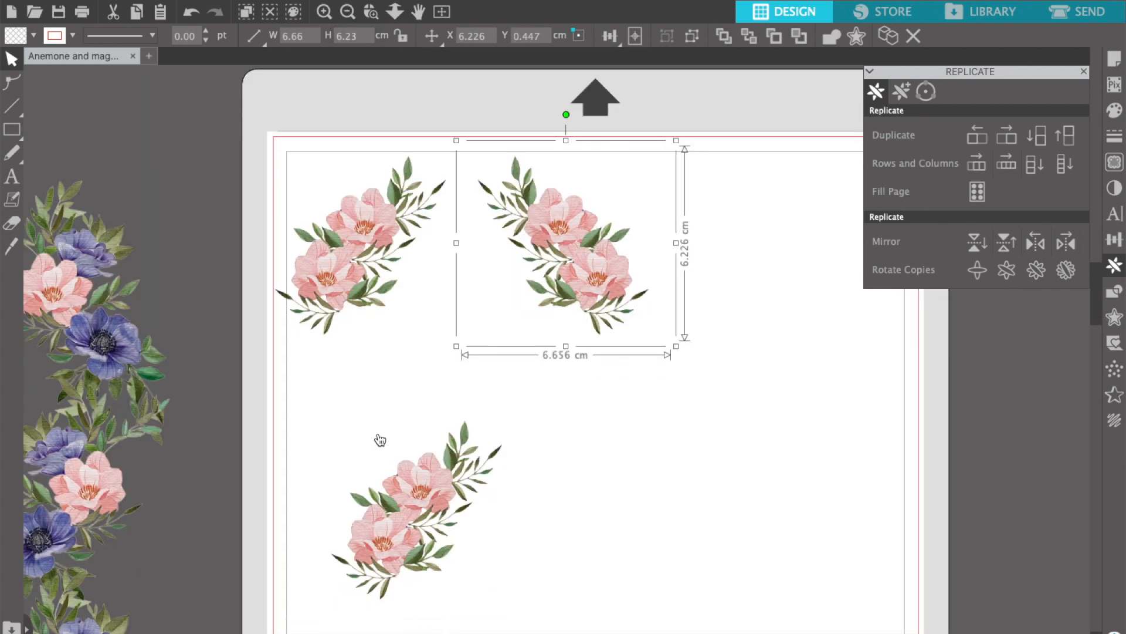
{"action": "left_click", "coordinate": [401, 515]}
{"action": "key", "text": "Delete"}
{"action": "left_click_drag", "start_coordinate": [573, 287], "coordinate": [544, 284]}
{"action": "left_click", "coordinate": [678, 305]}
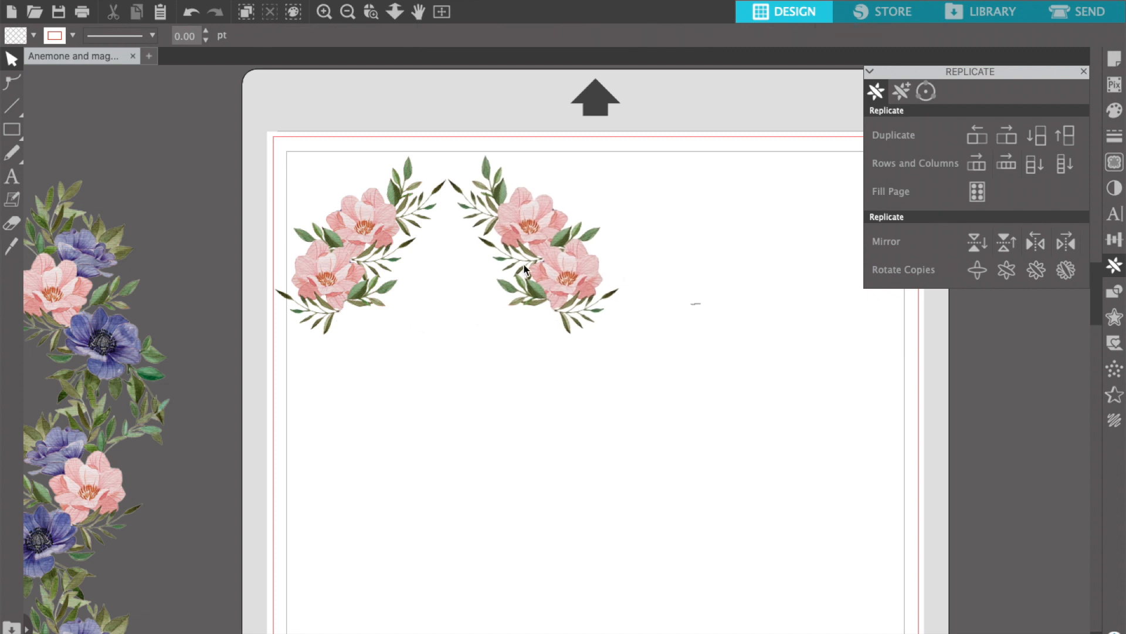
Step: Mirror the facing pair of arrangements below and move the copy up to close an oval magnolia wreath
{"action": "left_click_drag", "start_coordinate": [701, 304], "coordinate": [257, 264]}
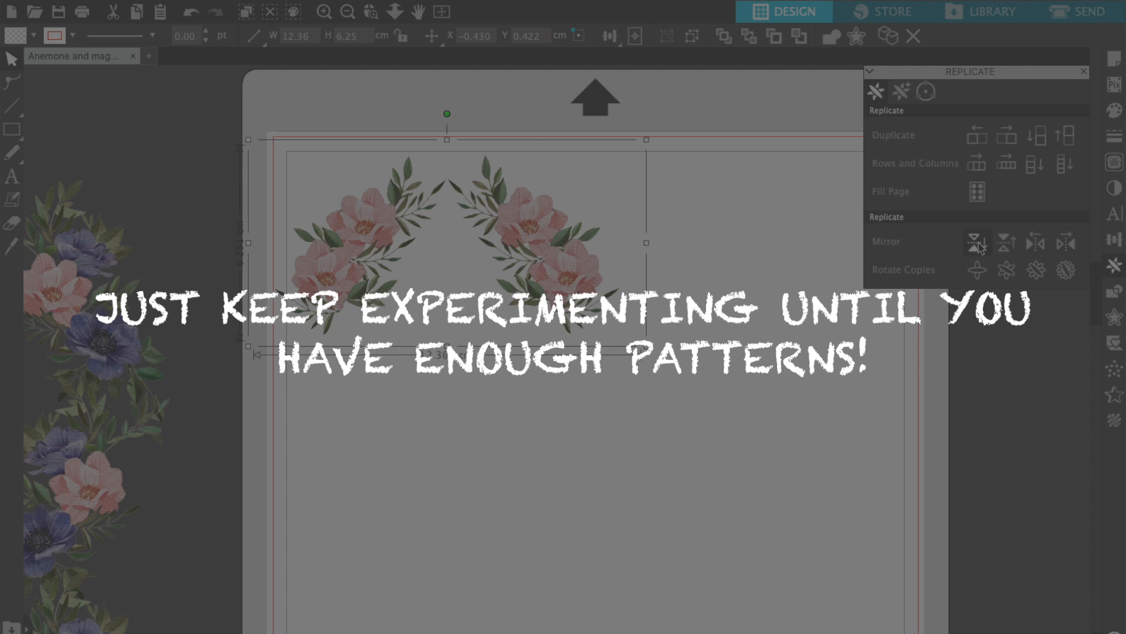
{"action": "left_click", "coordinate": [977, 242]}
{"action": "left_click_drag", "start_coordinate": [528, 427], "coordinate": [526, 395]}
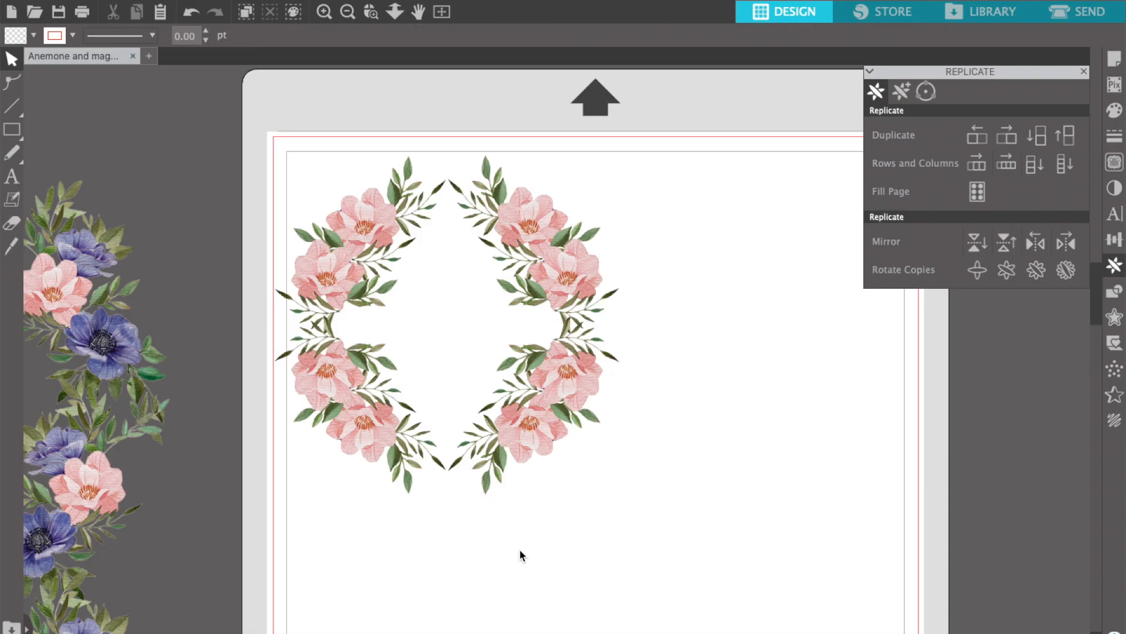
Step: Group the halves of the magnolia wreath and duplicate the whole wreath
{"action": "left_click", "coordinate": [321, 214]}
{"action": "left_click_drag", "start_coordinate": [321, 215], "coordinate": [307, 210]}
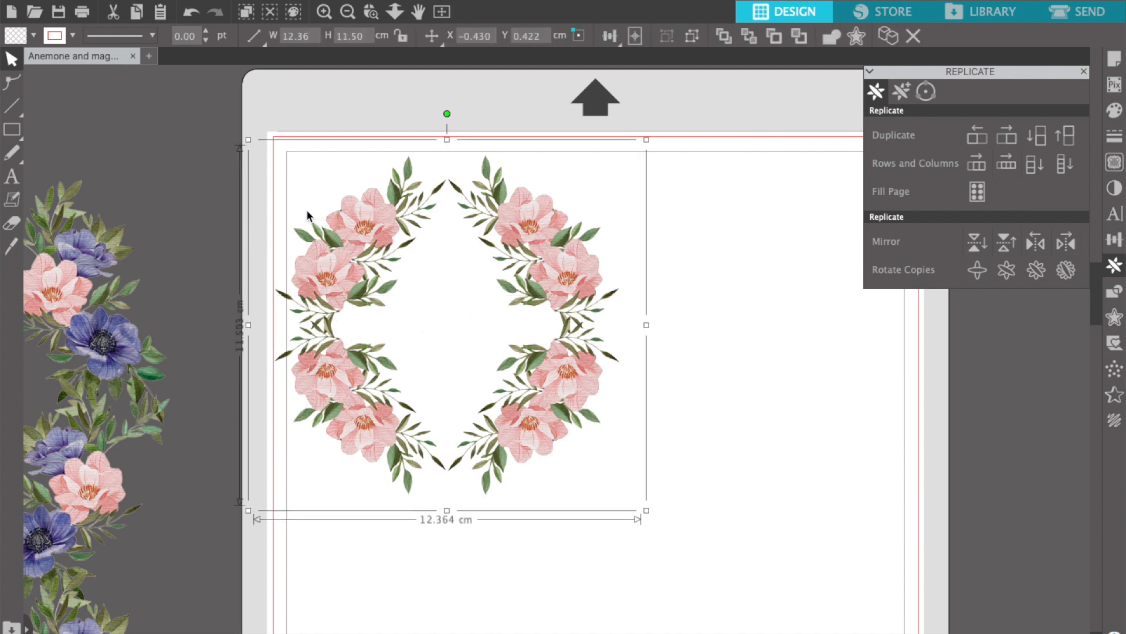
{"action": "key", "text": "ctrl+d"}
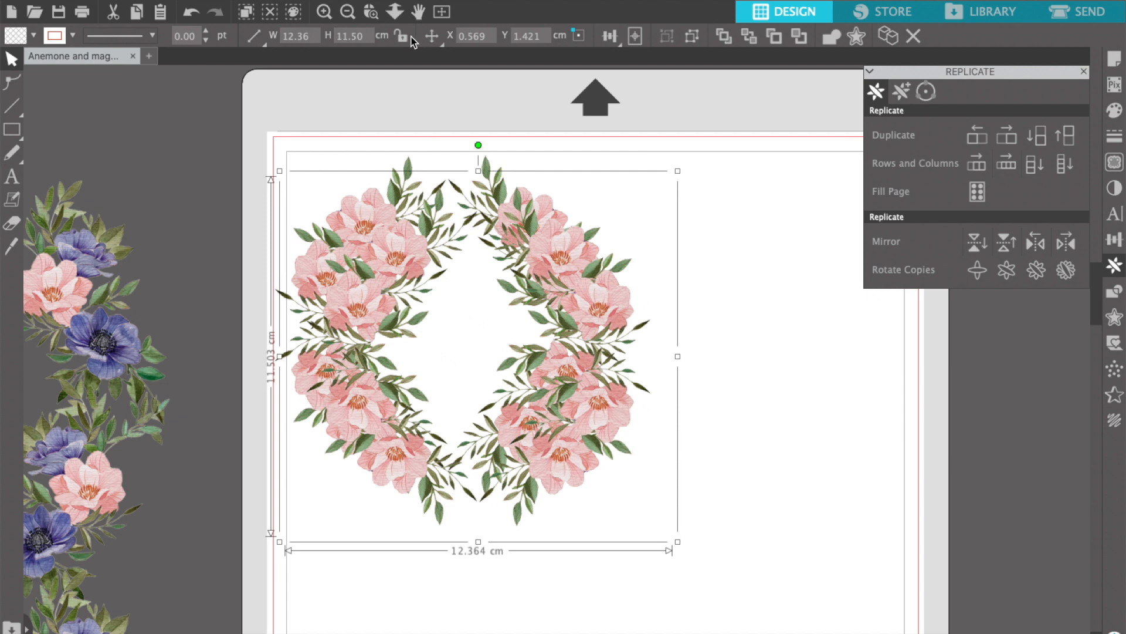
Step: Move one copy of the magnolia wreath off the page into the empty area to its right
{"action": "left_click", "coordinate": [443, 11]}
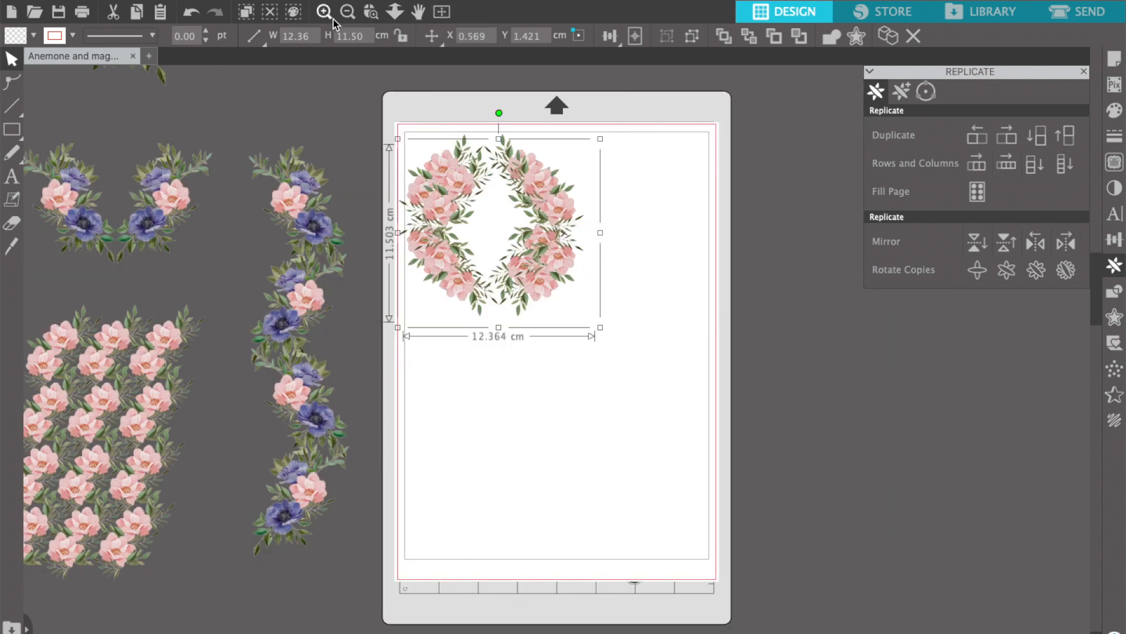
{"action": "left_click_drag", "start_coordinate": [560, 252], "coordinate": [932, 522]}
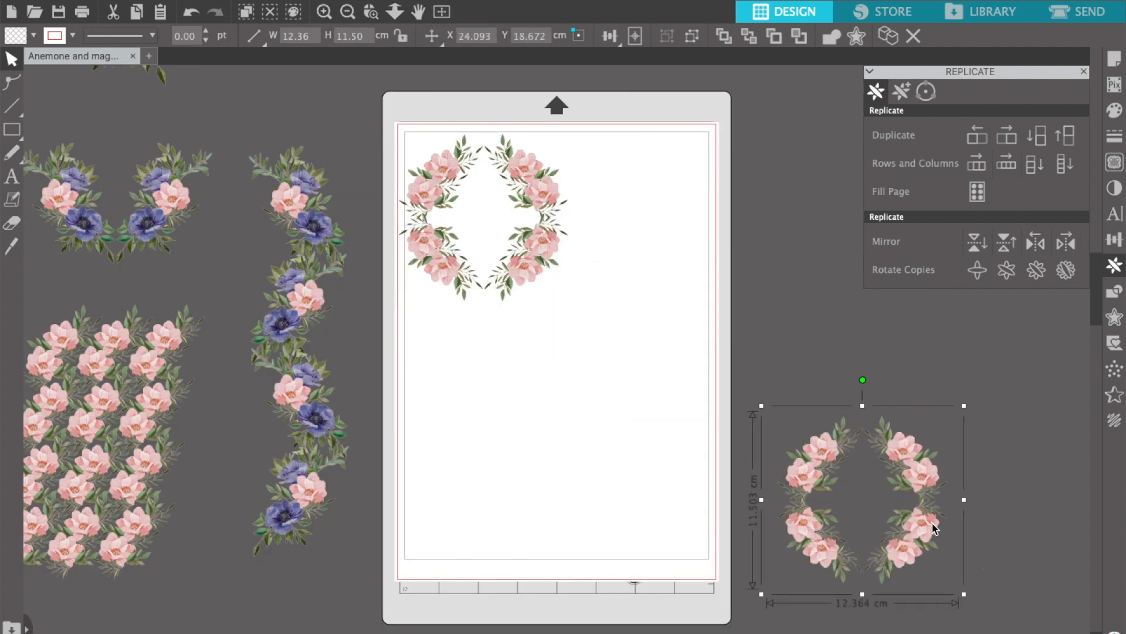
{"action": "left_click", "coordinate": [512, 419]}
Step: Ungroup the wreath on the page, keep only its upper facing pair by deleting the lower half, and move that pair down
{"action": "left_click", "coordinate": [526, 238]}
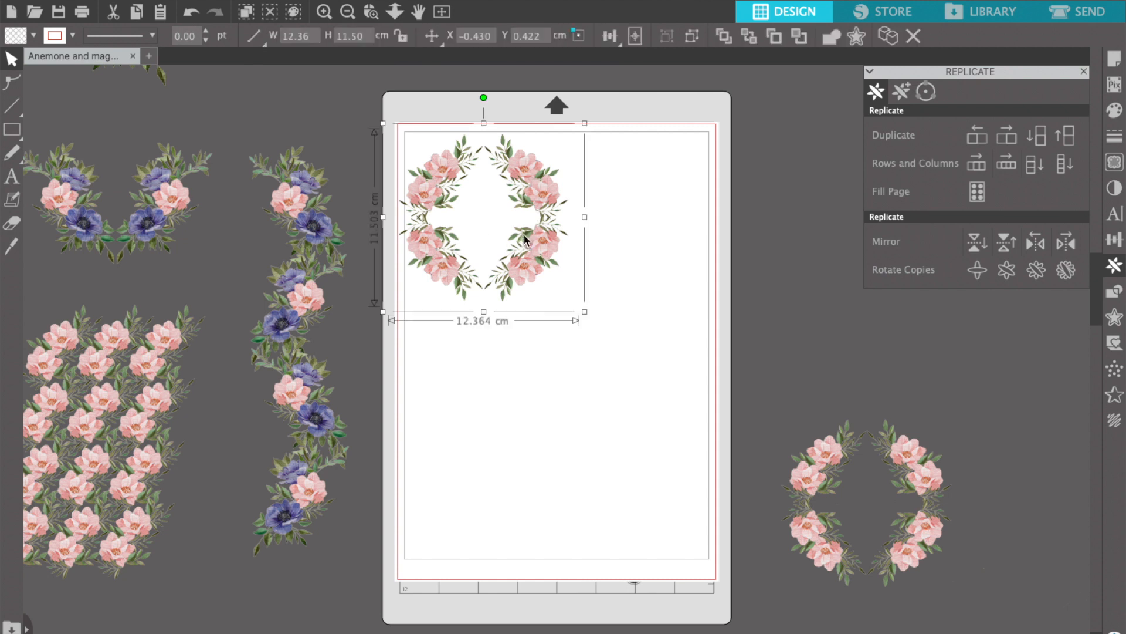
{"action": "right_click", "coordinate": [526, 235]}
{"action": "left_click", "coordinate": [564, 477]}
{"action": "left_click", "coordinate": [443, 349]}
{"action": "left_click", "coordinate": [512, 281]}
{"action": "key", "text": "Delete"}
{"action": "left_click_drag", "start_coordinate": [531, 194], "coordinate": [534, 271]}
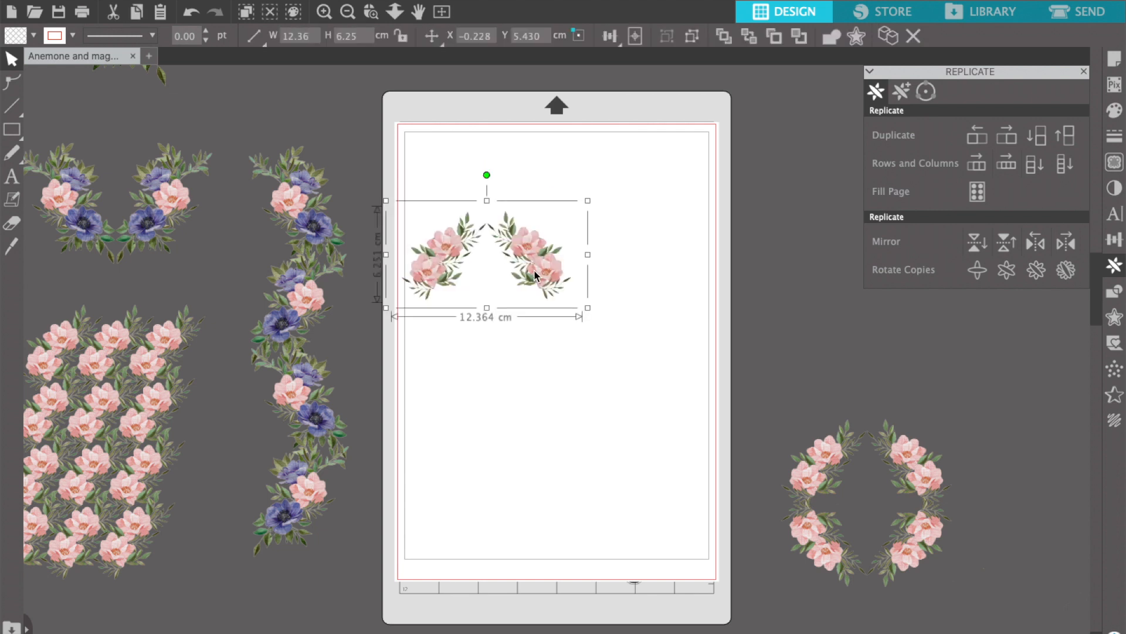
Step: Duplicate the facing pair twice to the right and scale the three pairs into a row about 16.8 cm wide
{"action": "left_click", "coordinate": [1117, 239]}
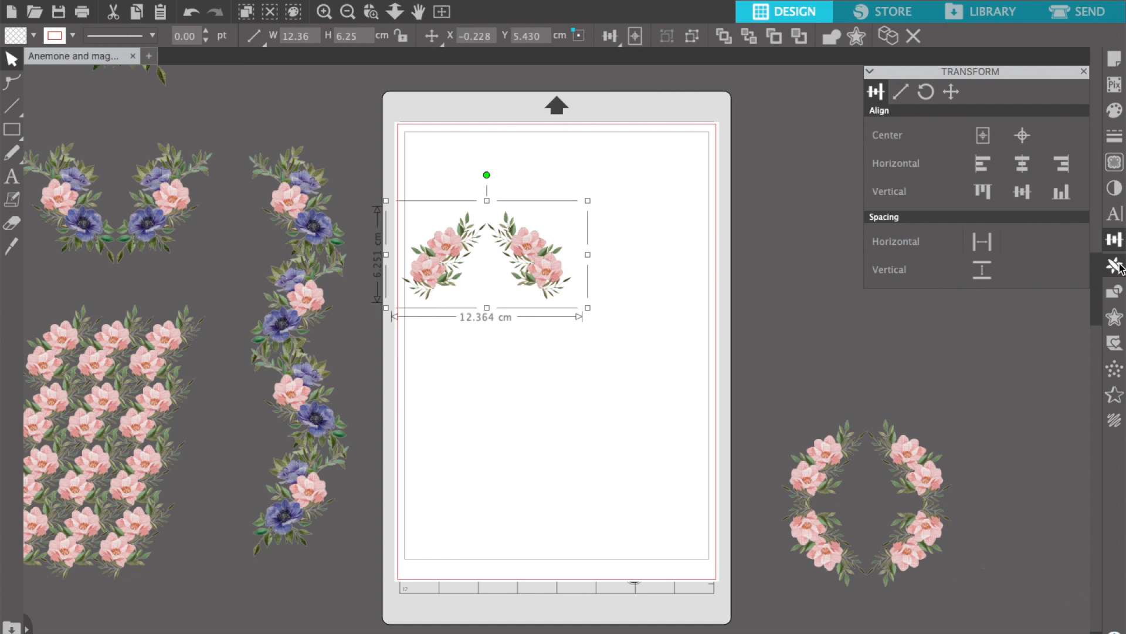
{"action": "left_click", "coordinate": [1118, 266]}
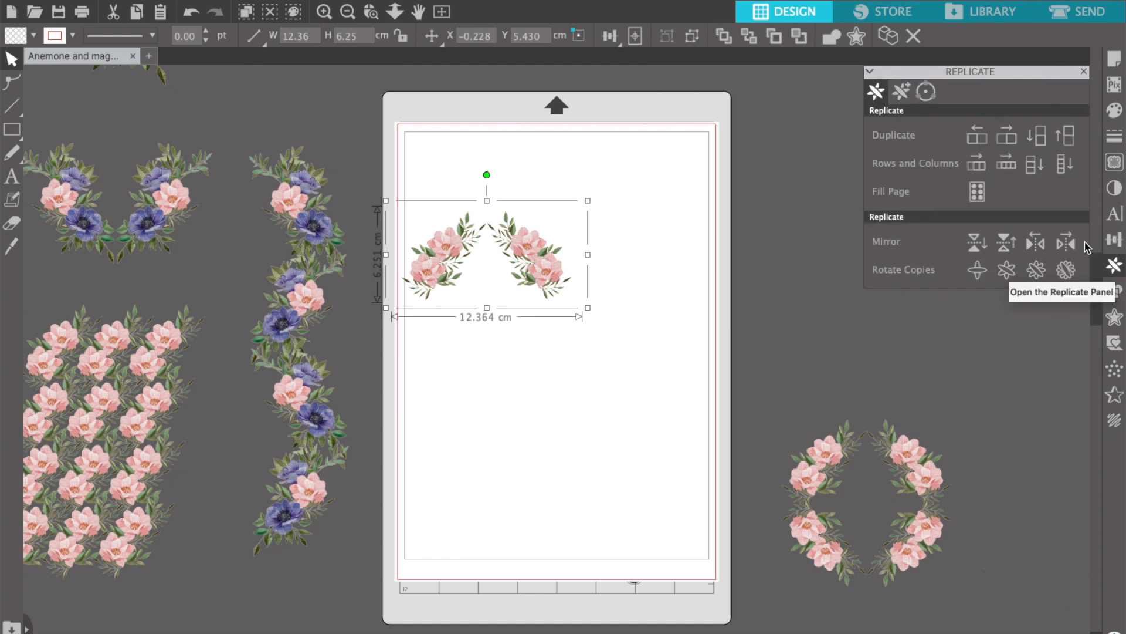
{"action": "left_click", "coordinate": [1007, 135]}
{"action": "left_click", "coordinate": [1006, 135]}
{"action": "left_click_drag", "start_coordinate": [831, 306], "coordinate": [702, 272]}
{"action": "left_click_drag", "start_coordinate": [808, 290], "coordinate": [527, 237]}
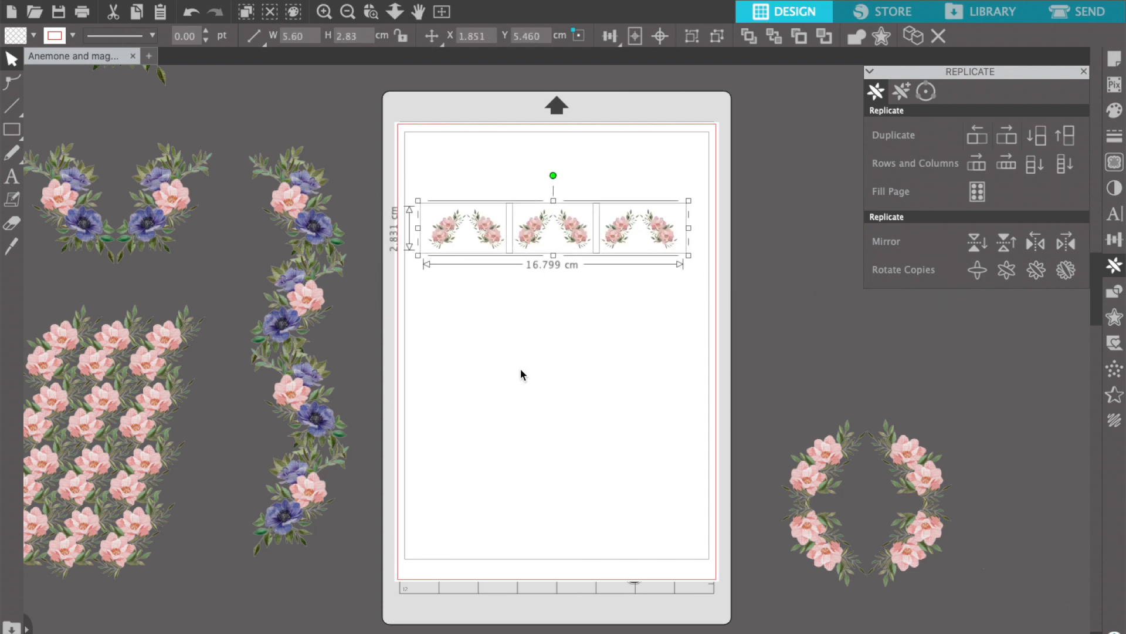
Step: Move the third magnolia pair closer to the second and space the three pairs evenly horizontally, making a row about 15.1 cm wide
{"action": "left_click", "coordinate": [372, 140]}
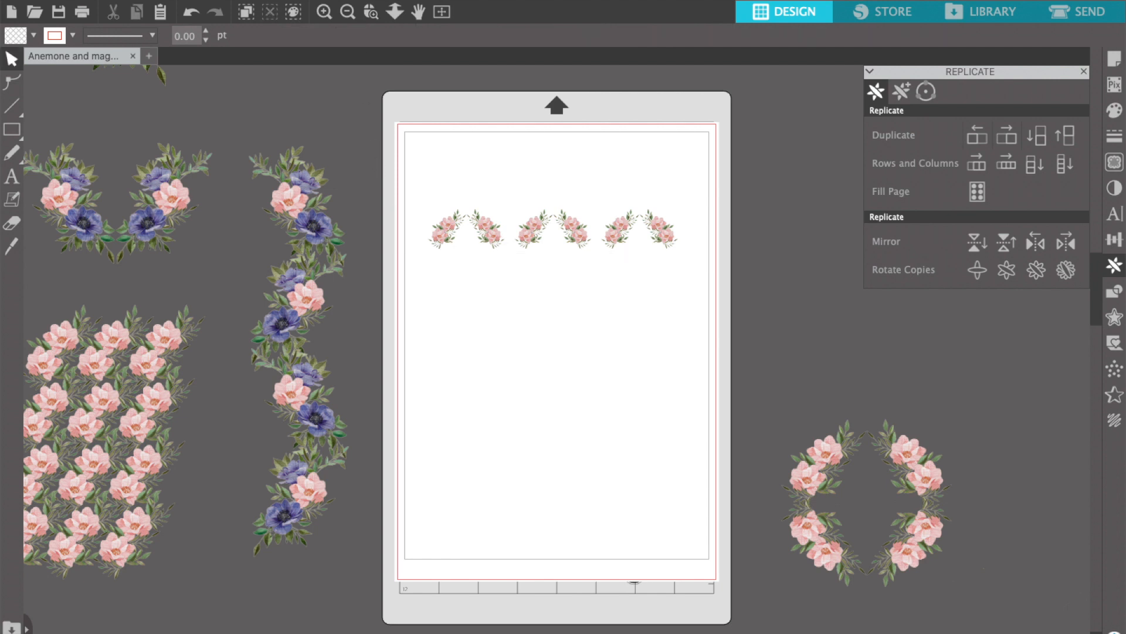
{"action": "left_click", "coordinate": [374, 158]}
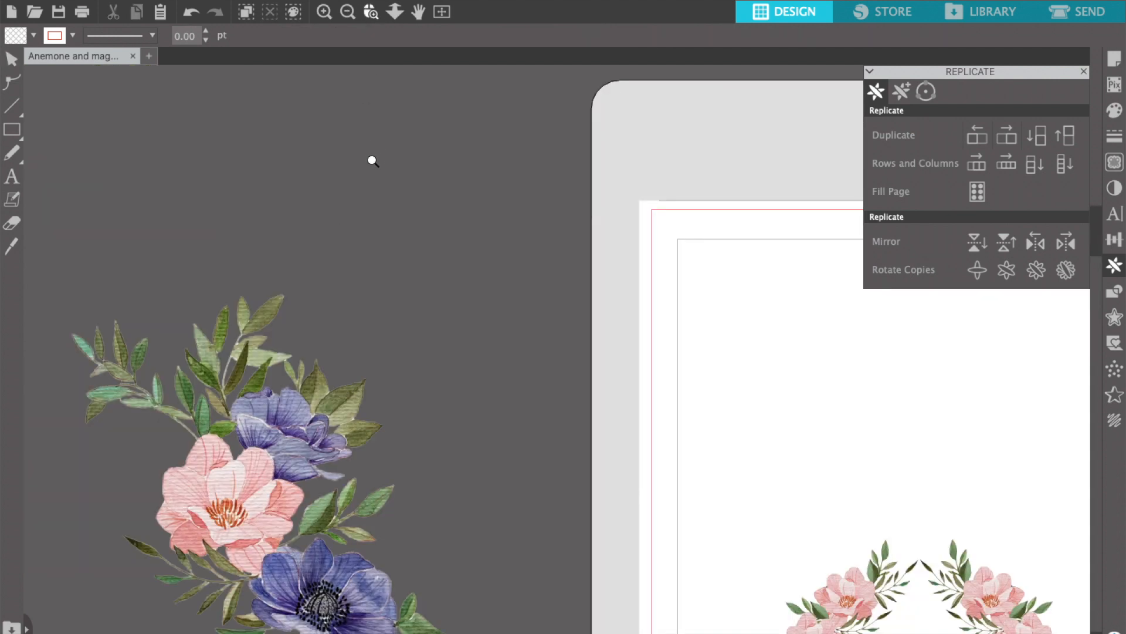
{"action": "left_click", "coordinate": [443, 12]}
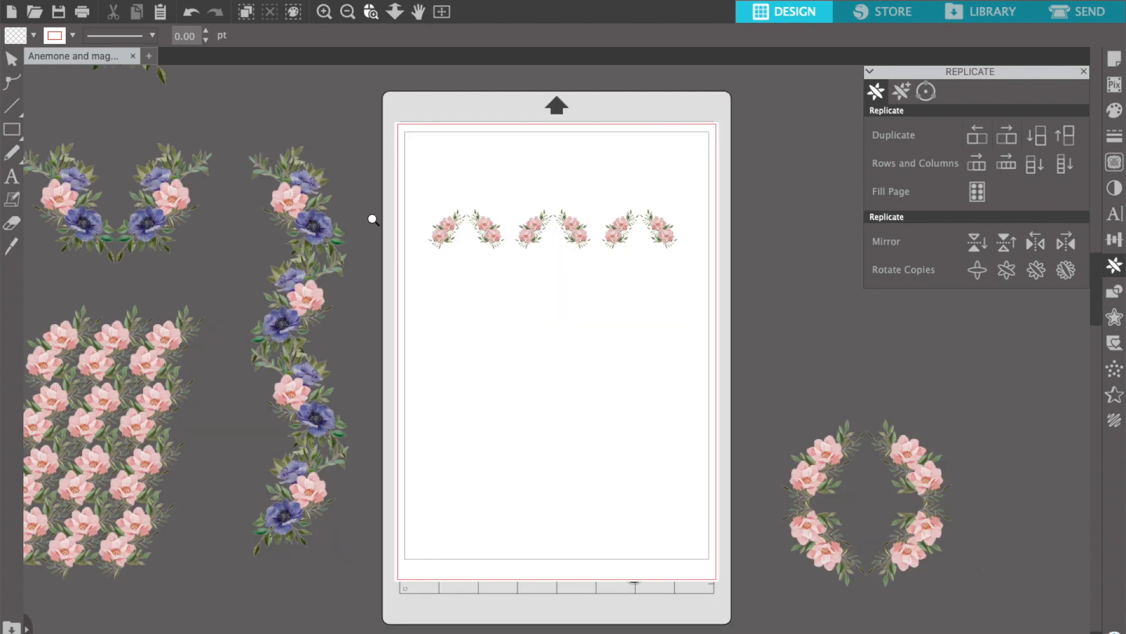
{"action": "left_click_drag", "start_coordinate": [753, 313], "coordinate": [761, 311]}
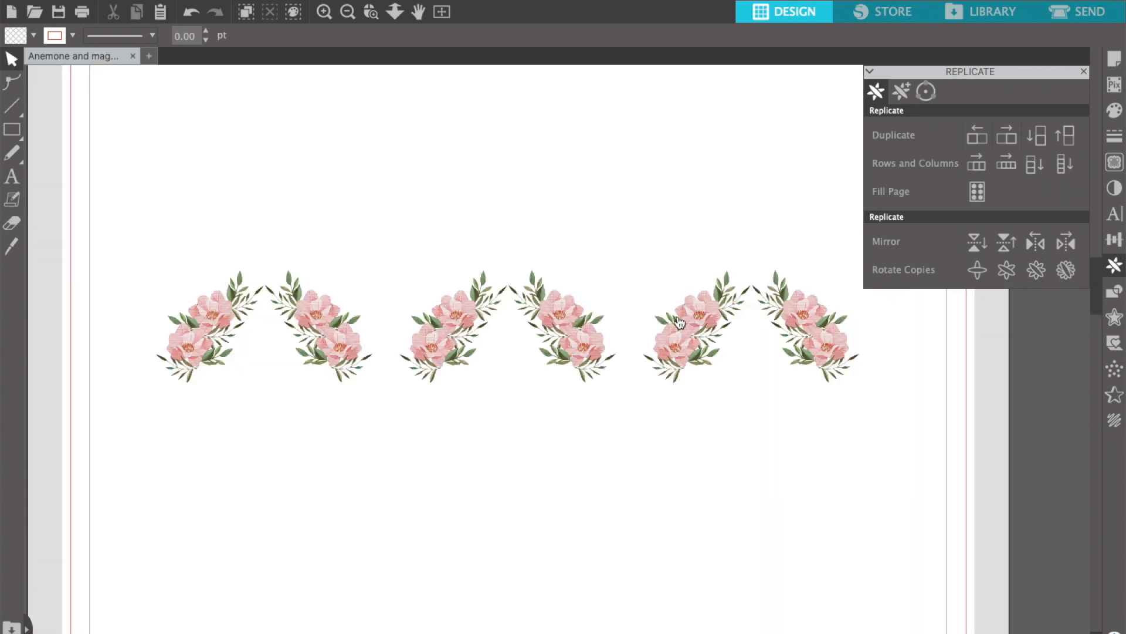
{"action": "left_click", "coordinate": [657, 311]}
{"action": "left_click_drag", "start_coordinate": [656, 311], "coordinate": [613, 315]}
{"action": "left_click_drag", "start_coordinate": [687, 419], "coordinate": [282, 356]}
{"action": "left_click", "coordinate": [1111, 242]}
{"action": "left_click", "coordinate": [981, 247]}
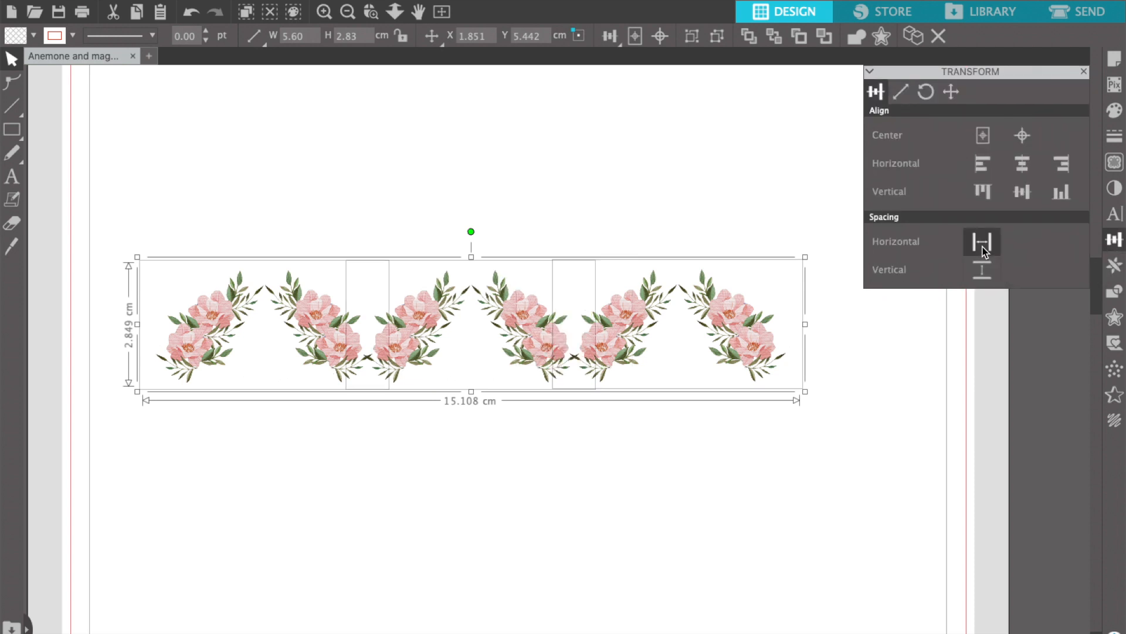
Step: Nudge the last magnolia pair slightly inward and redistribute the row's horizontal spacing to tighten it to about 15 cm wide
{"action": "left_click", "coordinate": [594, 448]}
{"action": "left_click_drag", "start_coordinate": [607, 355], "coordinate": [600, 353]}
{"action": "left_click", "coordinate": [673, 415]}
{"action": "left_click_drag", "start_coordinate": [673, 416], "coordinate": [289, 333]}
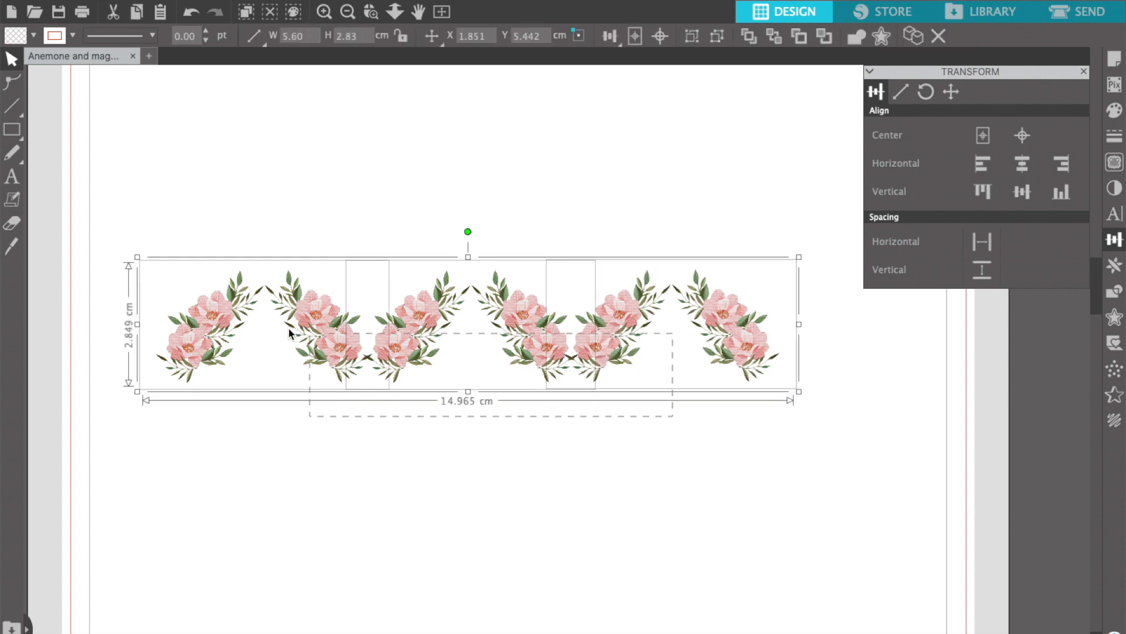
{"action": "left_click", "coordinate": [990, 242]}
{"action": "left_click", "coordinate": [596, 448]}
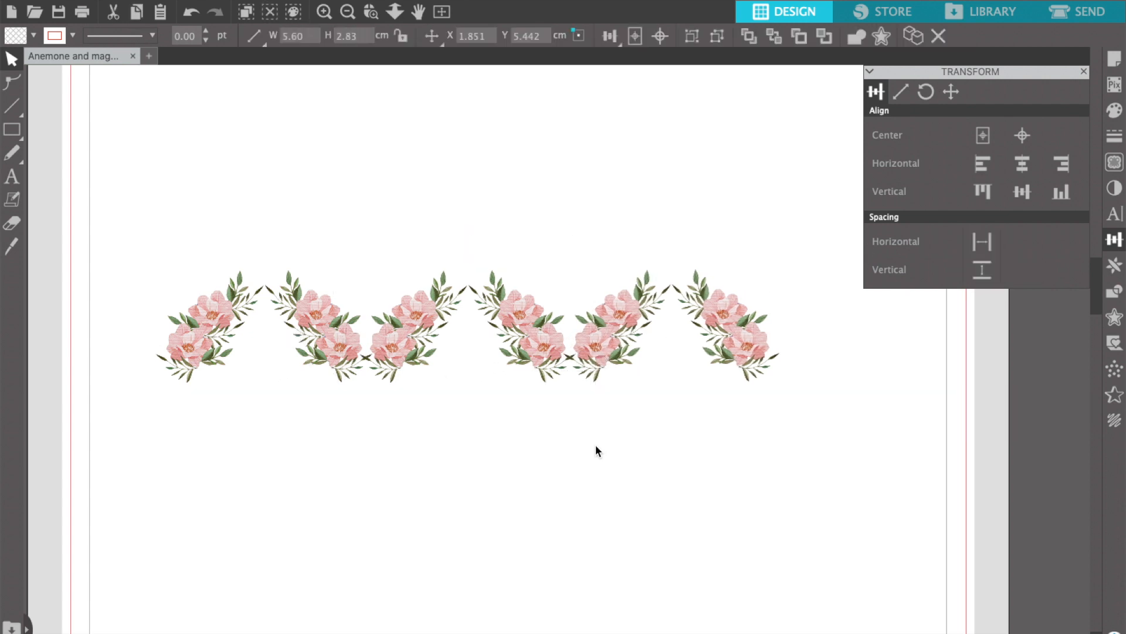
Step: Group the three magnolia pairs into one border and move it up near the page's upper edge
{"action": "left_click_drag", "start_coordinate": [770, 355], "coordinate": [278, 358]}
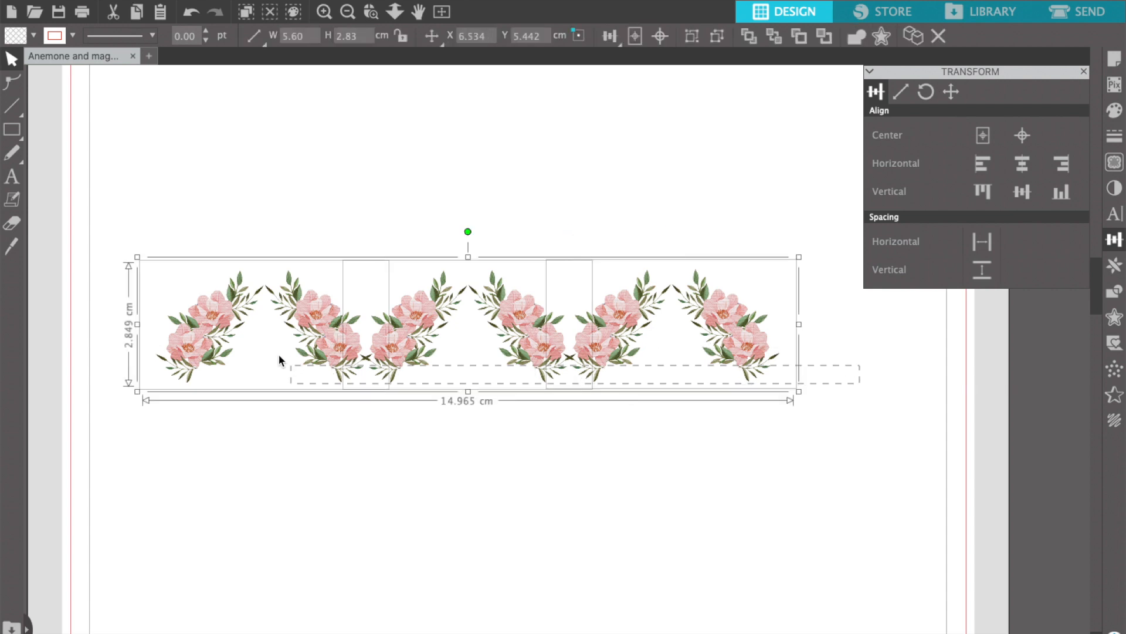
{"action": "key", "text": "ctrl+g"}
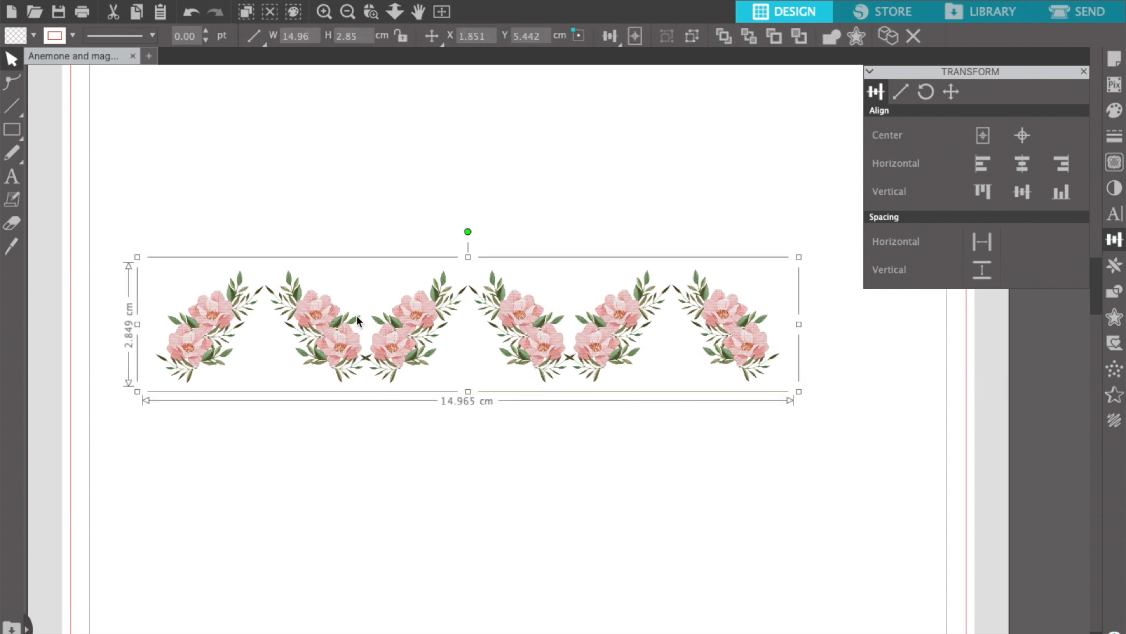
{"action": "left_click_drag", "start_coordinate": [359, 323], "coordinate": [385, 184]}
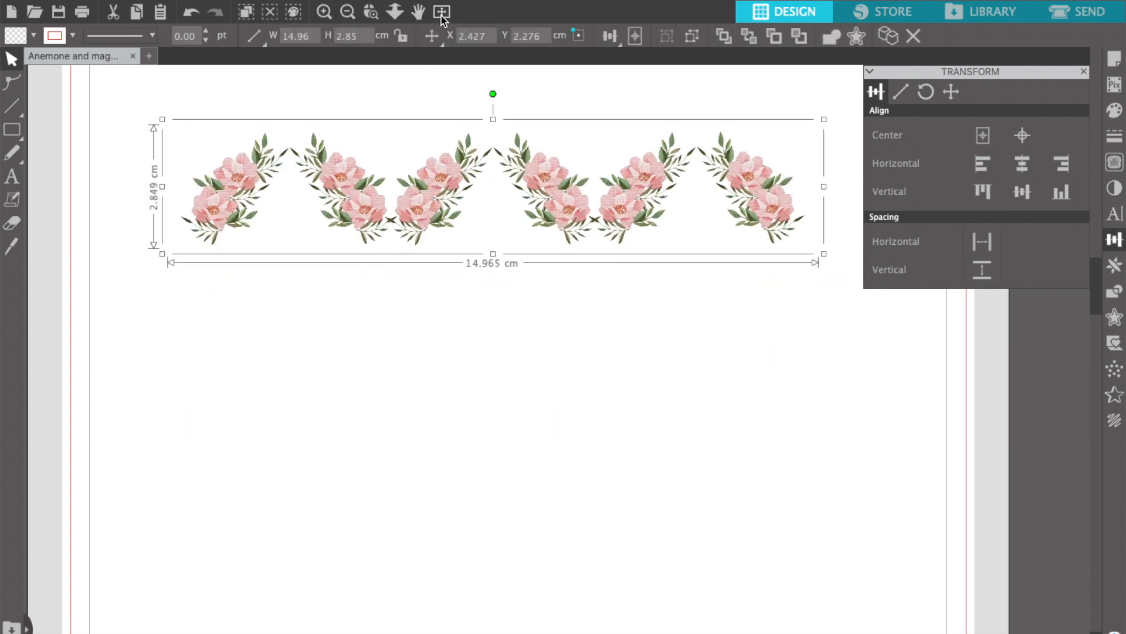
Step: Paste a copy of the grouped magnolia border and place it below the original, clear of it
{"action": "key", "text": "ctrl+v"}
{"action": "left_click_drag", "start_coordinate": [578, 209], "coordinate": [544, 257]}
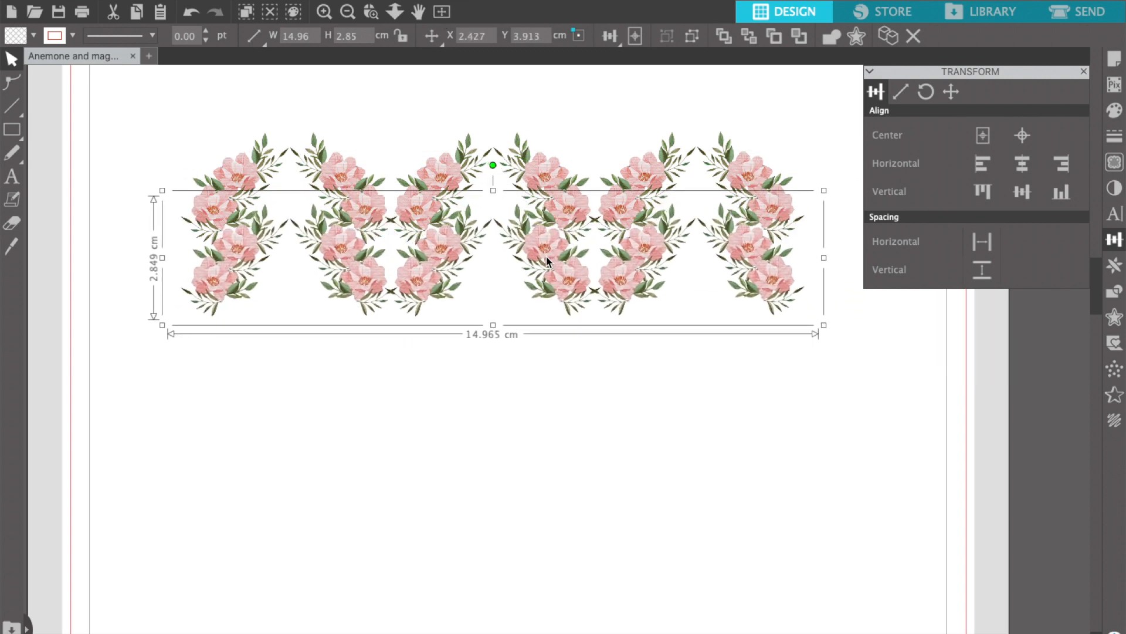
{"action": "left_click_drag", "start_coordinate": [529, 103], "coordinate": [529, 417]}
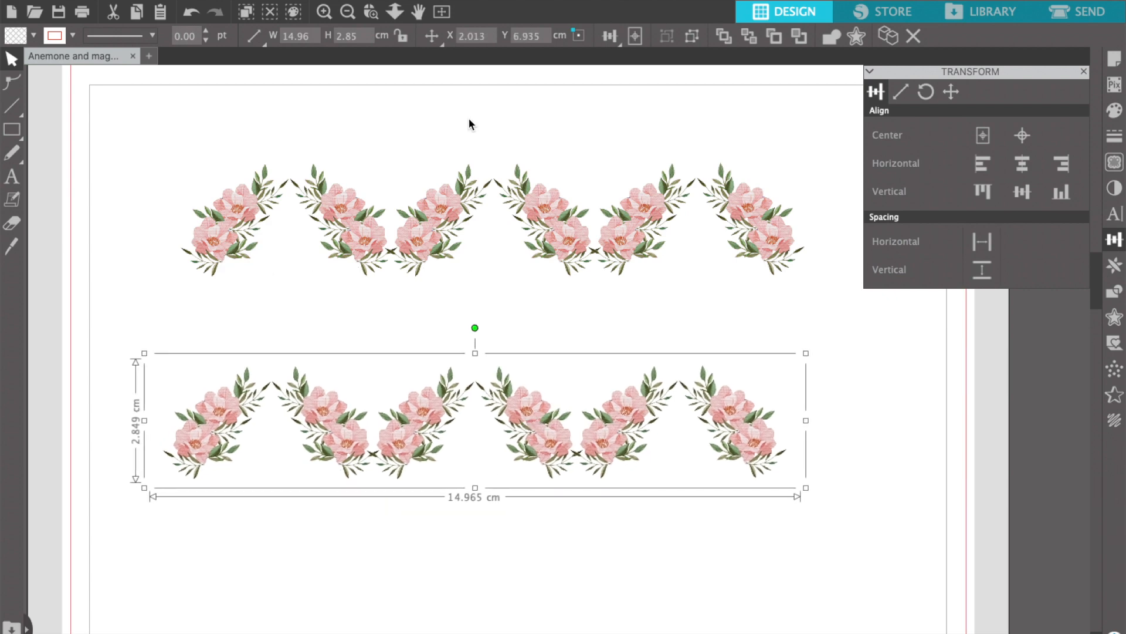
Step: Duplicate the small single anemone off the page and place the copy over the start of the lower magnolia border
{"action": "left_click", "coordinate": [442, 11]}
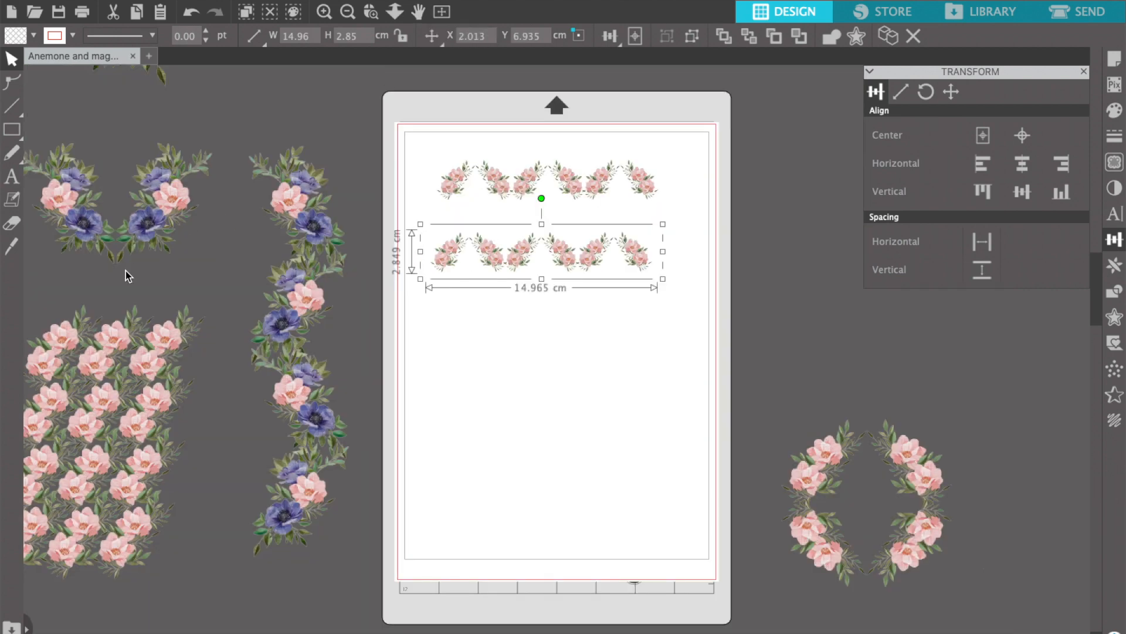
{"action": "scroll", "coordinate": [129, 276], "scroll_direction": "left", "scroll_amount": 10}
{"action": "scroll", "coordinate": [130, 276], "scroll_direction": "up", "scroll_amount": 5}
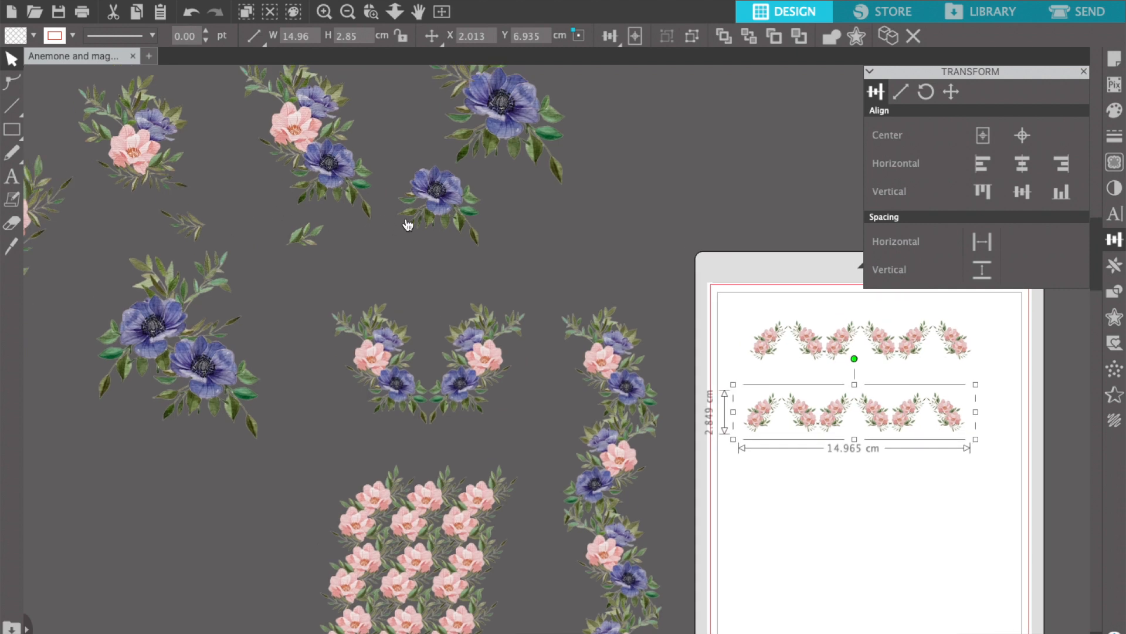
{"action": "left_click", "coordinate": [458, 205]}
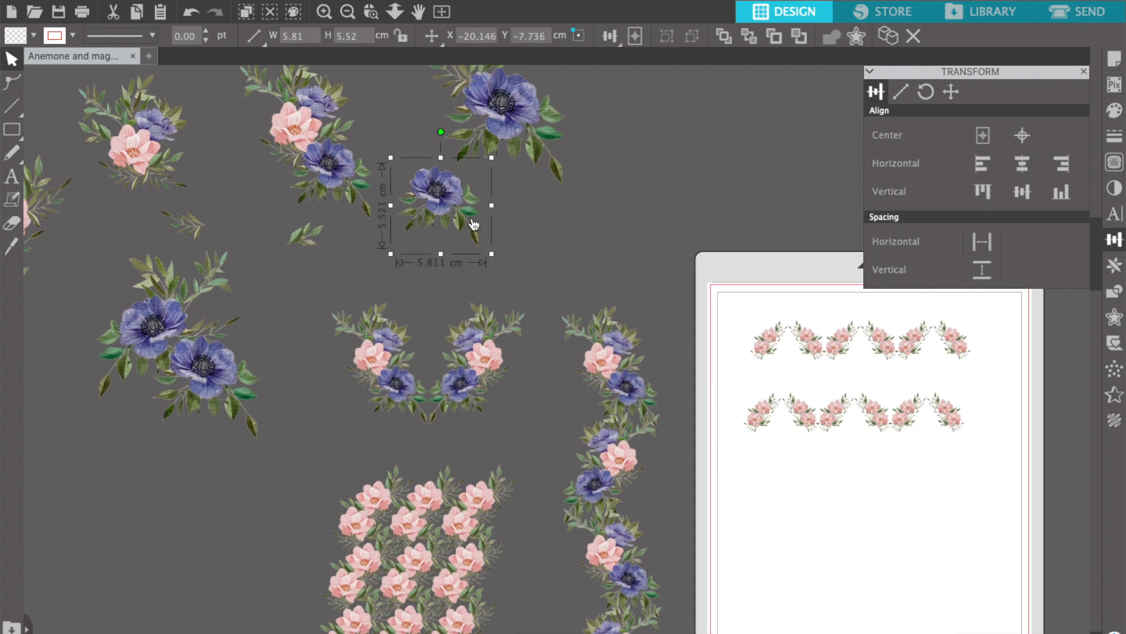
{"action": "scroll", "coordinate": [474, 224], "scroll_direction": "right", "scroll_amount": 2}
{"action": "scroll", "coordinate": [474, 225], "scroll_direction": "up", "scroll_amount": 2}
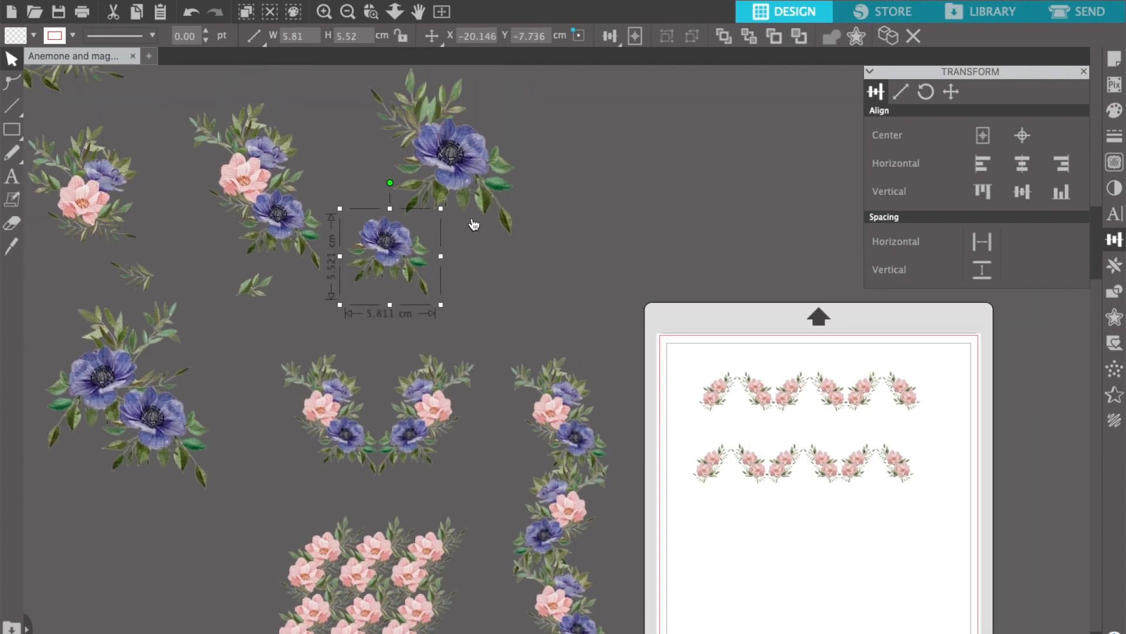
{"action": "key", "text": "ctrl+d"}
{"action": "left_click_drag", "start_coordinate": [423, 285], "coordinate": [737, 498]}
Step: Shrink the anemone copy to about 1.9 cm wide and tilt it counterclockwise inside the lower border's first arch
{"action": "left_click", "coordinate": [370, 12]}
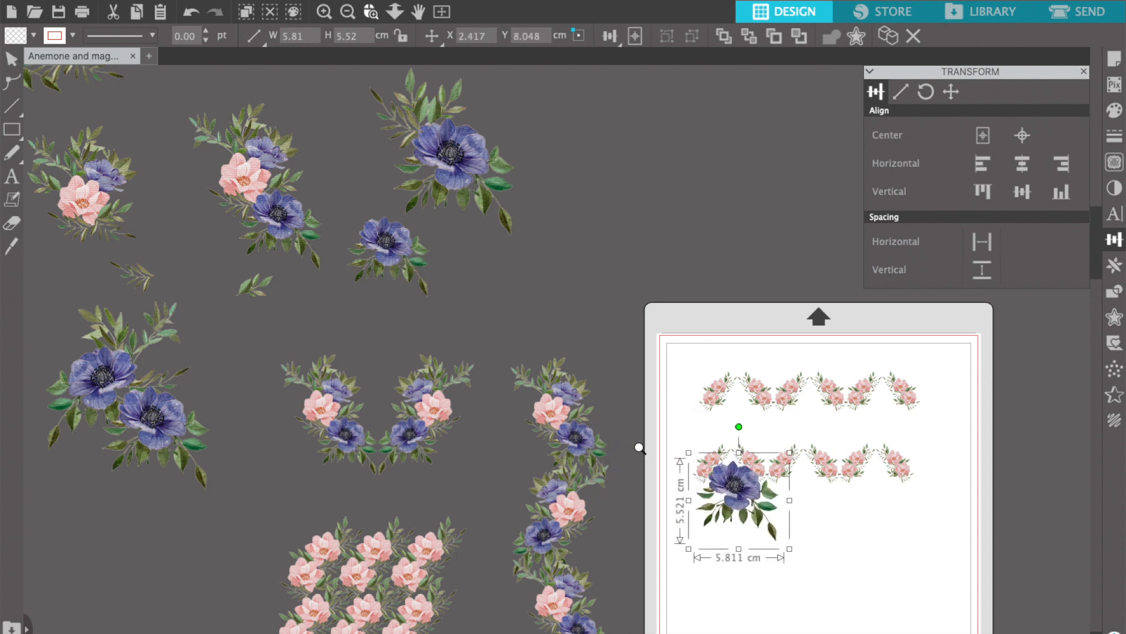
{"action": "left_click_drag", "start_coordinate": [618, 437], "coordinate": [945, 557]}
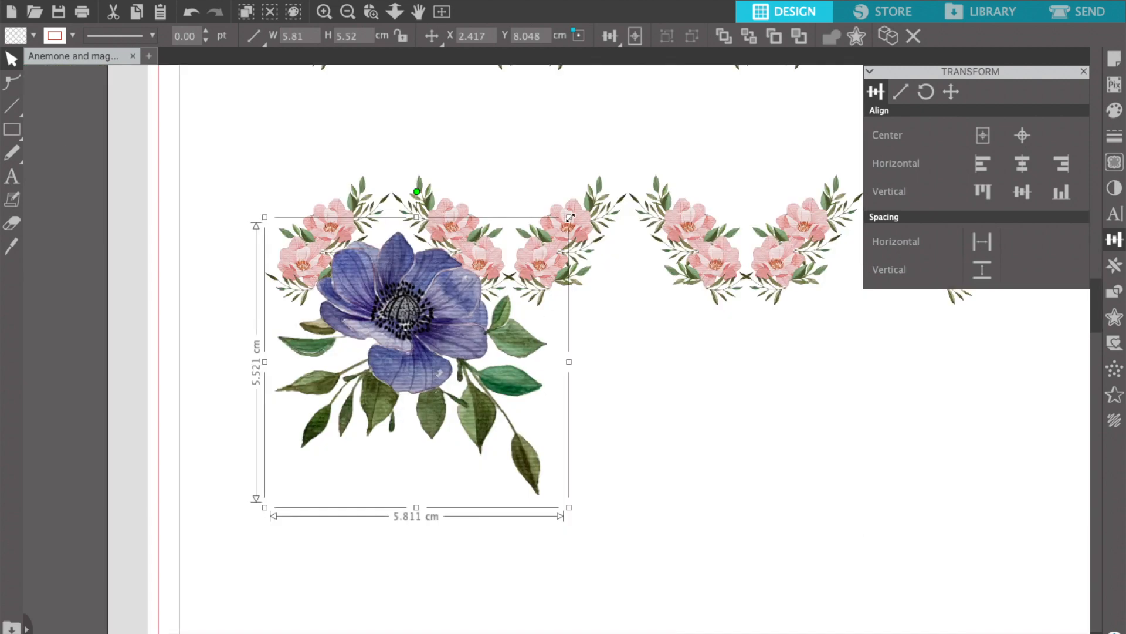
{"action": "left_click_drag", "start_coordinate": [569, 218], "coordinate": [378, 368]}
{"action": "left_click_drag", "start_coordinate": [334, 427], "coordinate": [399, 270]}
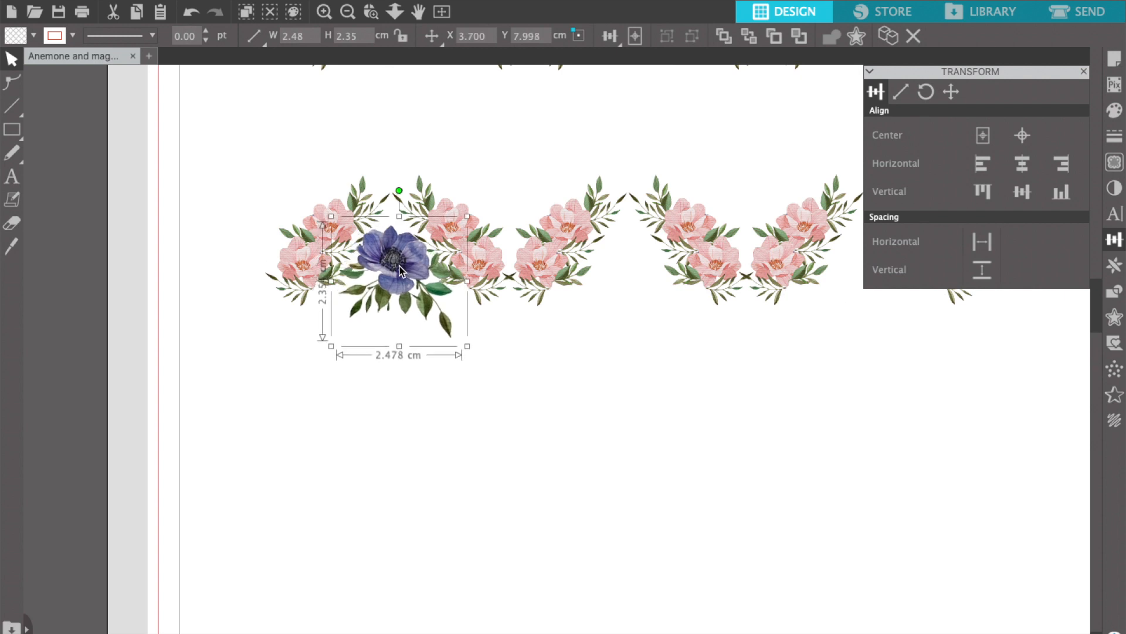
{"action": "left_click_drag", "start_coordinate": [399, 192], "coordinate": [375, 194]}
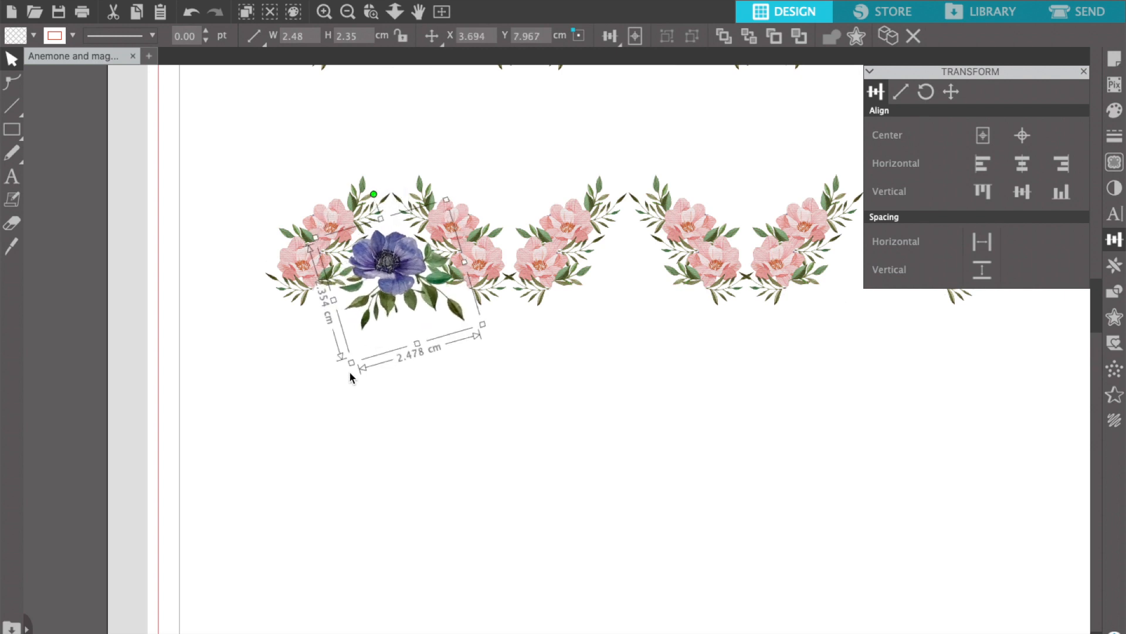
{"action": "left_click_drag", "start_coordinate": [350, 371], "coordinate": [367, 319]}
{"action": "left_click_drag", "start_coordinate": [428, 238], "coordinate": [413, 240]}
Step: Ungroup the lower magnolia border and delete its second and third pairs
{"action": "scroll", "coordinate": [413, 240], "scroll_direction": "up", "scroll_amount": 3}
{"action": "scroll", "coordinate": [413, 240], "scroll_direction": "right", "scroll_amount": 2}
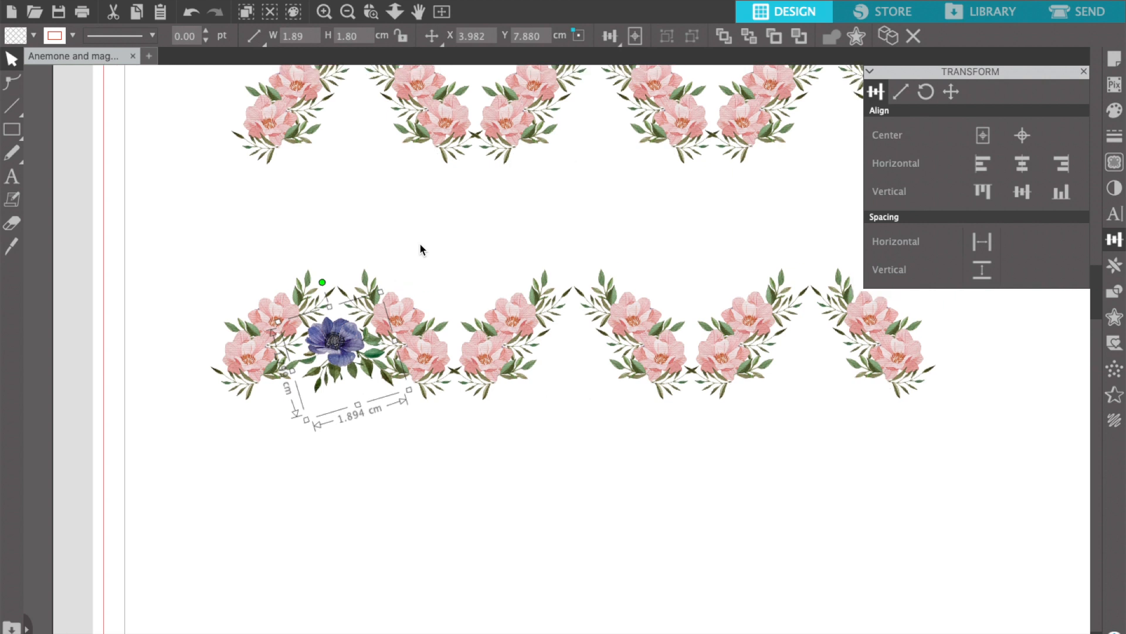
{"action": "left_click", "coordinate": [638, 328]}
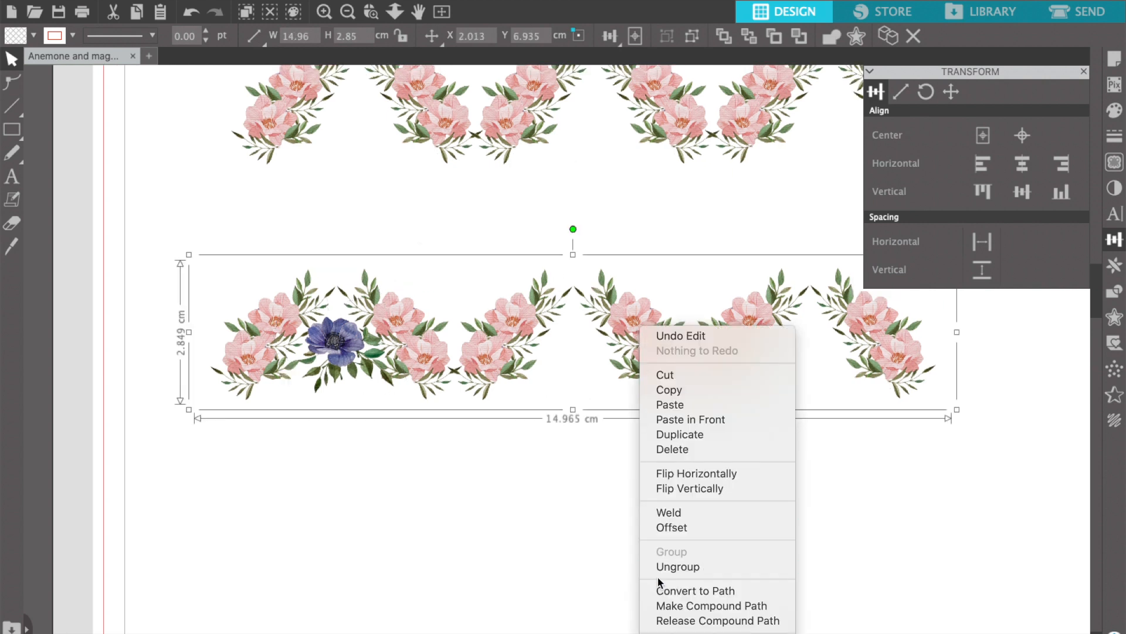
{"action": "left_click", "coordinate": [659, 567]}
{"action": "left_click_drag", "start_coordinate": [939, 467], "coordinate": [639, 321]}
{"action": "key", "text": "Delete"}
Step: Move the anemone up to the peak of the magnolia arch and try sending it behind the magnolias
{"action": "left_click_drag", "start_coordinate": [357, 367], "coordinate": [359, 309]}
{"action": "right_click", "coordinate": [362, 310]}
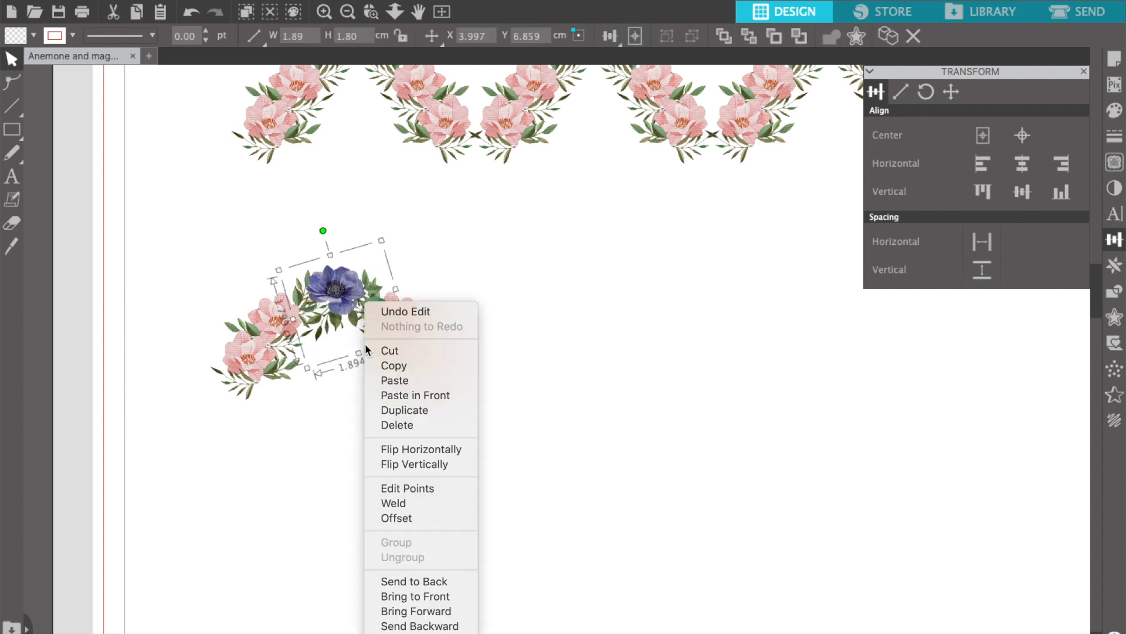
{"action": "left_click", "coordinate": [385, 579]}
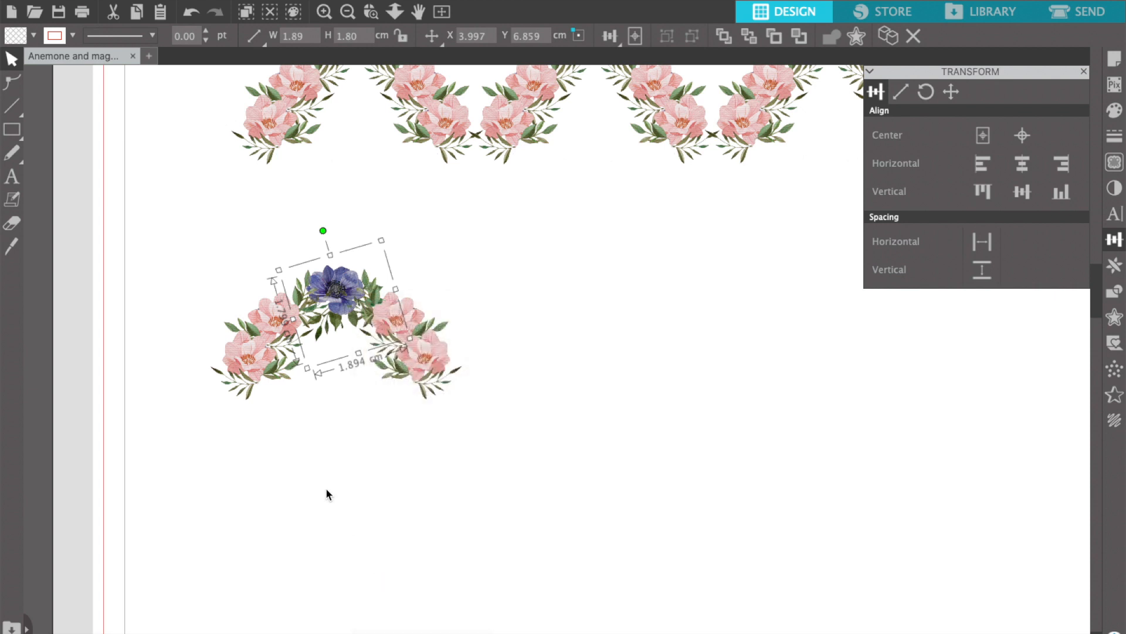
{"action": "left_click", "coordinate": [335, 440]}
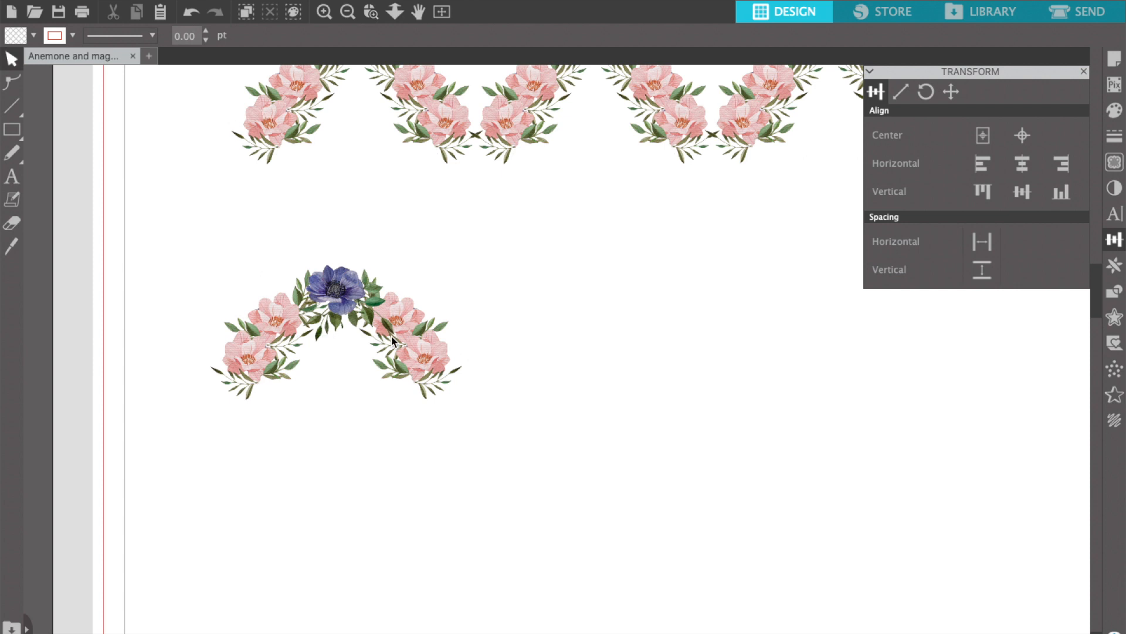
Step: Group the anemone with the two pairs of magnolias to make one arch motif
{"action": "scroll", "coordinate": [391, 336], "scroll_direction": "up", "scroll_amount": 5}
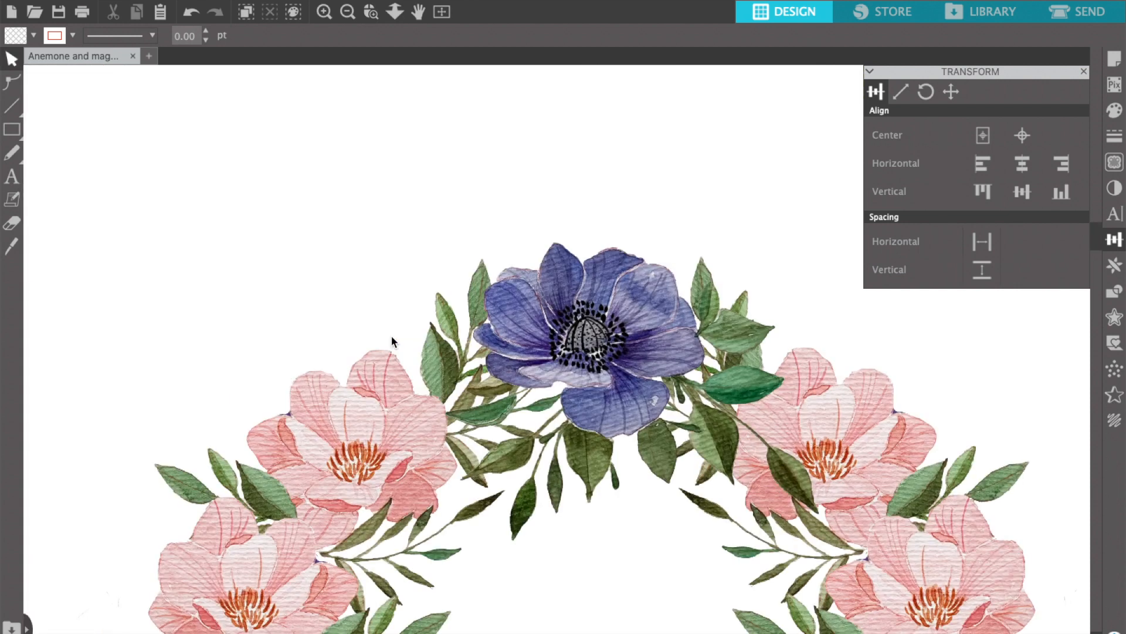
{"action": "scroll", "coordinate": [392, 335], "scroll_direction": "down", "scroll_amount": 5}
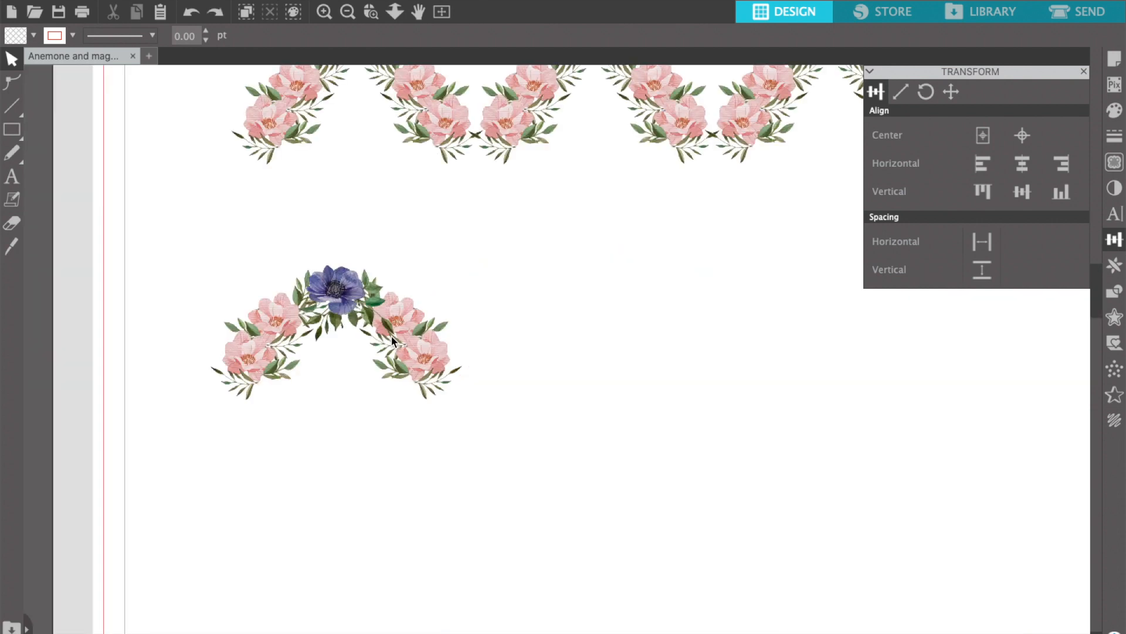
{"action": "left_click_drag", "start_coordinate": [463, 437], "coordinate": [243, 250]}
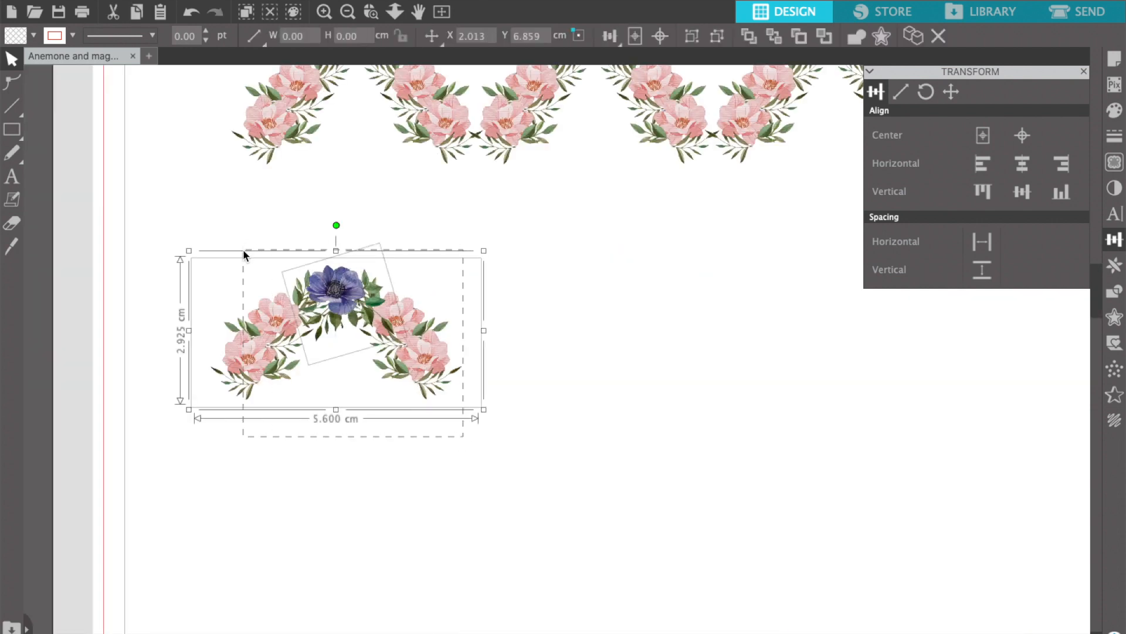
{"action": "key", "text": "ctrl+g"}
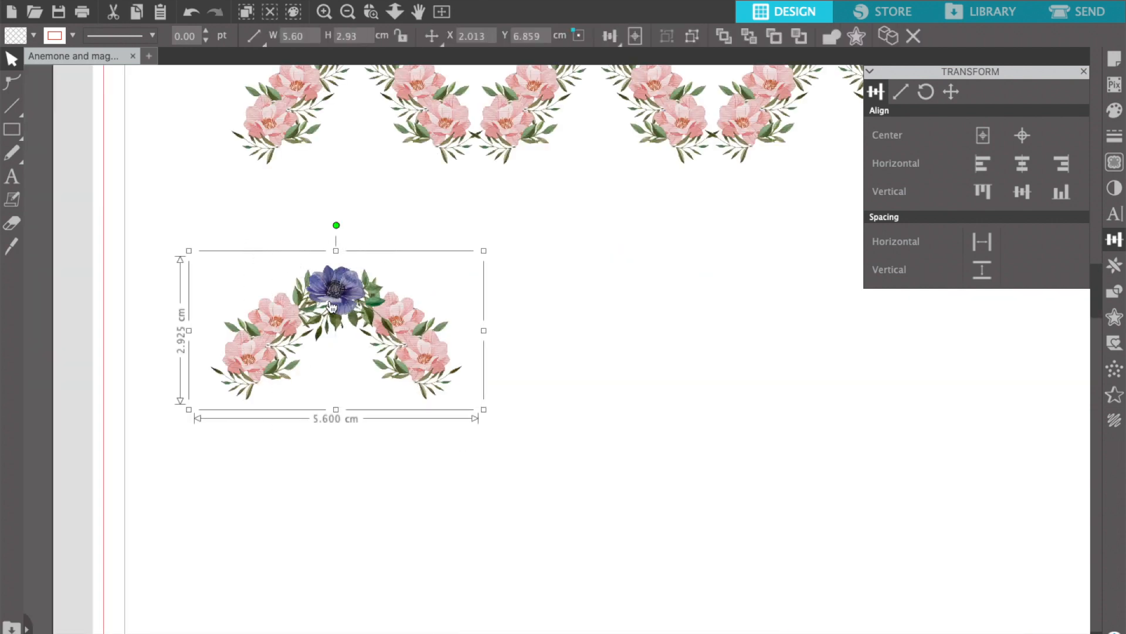
Step: Place a copy of the small magnolia-and-anemone spray, shrunk to about 2.64 cm wide, beneath the arch and group them as a fan motif
{"action": "left_click", "coordinate": [442, 12]}
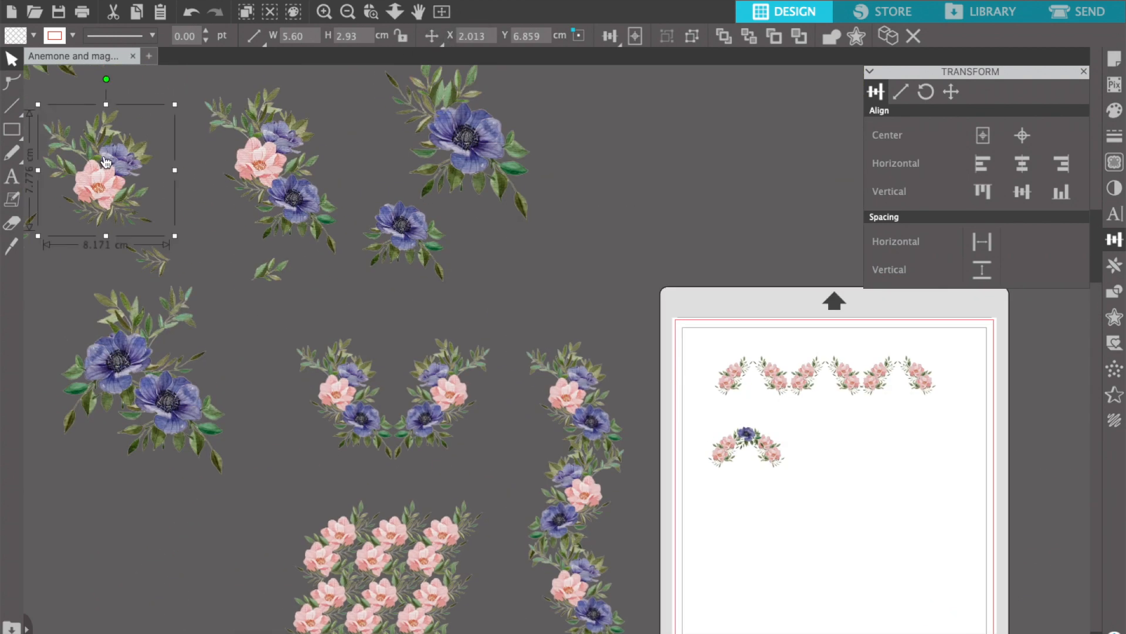
{"action": "left_click", "coordinate": [371, 12]}
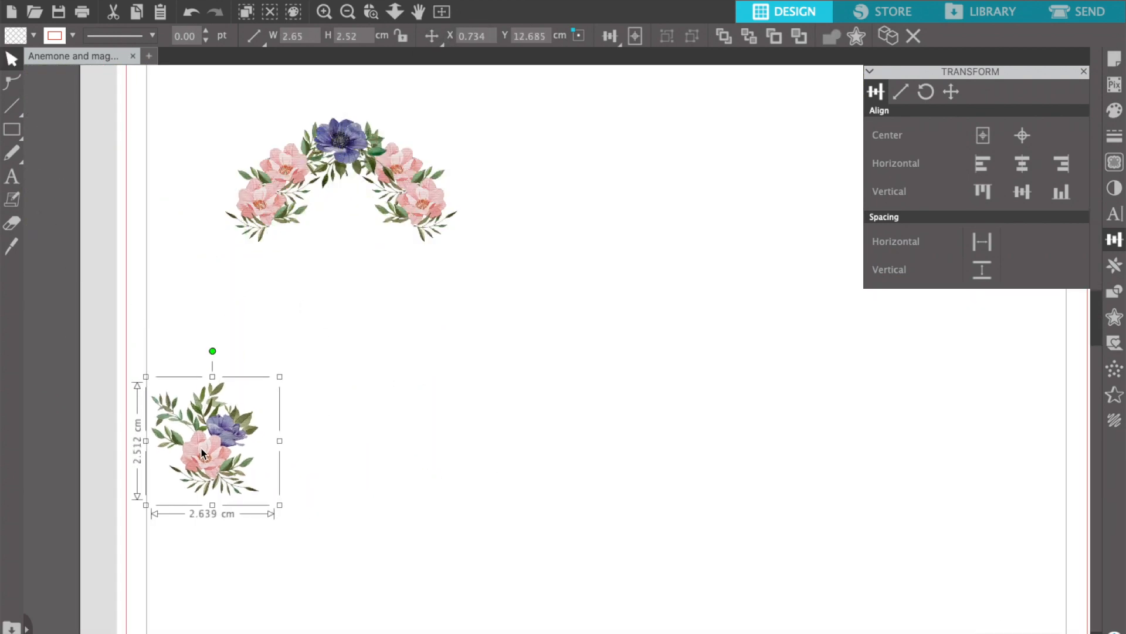
{"action": "left_click_drag", "start_coordinate": [200, 447], "coordinate": [332, 233]}
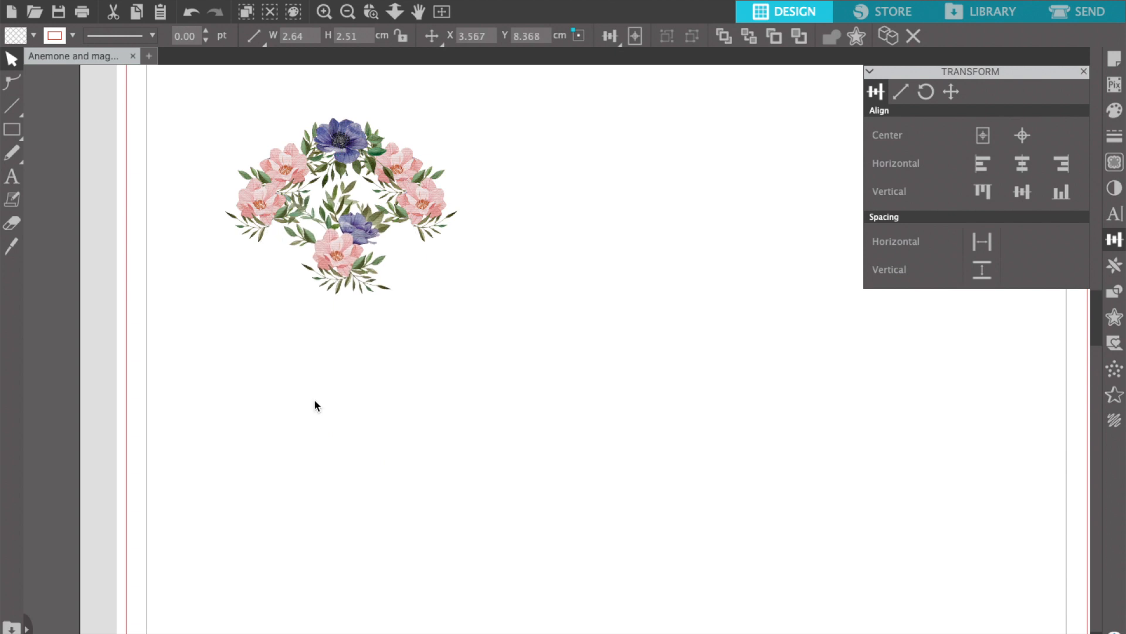
{"action": "left_click", "coordinate": [365, 340]}
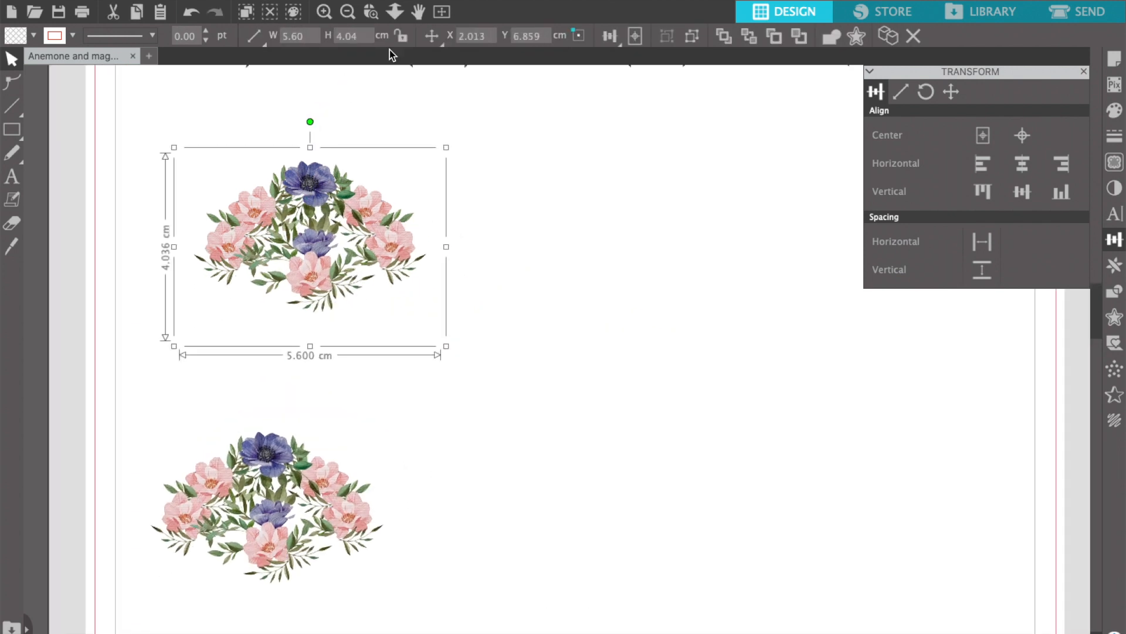
Step: Line up three evenly spaced fan motifs in a row about 14.8 cm wide and move the spare motif off the page
{"action": "left_click", "coordinate": [1113, 267]}
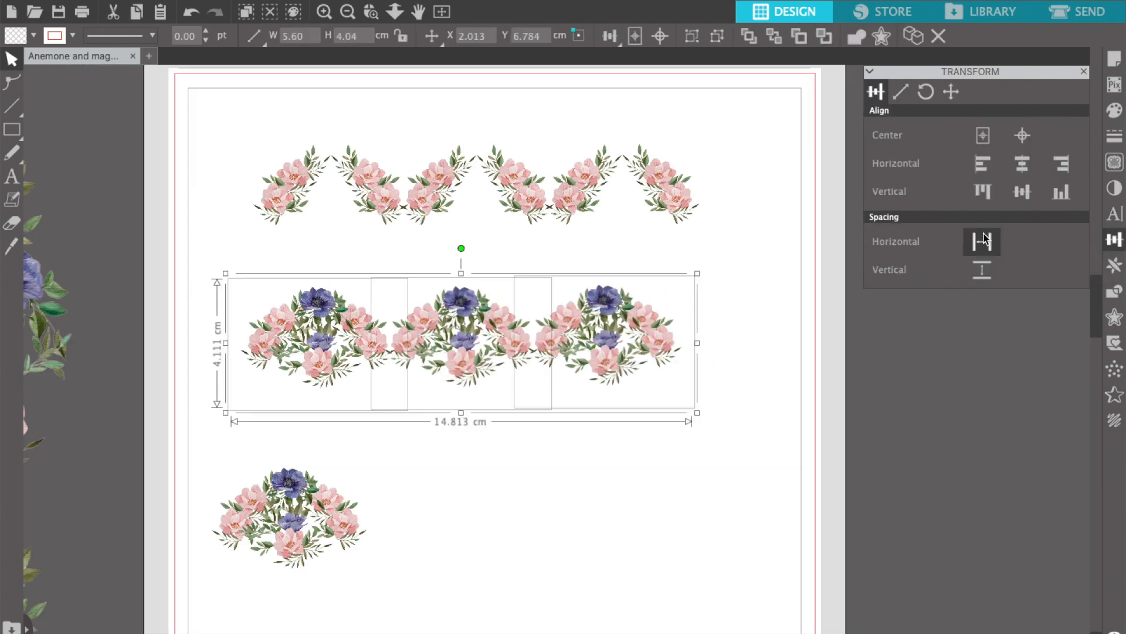
{"action": "left_click", "coordinate": [559, 439]}
{"action": "left_click", "coordinate": [289, 516]}
{"action": "left_click_drag", "start_coordinate": [288, 517], "coordinate": [962, 586]}
Step: Mirror the grouped fan row upward and offset the mirrored row about 2.2 cm sideways so the anemones interlock
{"action": "left_click", "coordinate": [463, 340]}
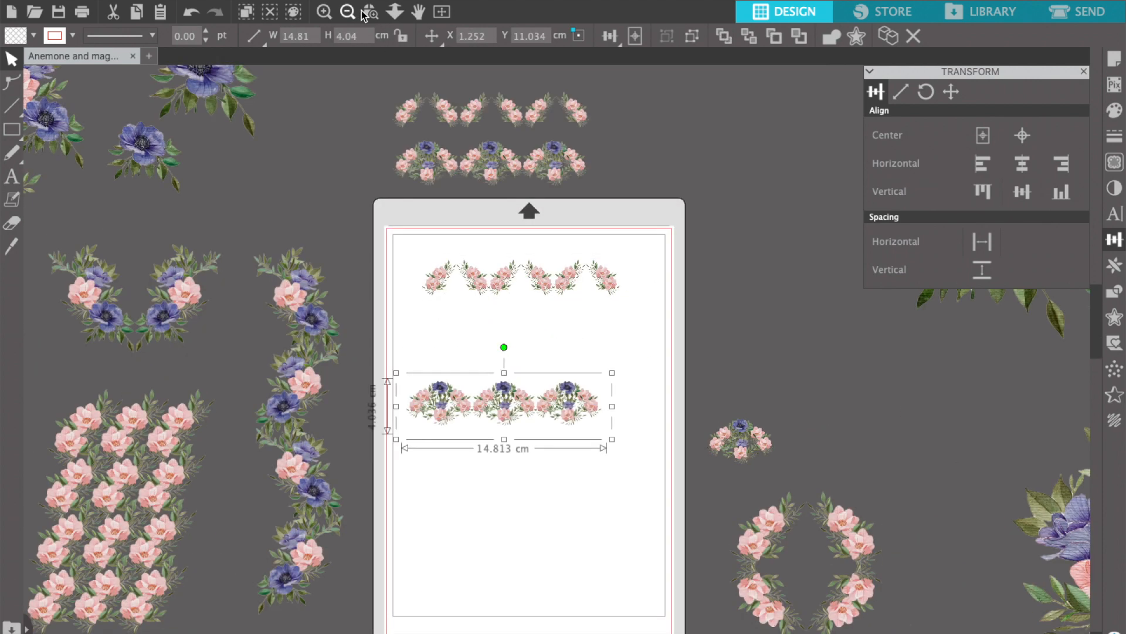
{"action": "left_click", "coordinate": [371, 11]}
{"action": "left_click_drag", "start_coordinate": [490, 372], "coordinate": [694, 542]}
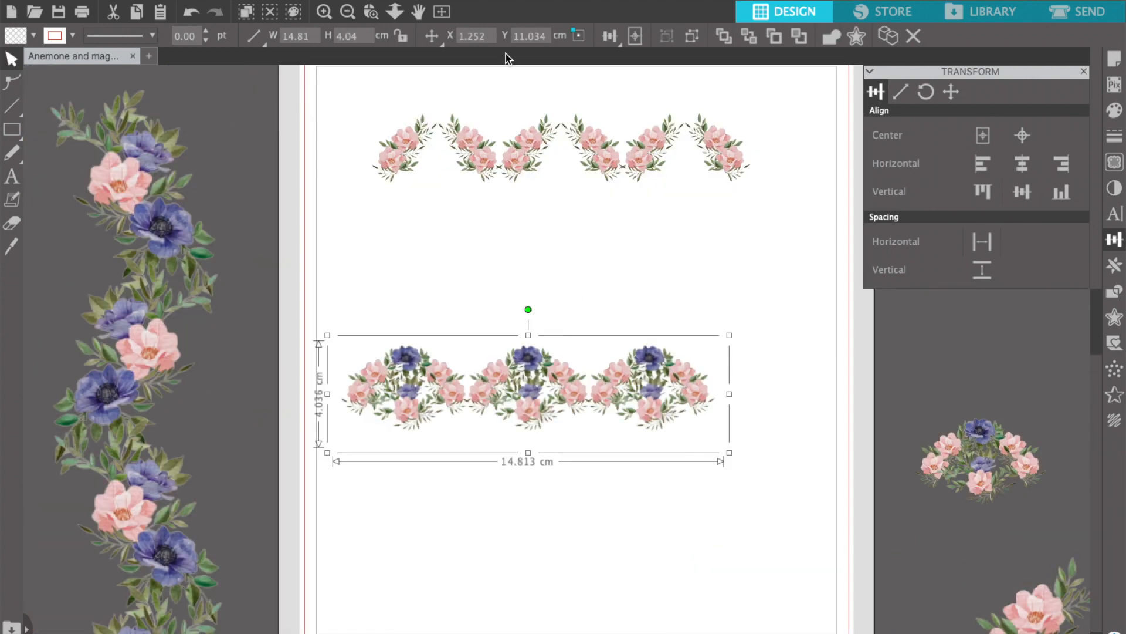
{"action": "left_click", "coordinate": [442, 11]}
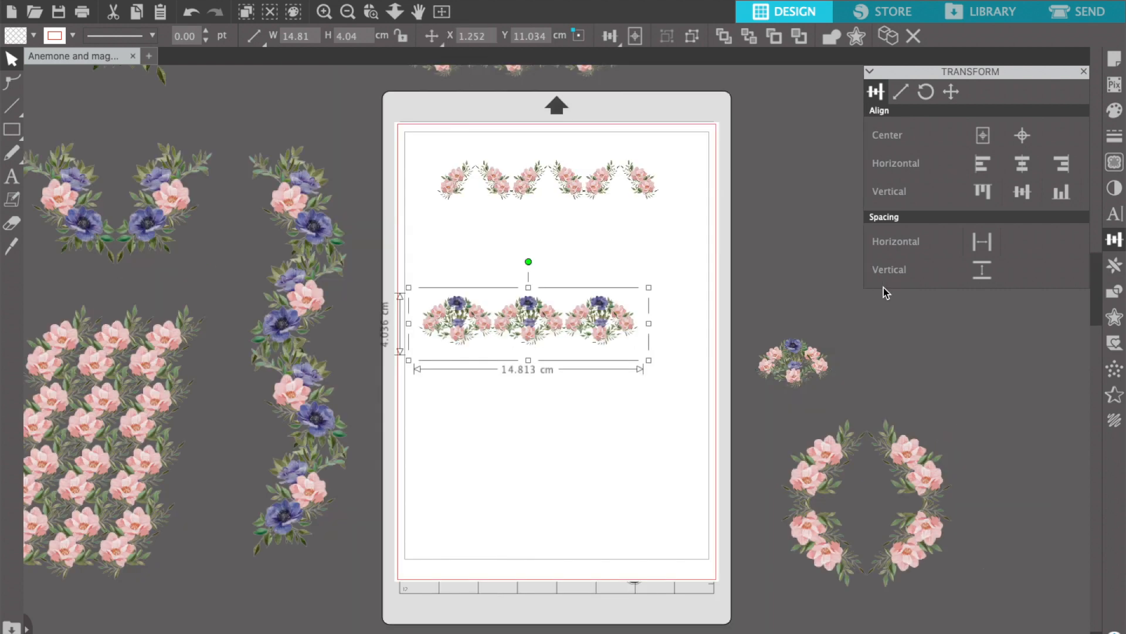
{"action": "left_click", "coordinate": [656, 388]}
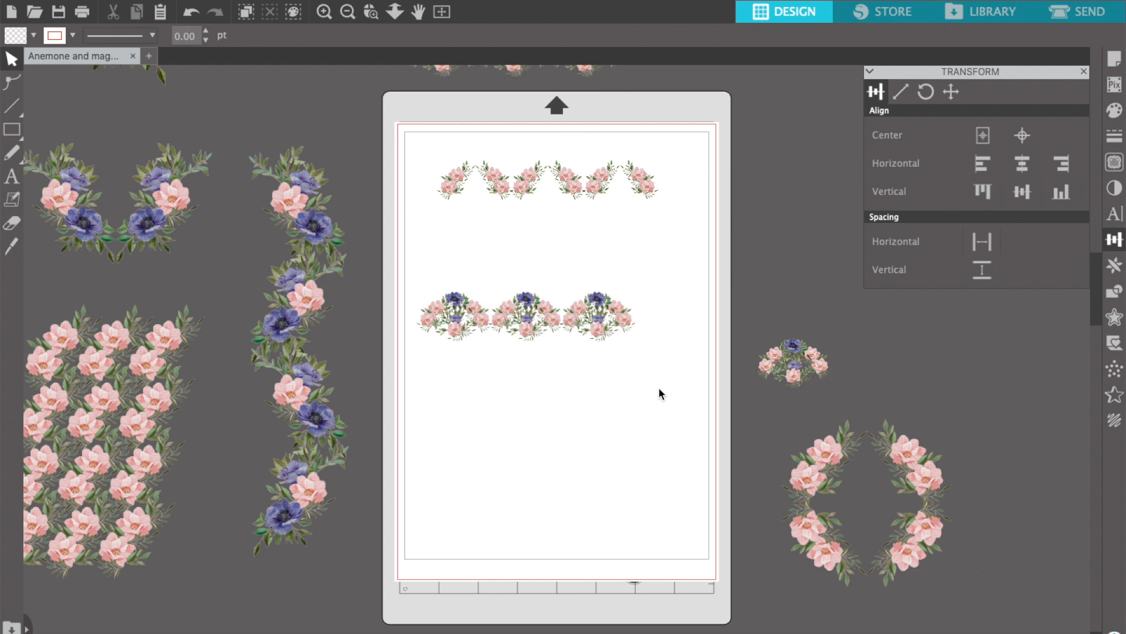
{"action": "left_click", "coordinate": [589, 321]}
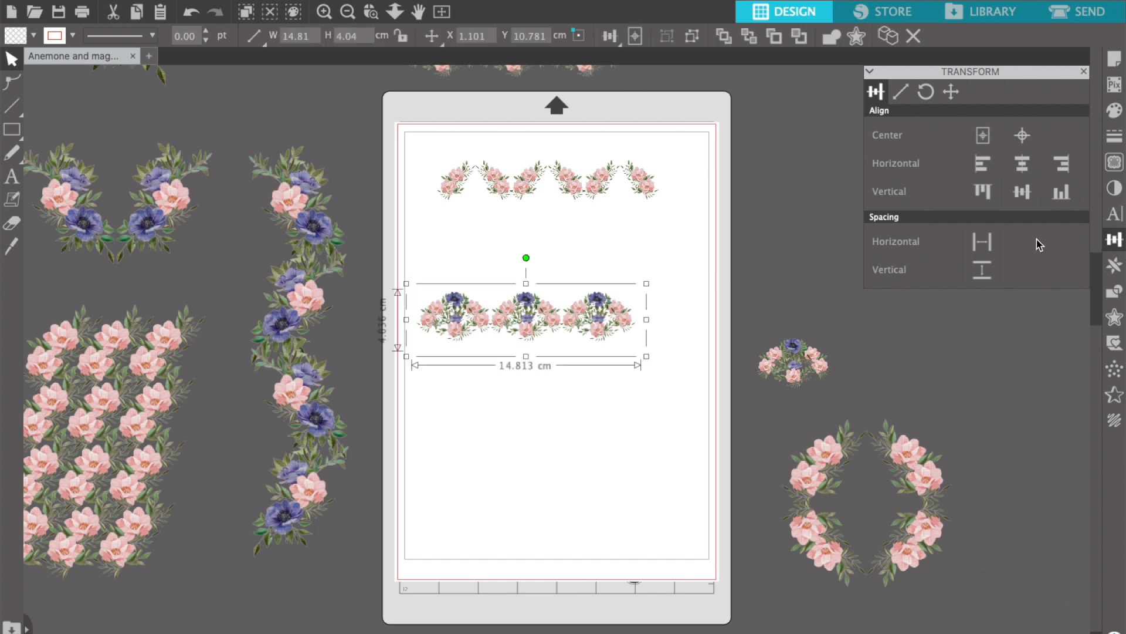
{"action": "left_click", "coordinate": [1114, 265]}
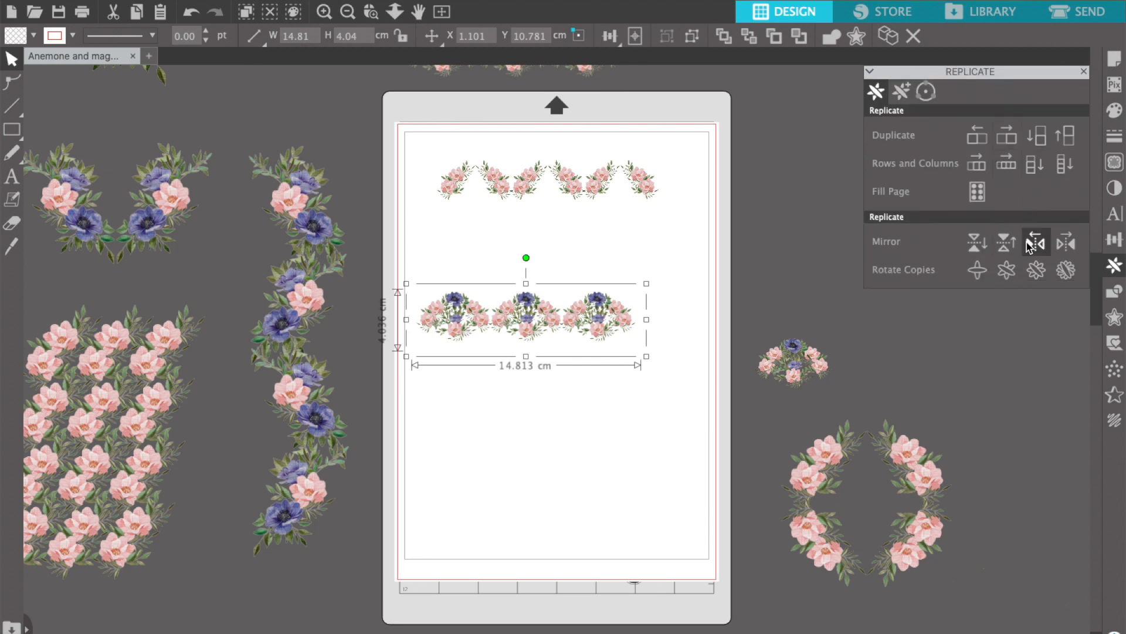
{"action": "left_click", "coordinate": [1007, 251]}
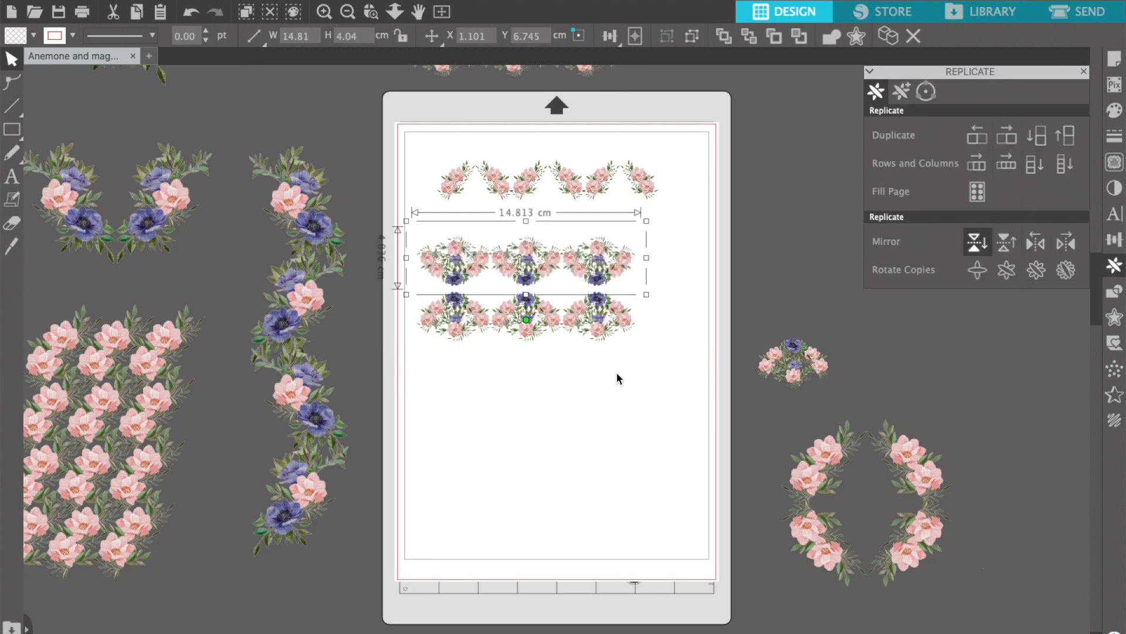
{"action": "left_click_drag", "start_coordinate": [545, 278], "coordinate": [569, 289]}
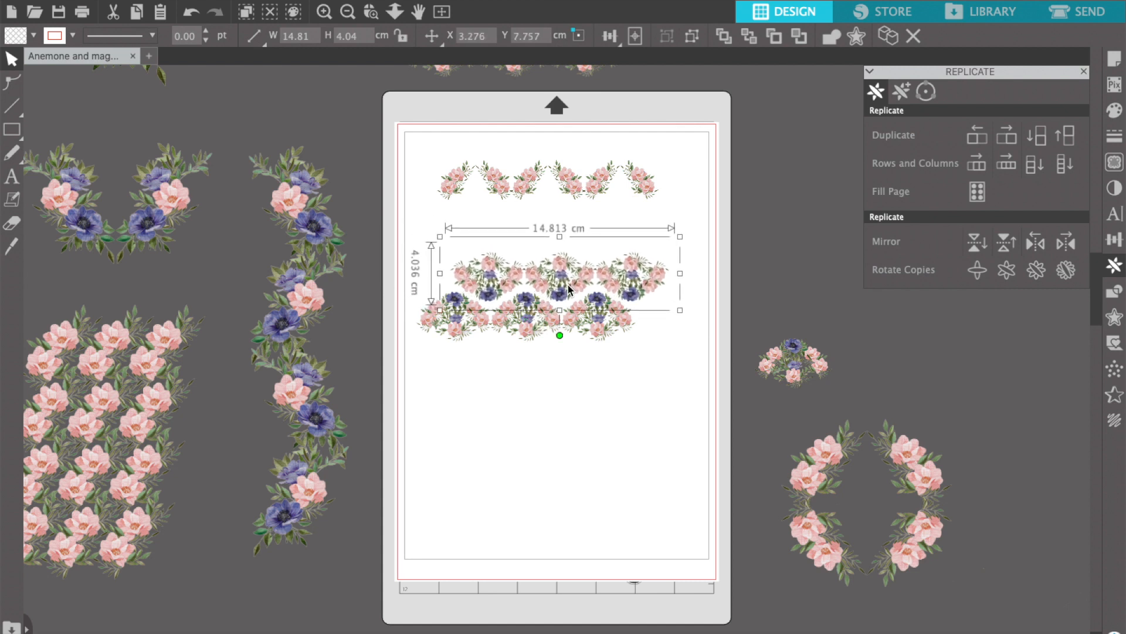
Step: Nudge the mirrored row slightly right and down so it nests evenly between the fans below
{"action": "left_click", "coordinate": [373, 13]}
{"action": "left_click", "coordinate": [608, 346]}
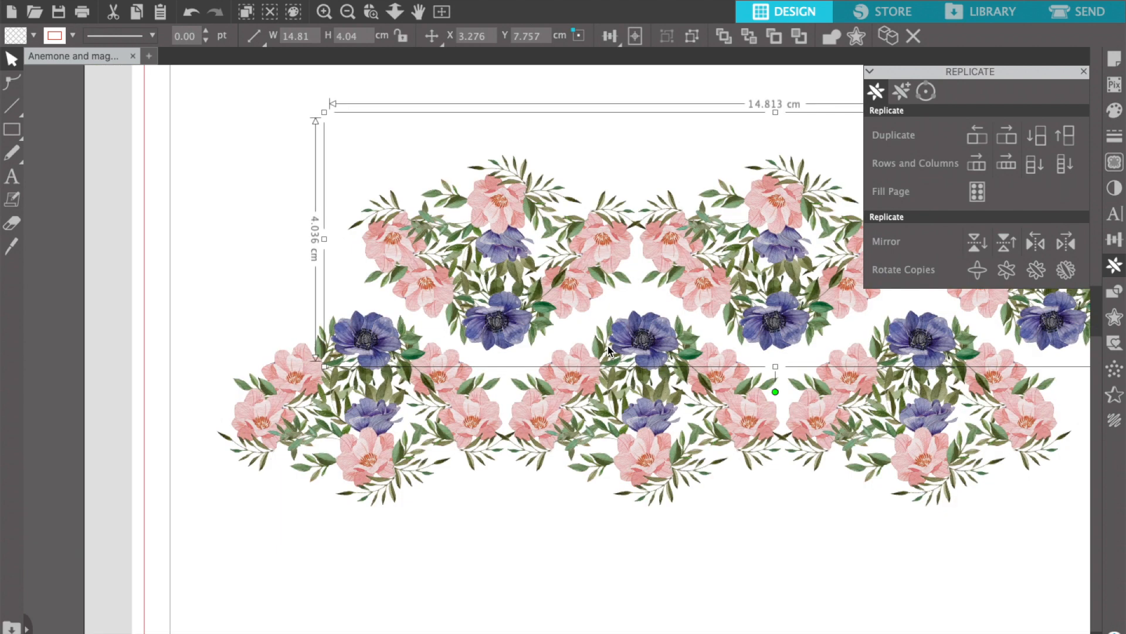
{"action": "left_click", "coordinate": [498, 548]}
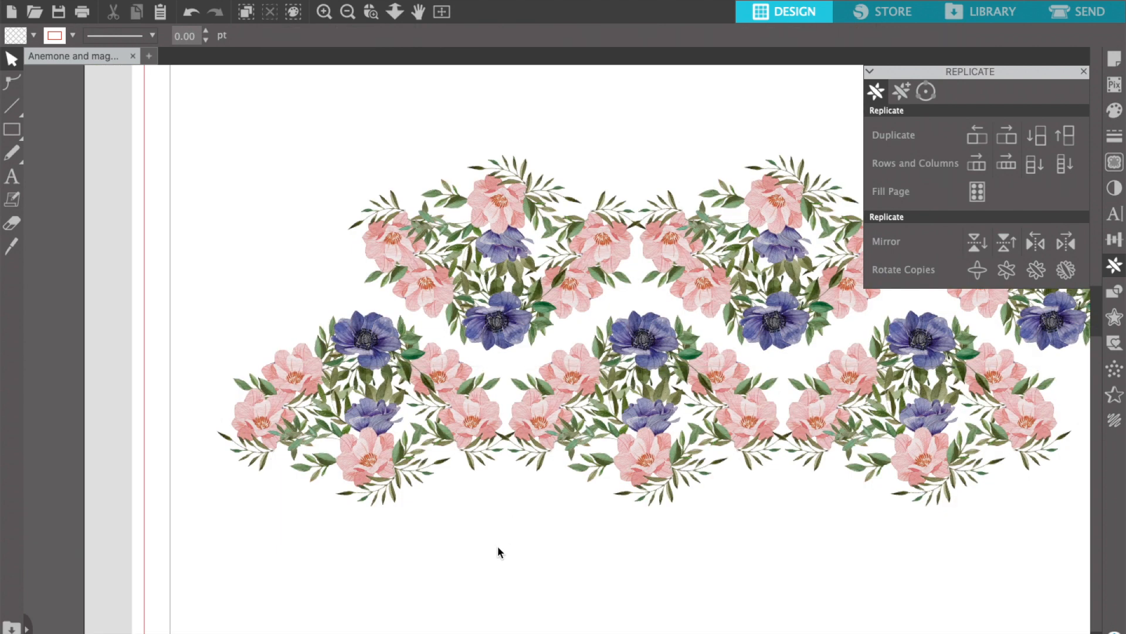
{"action": "left_click_drag", "start_coordinate": [501, 588], "coordinate": [498, 260]}
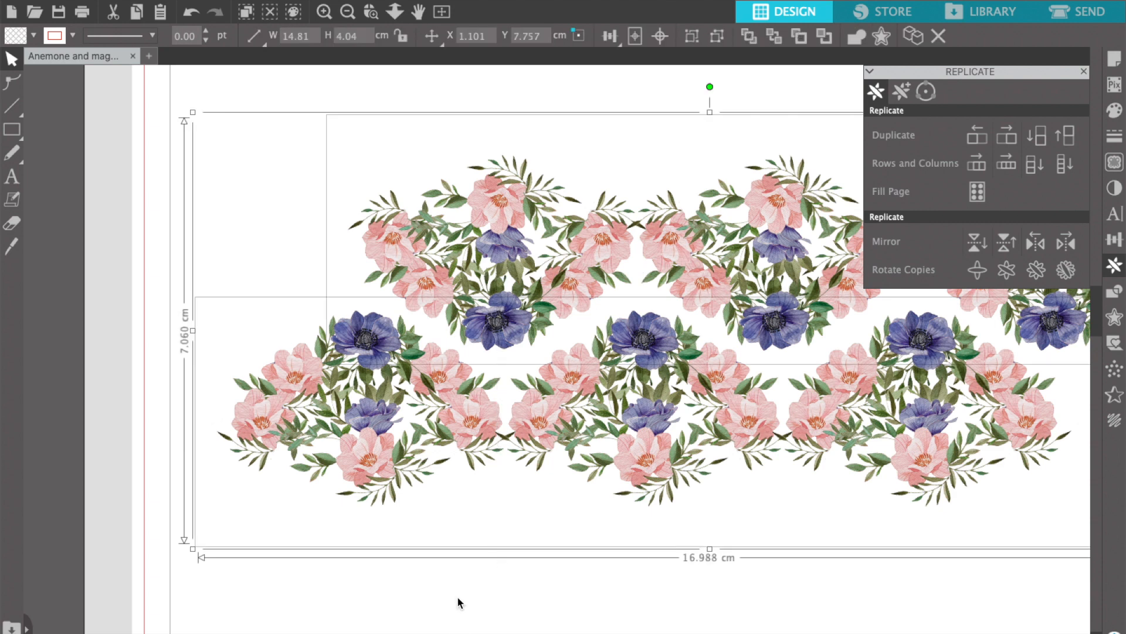
{"action": "left_click", "coordinate": [463, 610]}
{"action": "left_click", "coordinate": [522, 316]}
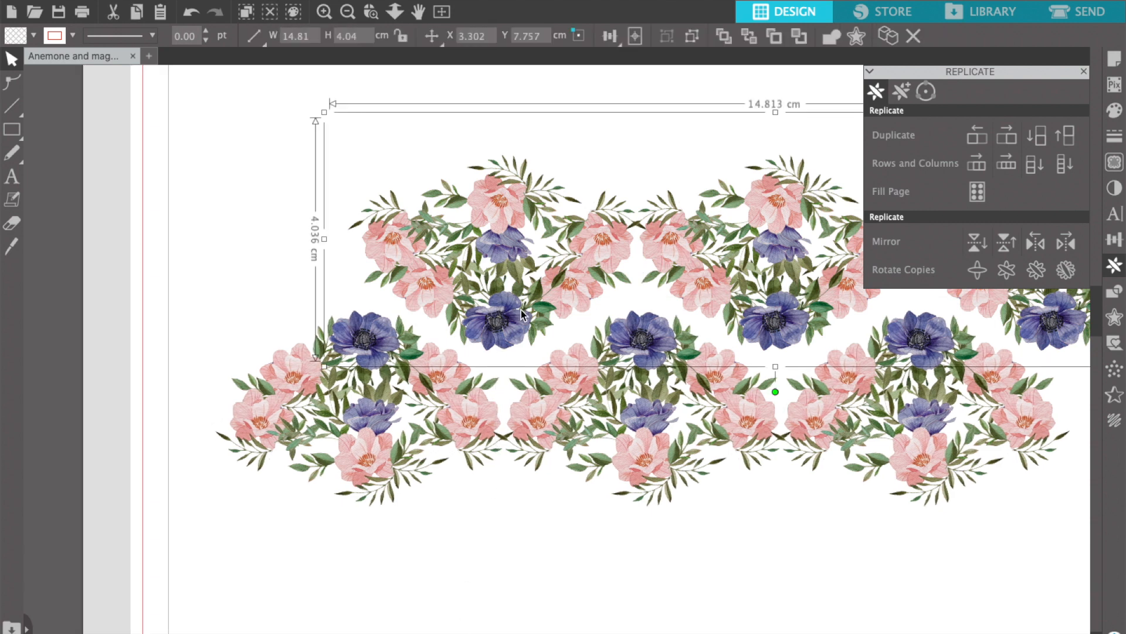
{"action": "key", "text": "Down"}
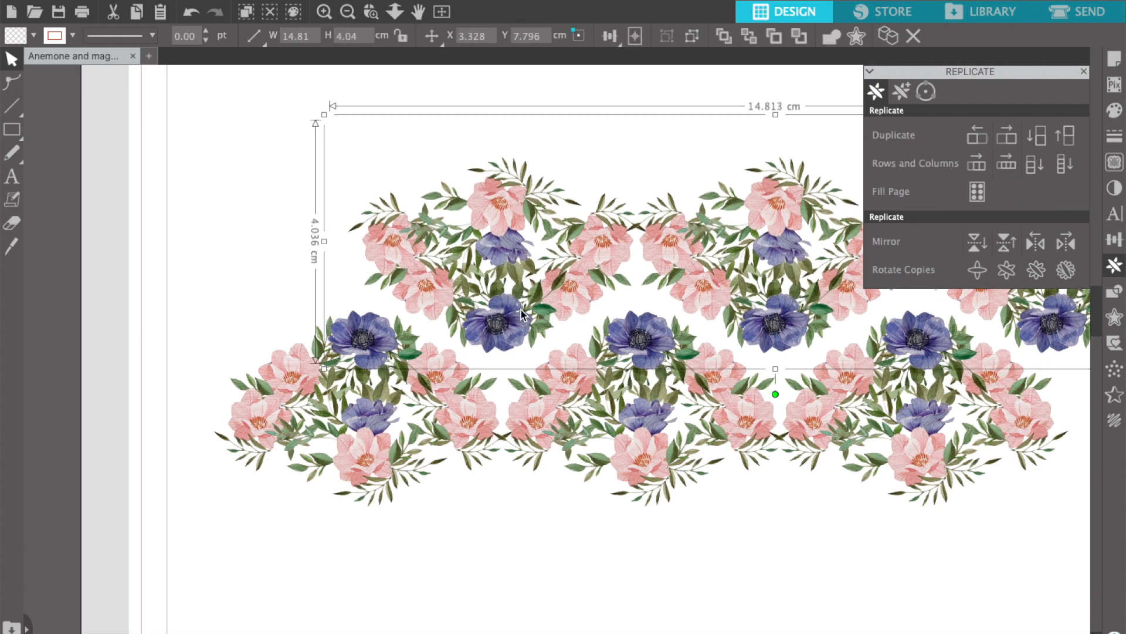
Step: Group the two interlocking rows, duplicate the block below and stack the copies closely into a three-block pattern
{"action": "left_click", "coordinate": [348, 12]}
{"action": "left_click", "coordinate": [269, 365]}
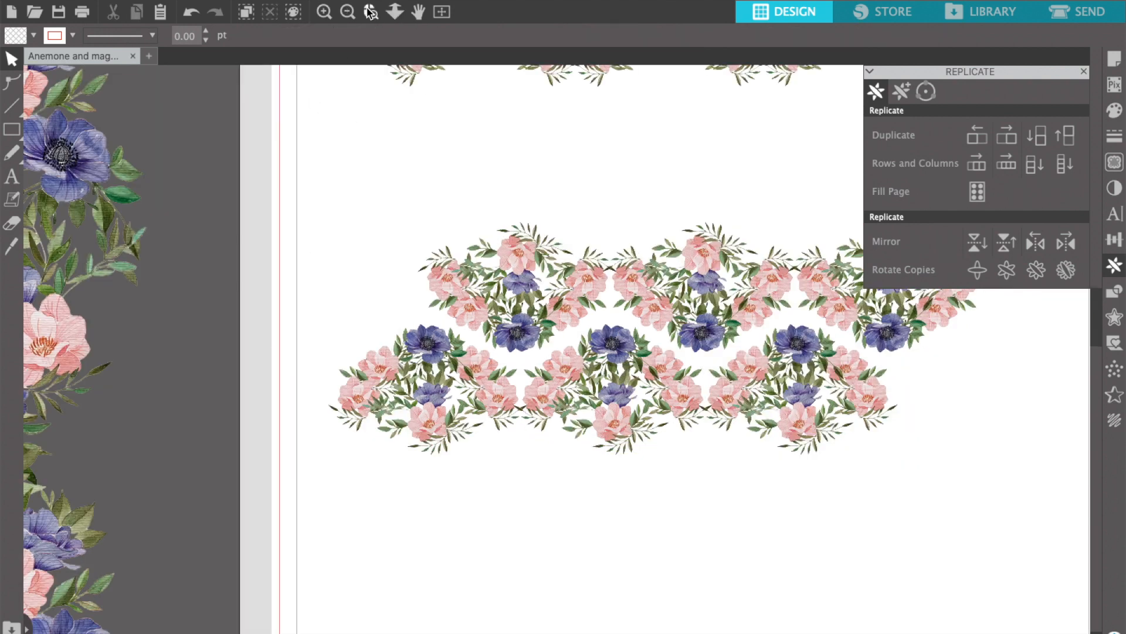
{"action": "left_click", "coordinate": [444, 15]}
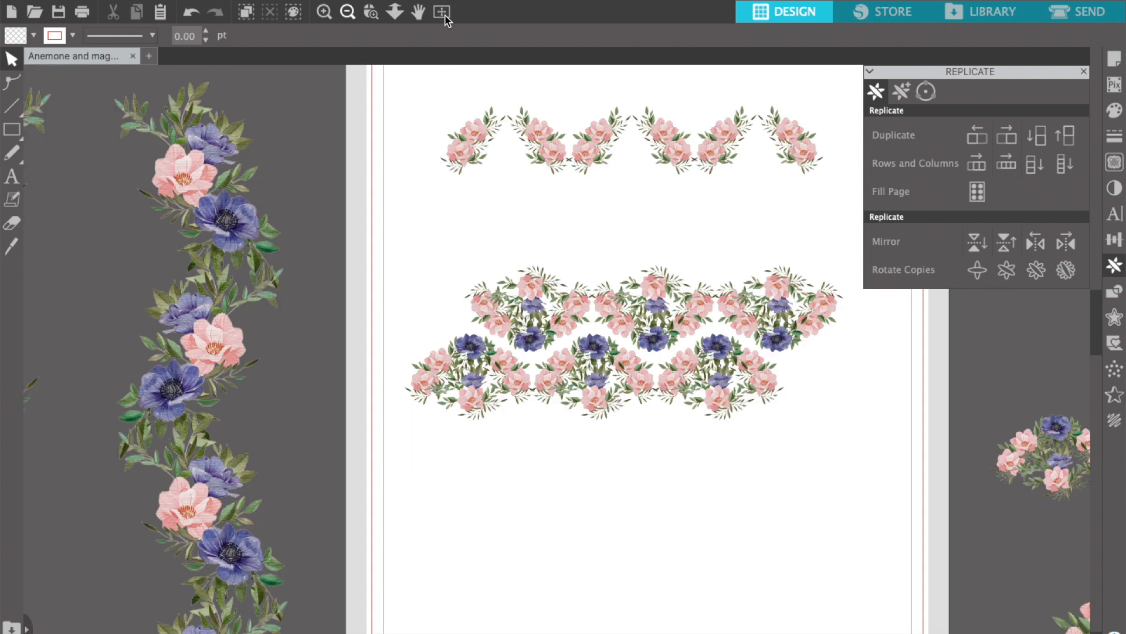
{"action": "left_click", "coordinate": [442, 12]}
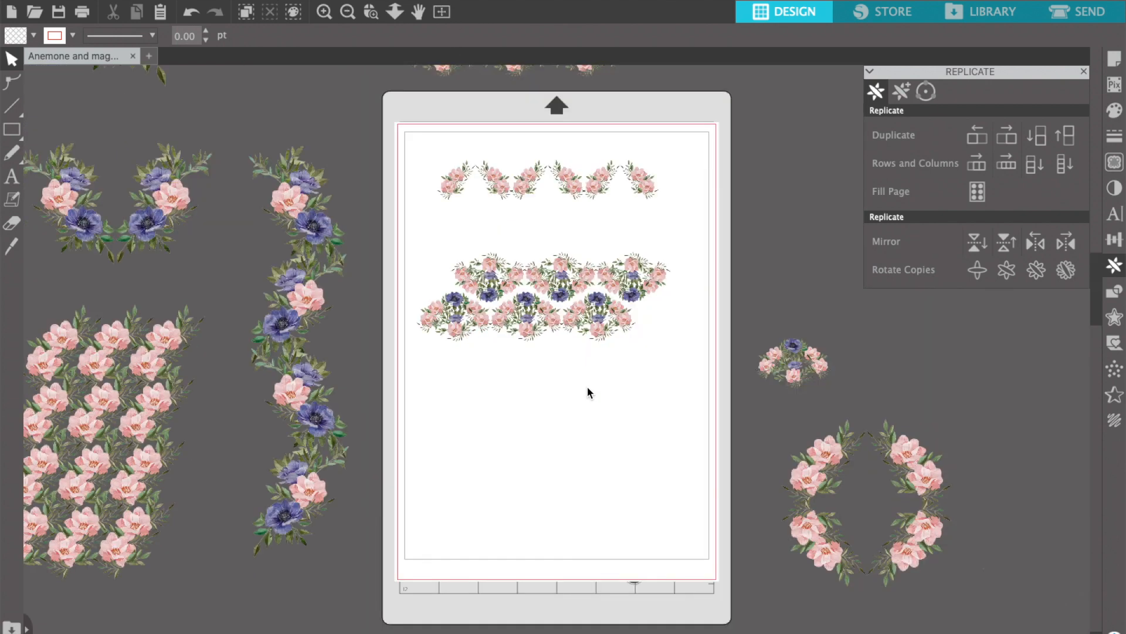
{"action": "left_click", "coordinate": [552, 284]}
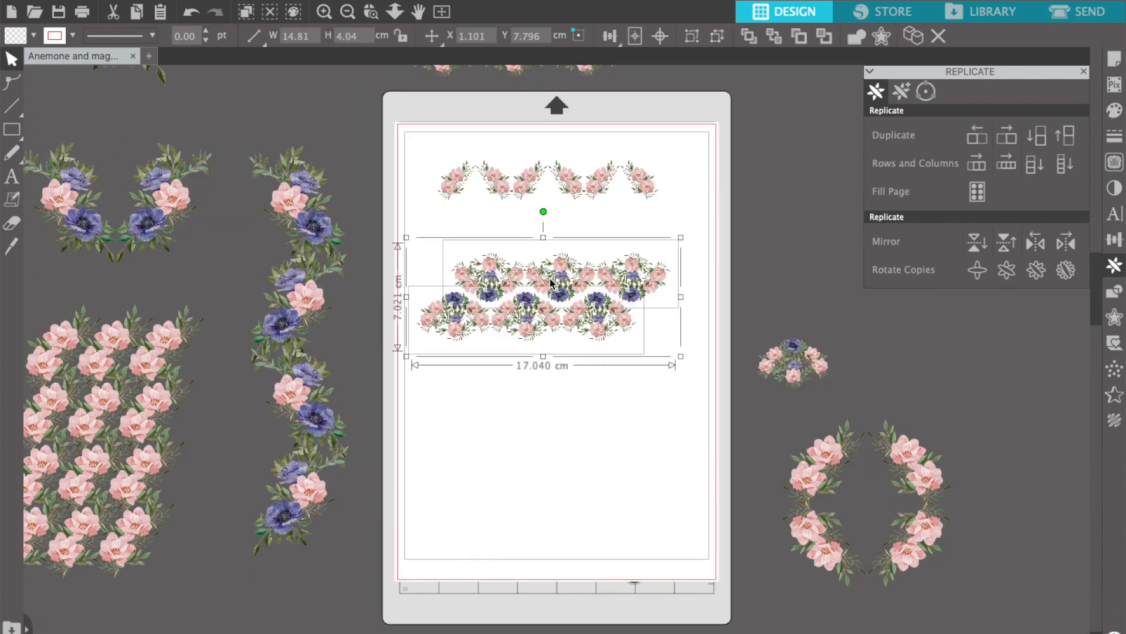
{"action": "key", "text": "ctrl+g"}
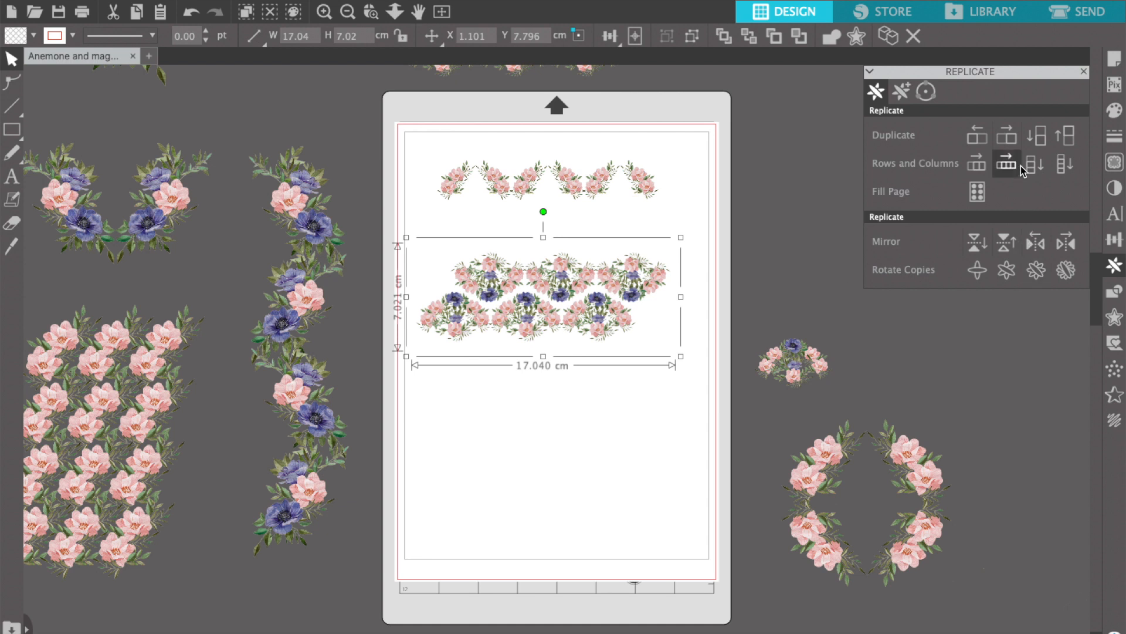
{"action": "left_click", "coordinate": [1039, 141]}
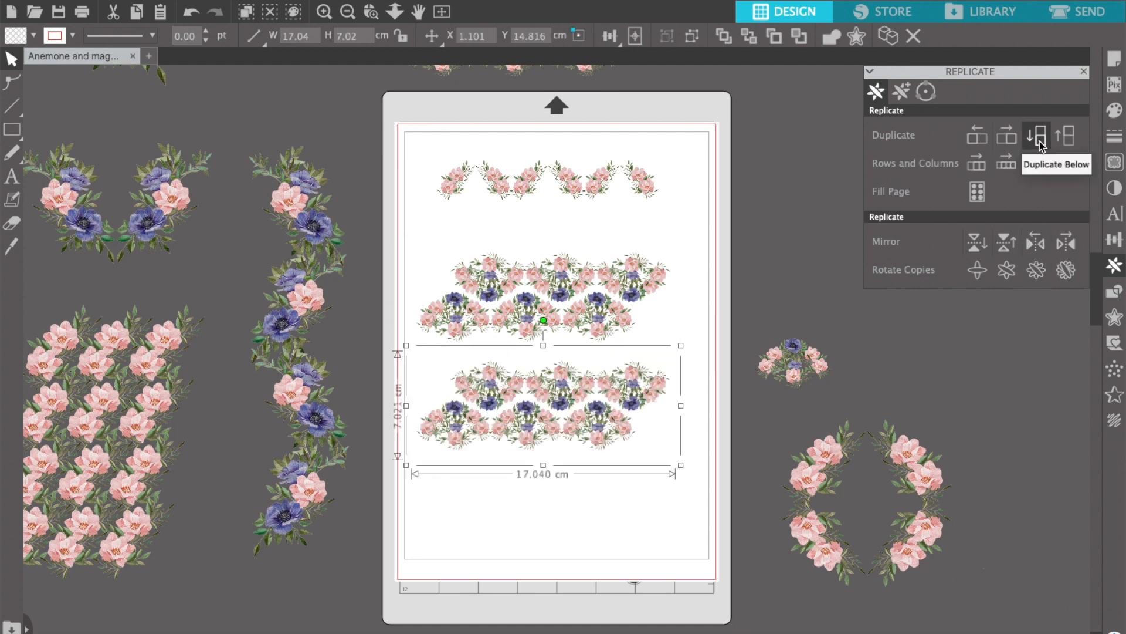
{"action": "left_click_drag", "start_coordinate": [552, 416], "coordinate": [555, 363]}
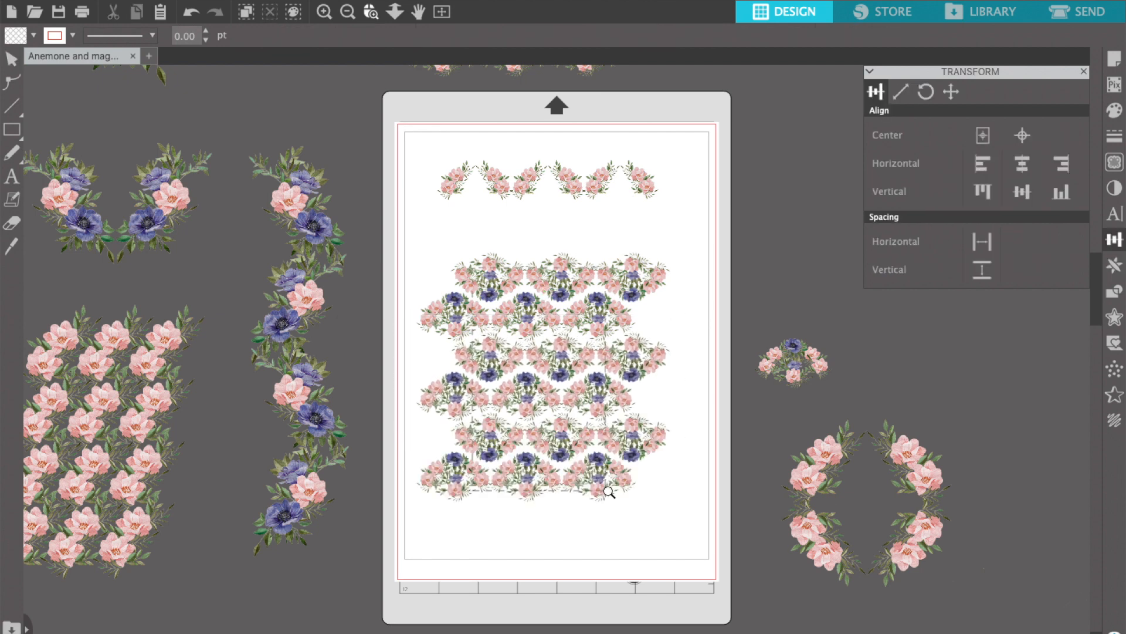
Step: Move the finished fan pattern off the page and place a single fan motif beneath the magnolia border
{"action": "scroll", "coordinate": [616, 491], "scroll_direction": "up", "scroll_amount": 5}
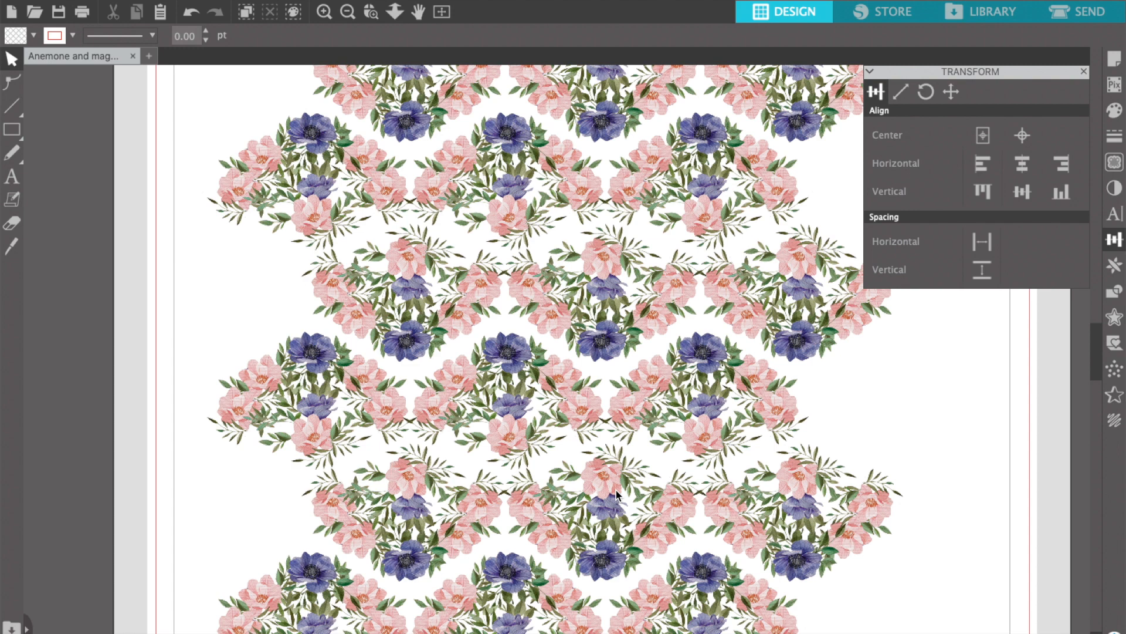
{"action": "left_click", "coordinate": [441, 13]}
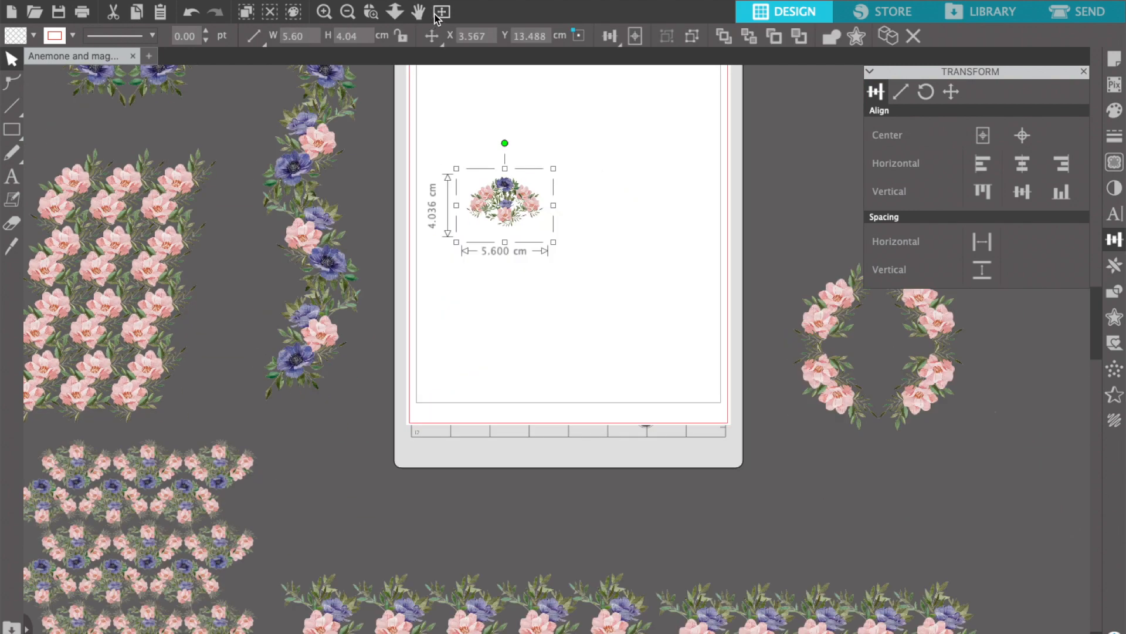
{"action": "left_click", "coordinate": [440, 13]}
{"action": "left_click_drag", "start_coordinate": [521, 351], "coordinate": [544, 295]}
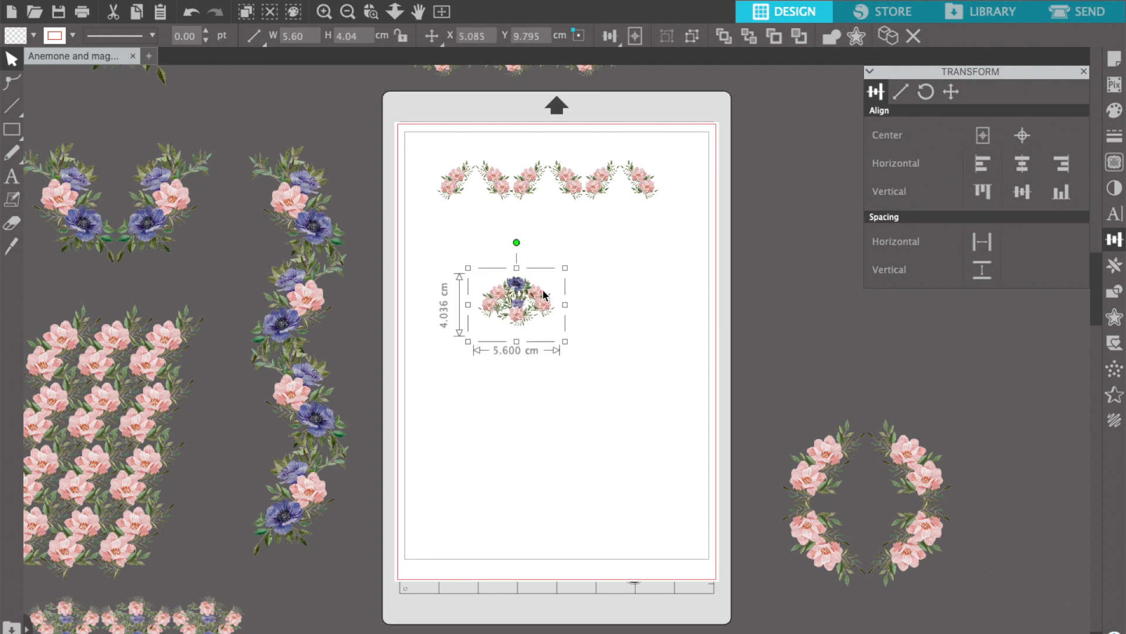
Step: Mirror the fan motif downward, mirror the lower fan to the left, and place that copy midway beside the pair
{"action": "left_click", "coordinate": [1114, 265]}
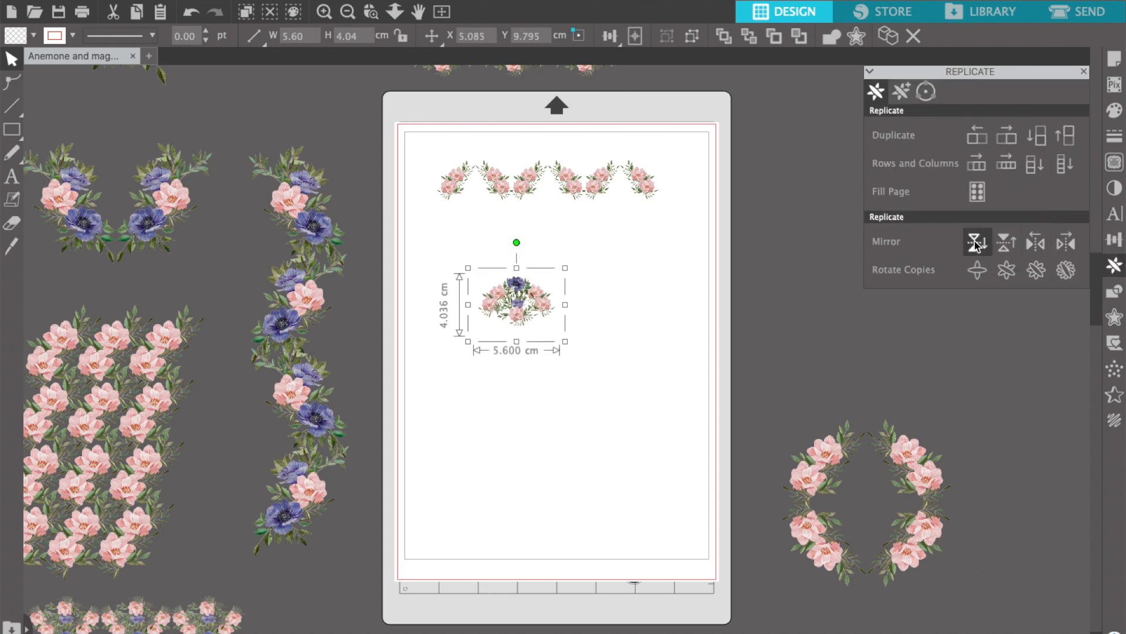
{"action": "left_click", "coordinate": [1000, 243]}
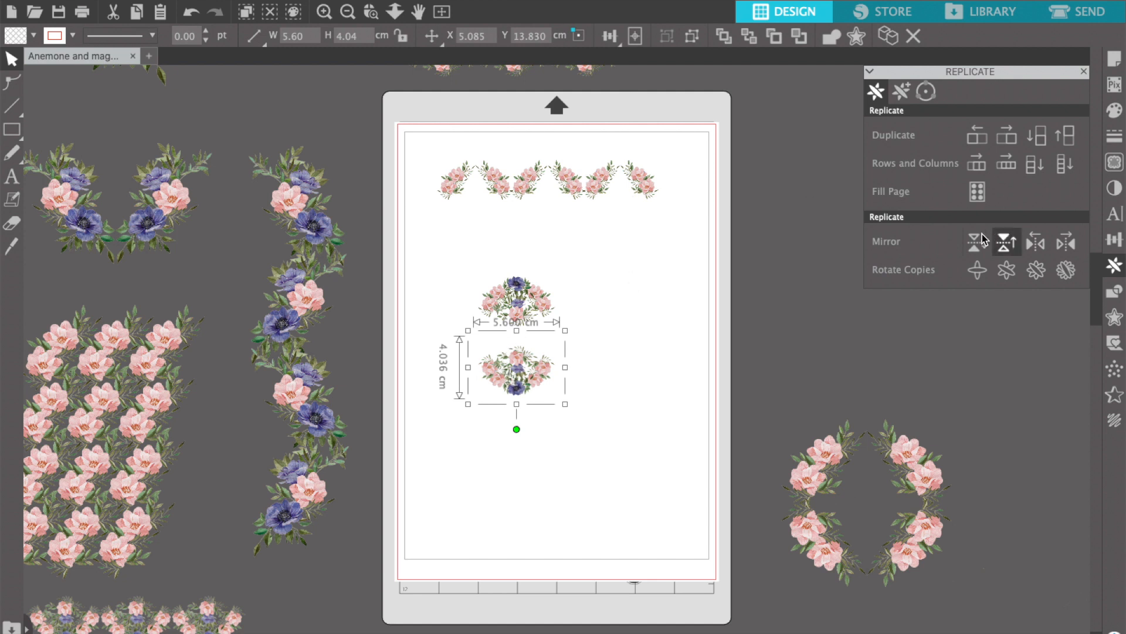
{"action": "left_click", "coordinate": [1034, 245]}
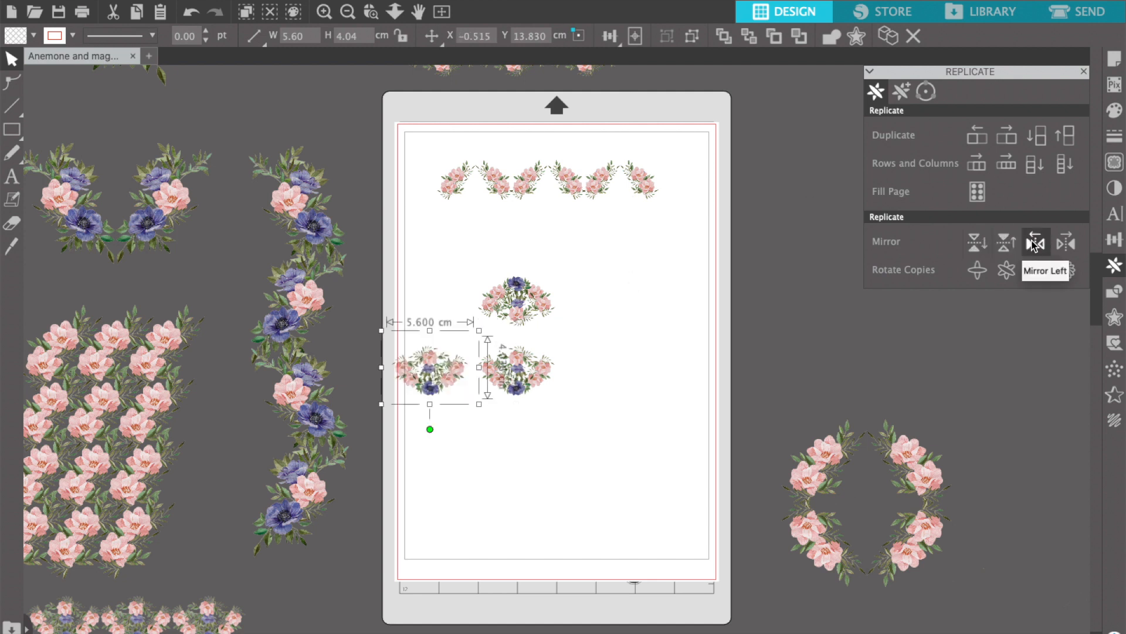
{"action": "left_click_drag", "start_coordinate": [438, 380], "coordinate": [445, 348]}
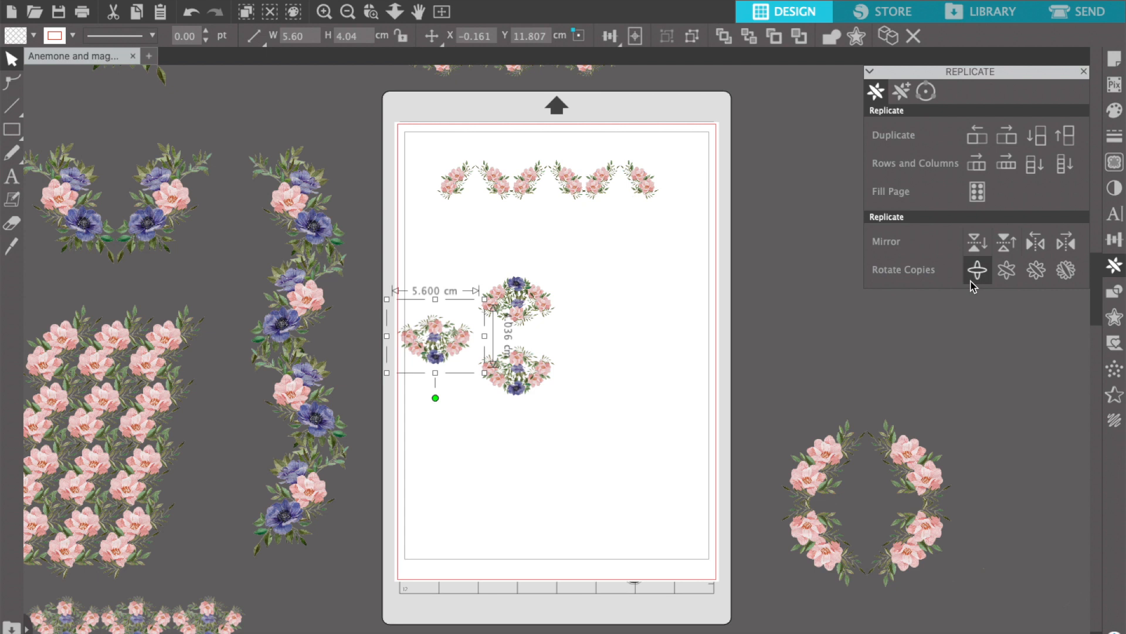
Step: Rotate the side fan by 90° and tuck it against the upper and lower fans with its large anemone facing outward
{"action": "left_click", "coordinate": [1114, 238]}
{"action": "left_click", "coordinate": [926, 92]}
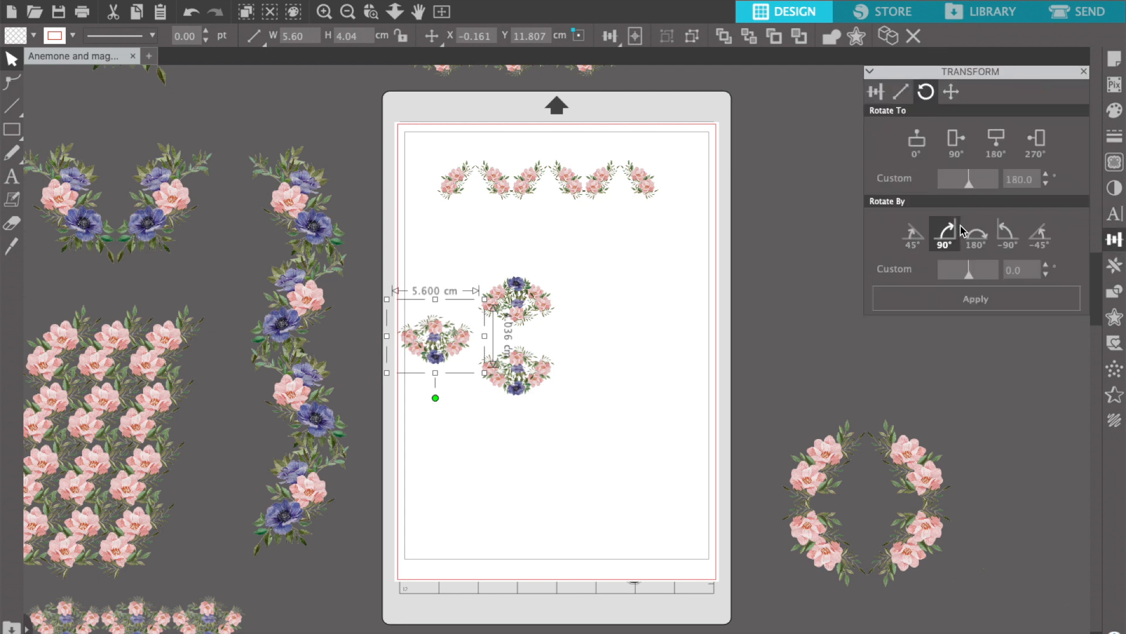
{"action": "left_click", "coordinate": [938, 224]}
{"action": "left_click_drag", "start_coordinate": [421, 337], "coordinate": [455, 338]}
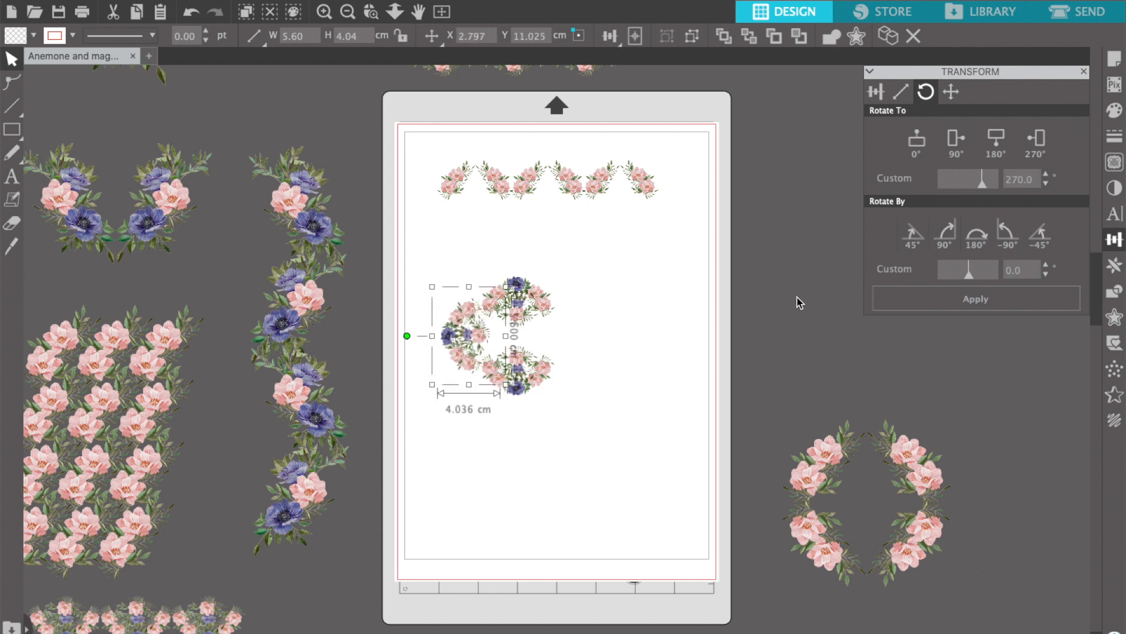
Step: Mirror the rotated side fan to the right to add the fourth side of the wreath
{"action": "left_click", "coordinate": [1114, 265]}
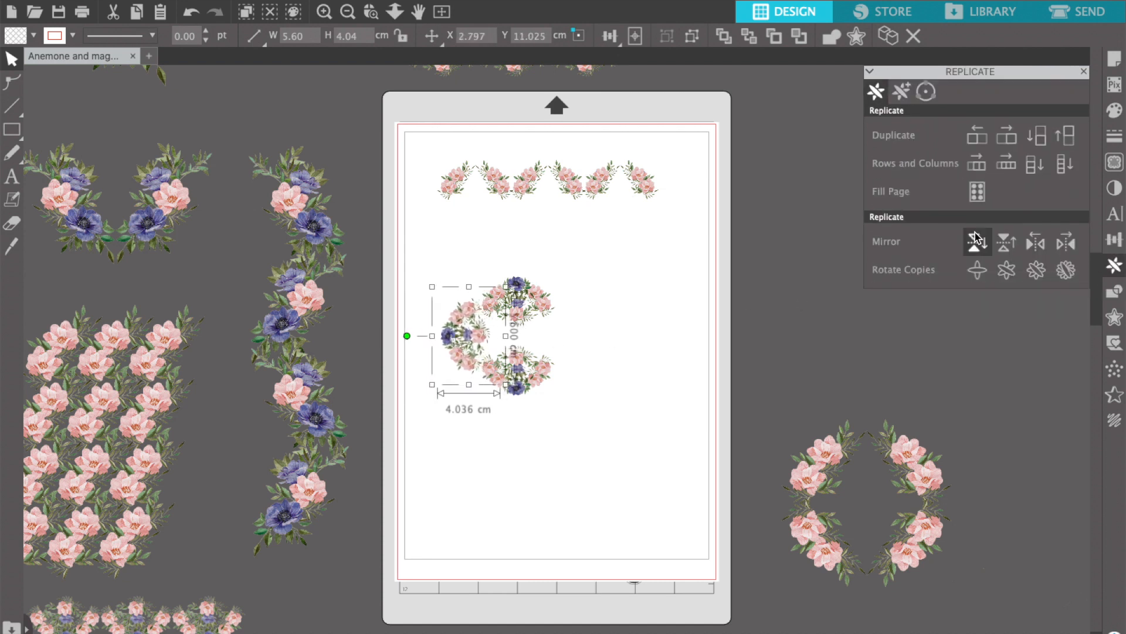
{"action": "left_click", "coordinate": [1066, 242]}
{"action": "left_click", "coordinate": [371, 12]}
{"action": "left_click_drag", "start_coordinate": [621, 428], "coordinate": [407, 240]}
{"action": "left_click", "coordinate": [643, 341]}
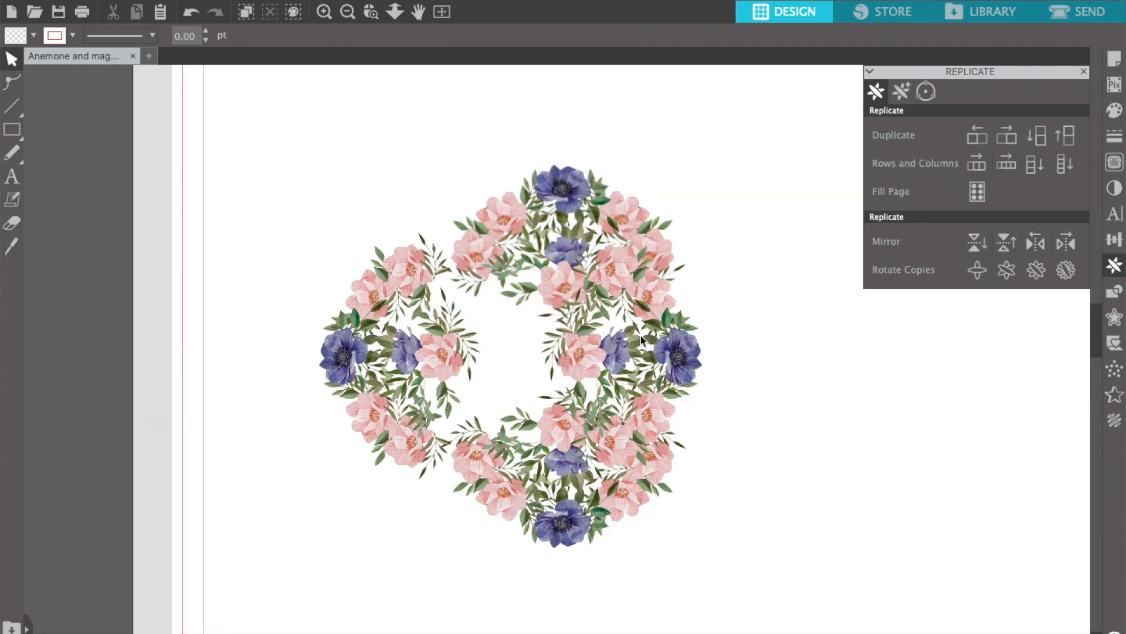
Step: Space the side fans evenly into a diamond-shaped wreath and clear the finished wreath off the page
{"action": "left_click_drag", "start_coordinate": [677, 356], "coordinate": [772, 364]}
{"action": "left_click_drag", "start_coordinate": [404, 352], "coordinate": [454, 348]}
{"action": "left_click_drag", "start_coordinate": [708, 402], "coordinate": [671, 399]}
{"action": "left_click", "coordinate": [771, 539]}
{"action": "left_click_drag", "start_coordinate": [771, 544], "coordinate": [355, 154]}
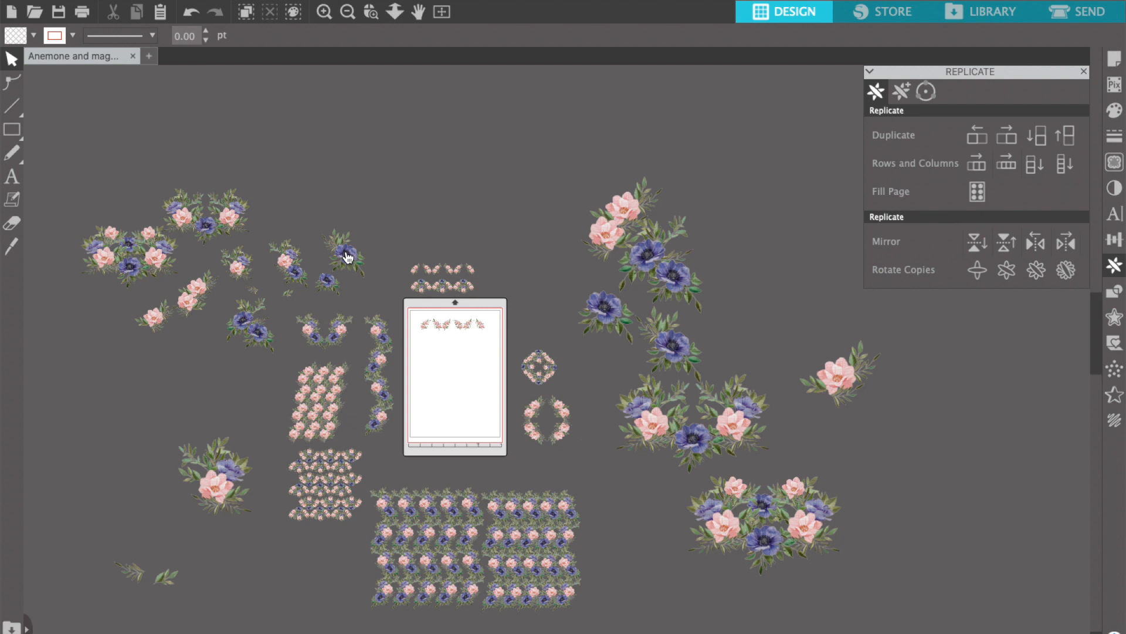
Step: Duplicate the single anemone sprig onto the page and delete the magnolia border there
{"action": "left_click", "coordinate": [348, 257]}
{"action": "key", "text": "ctrl+d"}
{"action": "left_click_drag", "start_coordinate": [379, 298], "coordinate": [442, 393]}
{"action": "left_click", "coordinate": [465, 330]}
{"action": "key", "text": "Delete"}
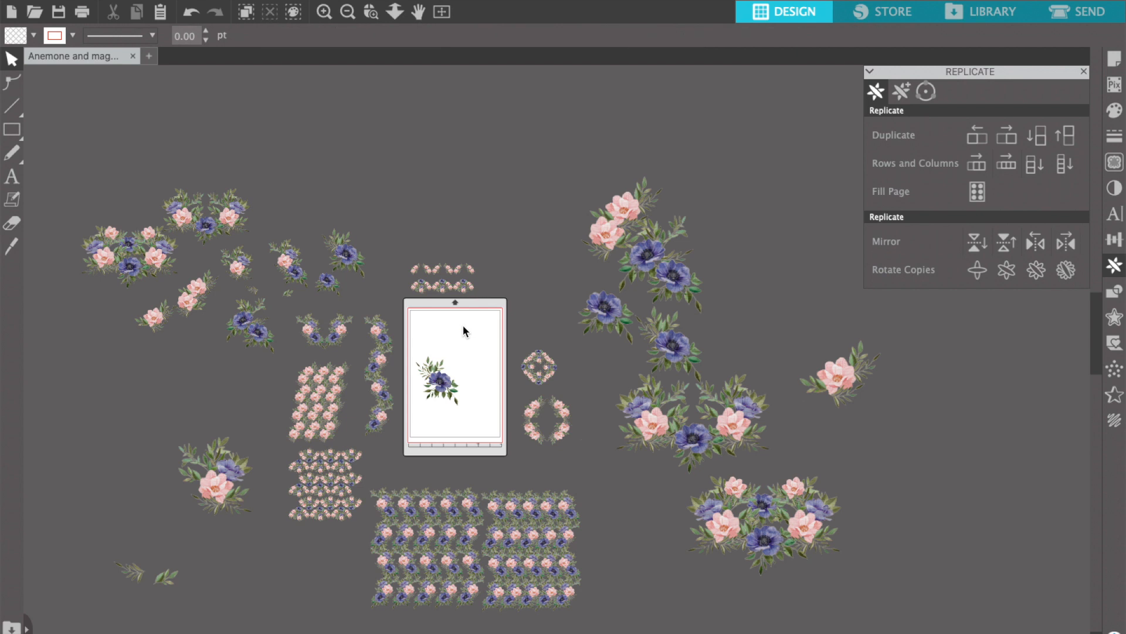
Step: Place a copy of the double-anemone cluster on the page, above and beside the single anemone sprig
{"action": "left_click", "coordinate": [444, 380]}
{"action": "left_click", "coordinate": [262, 350]}
{"action": "left_click_drag", "start_coordinate": [254, 338], "coordinate": [487, 357]}
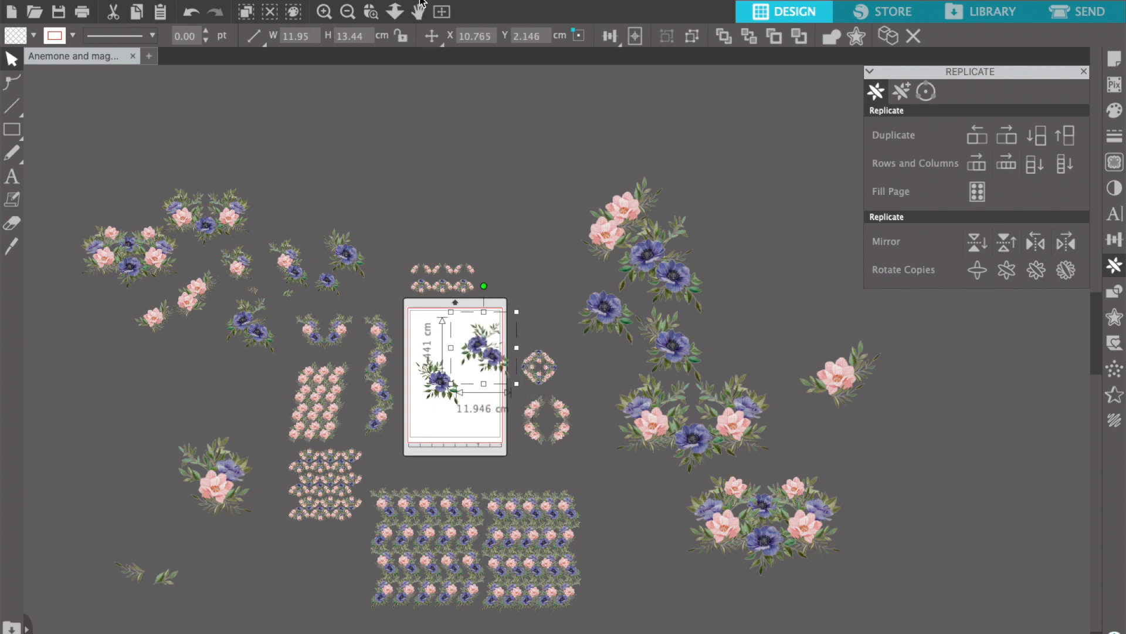
{"action": "left_click", "coordinate": [370, 11]}
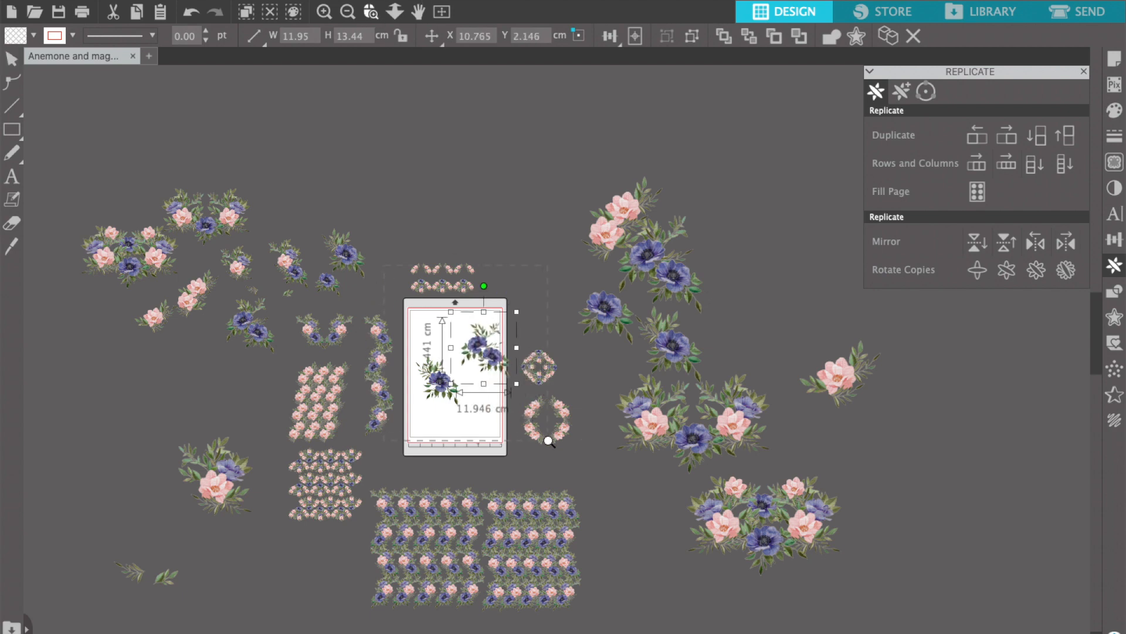
{"action": "key", "text": "Escape"}
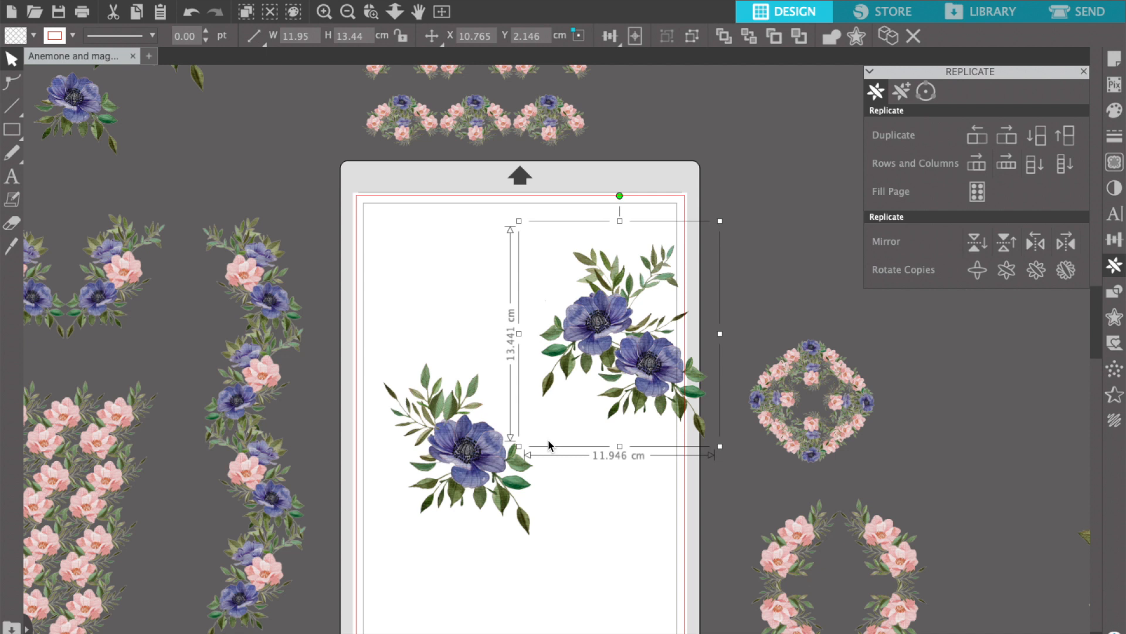
Step: Spread the two anemone motifs apart, select both and scale them down together until the cluster is about 6 cm wide
{"action": "left_click_drag", "start_coordinate": [610, 352], "coordinate": [596, 332]}
{"action": "left_click_drag", "start_coordinate": [473, 449], "coordinate": [438, 488]}
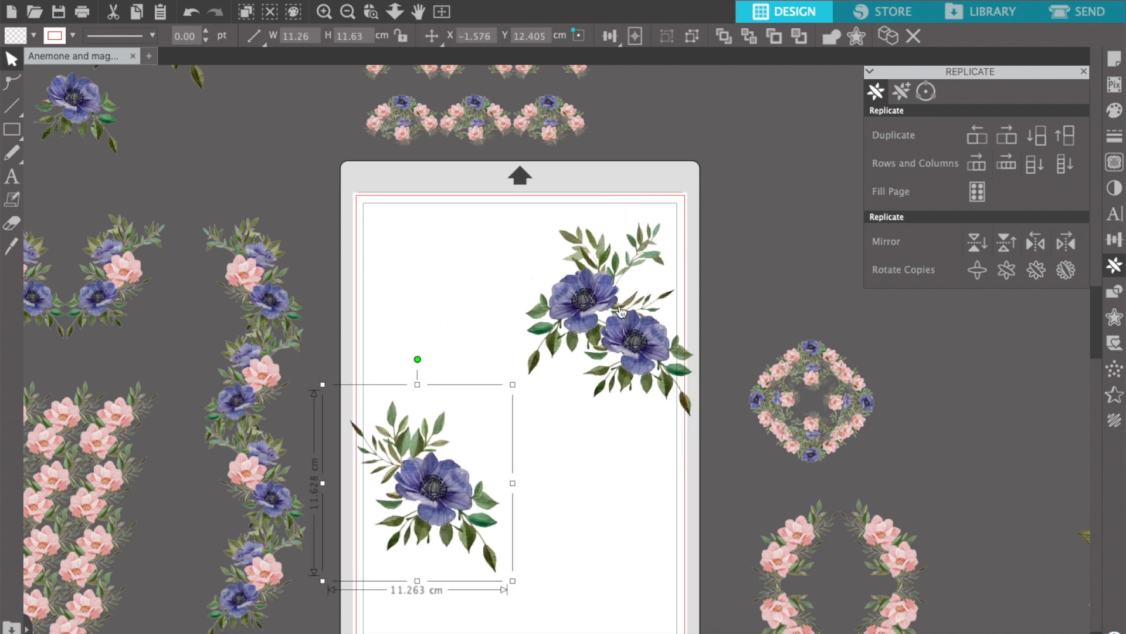
{"action": "left_click", "coordinate": [563, 367], "text": "shift"}
{"action": "left_click_drag", "start_coordinate": [706, 199], "coordinate": [450, 393]}
{"action": "left_click_drag", "start_coordinate": [427, 477], "coordinate": [496, 347]}
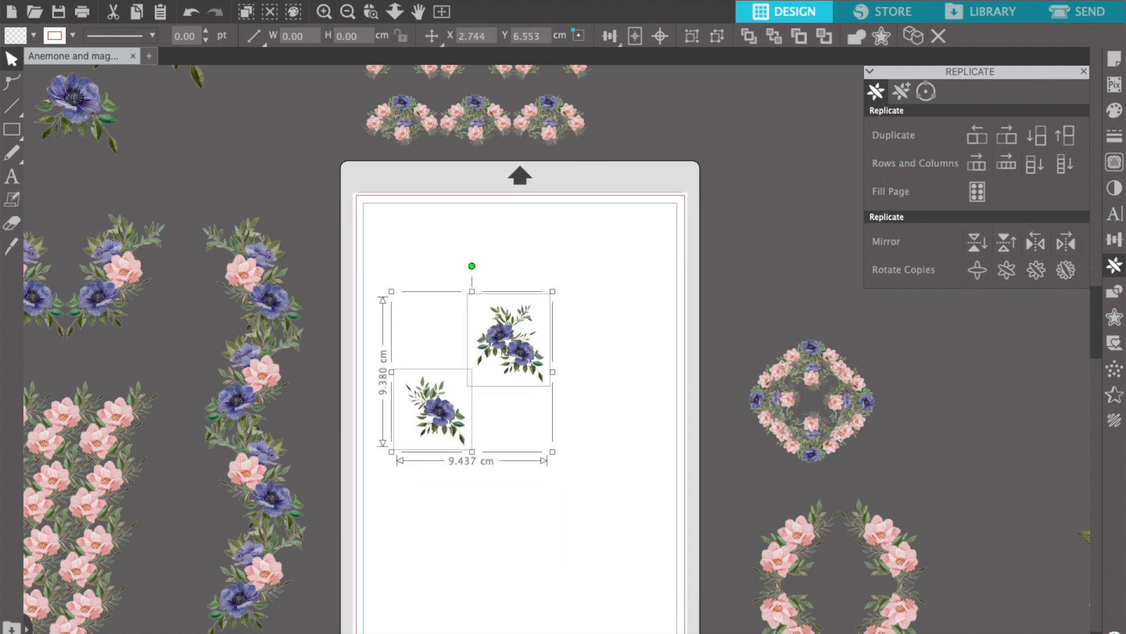
{"action": "left_click", "coordinate": [441, 12]}
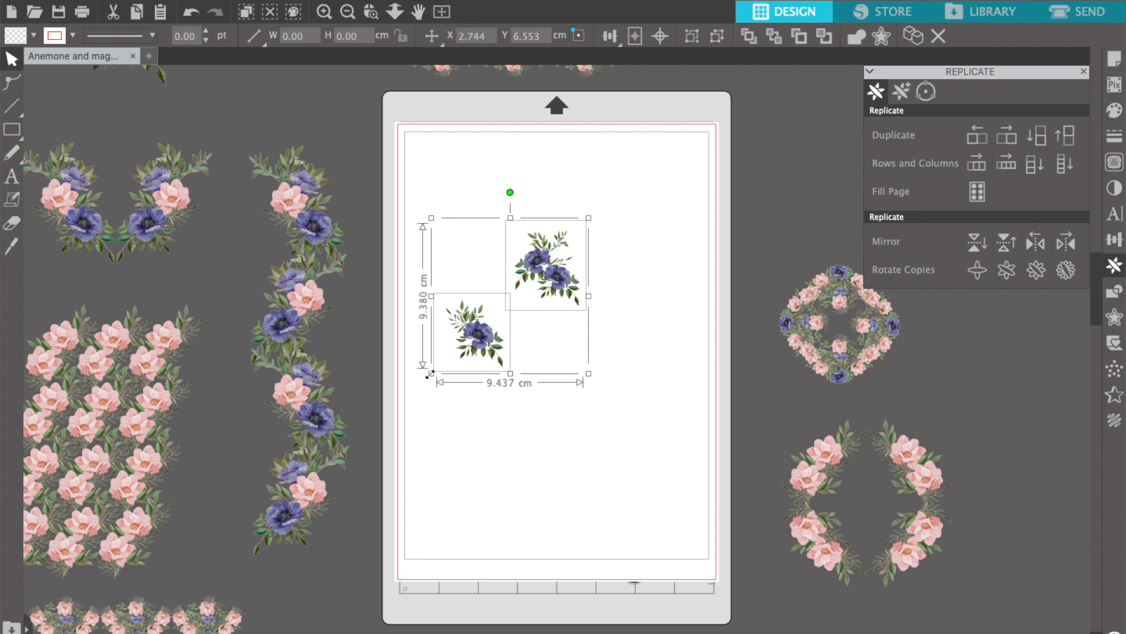
{"action": "left_click_drag", "start_coordinate": [430, 373], "coordinate": [395, 407]}
{"action": "left_click", "coordinate": [449, 458]}
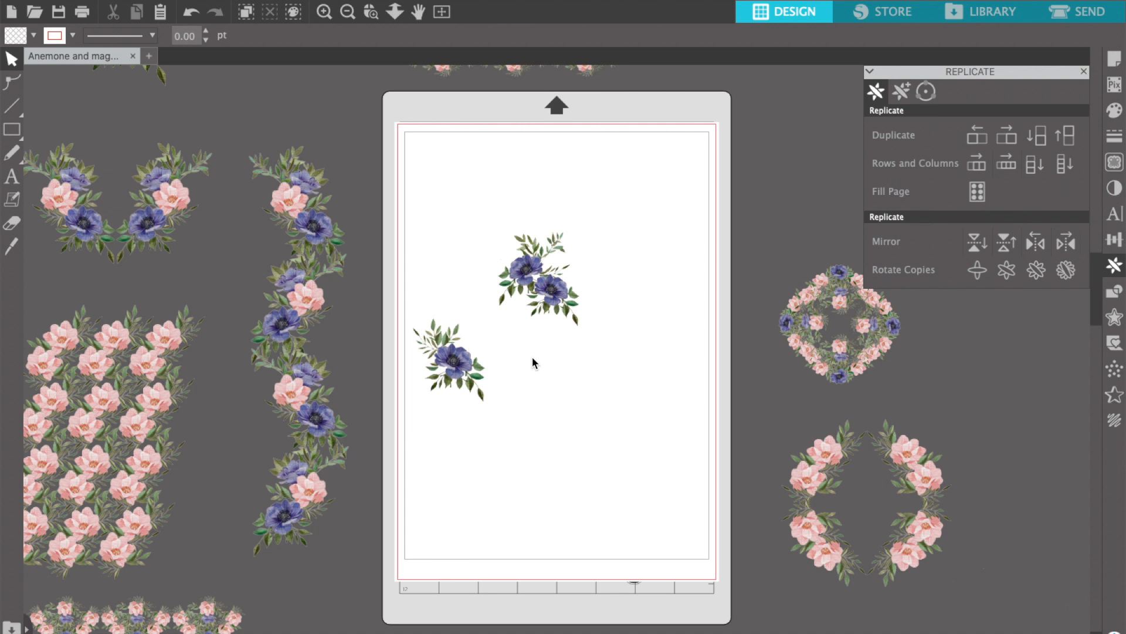
Step: Try to repeat the double-anemone cluster across the page as a closely overlapping, rising row of four
{"action": "left_click_drag", "start_coordinate": [545, 286], "coordinate": [487, 216]}
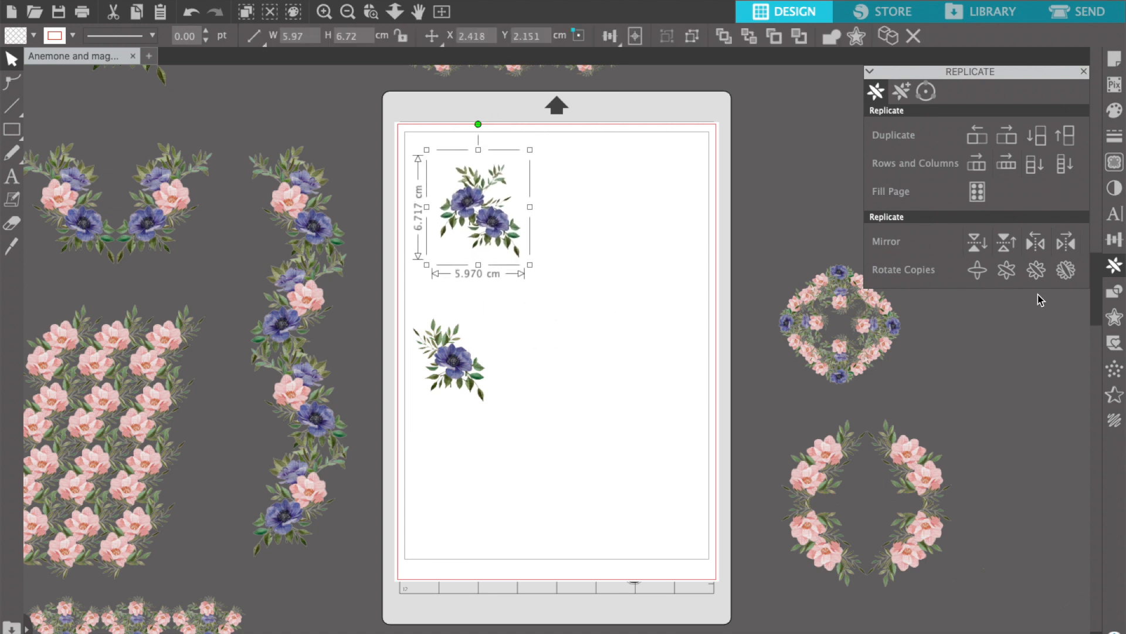
{"action": "left_click", "coordinate": [1007, 165]}
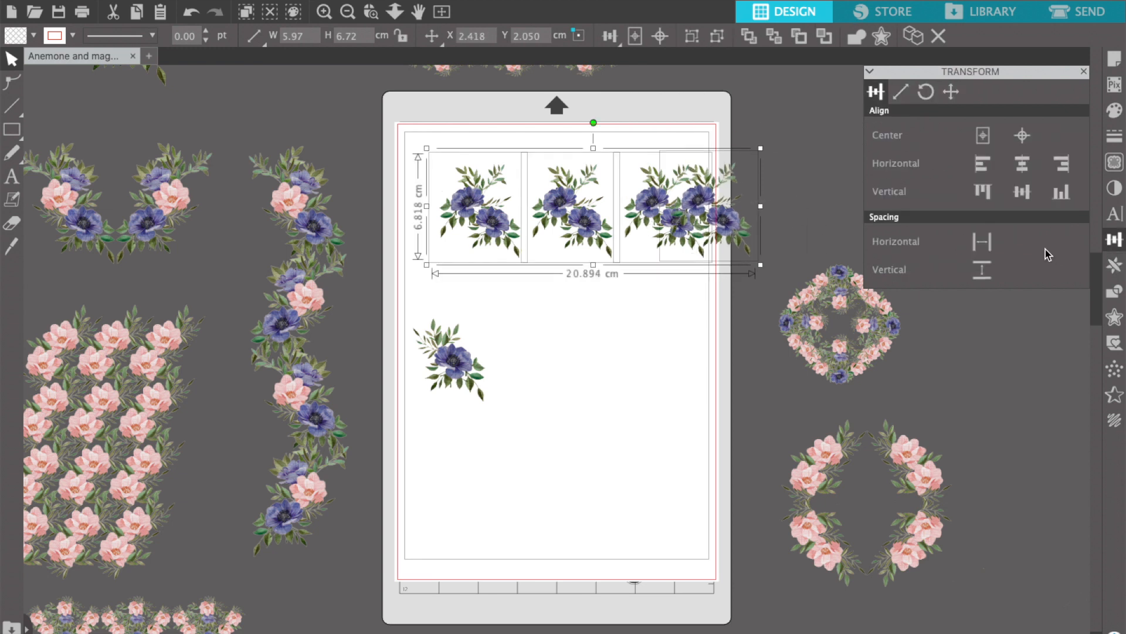
{"action": "left_click", "coordinate": [983, 243]}
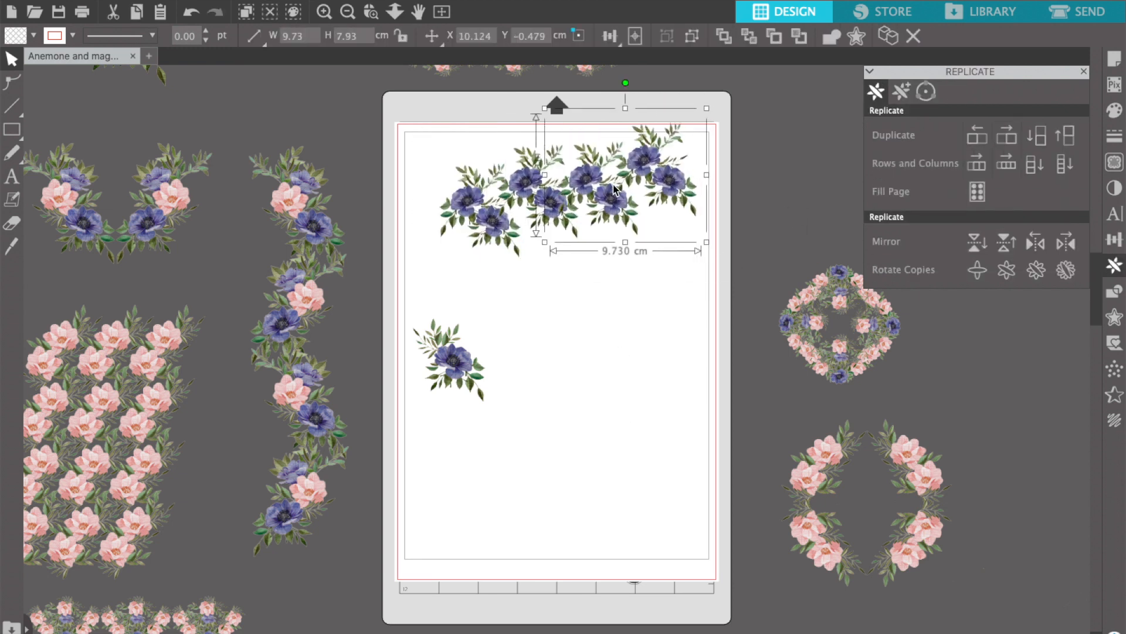
{"action": "left_click_drag", "start_coordinate": [613, 184], "coordinate": [635, 169]}
{"action": "left_click", "coordinate": [466, 156], "text": "shift"}
Step: Try to duplicate the cluster row downward and nest the copies closely beneath it
{"action": "left_click", "coordinate": [1036, 136]}
{"action": "left_click_drag", "start_coordinate": [548, 346], "coordinate": [563, 257]}
{"action": "left_click", "coordinate": [1037, 137]}
{"action": "left_click_drag", "start_coordinate": [454, 359], "coordinate": [389, 359]}
{"action": "left_click_drag", "start_coordinate": [554, 423], "coordinate": [559, 336]}
{"action": "left_click_drag", "start_coordinate": [519, 384], "coordinate": [516, 383]}
{"action": "left_click", "coordinate": [507, 294]}
{"action": "left_click_drag", "start_coordinate": [500, 498], "coordinate": [616, 176]}
Step: Try left-aligning the stacked cluster rows, and undo the alignment and lower-row changes
{"action": "left_click", "coordinate": [1114, 240]}
{"action": "left_click", "coordinate": [982, 163]}
{"action": "key", "text": "super+z"}
{"action": "left_click", "coordinate": [641, 458]}
{"action": "mouse_move", "coordinate": [562, 359]}
{"action": "left_mouse_down"}
{"action": "mouse_move", "coordinate": [598, 345]}
{"action": "mouse_move", "coordinate": [551, 359]}
{"action": "left_mouse_up"}
{"action": "key", "text": "super+z"}
{"action": "key", "text": "super+z"}
{"action": "key", "text": "super+z"}
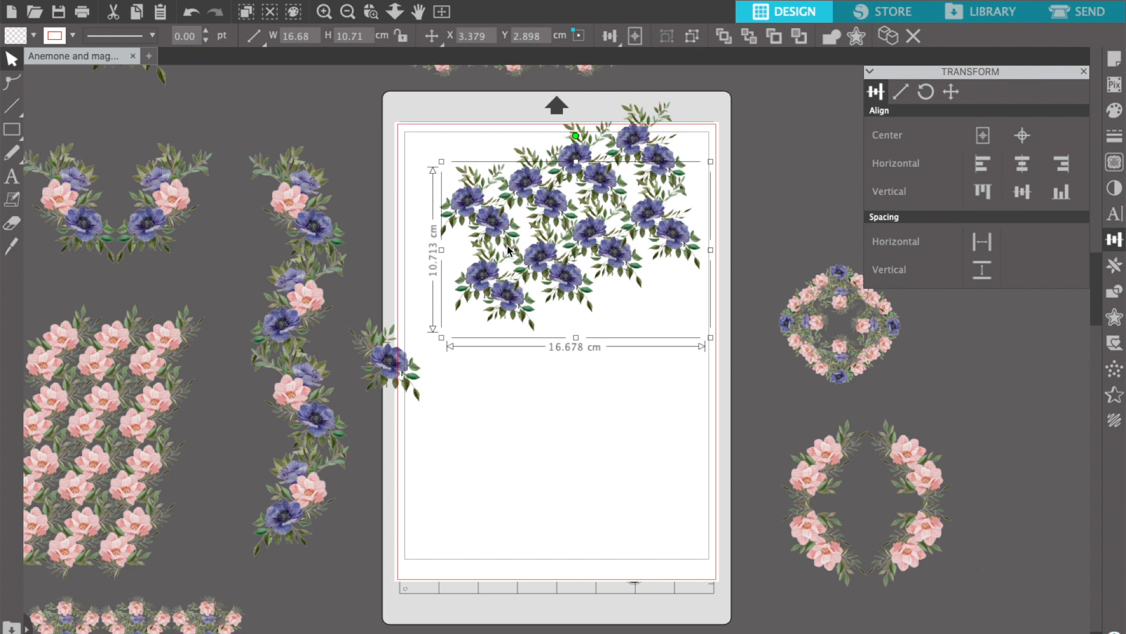
Step: Undo the remaining row layout, delete the leftover copies and move the one remaining cluster near the top of the page
{"action": "key", "text": "super+z"}
{"action": "key", "text": "super+z"}
{"action": "right_click", "coordinate": [539, 174]}
{"action": "left_click", "coordinate": [643, 298]}
{"action": "key", "text": "super+z"}
{"action": "key", "text": "super+z"}
{"action": "right_click", "coordinate": [537, 194]}
{"action": "left_click", "coordinate": [577, 432]}
{"action": "key", "text": "Delete"}
{"action": "left_click_drag", "start_coordinate": [530, 191], "coordinate": [510, 198]}
Step: Try stacking an unmirrored duplicate of the double-anemone cluster beneath the original, and remove the duplicate
{"action": "left_click", "coordinate": [1113, 265]}
{"action": "left_click", "coordinate": [1036, 136]}
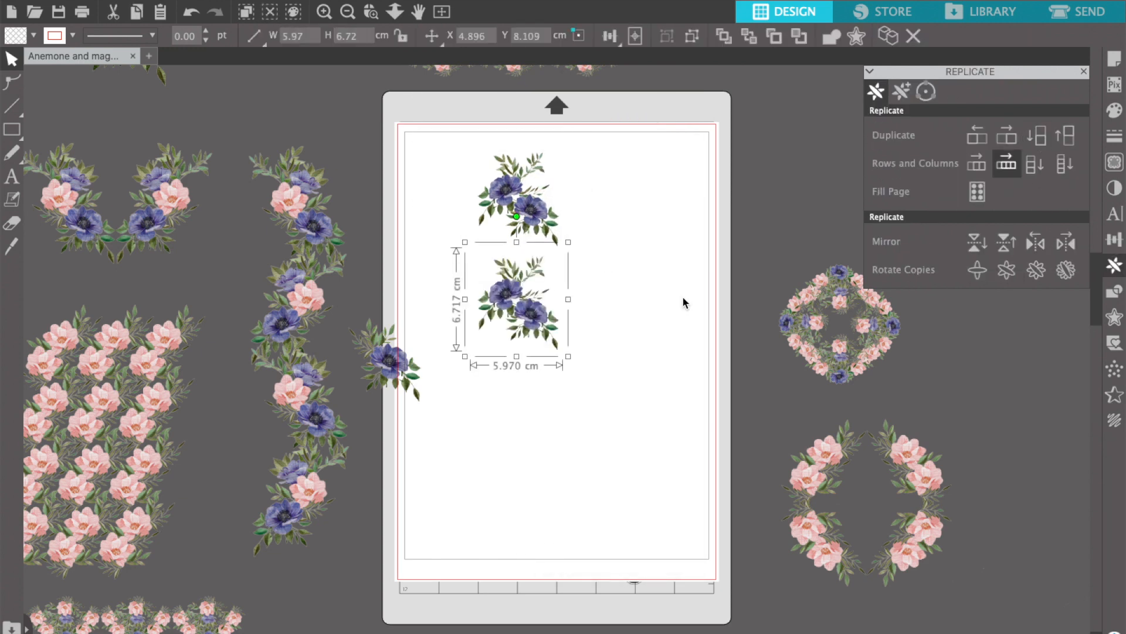
{"action": "left_click_drag", "start_coordinate": [522, 305], "coordinate": [521, 255]}
{"action": "right_click", "coordinate": [501, 186]}
{"action": "left_click", "coordinate": [535, 409]}
{"action": "left_click", "coordinate": [521, 264]}
{"action": "key", "text": "Delete"}
Step: Mirror the double-anemone cluster to the left, nest the mirrored copy beneath the original and adjust its layer order
{"action": "left_click", "coordinate": [508, 191]}
{"action": "left_click", "coordinate": [1035, 242]}
{"action": "left_click_drag", "start_coordinate": [452, 170], "coordinate": [551, 231]}
{"action": "left_click", "coordinate": [371, 12]}
{"action": "left_click_drag", "start_coordinate": [443, 128], "coordinate": [577, 351]}
{"action": "right_click", "coordinate": [572, 450]}
{"action": "left_click", "coordinate": [625, 608]}
{"action": "left_click_drag", "start_coordinate": [549, 498], "coordinate": [545, 490]}
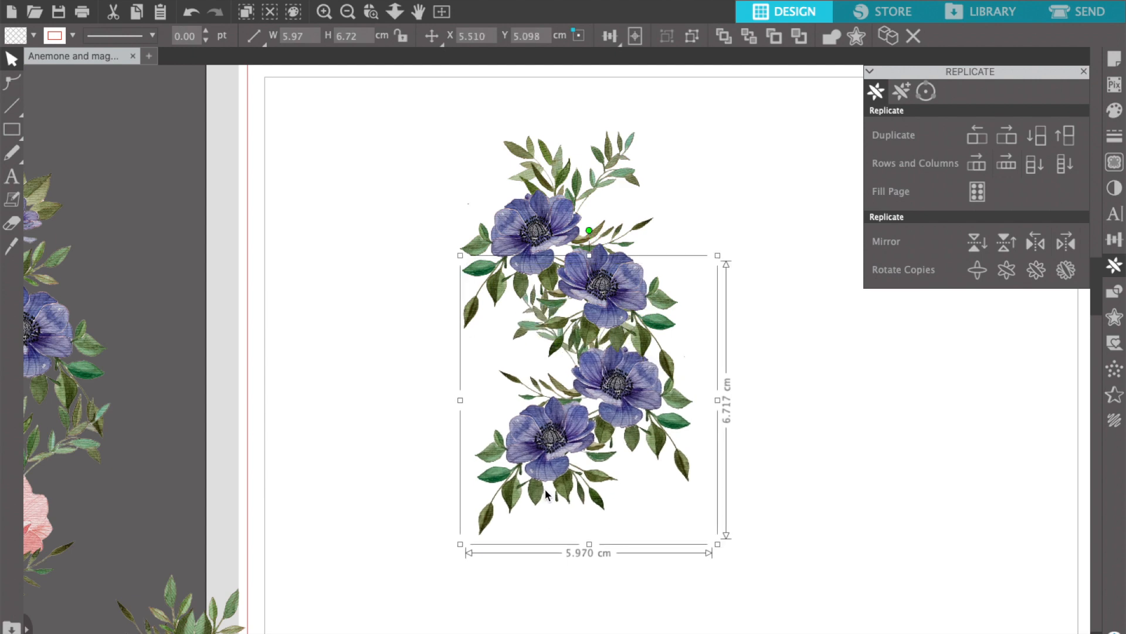
Step: Group the two nested clusters, duplicate the group below, move it up snugly and adjust its layer order
{"action": "left_click", "coordinate": [442, 11]}
{"action": "left_click_drag", "start_coordinate": [453, 137], "coordinate": [601, 328]}
{"action": "key", "text": "super+g"}
{"action": "left_click", "coordinate": [1036, 137]}
{"action": "left_click_drag", "start_coordinate": [540, 428], "coordinate": [546, 362]}
{"action": "right_click", "coordinate": [532, 378]}
{"action": "left_click", "coordinate": [580, 608]}
Step: Left-align the two cluster blocks, raise the lower block to close the gap and group them into one vertical strand
{"action": "left_click_drag", "start_coordinate": [453, 138], "coordinate": [592, 434]}
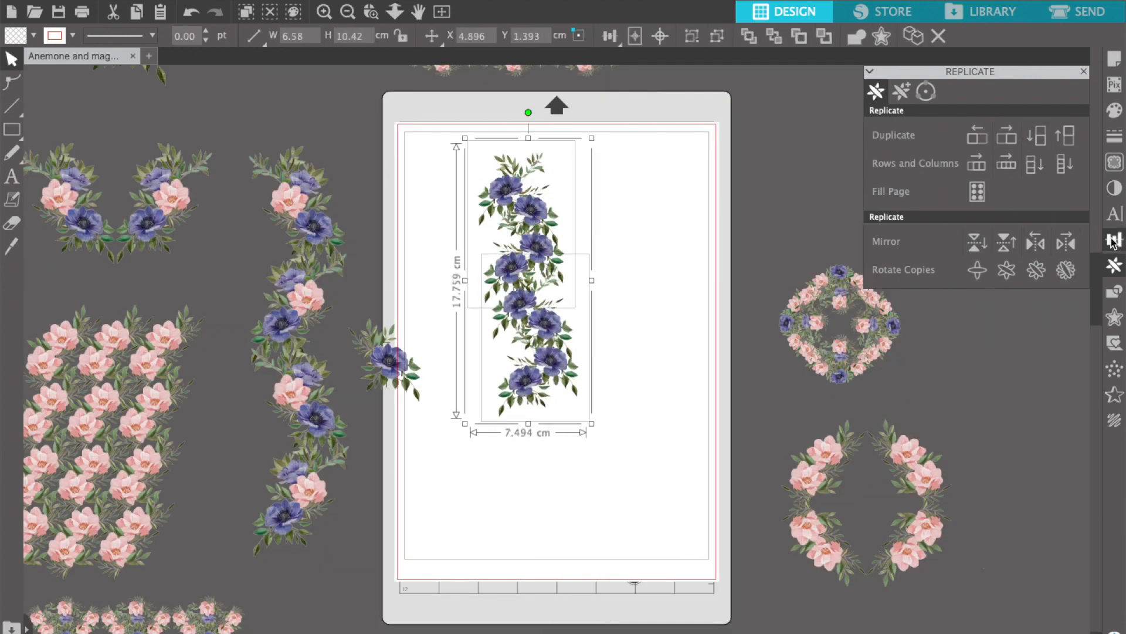
{"action": "left_click", "coordinate": [1114, 240]}
{"action": "left_click", "coordinate": [983, 164]}
{"action": "left_click", "coordinate": [628, 376]}
{"action": "left_click_drag", "start_coordinate": [522, 384], "coordinate": [528, 348]}
{"action": "left_click", "coordinate": [589, 327]}
{"action": "left_click", "coordinate": [370, 12]}
{"action": "left_click_drag", "start_coordinate": [443, 200], "coordinate": [588, 342]}
{"action": "left_click", "coordinate": [558, 621]}
{"action": "left_click", "coordinate": [442, 12]}
{"action": "left_click_drag", "start_coordinate": [453, 125], "coordinate": [585, 406]}
{"action": "key", "text": "super+g"}
Step: Try nesting an unmirrored duplicate of the grouped anemone strand close beside the original
{"action": "left_click", "coordinate": [1114, 265]}
{"action": "left_click", "coordinate": [1007, 137]}
{"action": "left_click_drag", "start_coordinate": [651, 276], "coordinate": [592, 229]}
{"action": "left_click_drag", "start_coordinate": [588, 302], "coordinate": [470, 395]}
{"action": "left_click_drag", "start_coordinate": [475, 147], "coordinate": [465, 153]}
Step: Rotate the anemone strand slightly so its flowers form an upright column, and delete the duplicate beside it
{"action": "left_click", "coordinate": [538, 249]}
{"action": "left_click_drag", "start_coordinate": [524, 113], "coordinate": [534, 114]}
{"action": "left_click", "coordinate": [464, 325]}
{"action": "key", "text": "Delete"}
Step: Mirror the strand to the left, interlock it with the original, move the single sprig aside and group both strands
{"action": "left_click", "coordinate": [535, 249]}
{"action": "left_click", "coordinate": [1036, 241]}
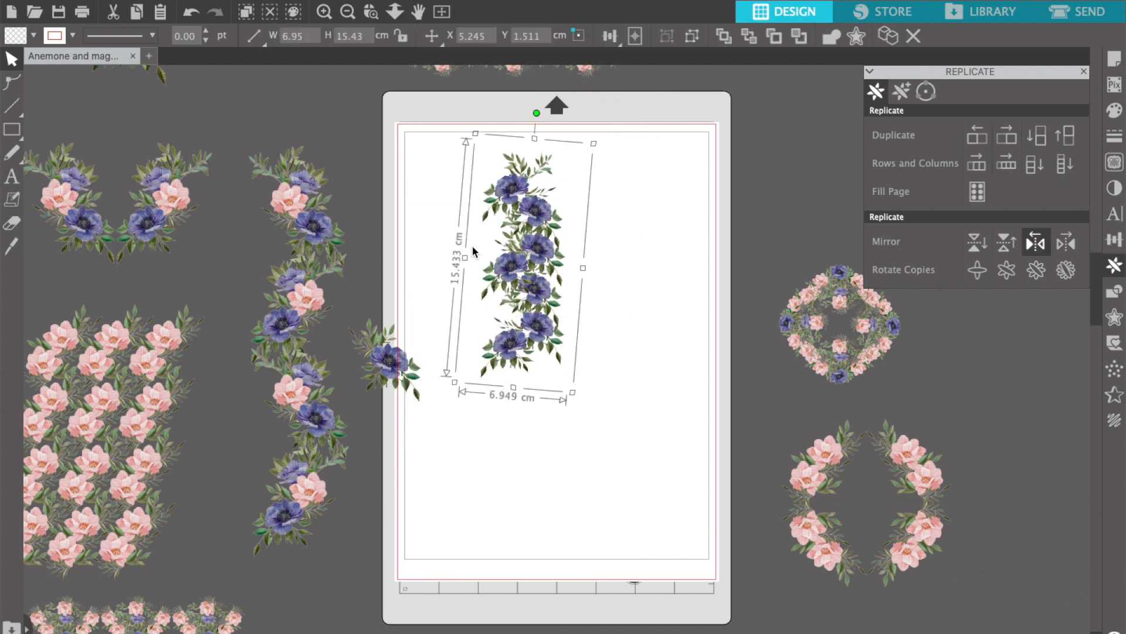
{"action": "left_click_drag", "start_coordinate": [387, 249], "coordinate": [478, 284]}
{"action": "left_click_drag", "start_coordinate": [388, 361], "coordinate": [334, 577]}
{"action": "left_click", "coordinate": [621, 375]}
{"action": "left_click_drag", "start_coordinate": [469, 370], "coordinate": [481, 364]}
{"action": "left_click_drag", "start_coordinate": [420, 139], "coordinate": [587, 434]}
{"action": "key", "text": "super+g"}
Step: Paste a copy of the grouped anemone strands and park it off the page, beside the magnolia wreath
{"action": "key", "text": "super+c"}
{"action": "key", "text": "super+v"}
{"action": "left_click_drag", "start_coordinate": [557, 317], "coordinate": [1022, 471]}
Step: Duplicate the anemone block to the right and downward, and fit the copies closely into a larger pattern
{"action": "left_click", "coordinate": [491, 303]}
{"action": "left_click", "coordinate": [1008, 139]}
{"action": "left_click_drag", "start_coordinate": [621, 319], "coordinate": [491, 510]}
{"action": "left_click", "coordinate": [1035, 136]}
{"action": "left_click_drag", "start_coordinate": [639, 481], "coordinate": [652, 384]}
{"action": "key", "text": "Up"}
{"action": "key", "text": "Up"}
{"action": "left_click", "coordinate": [415, 231]}
Step: Adjust the nested copy's layer order, nudge it right and group it with the neighbouring anemone block
{"action": "right_click", "coordinate": [652, 384]}
{"action": "left_click", "coordinate": [692, 632]}
{"action": "key", "text": "Right"}
{"action": "left_click", "coordinate": [512, 264], "text": "shift"}
{"action": "key", "text": "super+g"}
{"action": "left_click", "coordinate": [371, 12]}
{"action": "left_click_drag", "start_coordinate": [414, 222], "coordinate": [680, 379]}
{"action": "left_click", "coordinate": [442, 12]}
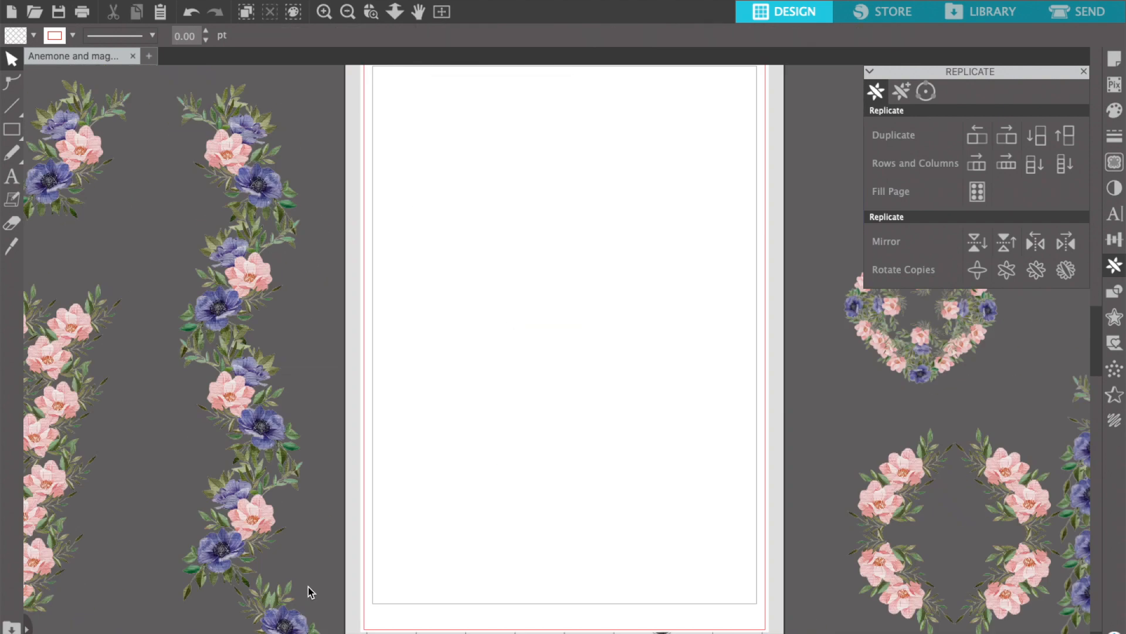
Step: Paste the single anemone sprig near the top of the page and repeat it rightward into a row of four
{"action": "key", "text": "super+v"}
{"action": "left_click_drag", "start_coordinate": [431, 282], "coordinate": [455, 217]}
{"action": "left_click", "coordinate": [1006, 136]}
{"action": "left_click", "coordinate": [1007, 136]}
{"action": "left_click", "coordinate": [1006, 136]}
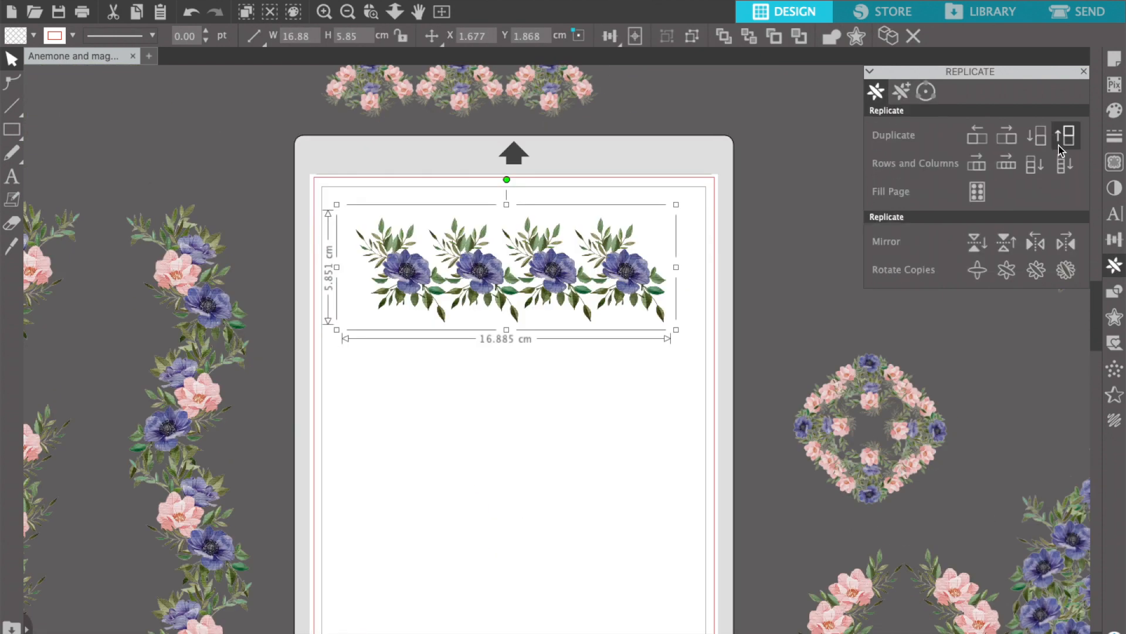
Step: Duplicate the four-sprig row downward and nest the copy beneath it, offset slightly to the left
{"action": "left_click", "coordinate": [1114, 239]}
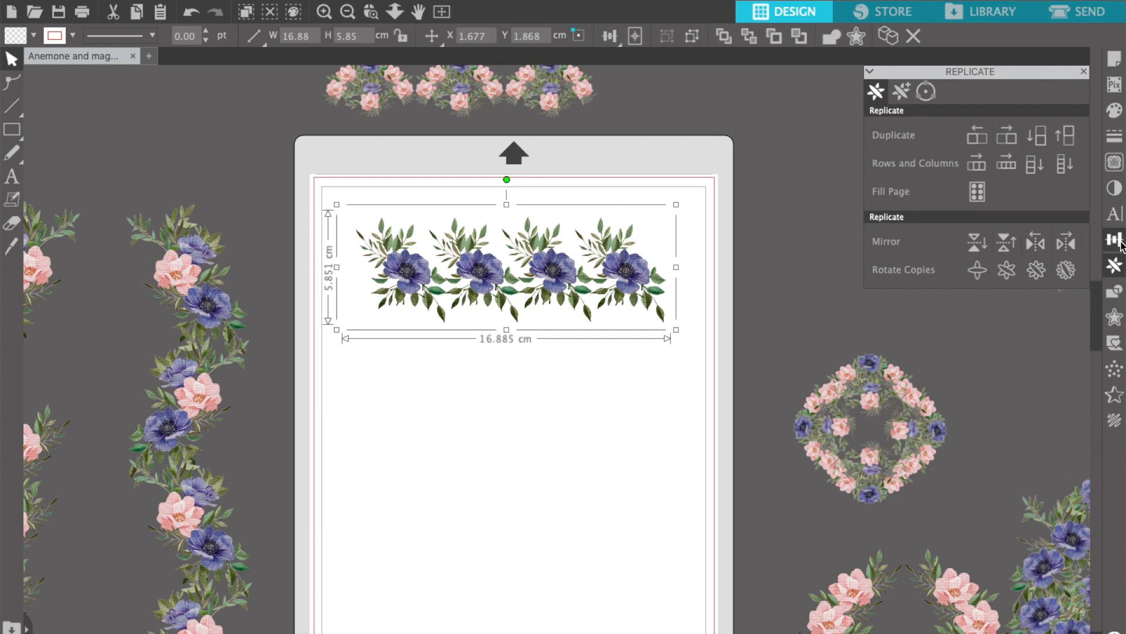
{"action": "left_click", "coordinate": [1037, 136]}
{"action": "left_click", "coordinate": [1037, 136]}
{"action": "left_click_drag", "start_coordinate": [481, 384], "coordinate": [464, 325]}
{"action": "left_click_drag", "start_coordinate": [481, 498], "coordinate": [510, 394]}
{"action": "left_click", "coordinate": [414, 256], "text": "shift"}
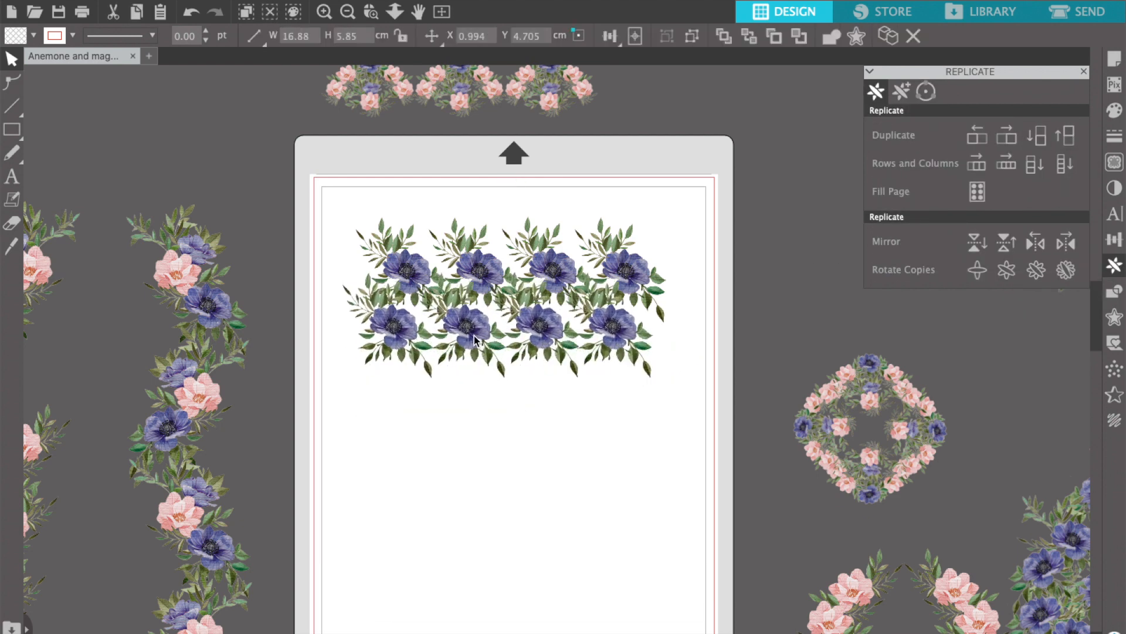
{"action": "left_click", "coordinate": [474, 335]}
Step: Duplicate the two-row anemone block twice downward and stack the copies closely into a six-row pattern
{"action": "left_click", "coordinate": [1037, 136]}
{"action": "left_click", "coordinate": [1037, 136]}
{"action": "key", "text": "ctrl+a"}
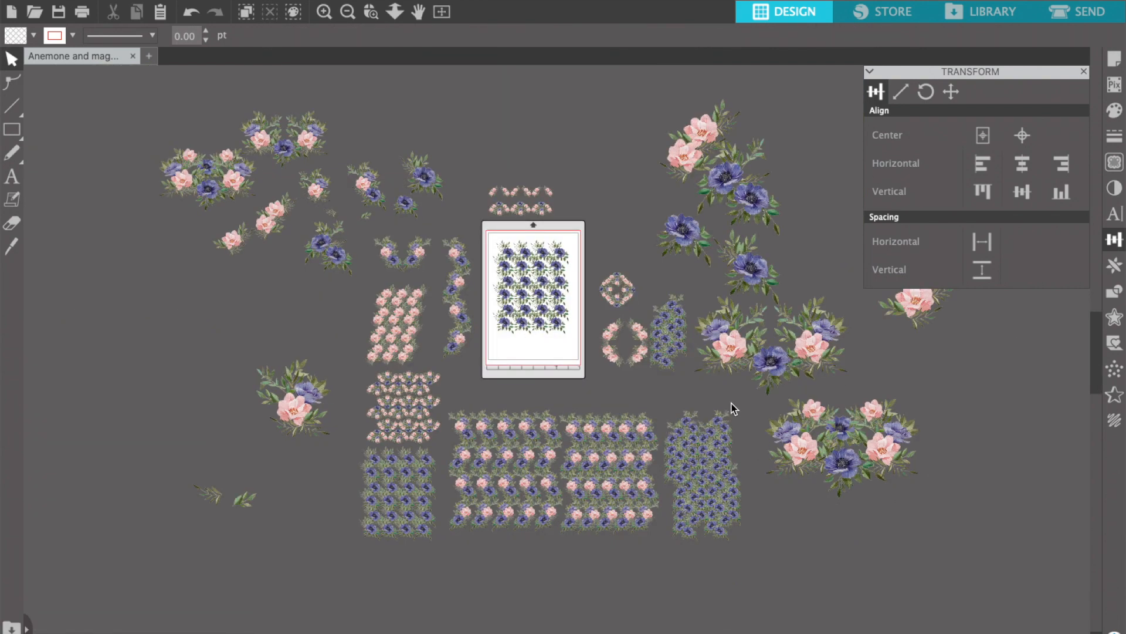
Step: Shift the anemone and magnolia swag slightly up and right, away from the larger arrangement beside it
{"action": "mouse_move", "coordinate": [327, 144]}
{"action": "left_mouse_down"}
{"action": "mouse_move", "coordinate": [297, 174]}
{"action": "mouse_move", "coordinate": [326, 131]}
{"action": "mouse_move", "coordinate": [335, 138]}
{"action": "left_mouse_up"}
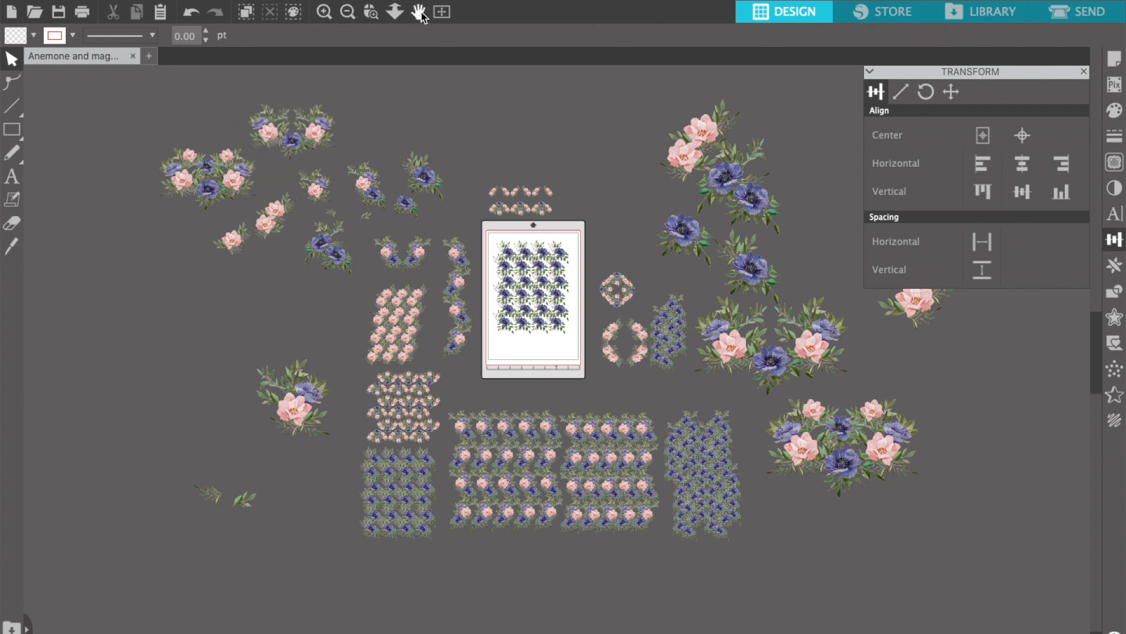
{"action": "scroll", "coordinate": [481, 269], "scroll_direction": "right", "scroll_amount": 3}
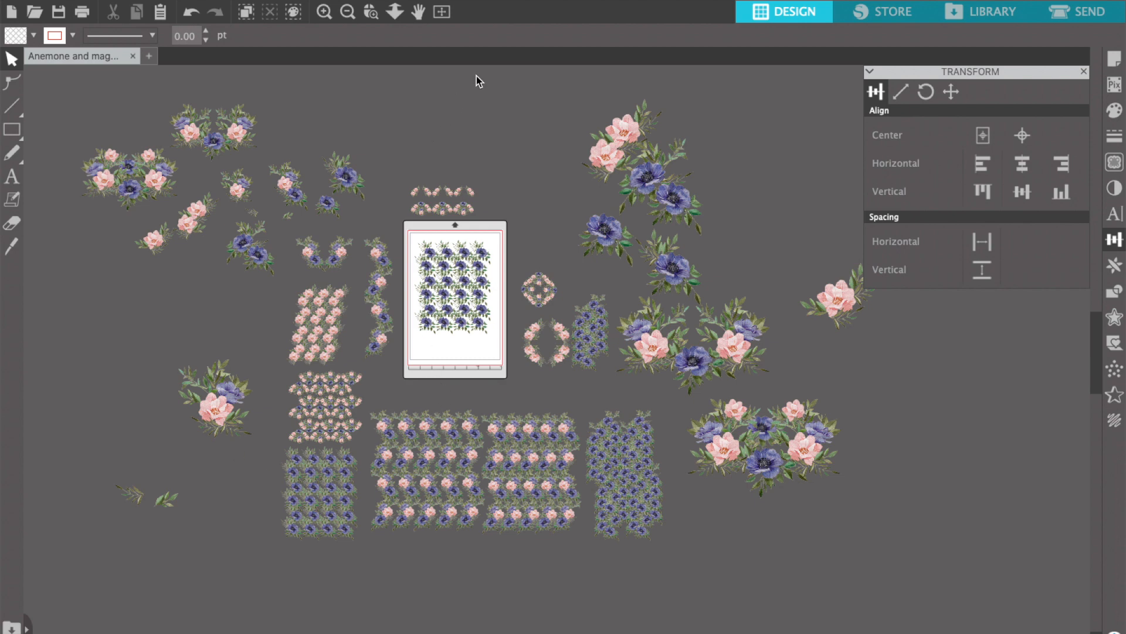
{"action": "left_click", "coordinate": [442, 12]}
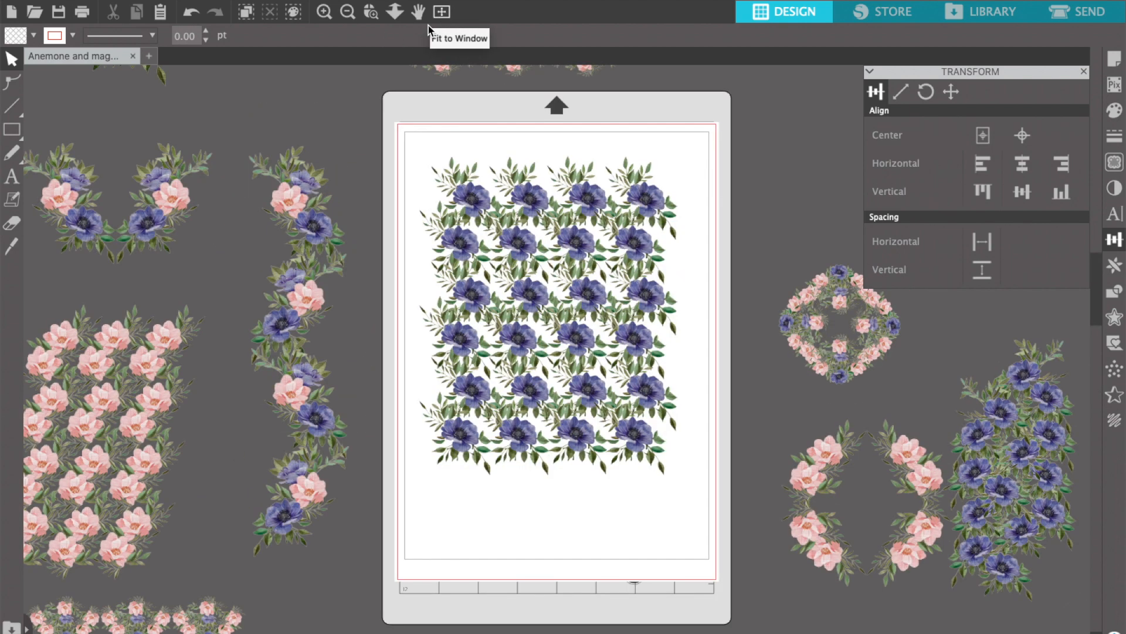
{"action": "scroll", "coordinate": [288, 241], "scroll_direction": "left", "scroll_amount": 5}
{"action": "scroll", "coordinate": [287, 240], "scroll_direction": "down", "scroll_amount": 1}
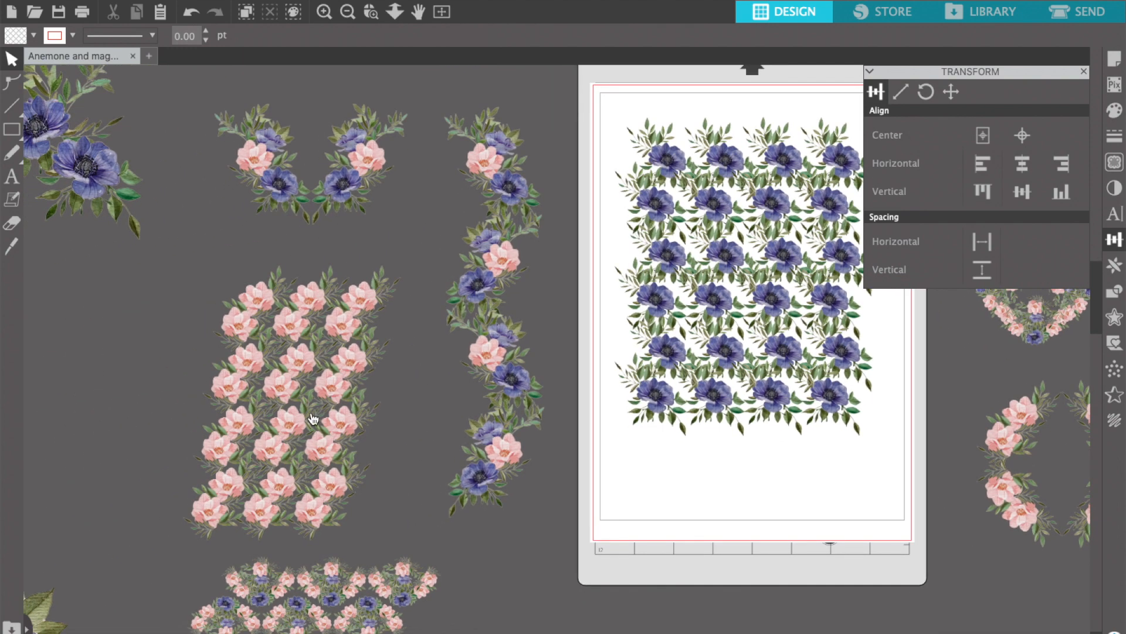
Step: Look over the floral arrangements, wreaths, borders and pattern blocks placed around the page, and fit the page to the window
{"action": "scroll", "coordinate": [319, 426], "scroll_direction": "left", "scroll_amount": 9}
{"action": "scroll", "coordinate": [318, 426], "scroll_direction": "down", "scroll_amount": 5}
{"action": "scroll", "coordinate": [313, 419], "scroll_direction": "up", "scroll_amount": 14}
{"action": "scroll", "coordinate": [313, 419], "scroll_direction": "left", "scroll_amount": 3}
{"action": "scroll", "coordinate": [313, 419], "scroll_direction": "right", "scroll_amount": 6}
{"action": "scroll", "coordinate": [313, 418], "scroll_direction": "left", "scroll_amount": 1}
{"action": "scroll", "coordinate": [314, 419], "scroll_direction": "left", "scroll_amount": 4}
{"action": "scroll", "coordinate": [313, 418], "scroll_direction": "up", "scroll_amount": 1}
{"action": "scroll", "coordinate": [313, 419], "scroll_direction": "right", "scroll_amount": 12}
{"action": "scroll", "coordinate": [313, 418], "scroll_direction": "down", "scroll_amount": 4}
{"action": "scroll", "coordinate": [314, 419], "scroll_direction": "right", "scroll_amount": 16}
{"action": "scroll", "coordinate": [313, 419], "scroll_direction": "down", "scroll_amount": 4}
{"action": "scroll", "coordinate": [314, 418], "scroll_direction": "right", "scroll_amount": 6}
{"action": "scroll", "coordinate": [313, 419], "scroll_direction": "down", "scroll_amount": 8}
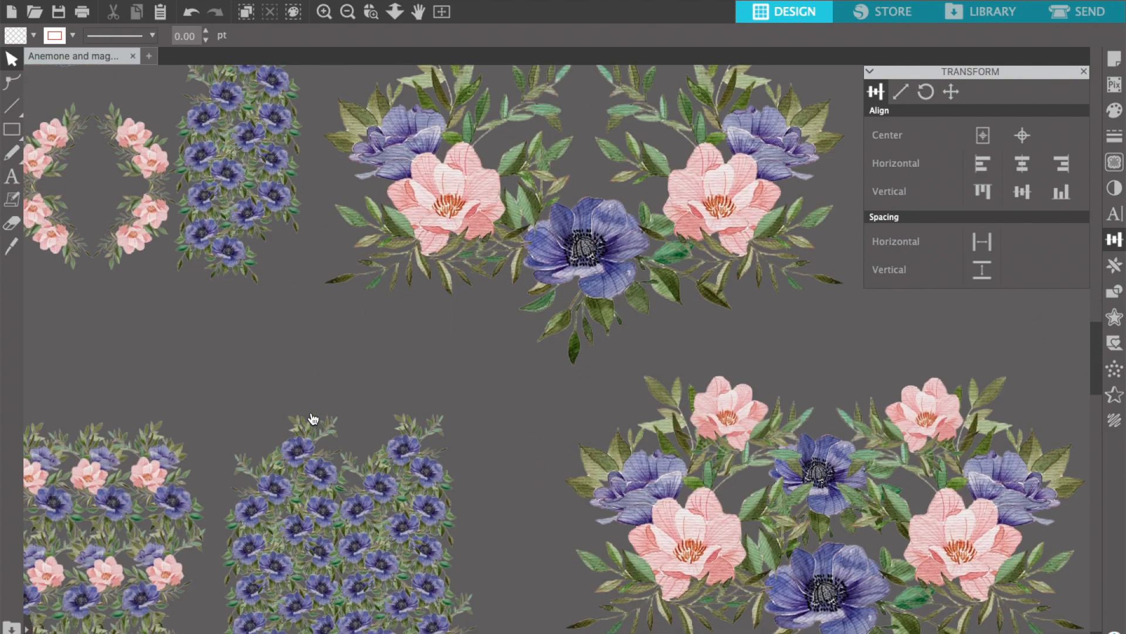
{"action": "scroll", "coordinate": [313, 419], "scroll_direction": "down", "scroll_amount": 8}
{"action": "scroll", "coordinate": [313, 419], "scroll_direction": "left", "scroll_amount": 2}
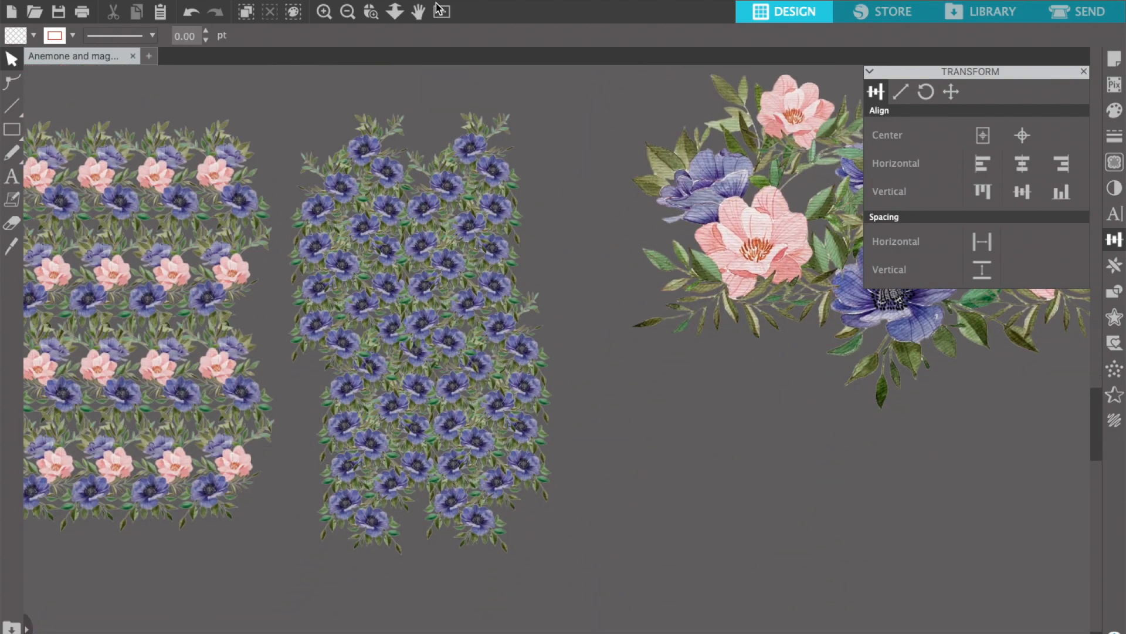
{"action": "left_click", "coordinate": [443, 12]}
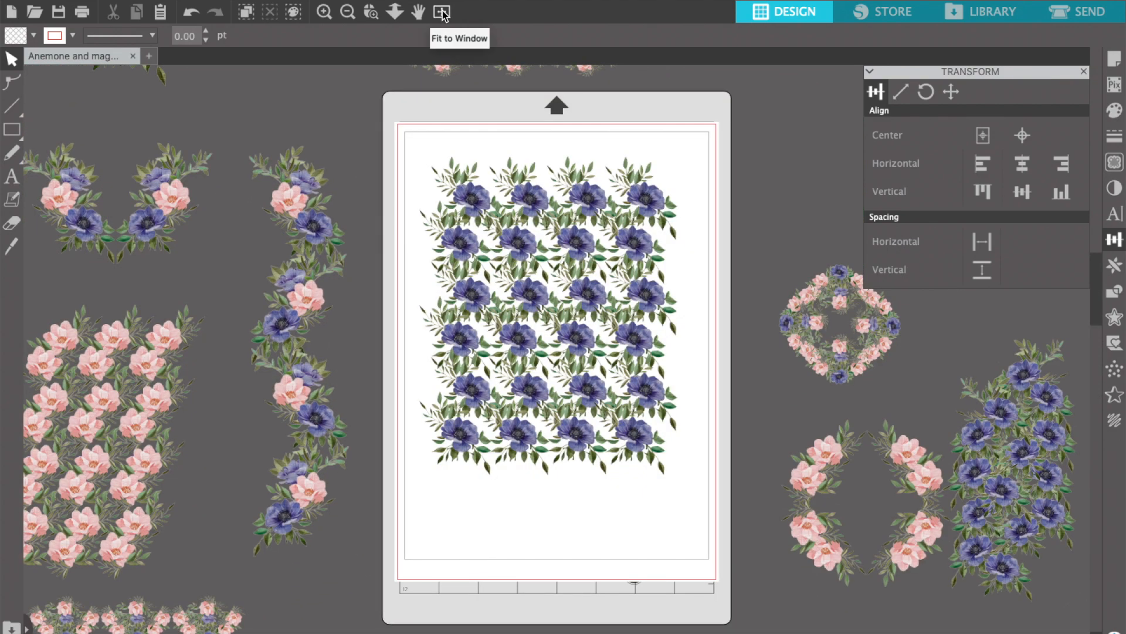